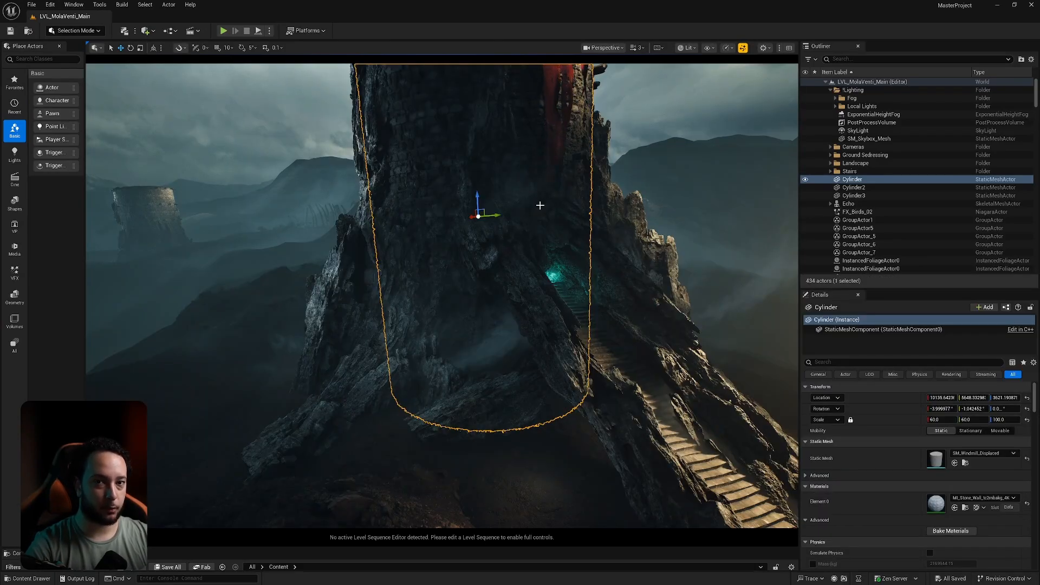
Examine the tower's stone wall surface up close, from the base up to the rim and around the red banners
{"action": "right_click_drag", "start_coordinate": [534, 232], "coordinate": [528, 188]}
{"action": "key", "text": "w"}
{"action": "key", "text": "s"}
{"action": "key", "text": "d"}
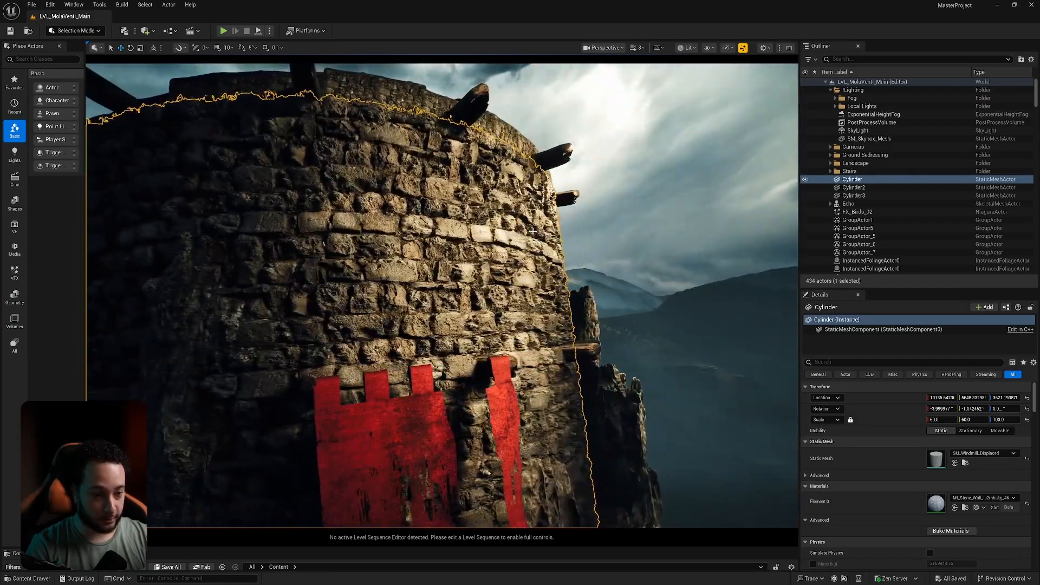
{"action": "middle_click_drag", "start_coordinate": [486, 239], "coordinate": [449, 273]}
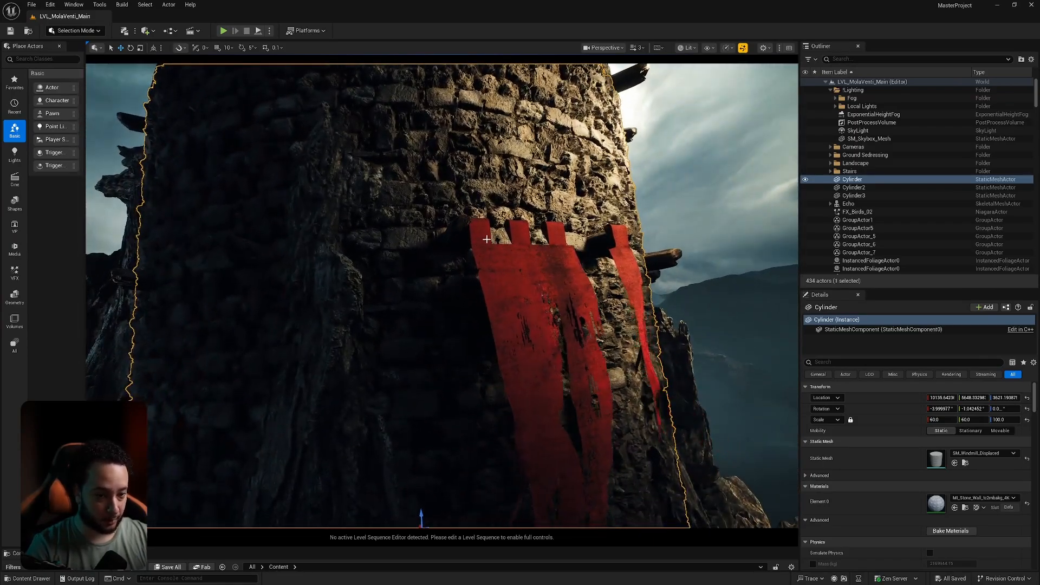
{"action": "key", "text": "a"}
{"action": "right_click_drag", "start_coordinate": [486, 239], "coordinate": [505, 221]}
{"action": "key", "text": "w"}
{"action": "key", "text": "a"}
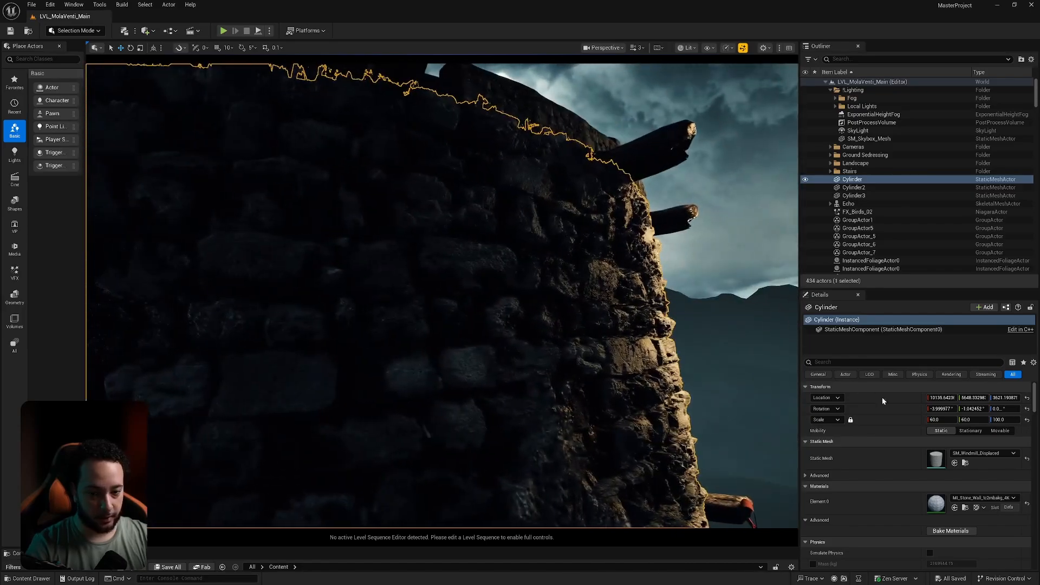
Open the tower cylinder's stone wall material instance and set its displacement magnitude to 0
{"action": "double_click", "coordinate": [934, 502]}
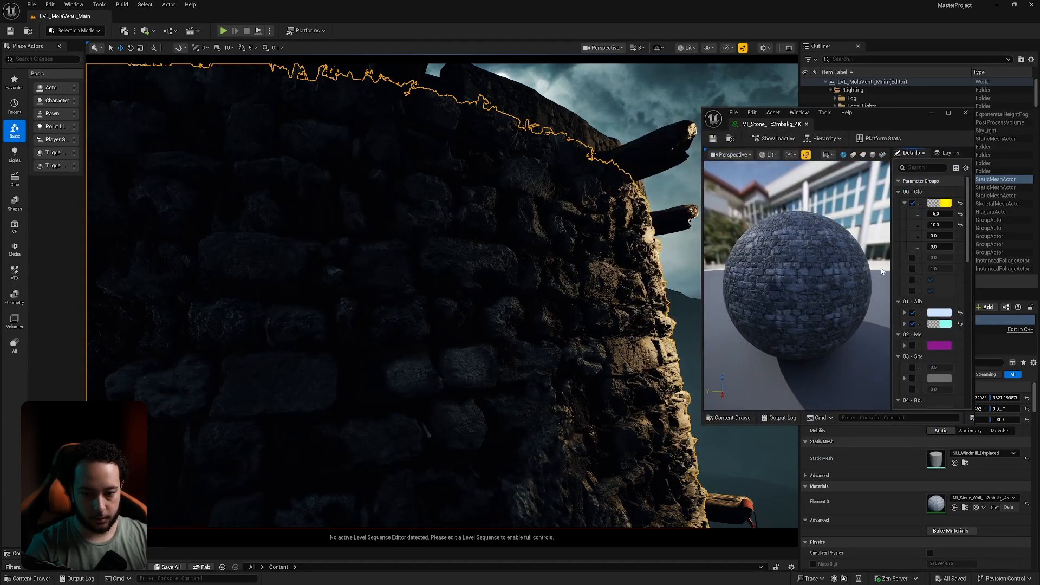
{"action": "left_click_drag", "start_coordinate": [891, 268], "coordinate": [848, 261]}
{"action": "scroll", "coordinate": [964, 283], "scroll_direction": "down", "scroll_amount": 5}
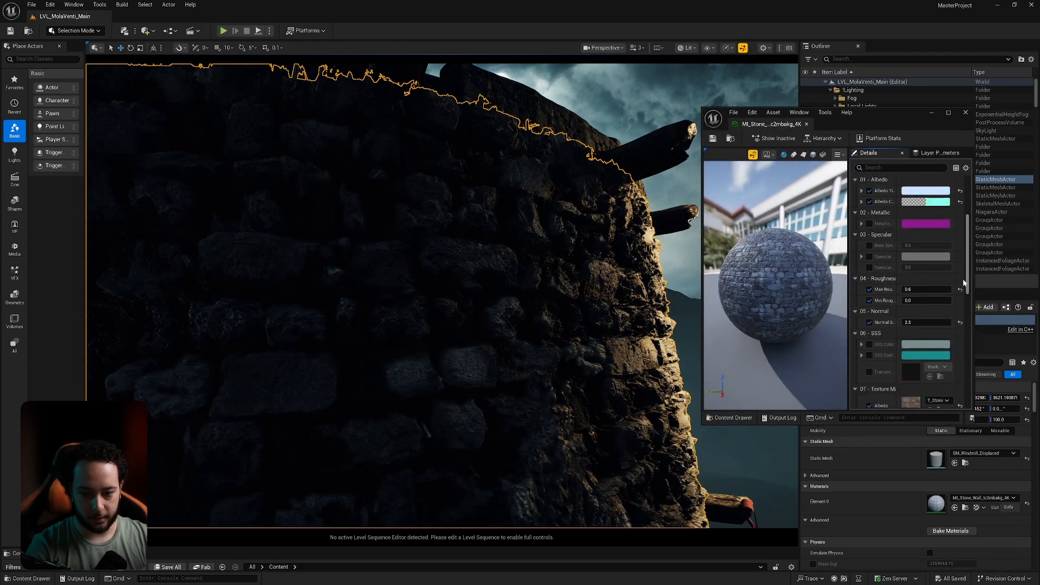
{"action": "left_click_drag", "start_coordinate": [963, 282], "coordinate": [954, 372]}
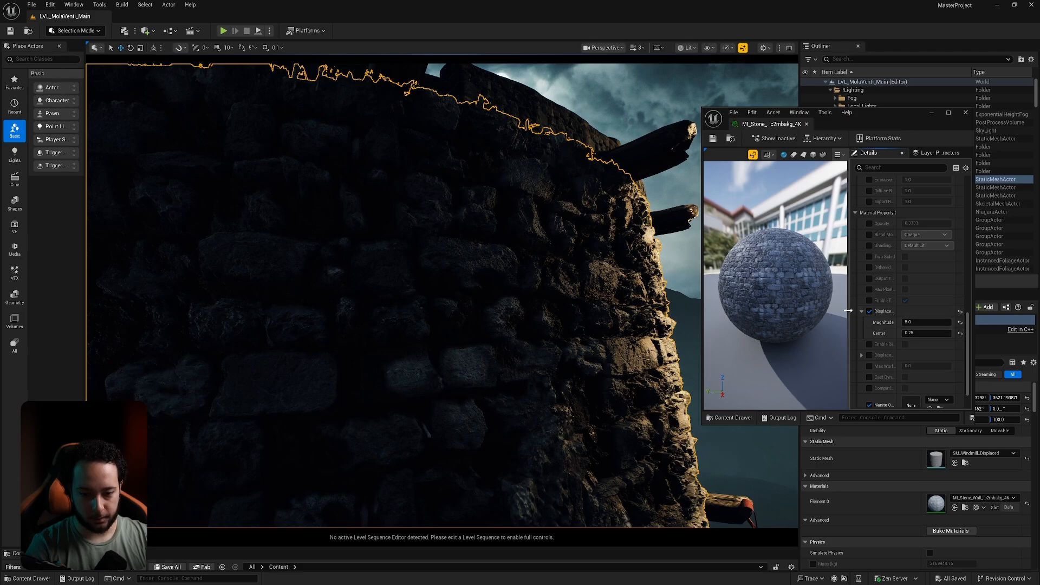
{"action": "left_click_drag", "start_coordinate": [848, 310], "coordinate": [817, 311]}
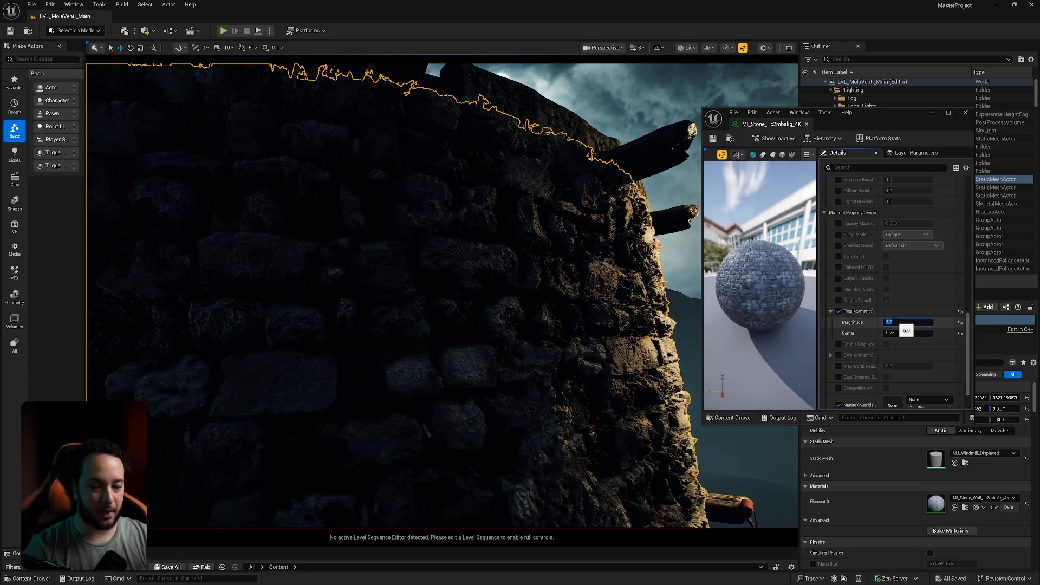
{"action": "key", "text": "Return"}
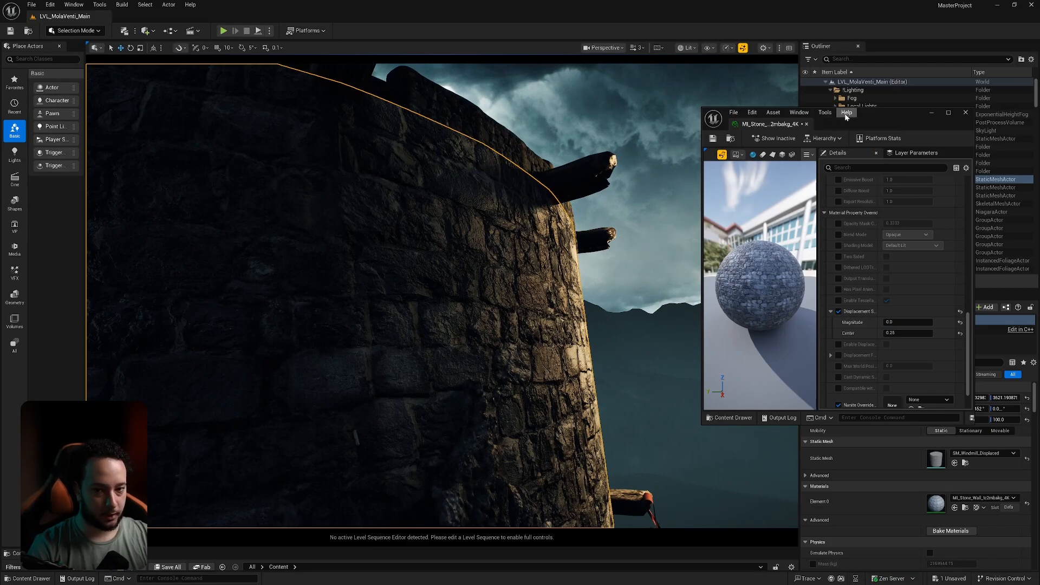
Move the material editor clear of the tower and view the scene through the CCA_Main_Locked camera
{"action": "left_click_drag", "start_coordinate": [888, 112], "coordinate": [264, 108]}
{"action": "left_click", "coordinate": [603, 48]}
{"action": "left_click", "coordinate": [629, 95]}
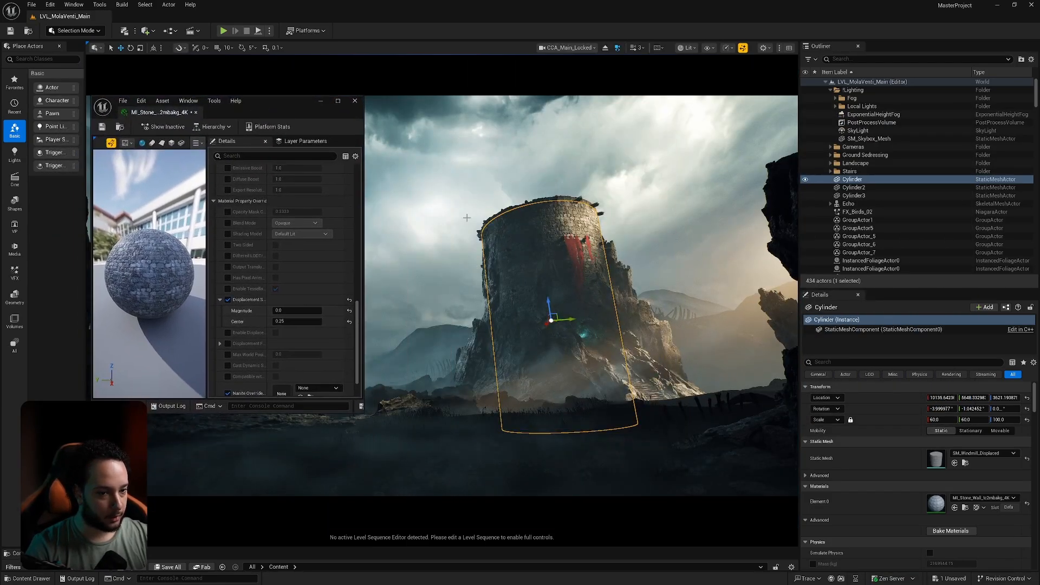
Set the stone wall material's displacement magnitude to 5.0 and close the material editor
{"action": "left_click", "coordinate": [297, 310]}
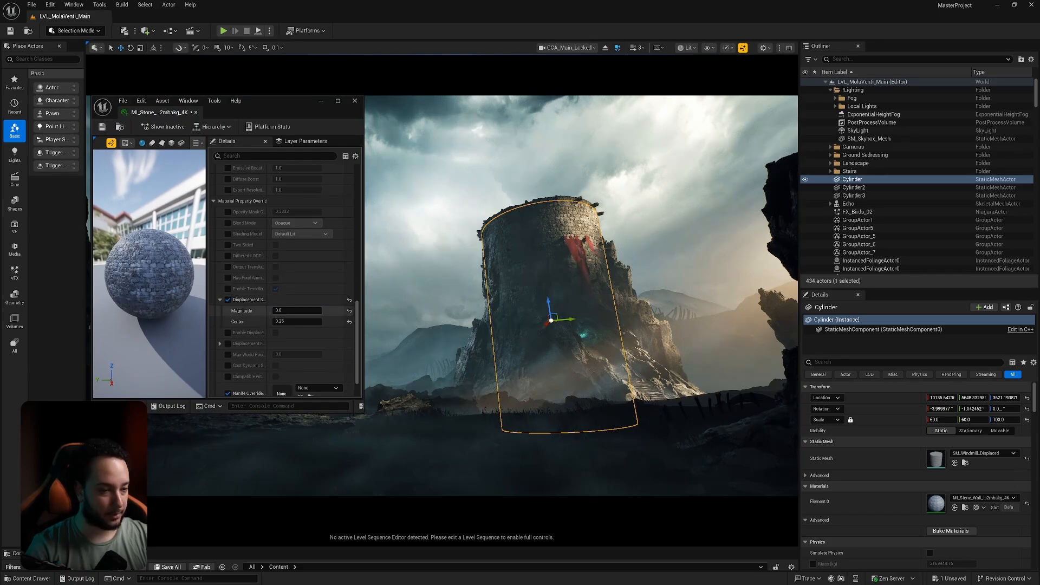
{"action": "key", "text": "Return"}
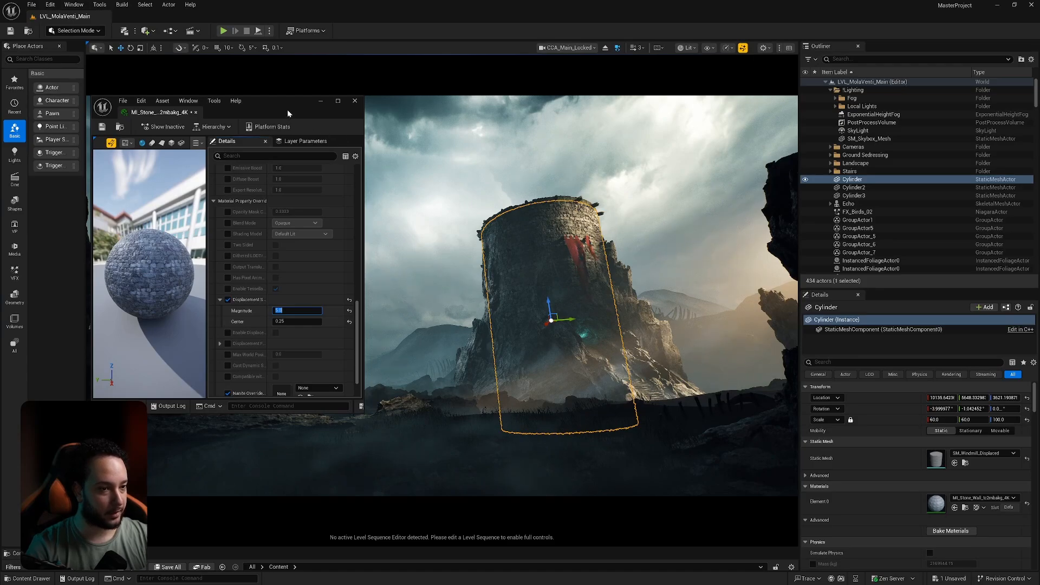
{"action": "left_click", "coordinate": [355, 101]}
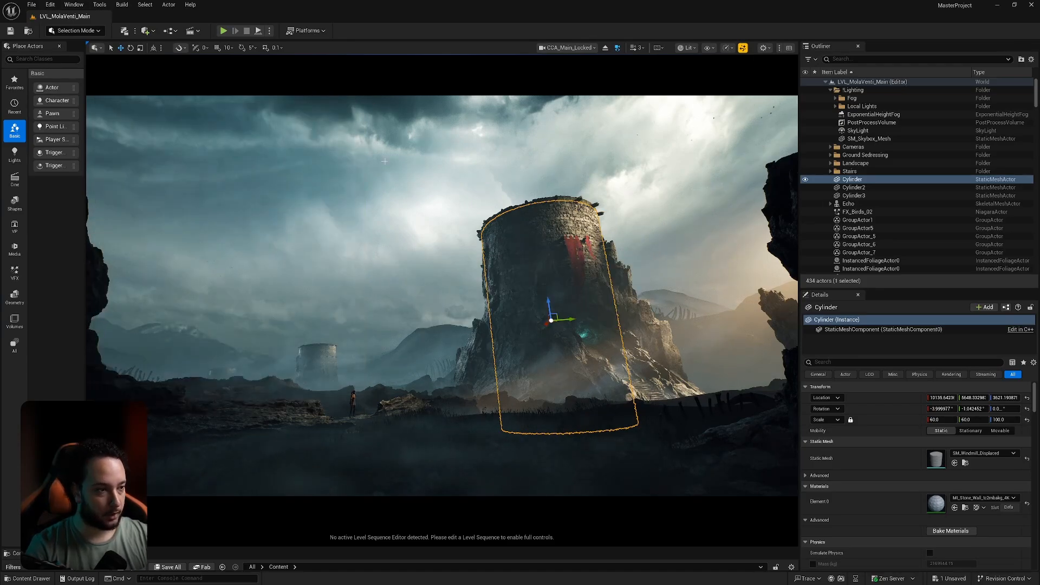
Return to the perspective view and select individual modular stone wall pieces along the tower's upper rim
{"action": "left_click", "coordinate": [606, 48]}
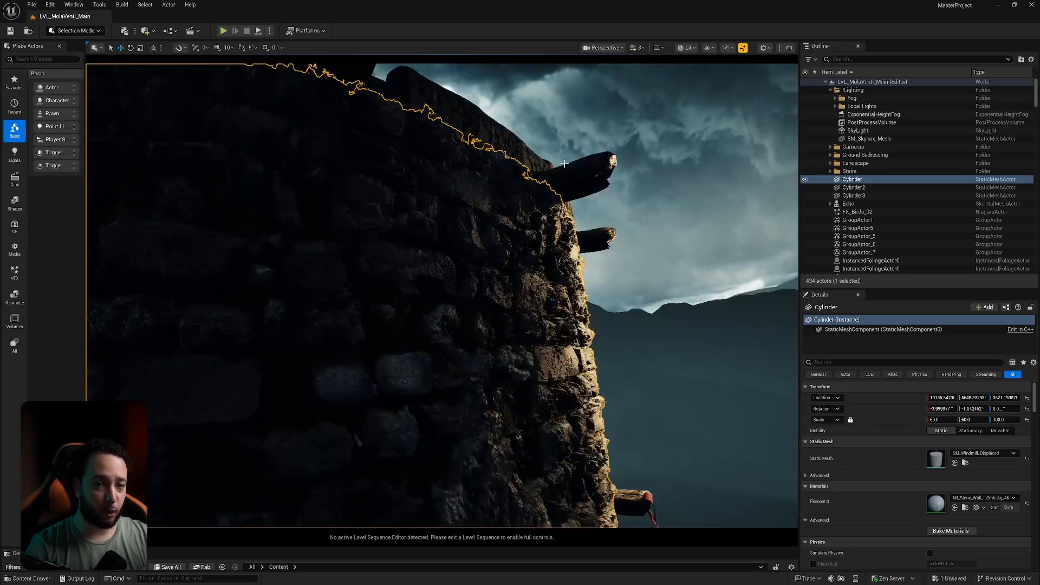
{"action": "key", "text": "f"}
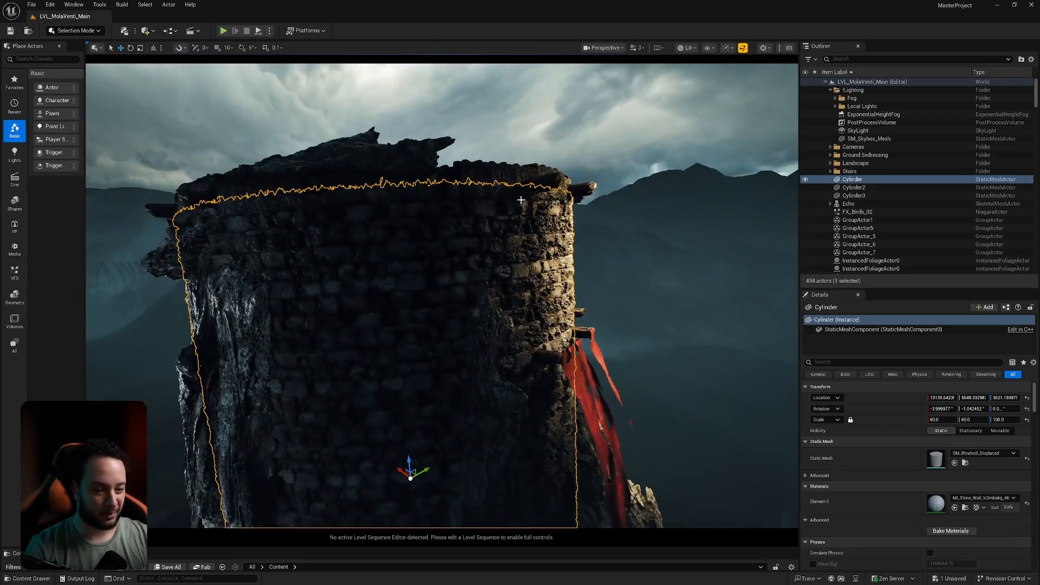
{"action": "left_click", "coordinate": [520, 200]}
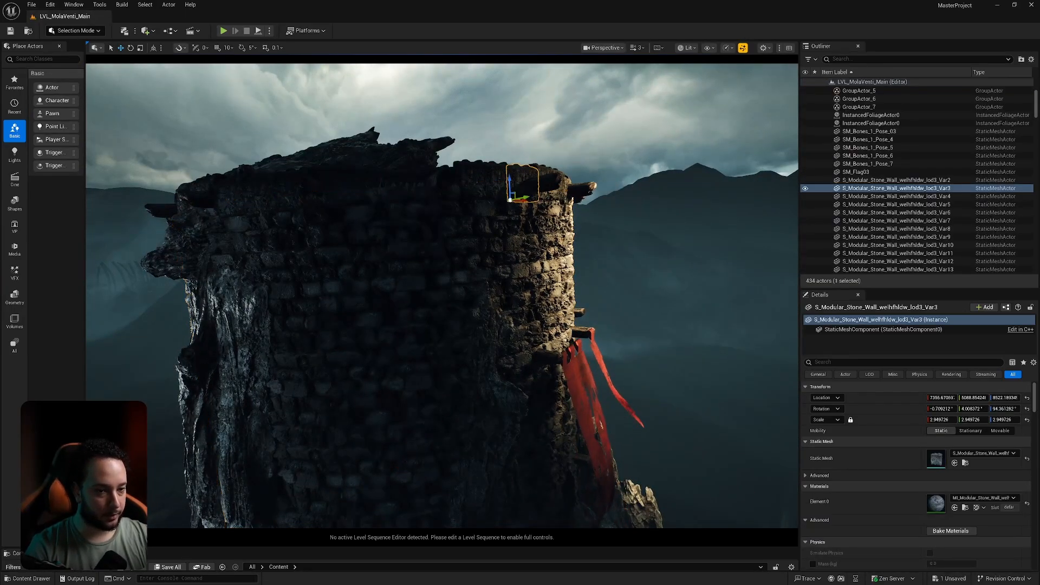
{"action": "key", "text": "f"}
{"action": "right_click_drag", "start_coordinate": [488, 282], "coordinate": [510, 298]}
{"action": "left_click", "coordinate": [511, 283]}
{"action": "left_click", "coordinate": [492, 238]}
{"action": "left_click", "coordinate": [427, 250]}
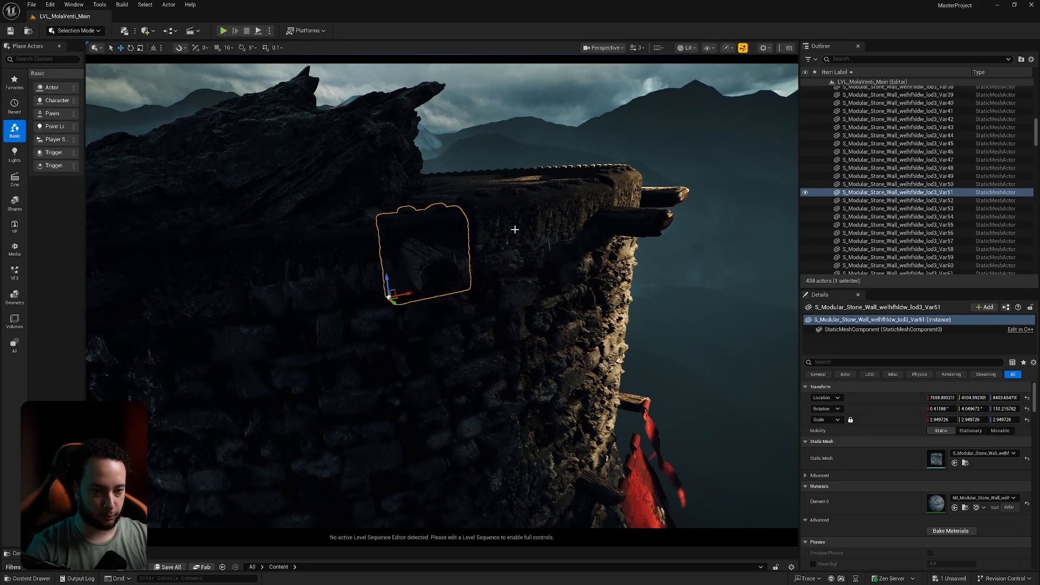
{"action": "left_click", "coordinate": [513, 229]}
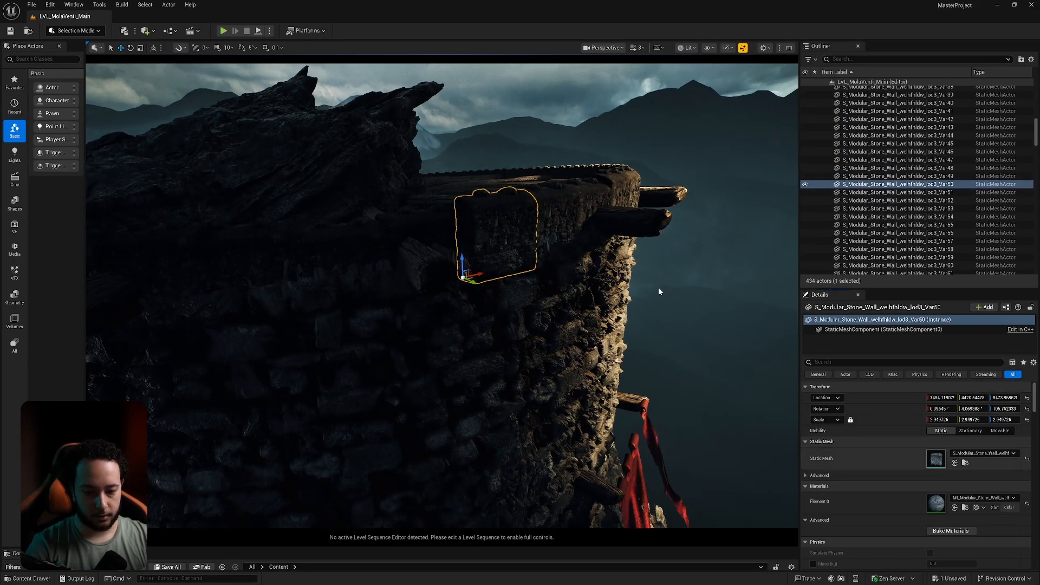
Inspect the selected modular stone wall piece's static mesh in the mesh editor, then close the editor
{"action": "left_click_drag", "start_coordinate": [254, 210], "coordinate": [288, 206]}
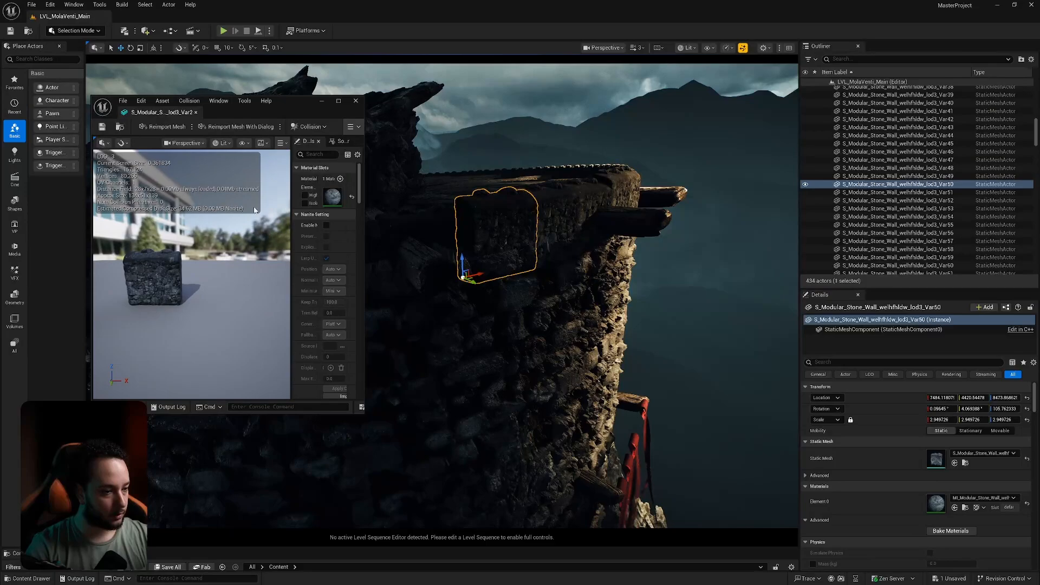
{"action": "left_click", "coordinate": [356, 101]}
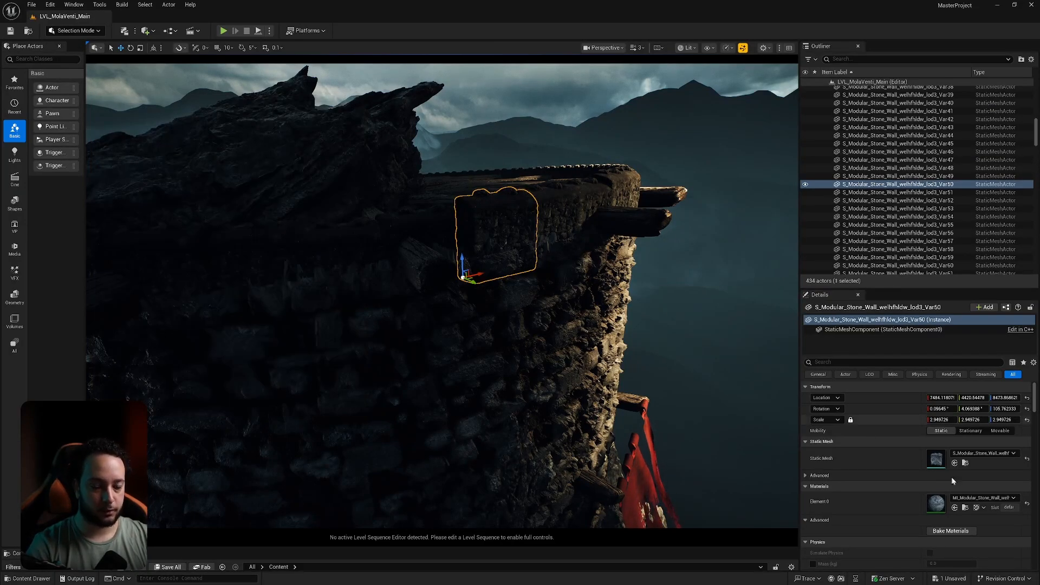
{"action": "double_click", "coordinate": [936, 459]}
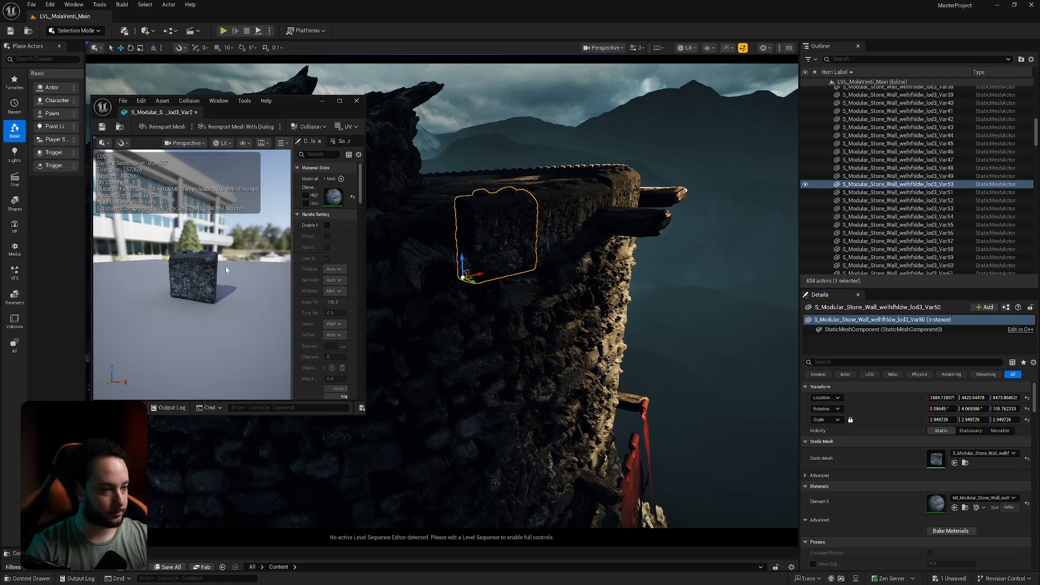
{"action": "left_click_drag", "start_coordinate": [226, 269], "coordinate": [198, 268]}
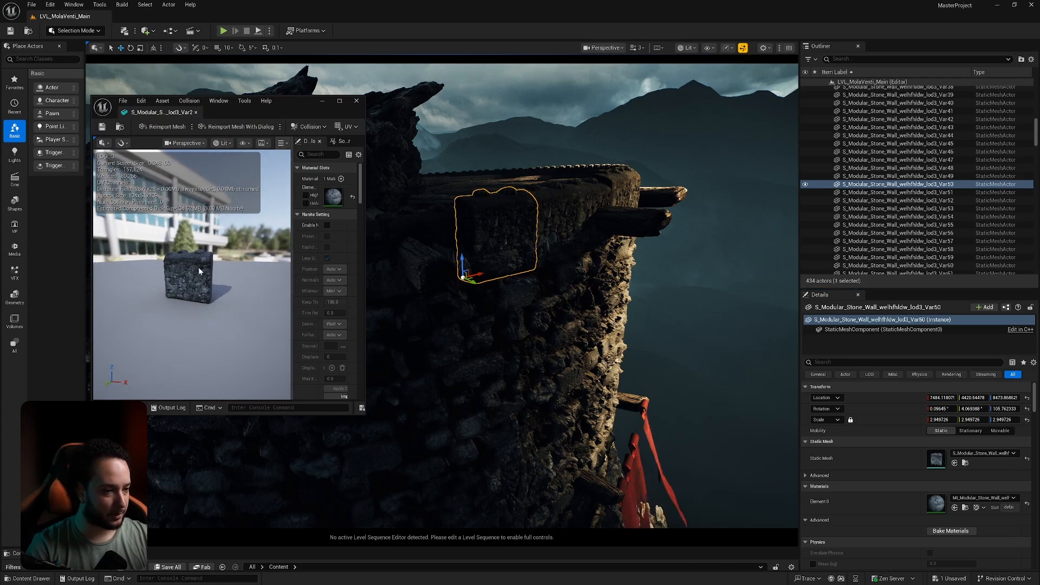
{"action": "left_click", "coordinate": [356, 101]}
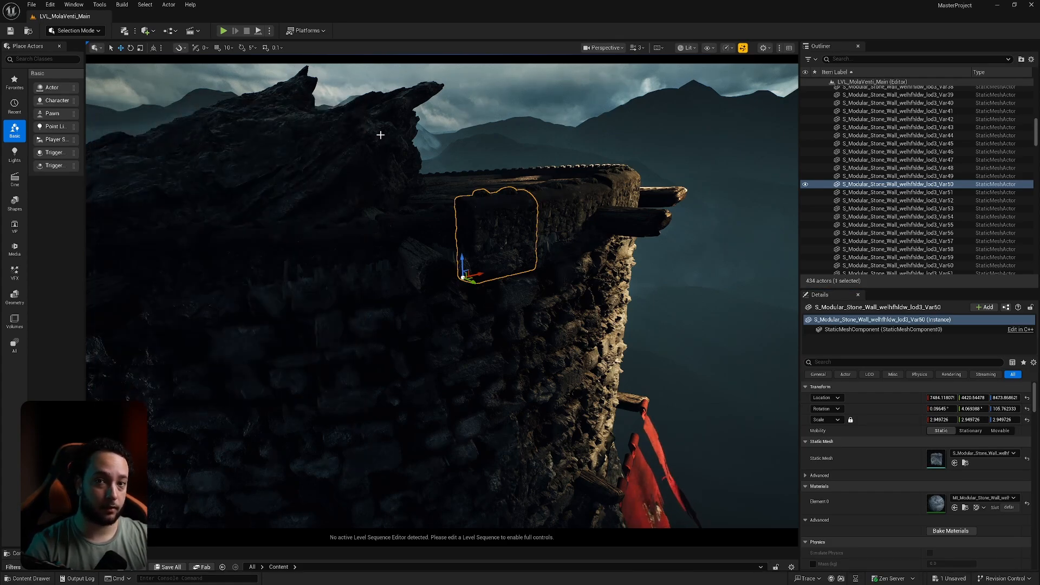
Examine the tower's top rim from above and select a wooden plank protruding from it
{"action": "mouse_move", "coordinate": [420, 179]}
{"action": "right_mouse_down"}
{"action": "mouse_move", "coordinate": [423, 204]}
{"action": "mouse_move", "coordinate": [422, 183]}
{"action": "right_mouse_up"}
{"action": "key", "text": "s"}
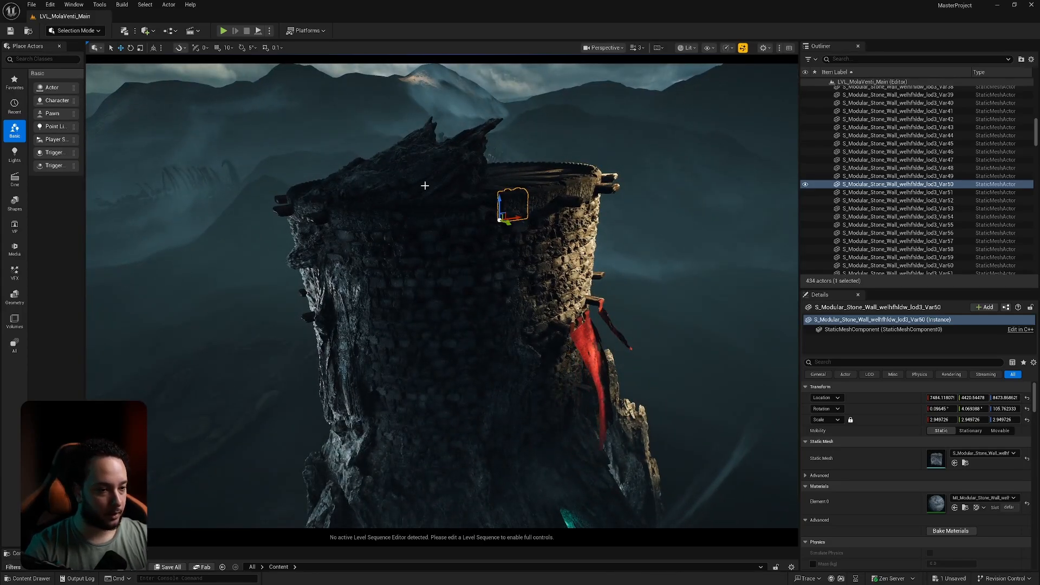
{"action": "right_click_drag", "start_coordinate": [423, 186], "coordinate": [447, 190]}
{"action": "right_click_drag", "start_coordinate": [542, 218], "coordinate": [542, 217]}
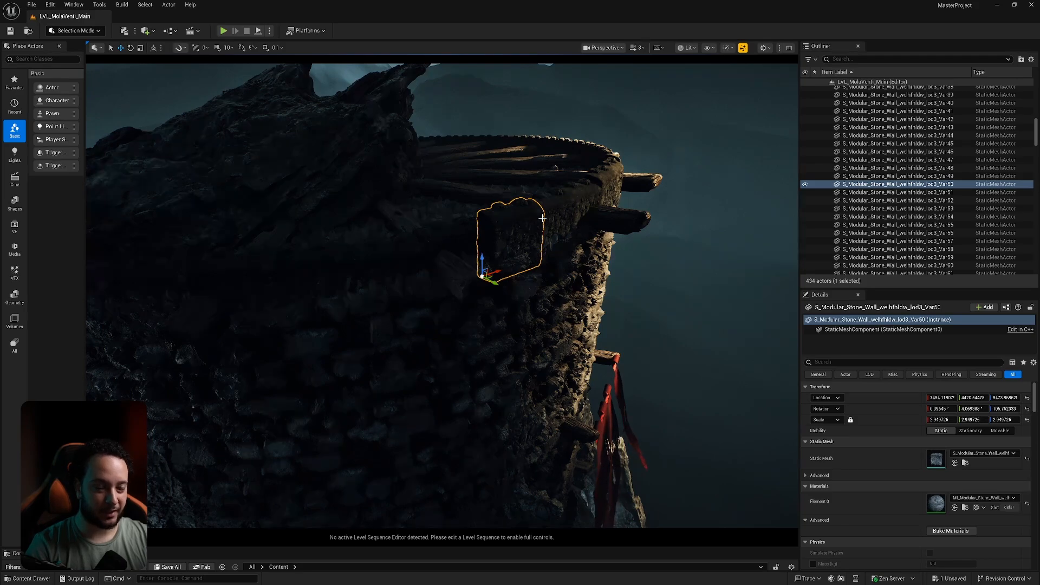
{"action": "left_click", "coordinate": [601, 217]}
{"action": "scroll", "coordinate": [584, 243], "scroll_direction": "up", "scroll_amount": 5}
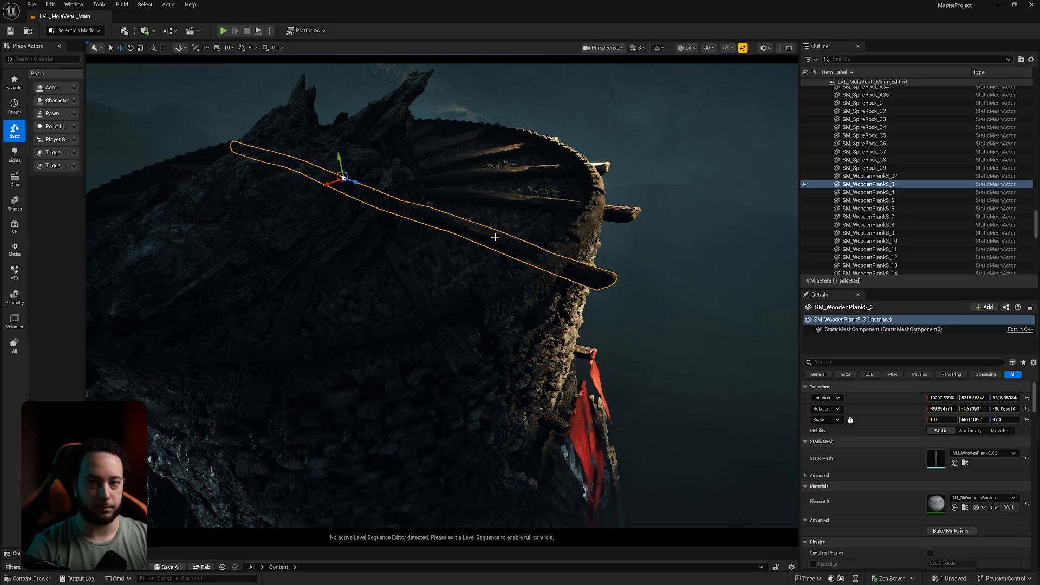
{"action": "right_click_drag", "start_coordinate": [544, 247], "coordinate": [544, 247]}
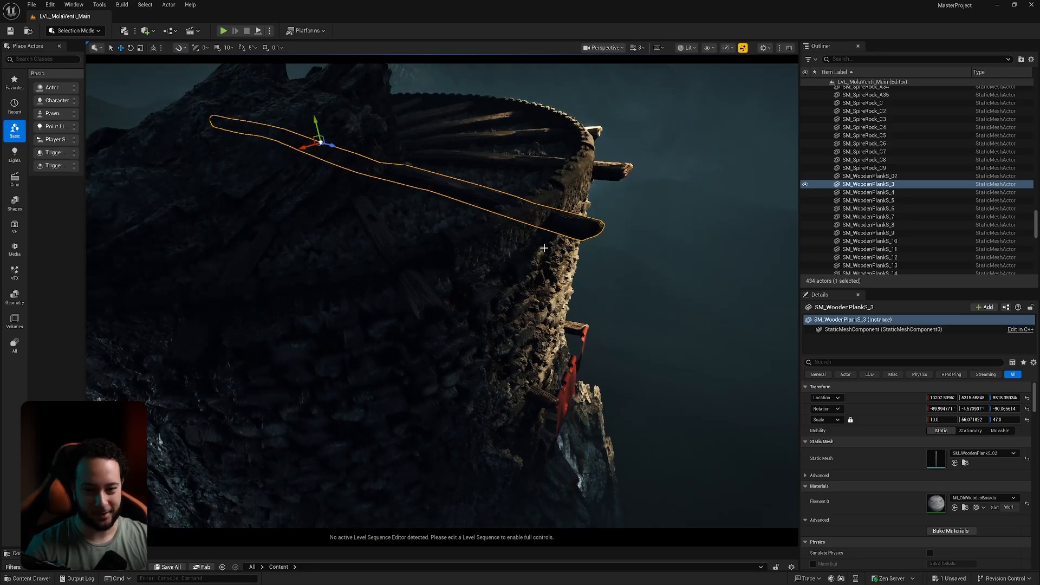
Examine the tower's side wall and select the spire rock embedded in it beside the banners
{"action": "right_click_drag", "start_coordinate": [538, 245], "coordinate": [460, 133]}
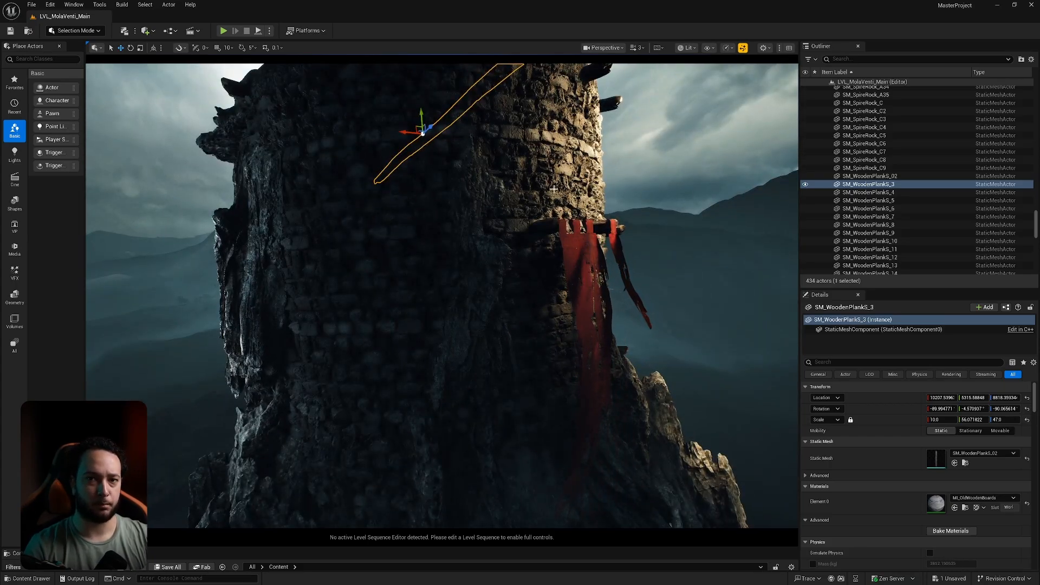
{"action": "right_click_drag", "start_coordinate": [554, 188], "coordinate": [353, 135]}
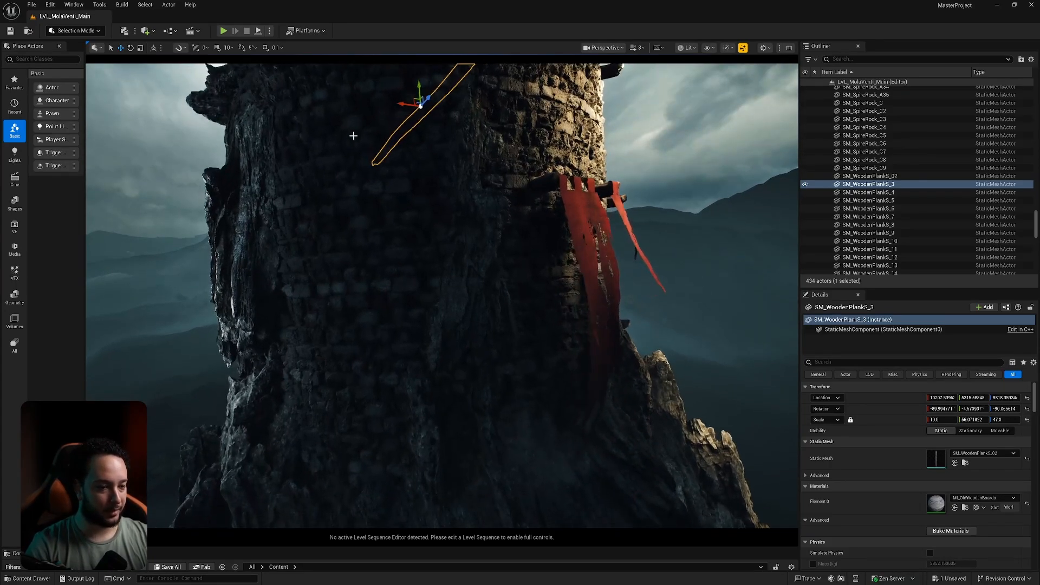
{"action": "left_click", "coordinate": [474, 197]}
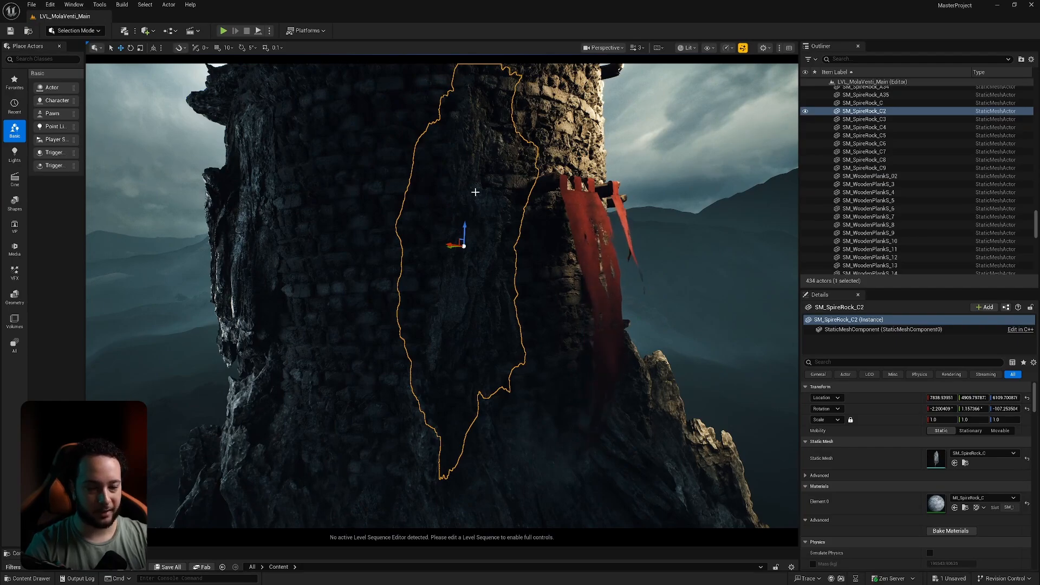
{"action": "right_click_drag", "start_coordinate": [475, 192], "coordinate": [447, 210]}
Duplicate the tower's main cylinder, place the copy beside the tower, and show the viewport in Unlit mode
{"action": "left_click", "coordinate": [463, 212]}
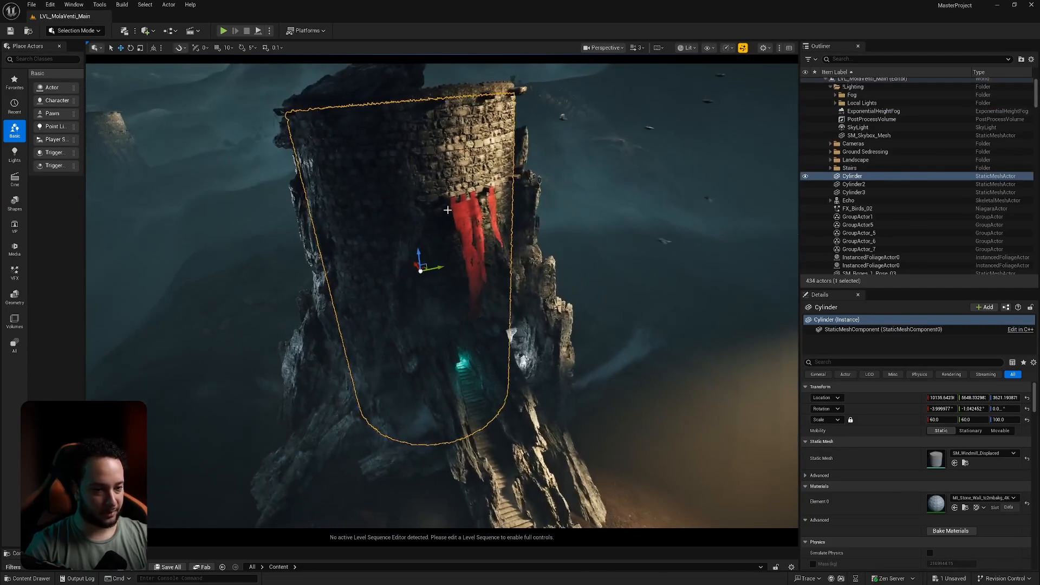
{"action": "left_click_drag", "start_coordinate": [434, 264], "coordinate": [267, 287], "text": "alt"}
{"action": "right_click_drag", "start_coordinate": [267, 288], "coordinate": [242, 281]}
{"action": "left_click_drag", "start_coordinate": [447, 284], "coordinate": [336, 287]}
{"action": "key", "text": "alt+3"}
{"action": "right_click_drag", "start_coordinate": [335, 287], "coordinate": [473, 193]}
{"action": "scroll", "coordinate": [399, 286], "scroll_direction": "up", "scroll_amount": 1}
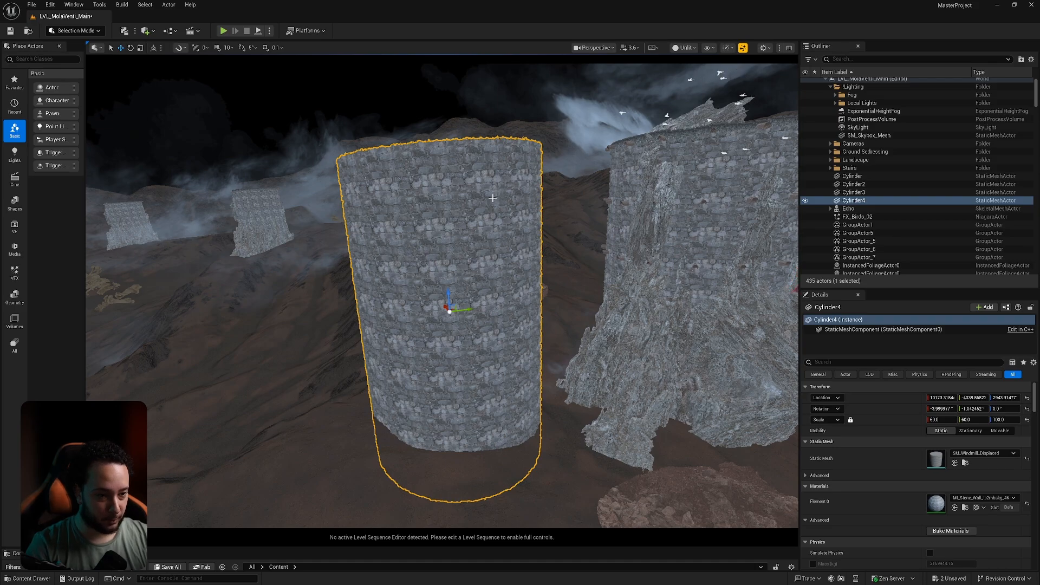
Delete the duplicated cylinder beside the tower, even though it belongs to a group
{"action": "right_click_drag", "start_coordinate": [492, 198], "coordinate": [529, 197]}
{"action": "key", "text": "Delete"}
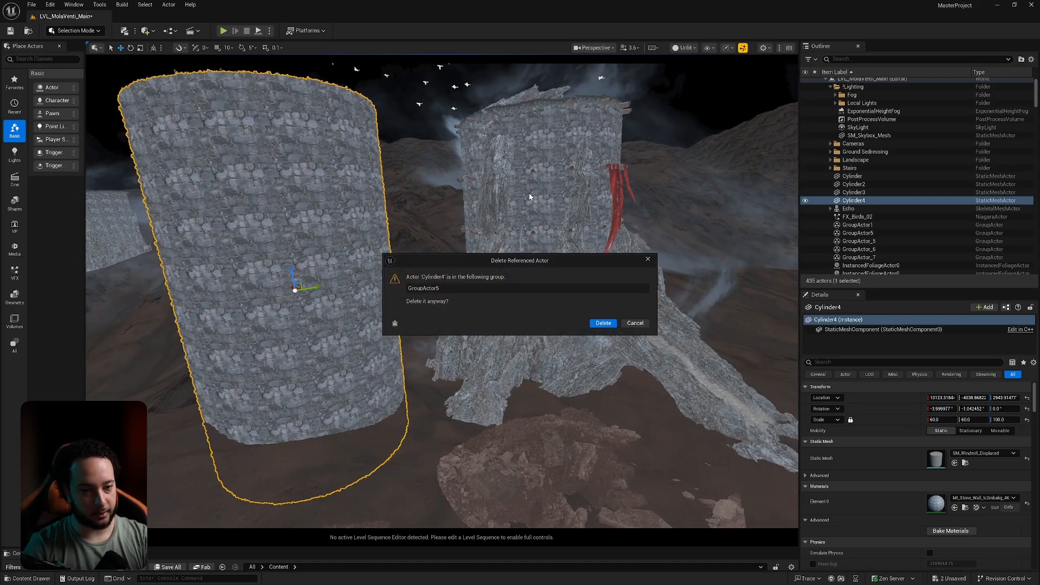
{"action": "left_click", "coordinate": [603, 323]}
Check a spire rock on the tower, clear the selection, and return the viewport to Lit mode facing the tower
{"action": "left_click", "coordinate": [497, 217]}
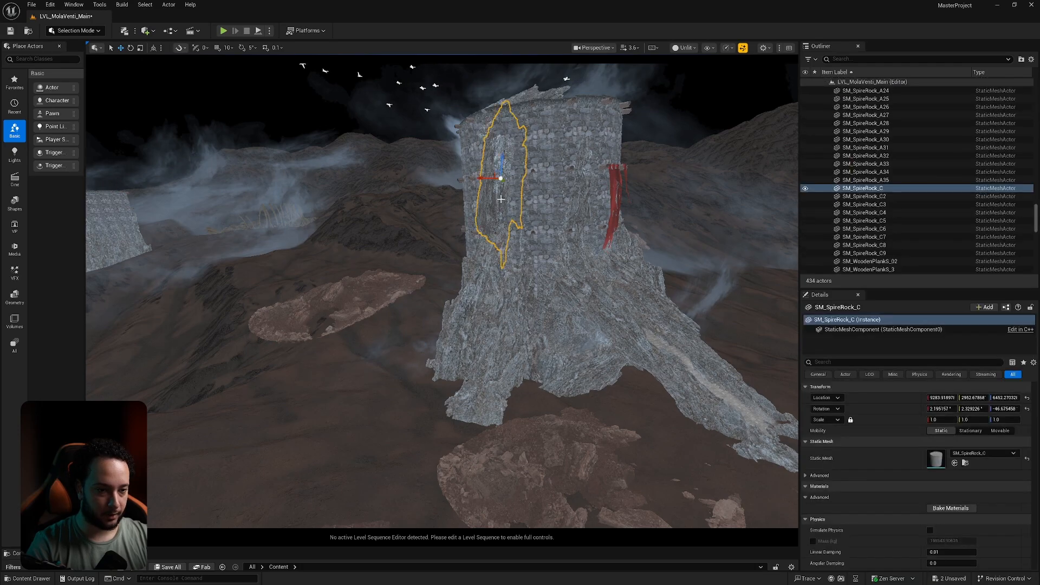
{"action": "key", "text": "Escape"}
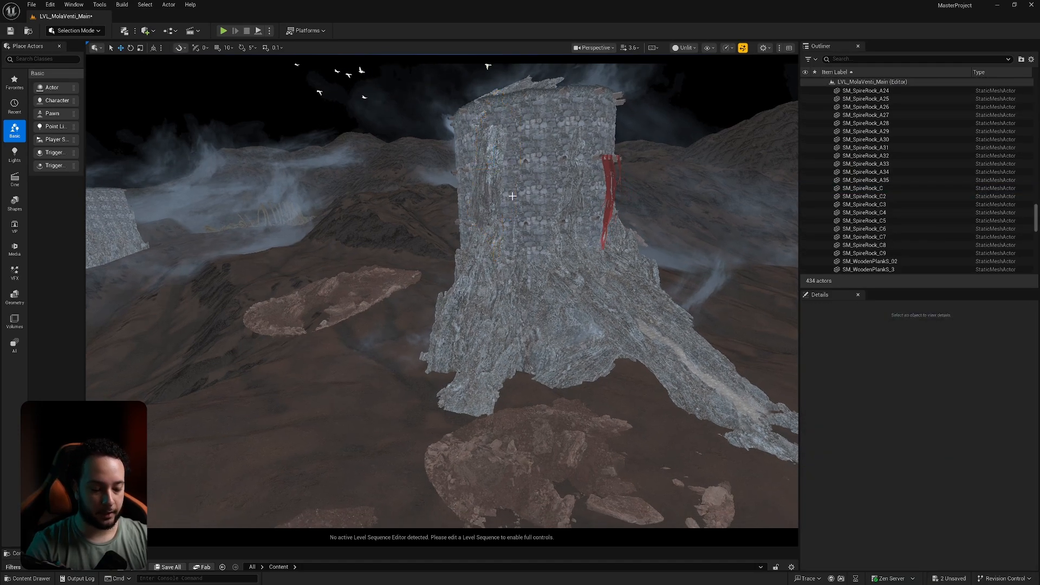
{"action": "key", "text": "alt+4"}
{"action": "right_click_drag", "start_coordinate": [512, 196], "coordinate": [535, 186]}
{"action": "key", "text": "w"}
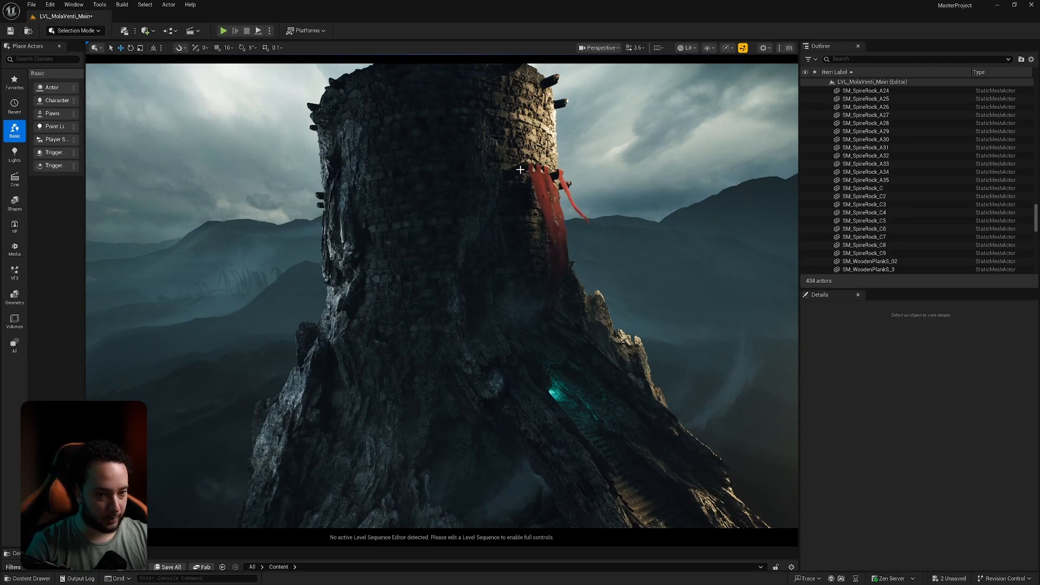
Check the wooden plank and a stone wall piece on the tower, and select the red banner
{"action": "left_click", "coordinate": [520, 170]}
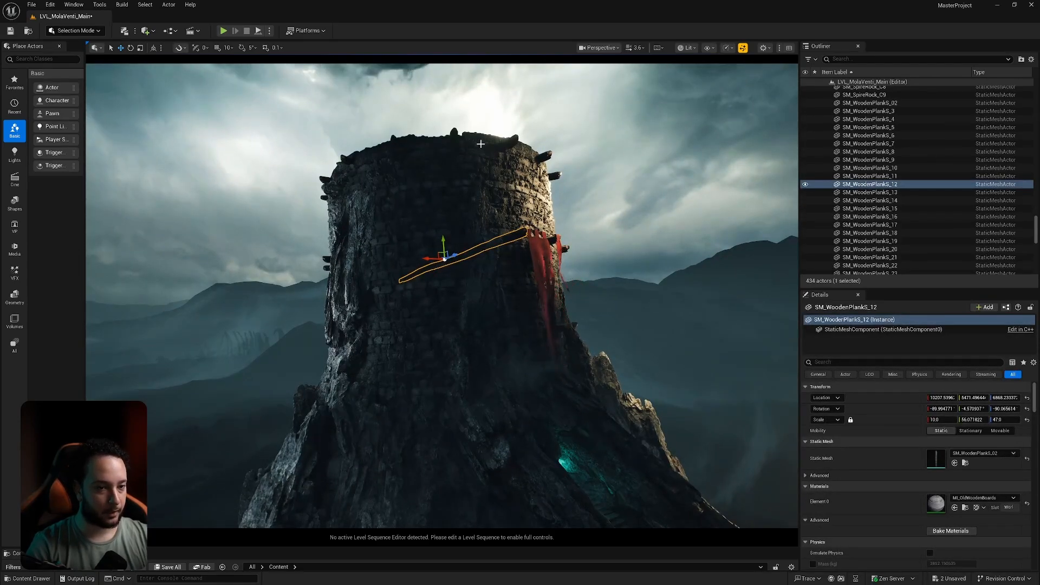
{"action": "left_click", "coordinate": [480, 144]}
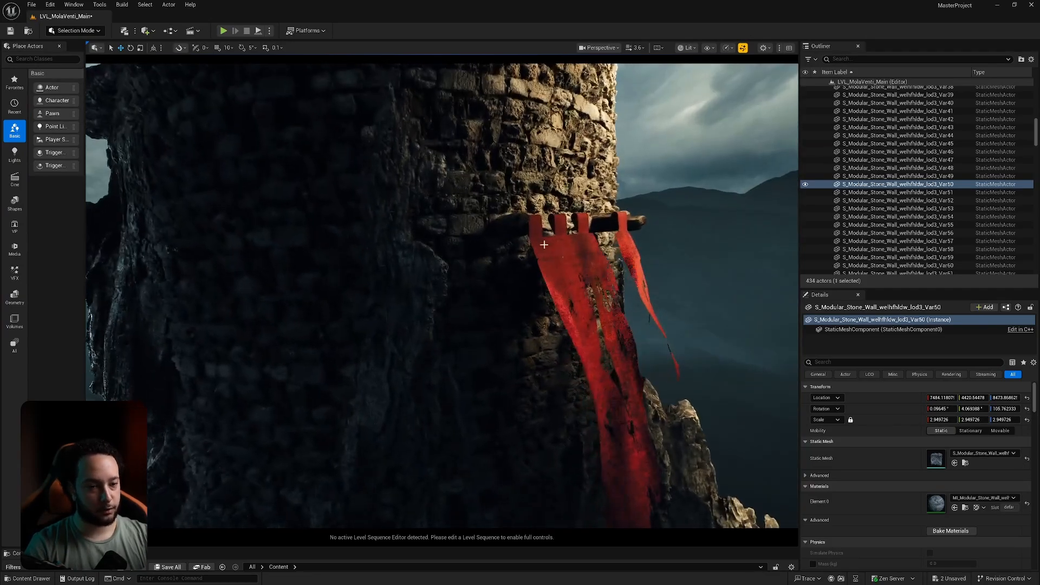
{"action": "left_click", "coordinate": [585, 336]}
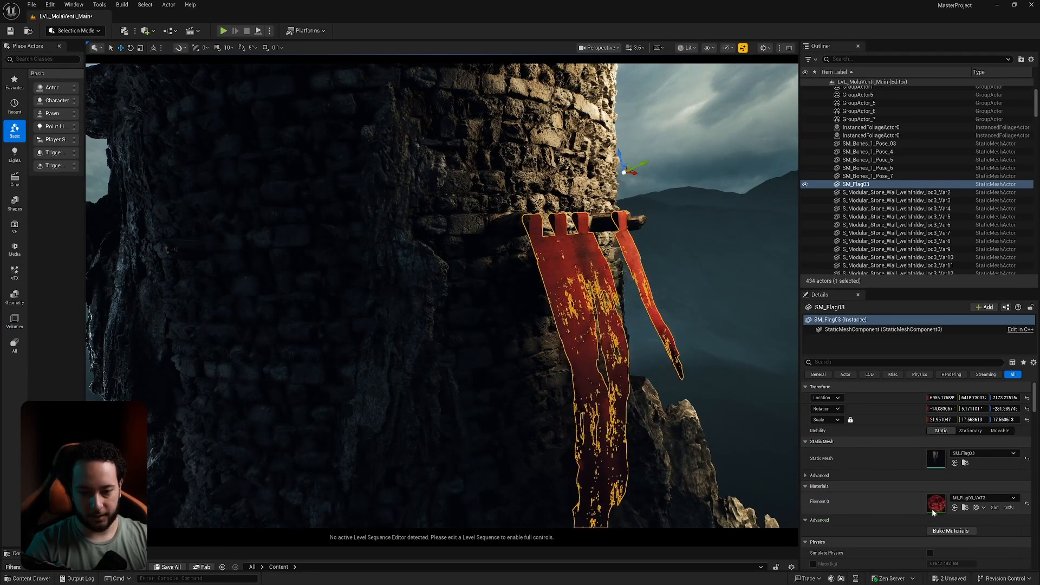
Open the red banner's MI_Flag03_VAT3 material instance, widen its window, and review the parameters down to the vector colors
{"action": "middle_click_drag", "start_coordinate": [704, 346], "coordinate": [747, 414]}
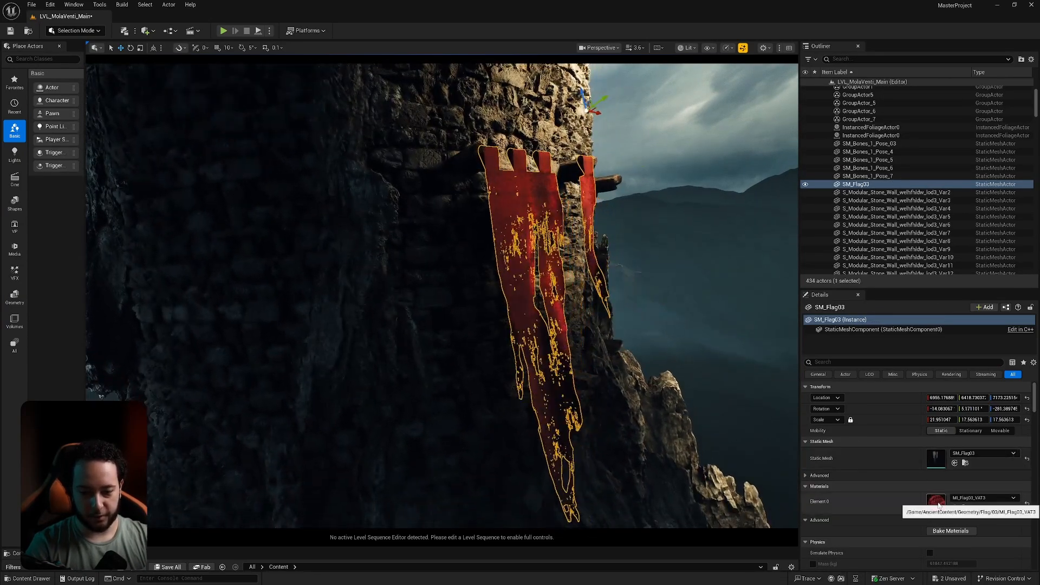
{"action": "double_click", "coordinate": [936, 502]}
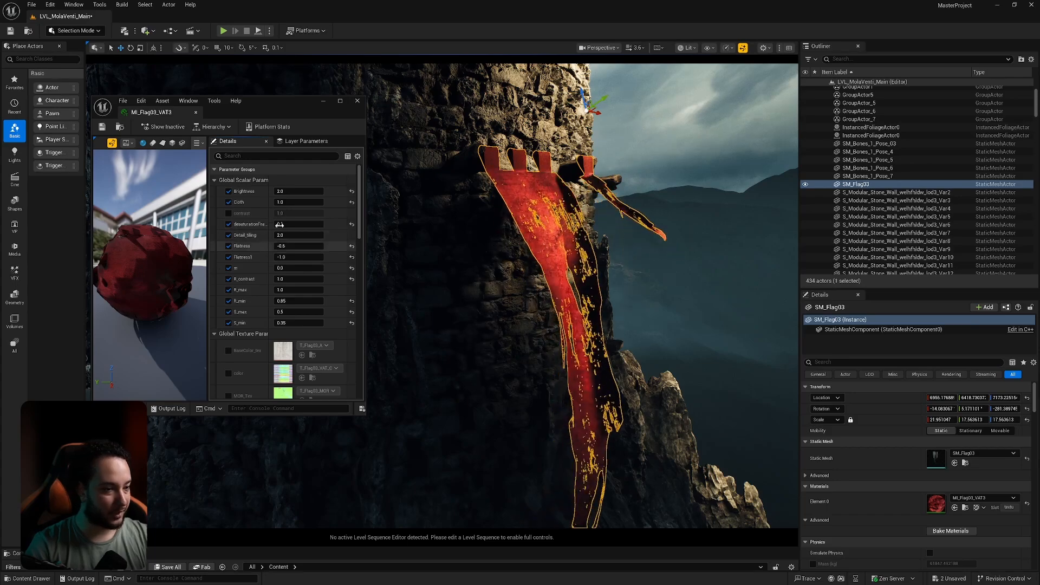
{"action": "middle_click_drag", "start_coordinate": [414, 270], "coordinate": [415, 311]}
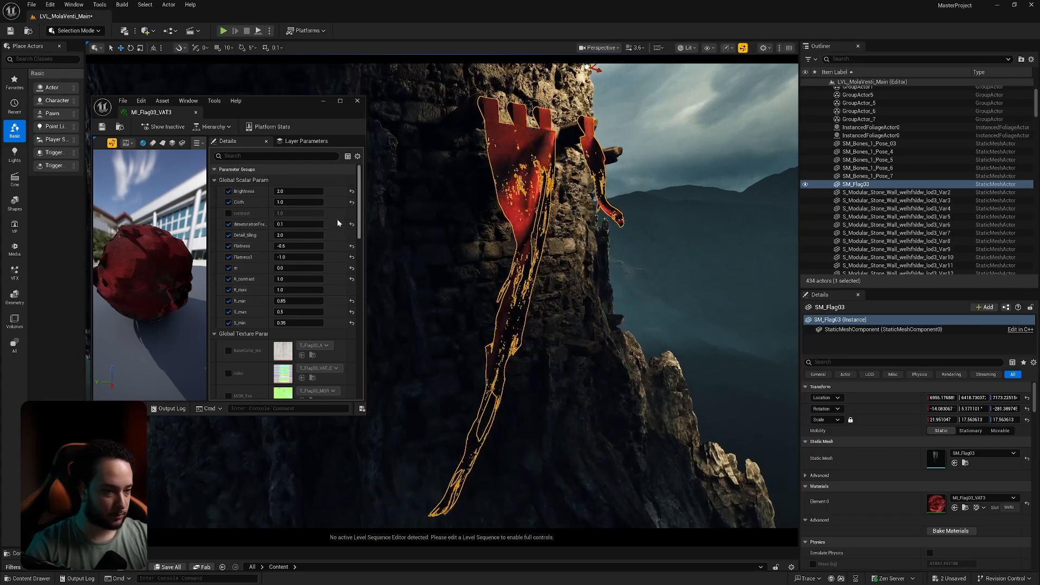
{"action": "left_click_drag", "start_coordinate": [365, 261], "coordinate": [393, 259]}
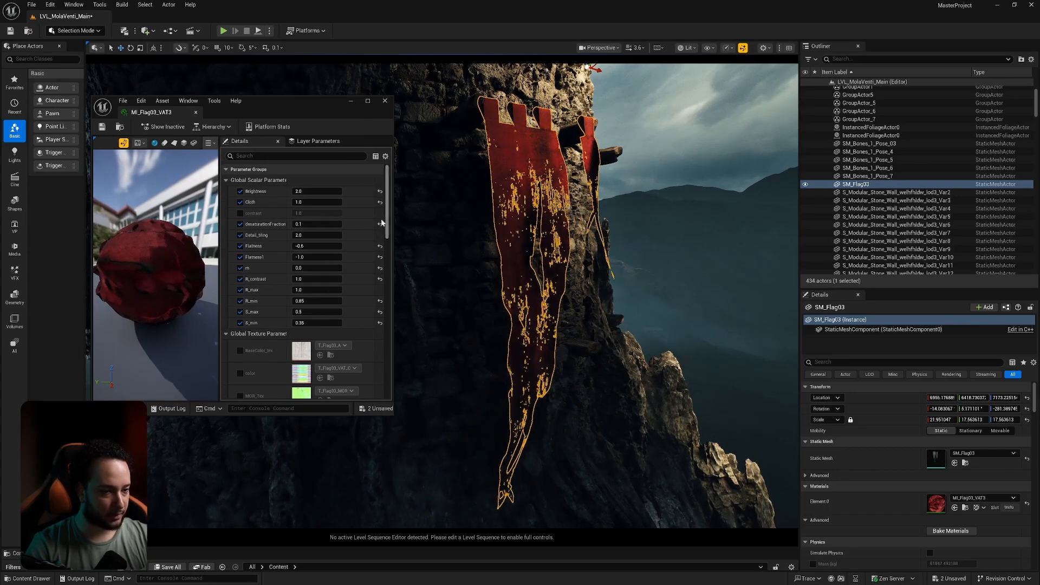
{"action": "scroll", "coordinate": [374, 255], "scroll_direction": "down", "scroll_amount": 10}
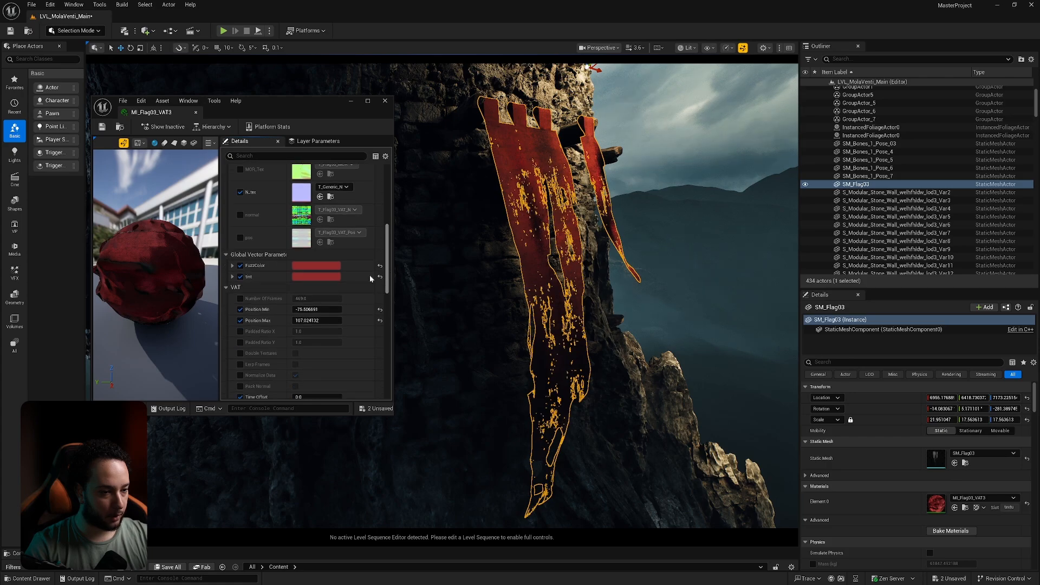
Try a purple tint on the red banner in its material instance, and cancel the color change
{"action": "left_click", "coordinate": [324, 277]}
{"action": "left_click", "coordinate": [368, 308]}
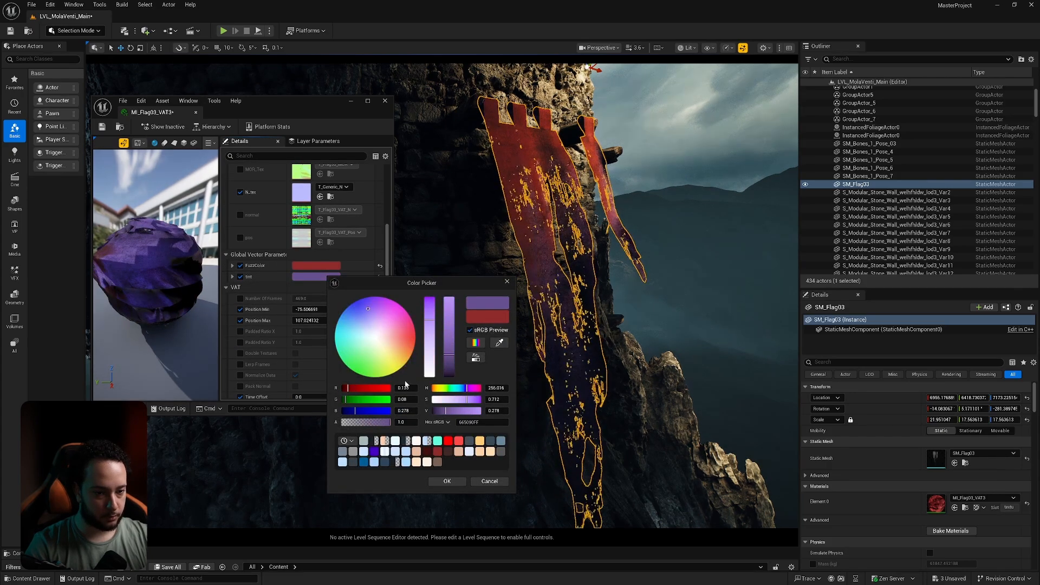
{"action": "left_click", "coordinate": [490, 482]}
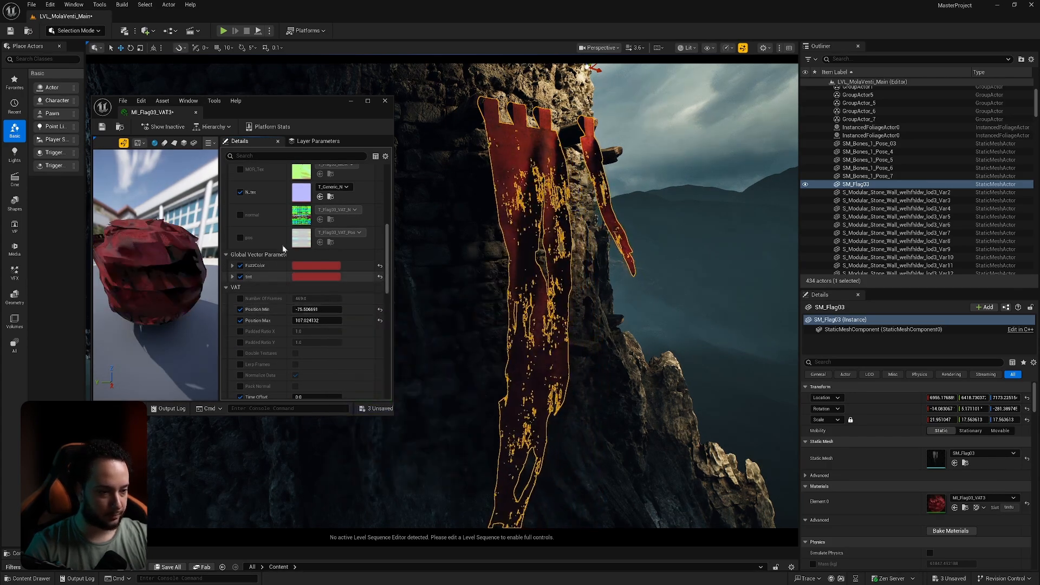
Close the banner's material instance, clear the selection, and view the scene through the CCA_Main_Locked camera
{"action": "left_click", "coordinate": [385, 101]}
{"action": "key", "text": "f"}
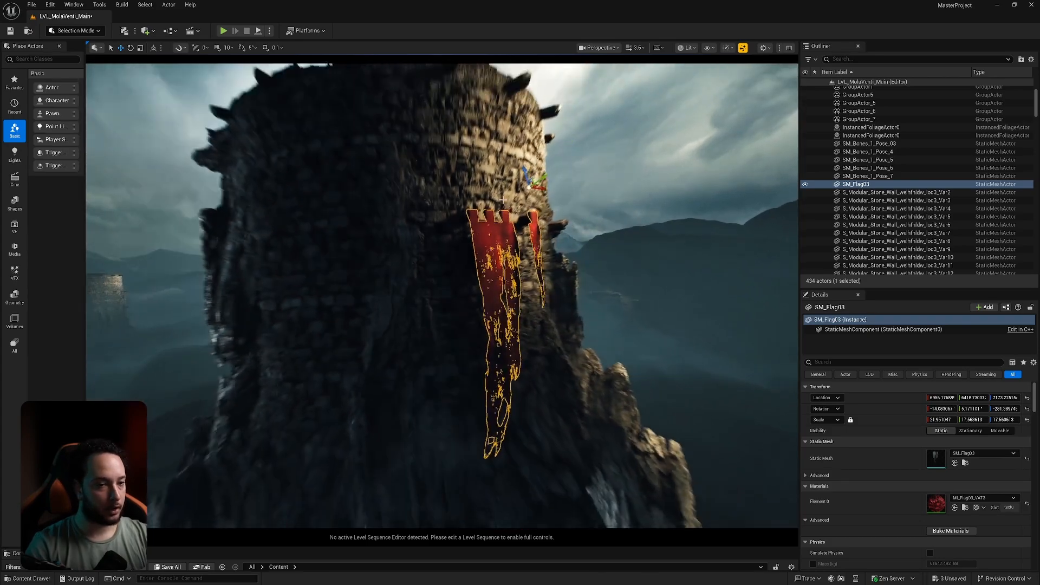
{"action": "key", "text": "Escape"}
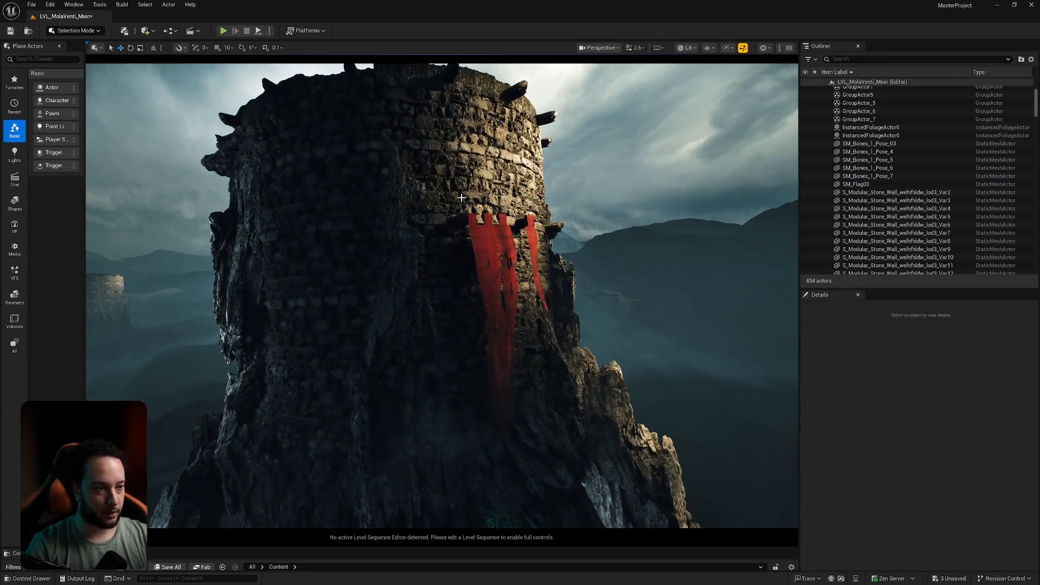
{"action": "left_click", "coordinate": [601, 48]}
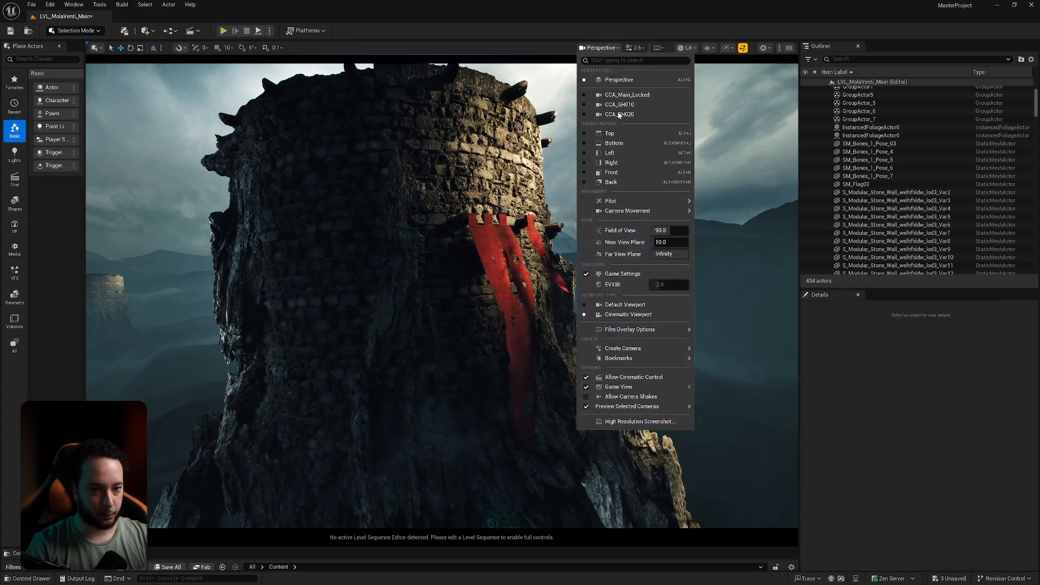
{"action": "left_click", "coordinate": [641, 97]}
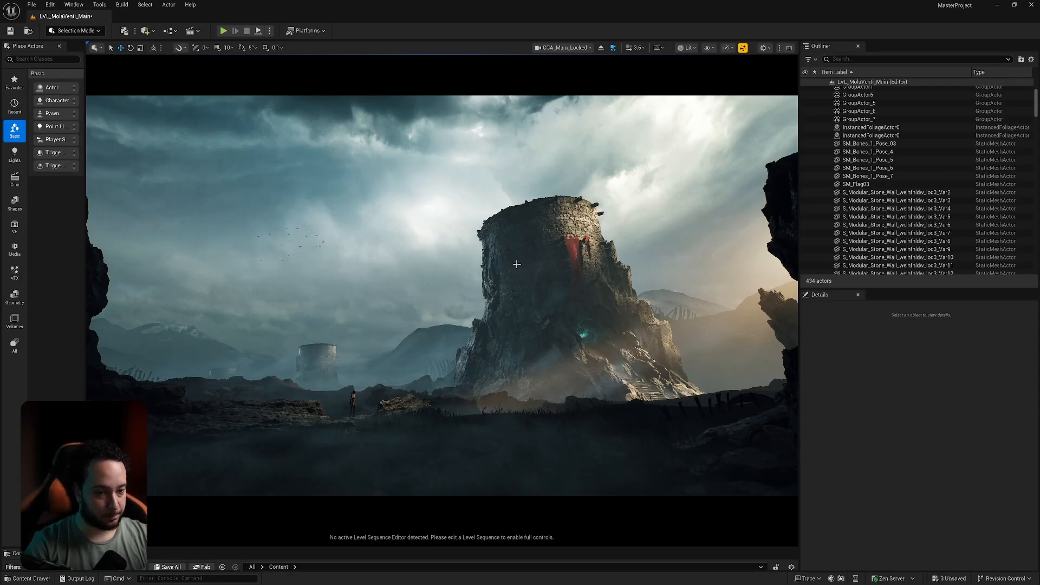
{"action": "left_click", "coordinate": [530, 244]}
{"action": "key", "text": "Escape"}
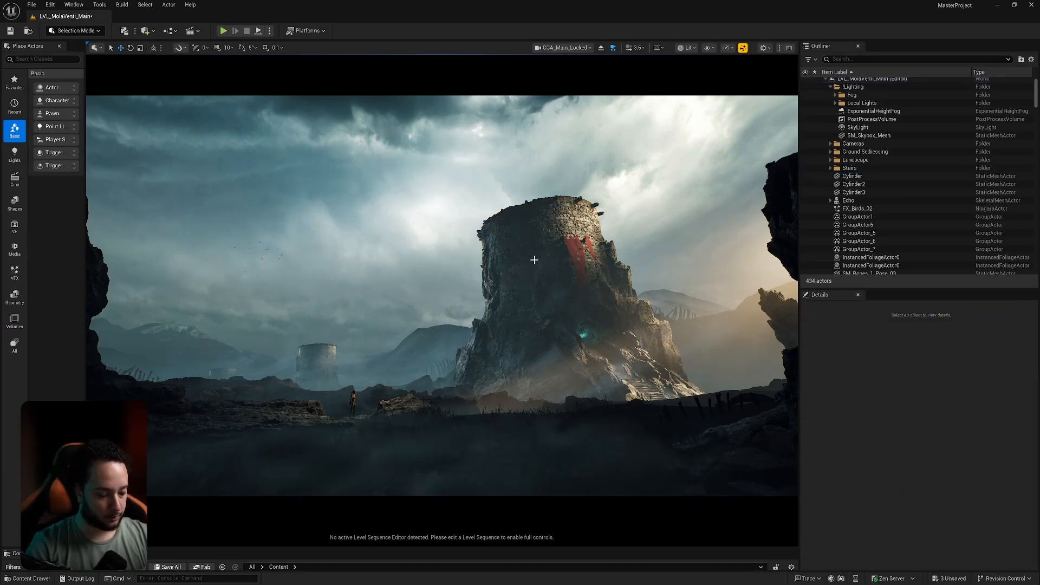
Capture the viewport in Snip & Sketch, mark red lines sloping from the tower's top and along the ground, and close it
{"action": "key", "text": "super+shift+s"}
{"action": "left_click_drag", "start_coordinate": [85, 84], "coordinate": [773, 536]}
{"action": "left_click", "coordinate": [920, 469]}
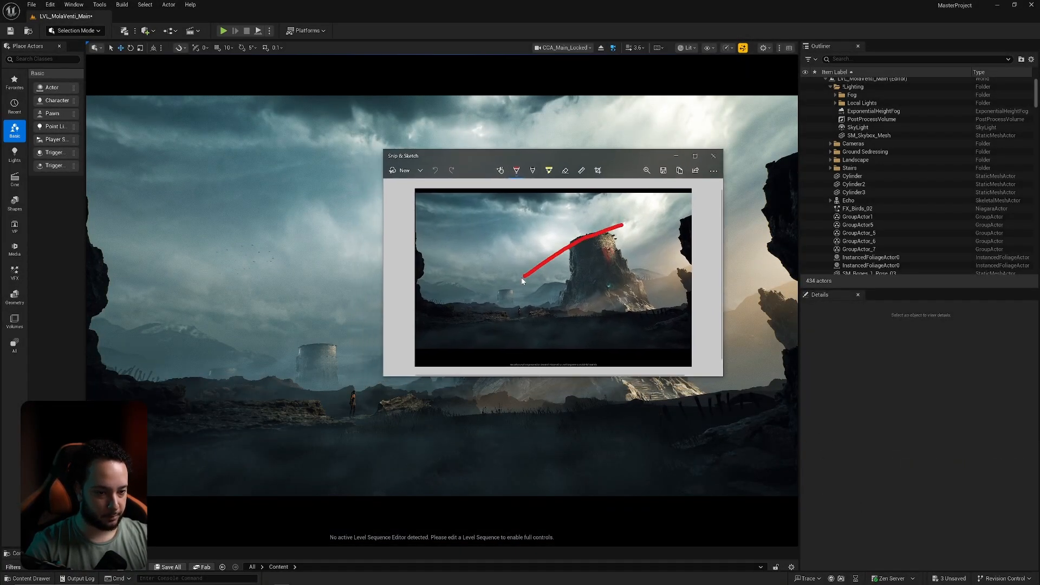
{"action": "left_click_drag", "start_coordinate": [522, 278], "coordinate": [451, 302]}
{"action": "left_click_drag", "start_coordinate": [669, 301], "coordinate": [440, 306]}
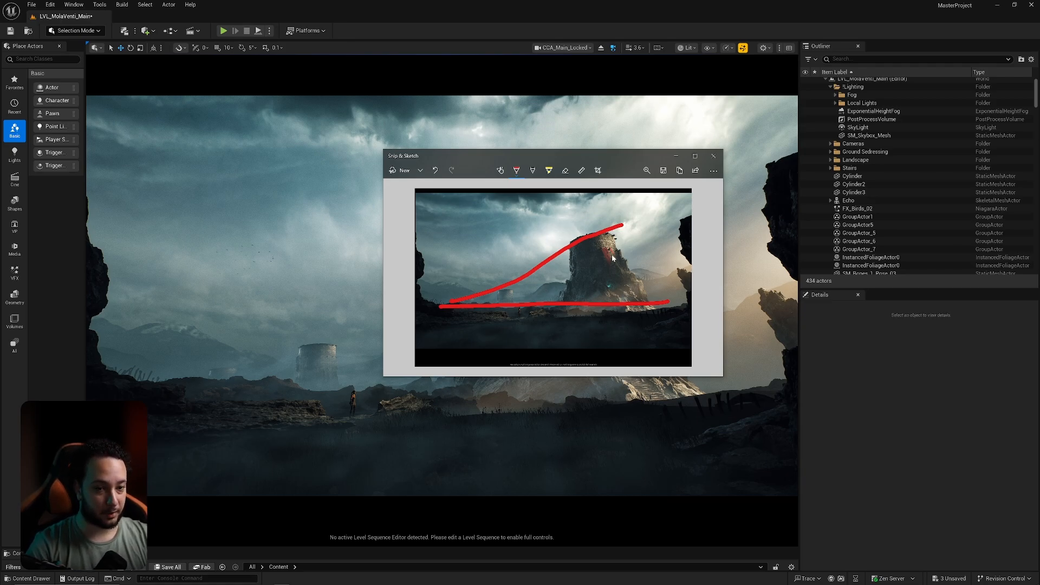
{"action": "left_click", "coordinate": [713, 156]}
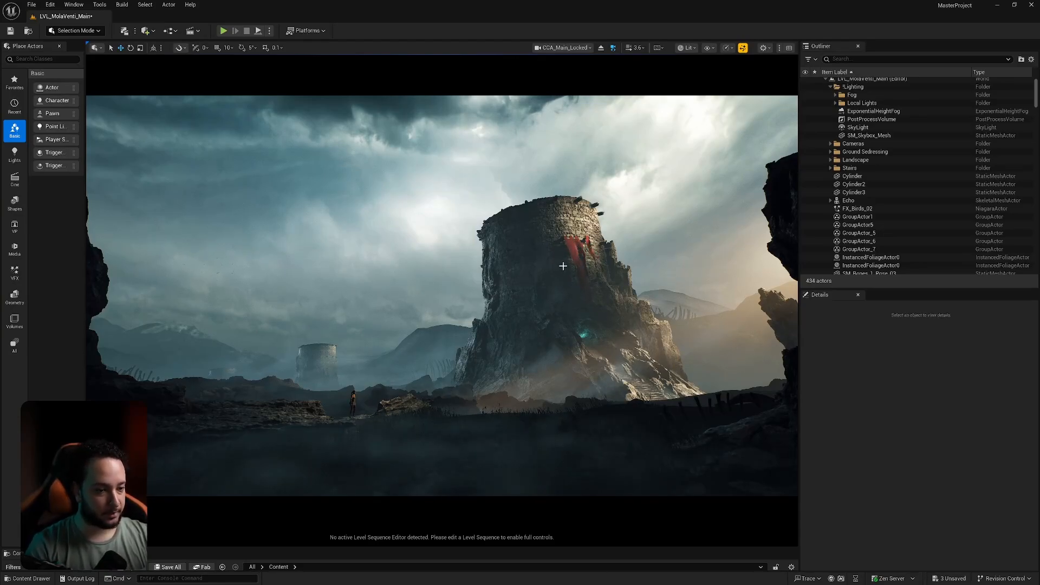
Compare the bare landscape with the dressed ground by hiding the Ground Sedressing folder and showing it again
{"action": "left_click", "coordinate": [412, 342]}
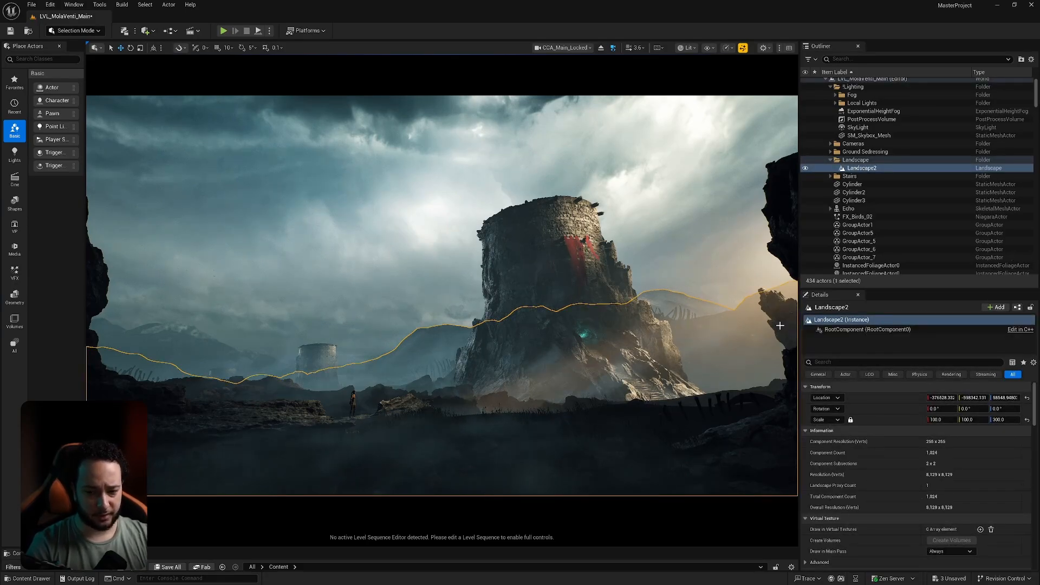
{"action": "left_click", "coordinate": [713, 267]}
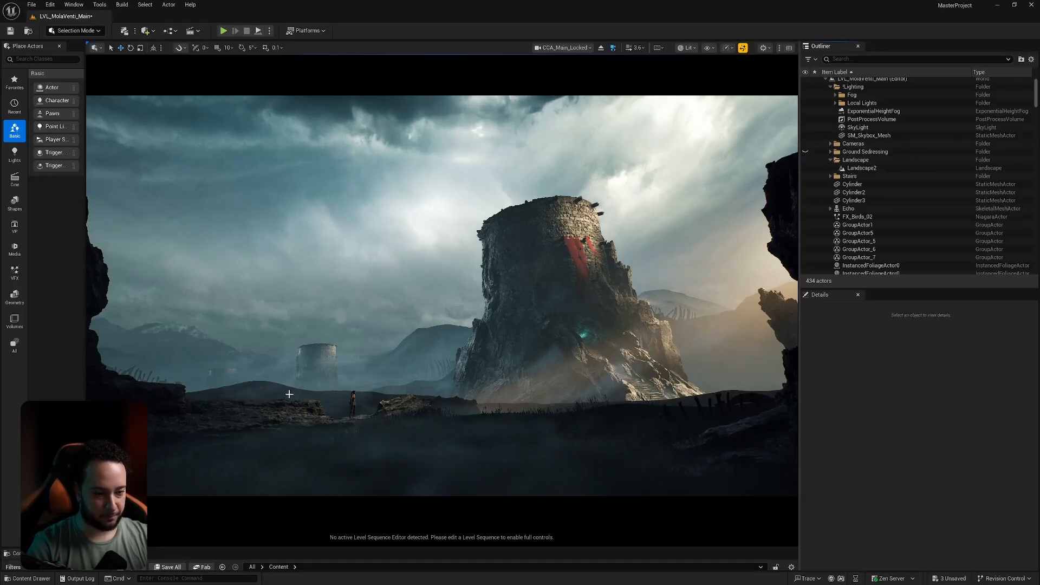
{"action": "left_click", "coordinate": [257, 391]}
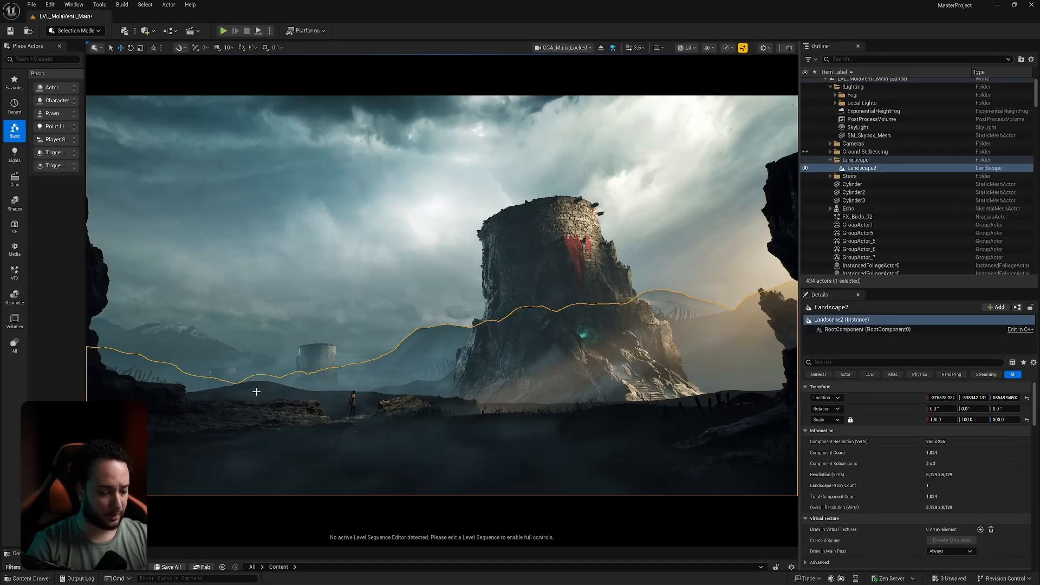
{"action": "key", "text": "Escape"}
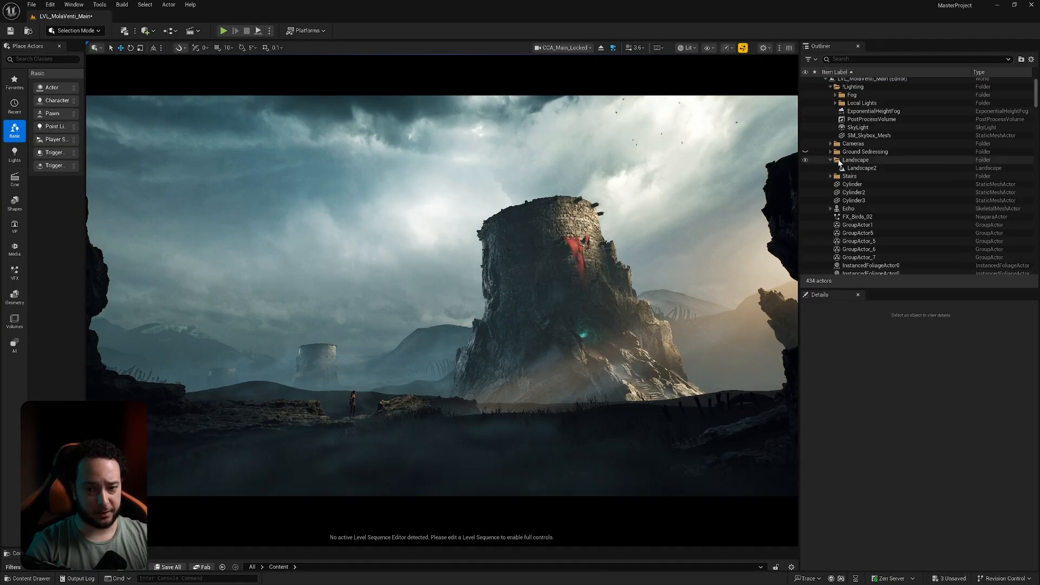
{"action": "left_click", "coordinate": [830, 153]}
{"action": "left_click", "coordinate": [830, 152]}
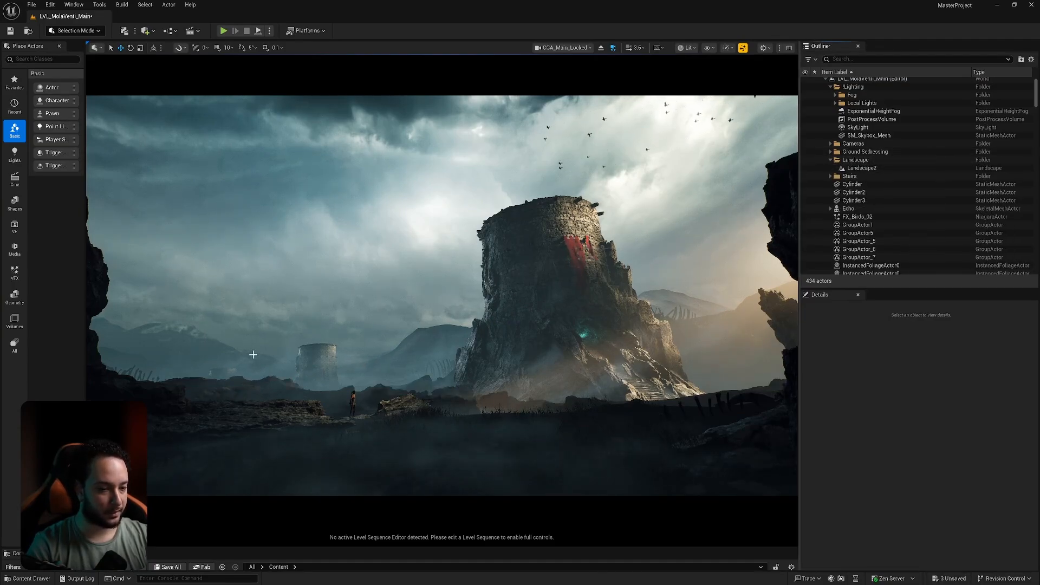
Examine the landscape and the limestone rocks scattered across the ground around the tower's base and stairs
{"action": "left_click", "coordinate": [201, 383]}
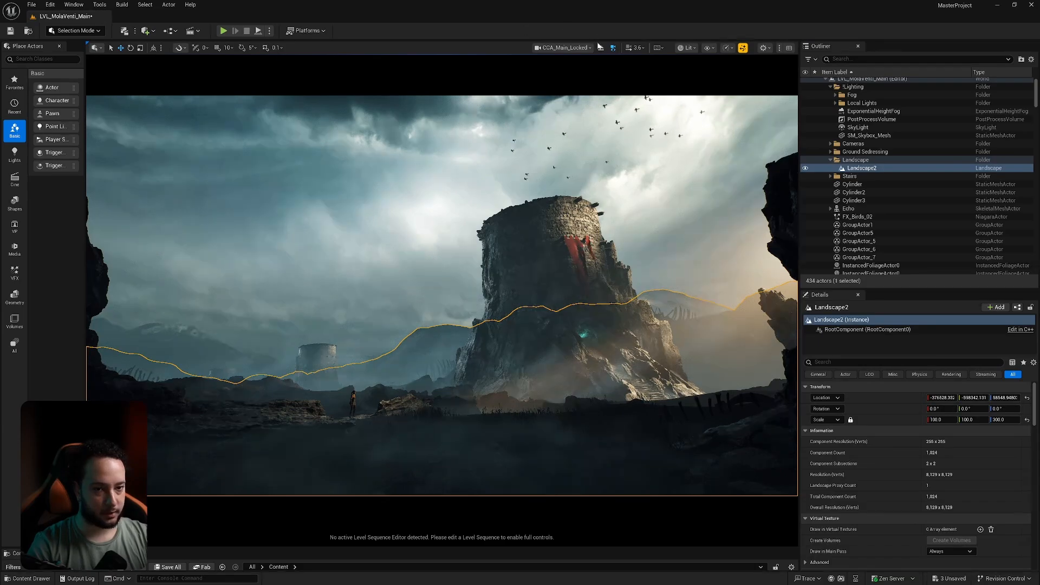
{"action": "key", "text": "f"}
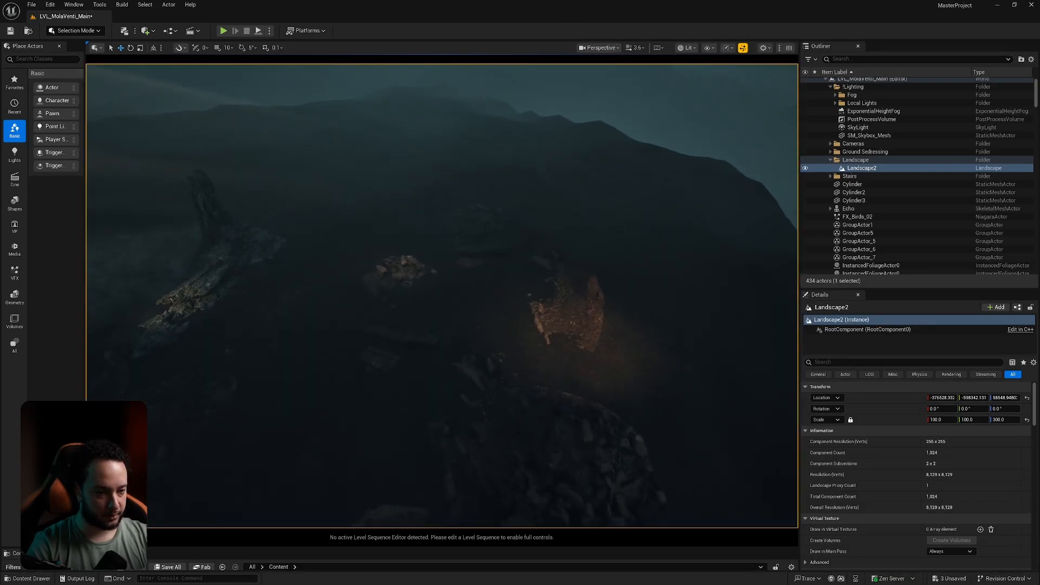
{"action": "left_click", "coordinate": [415, 272]}
{"action": "key", "text": "f"}
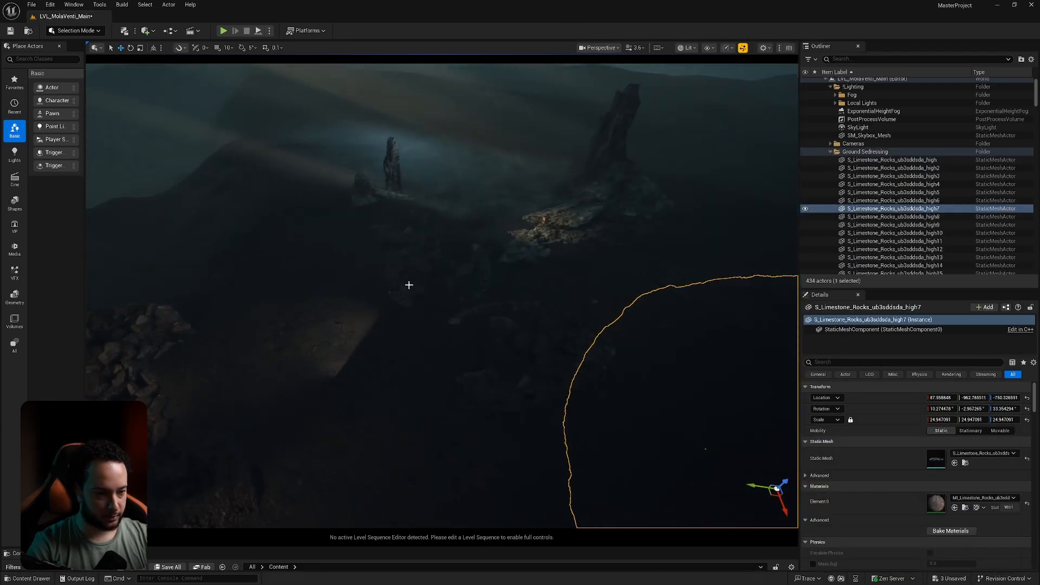
{"action": "right_click_drag", "start_coordinate": [491, 297], "coordinate": [568, 279]}
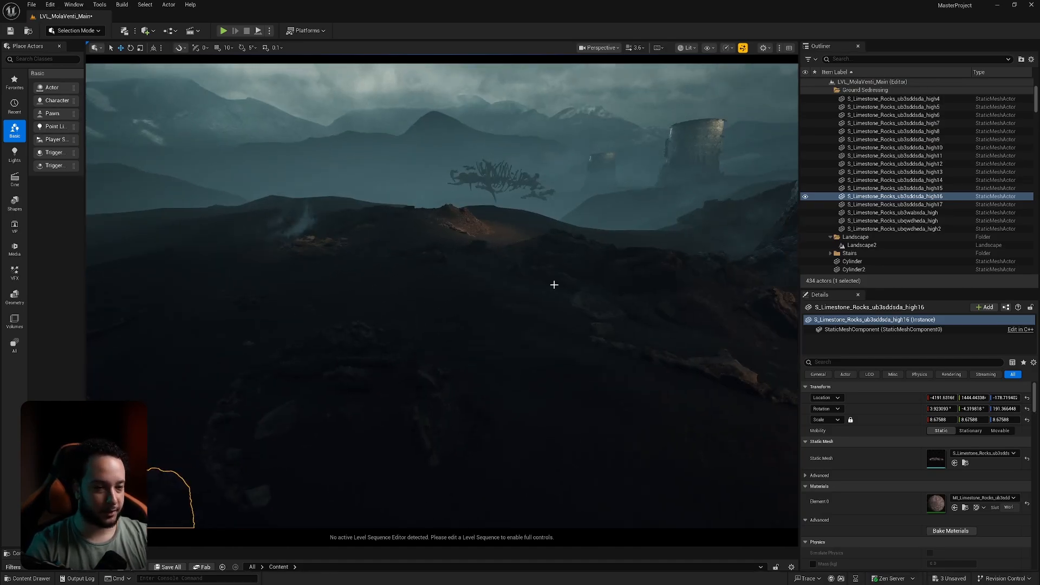
{"action": "mouse_move", "coordinate": [554, 284]}
{"action": "right_mouse_down"}
{"action": "mouse_move", "coordinate": [623, 282]}
{"action": "mouse_move", "coordinate": [556, 285]}
{"action": "right_mouse_up"}
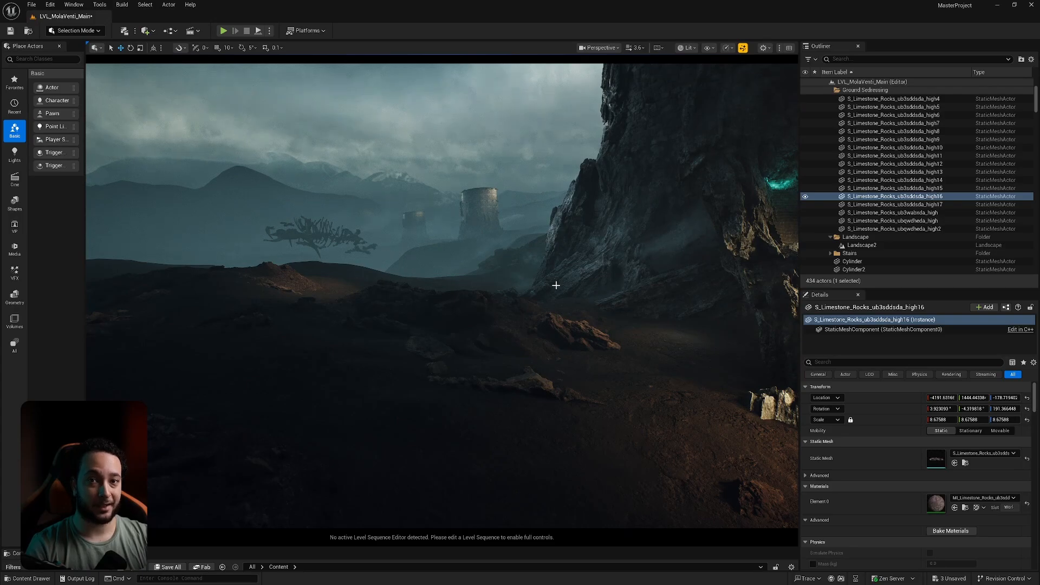
{"action": "right_click_drag", "start_coordinate": [562, 281], "coordinate": [639, 263]}
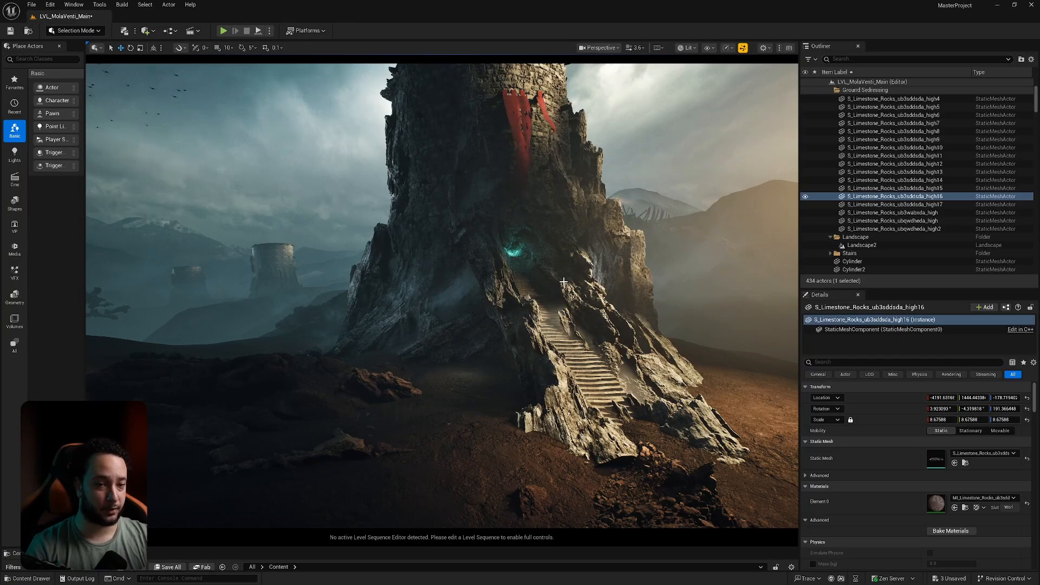
{"action": "right_click_drag", "start_coordinate": [563, 282], "coordinate": [460, 322]}
{"action": "left_click", "coordinate": [359, 304]}
{"action": "key", "text": "Escape"}
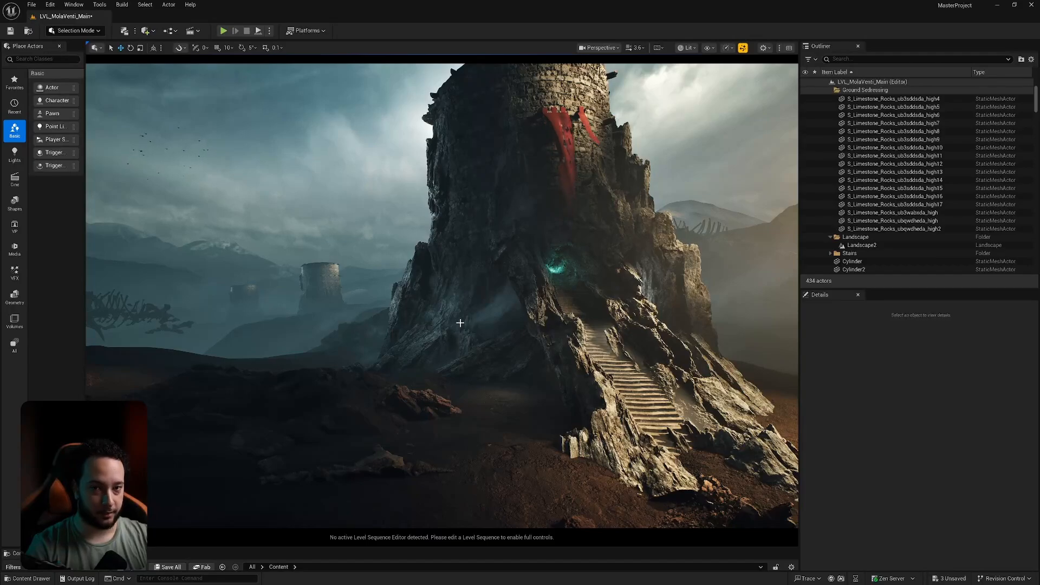
{"action": "right_click_drag", "start_coordinate": [460, 323], "coordinate": [487, 327]}
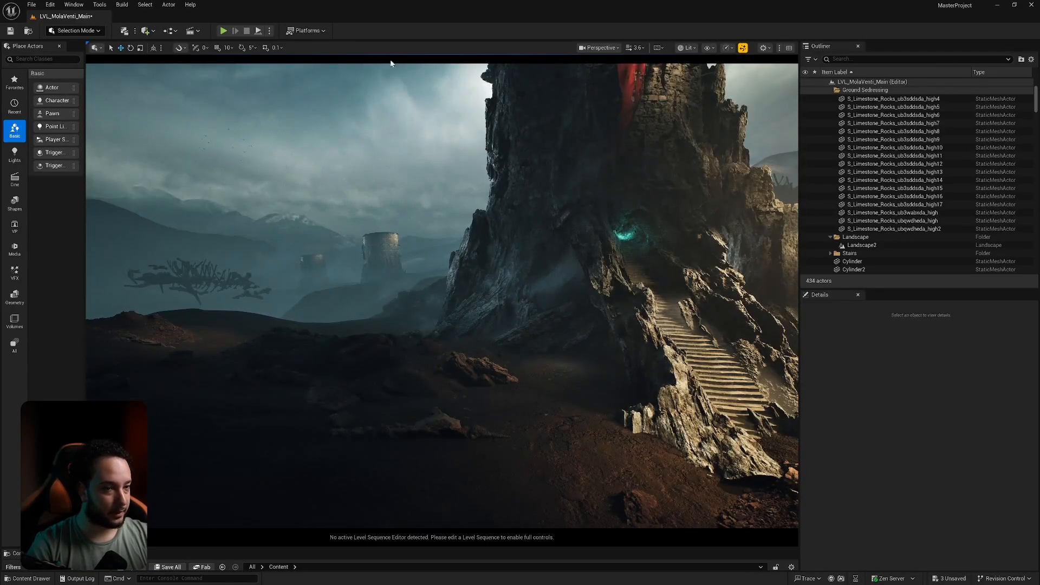
Return to the CCA_Main_Locked camera, check the spire rock forming the foreground ground, and clear the selection
{"action": "left_click", "coordinate": [600, 48]}
{"action": "mouse_move", "coordinate": [626, 203]}
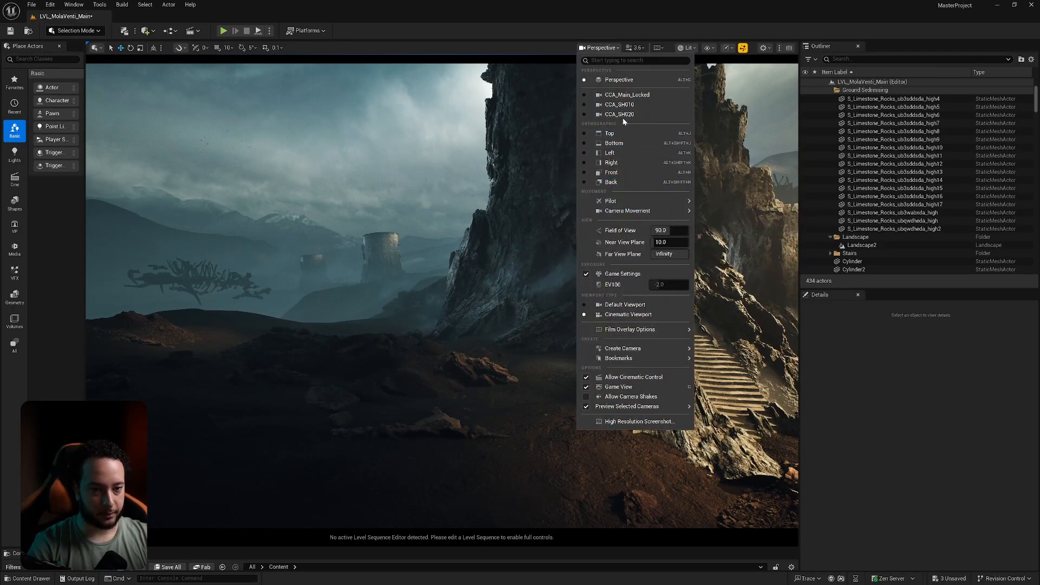
{"action": "left_click", "coordinate": [623, 95]}
{"action": "left_click", "coordinate": [399, 413]}
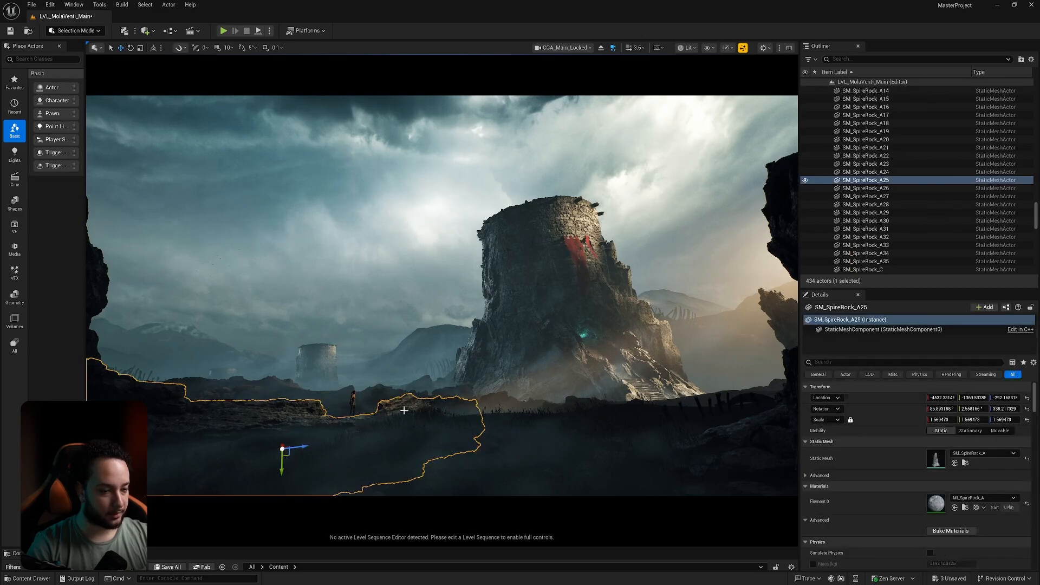
{"action": "left_click", "coordinate": [454, 396]}
{"action": "key", "text": "Escape"}
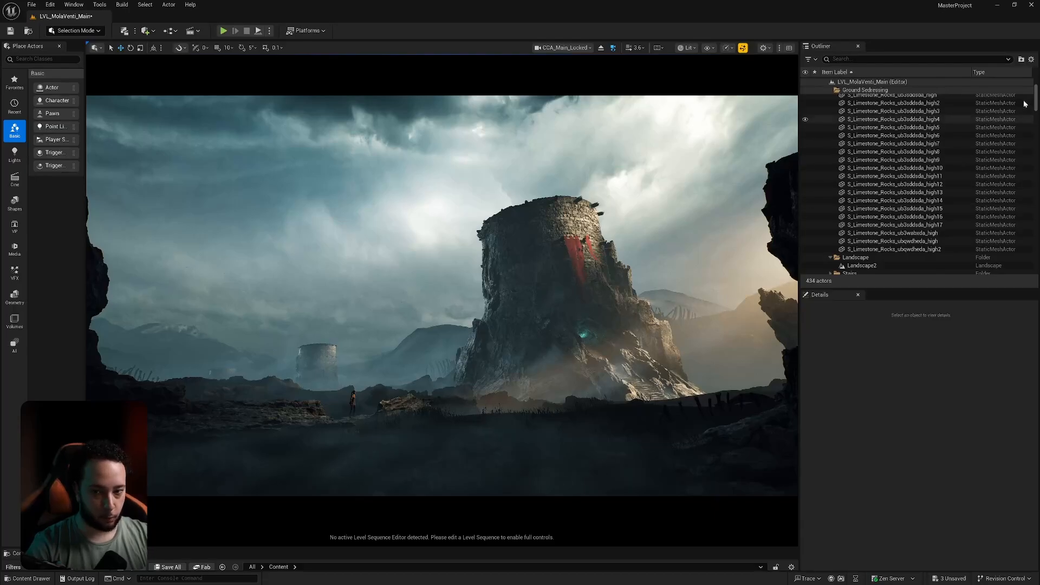
Collapse the Ground Sedressing folder and hide its rocks in the scene
{"action": "scroll", "coordinate": [833, 157], "scroll_direction": "up", "scroll_amount": 3}
{"action": "left_click", "coordinate": [830, 155]}
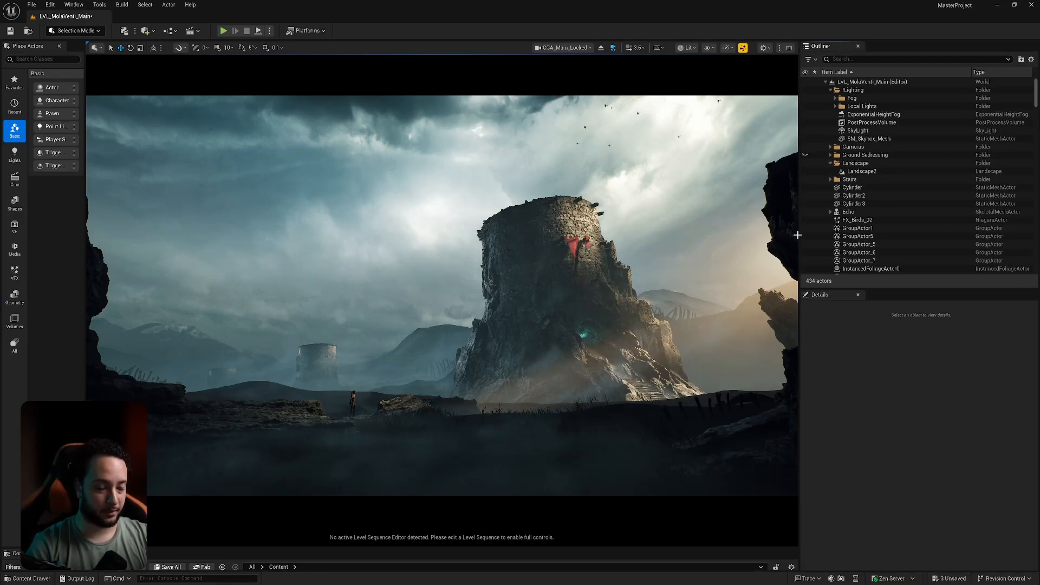
Show the Ground Sedressing rocks again, then check the castle stairs group in front of the tower and clear the selection
{"action": "left_click", "coordinate": [805, 155]}
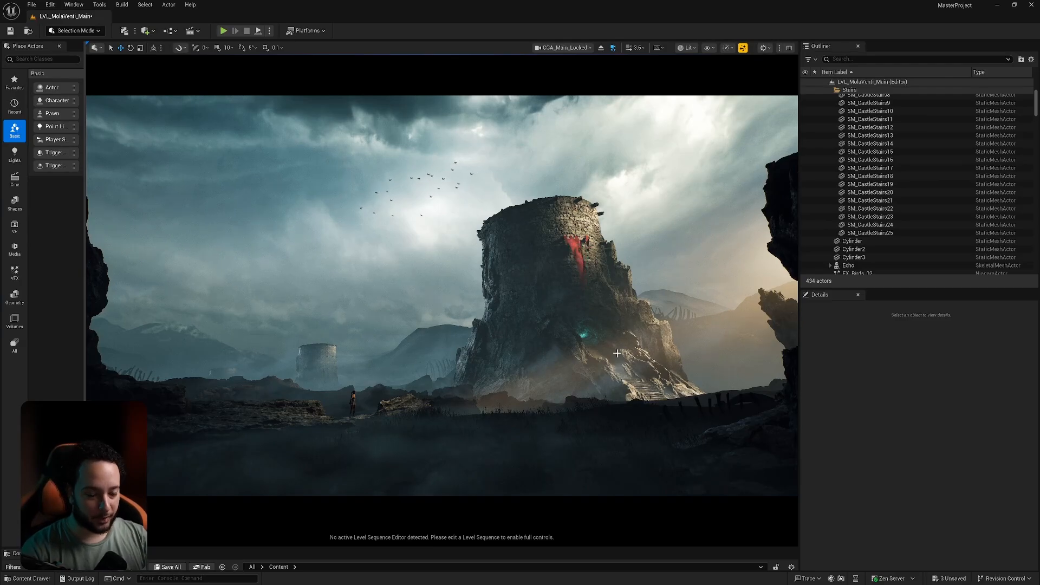
{"action": "left_click", "coordinate": [634, 372]}
{"action": "left_click", "coordinate": [633, 383]}
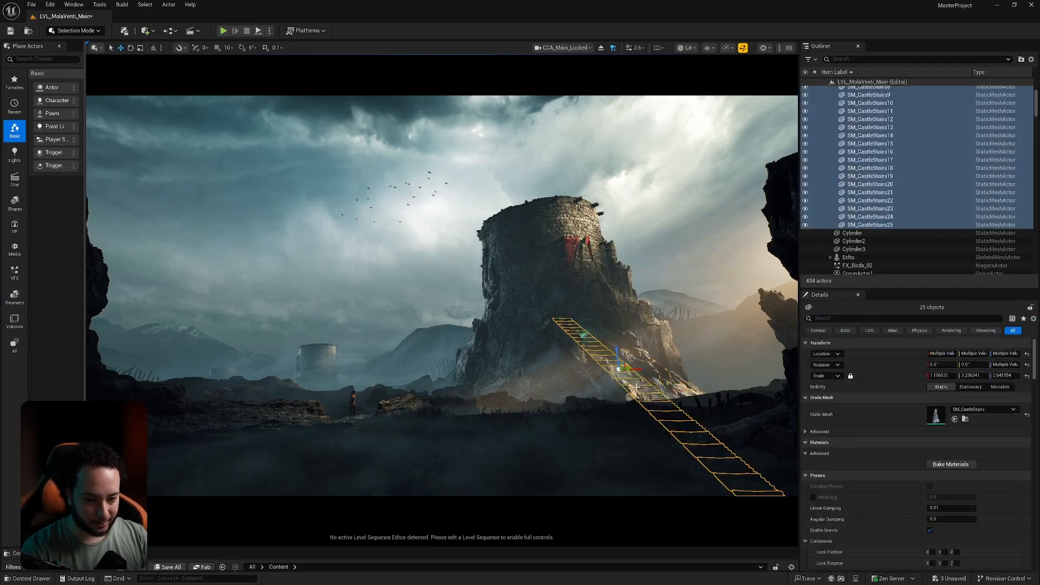
{"action": "key", "text": "Escape"}
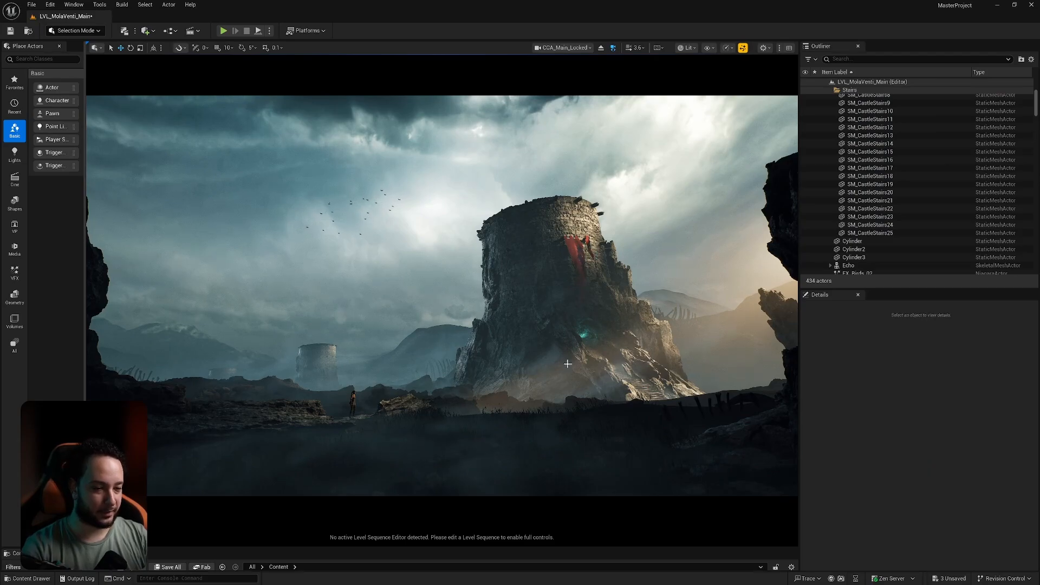
Highlight the Echo character and the castle stairs leading to the tower to compare them, and clear the selection
{"action": "left_click", "coordinate": [353, 402]}
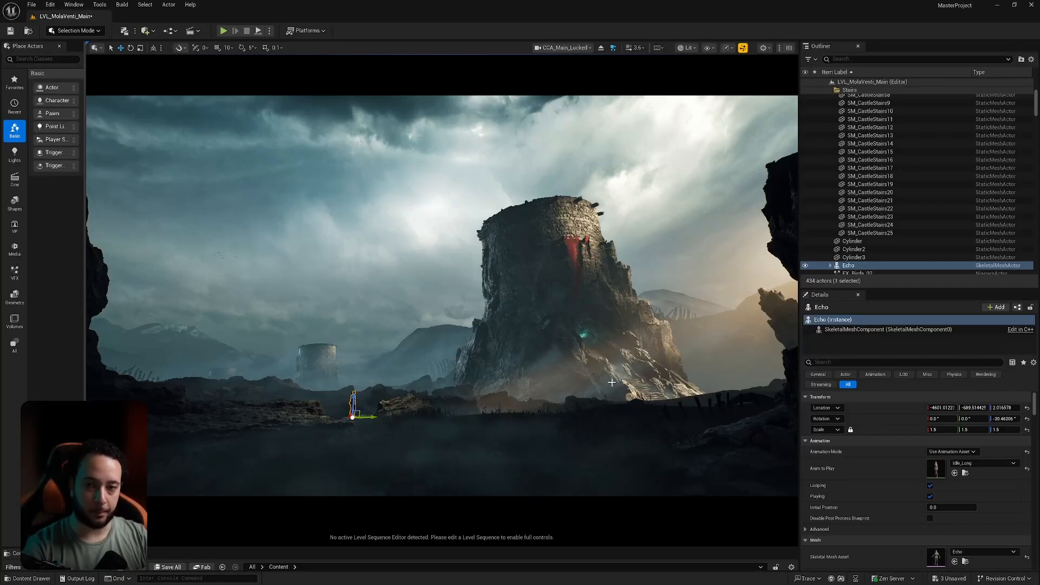
{"action": "left_click", "coordinate": [636, 383]}
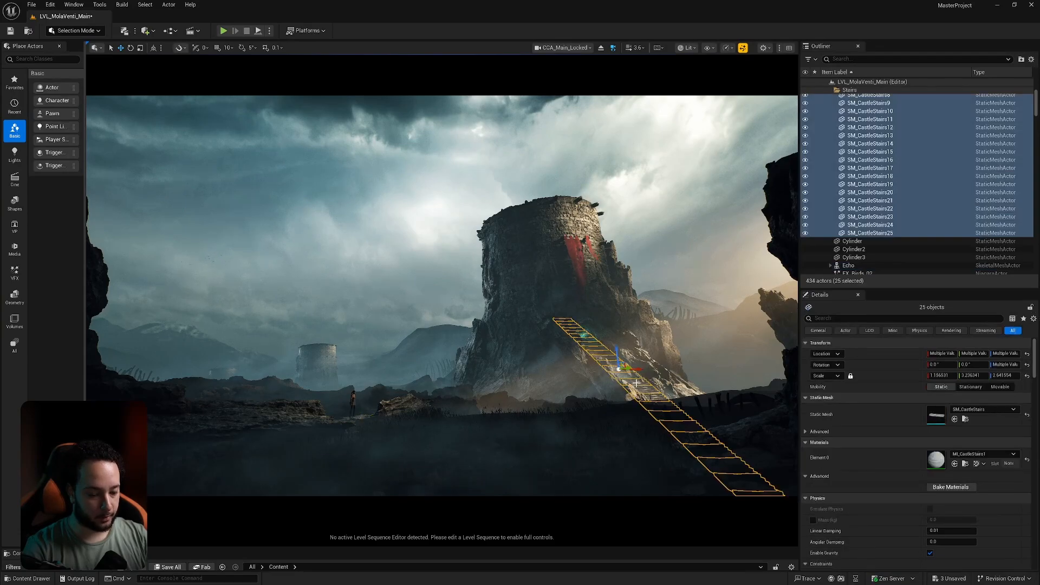
{"action": "key", "text": "Escape"}
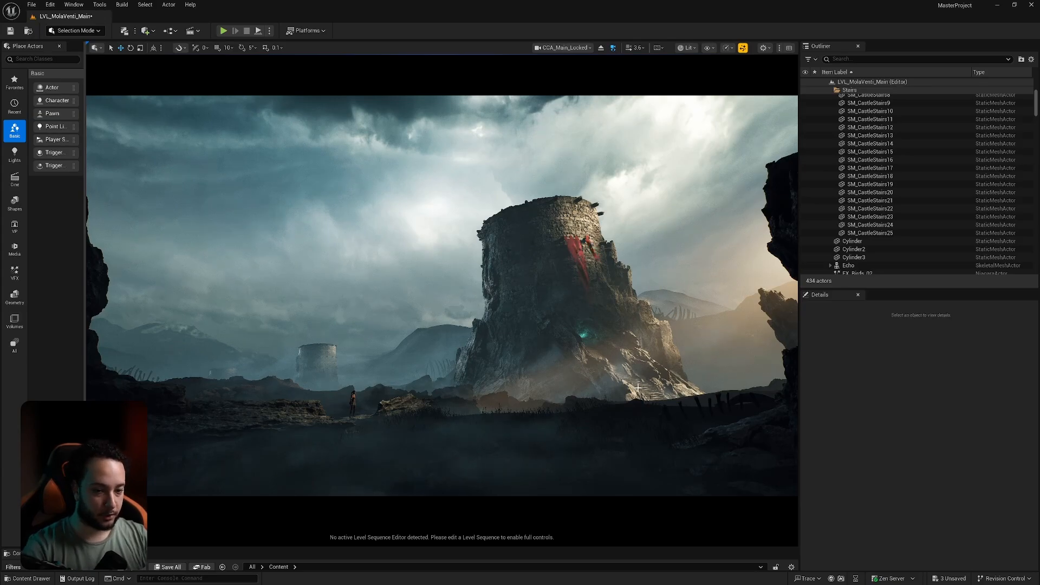
Examine the individual spire rocks that form the tower's rocky base around the stairs, and clear the selection
{"action": "left_click", "coordinate": [635, 359]}
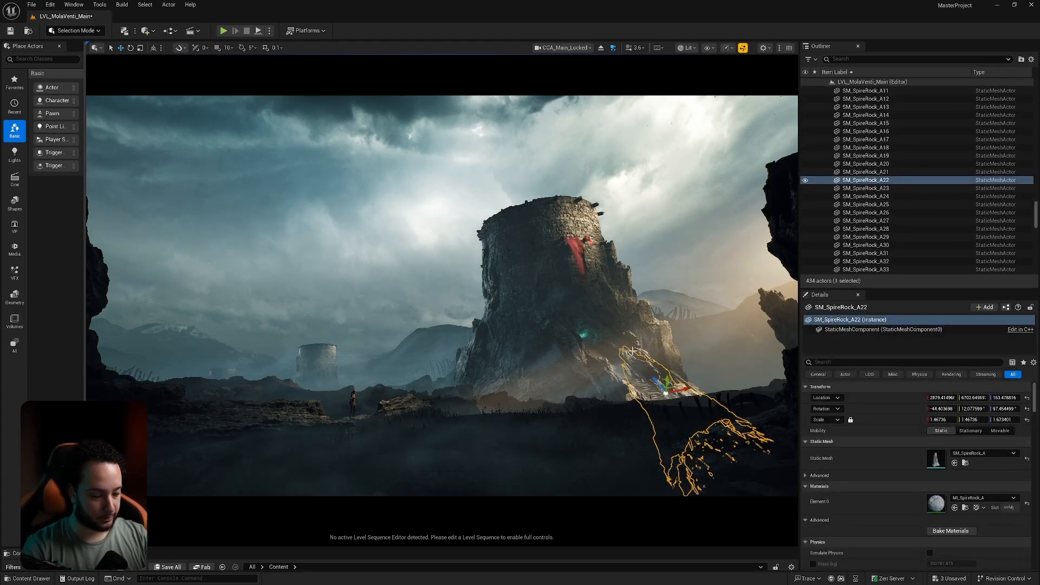
{"action": "key", "text": "Escape"}
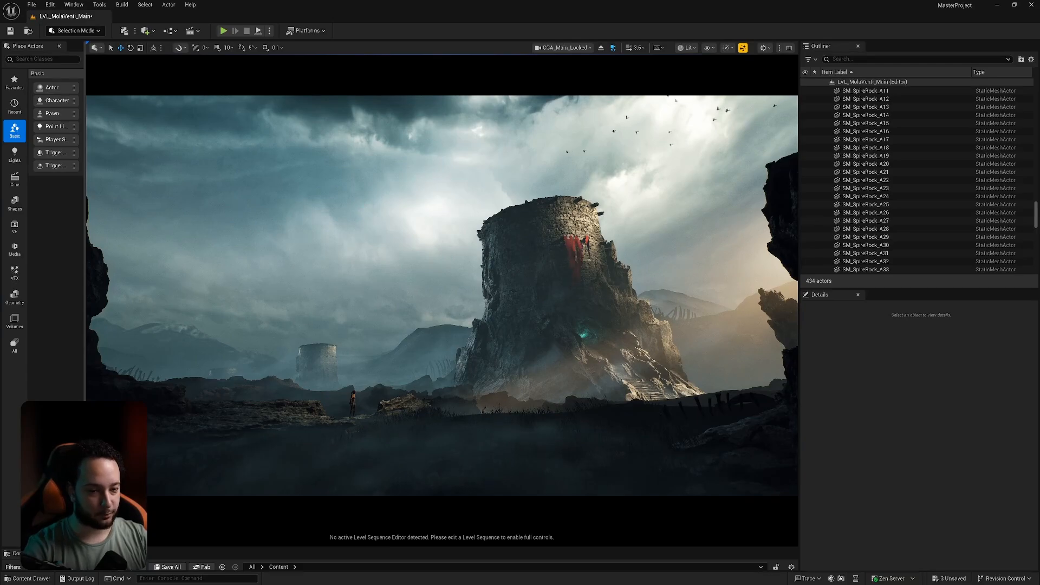
{"action": "left_click", "coordinate": [577, 353]}
{"action": "key", "text": "Escape"}
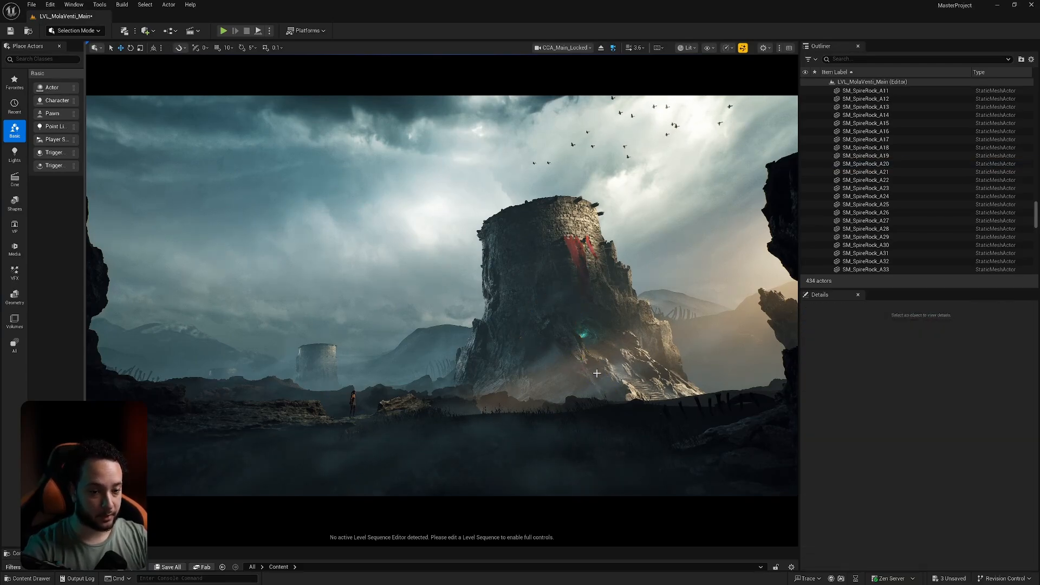
{"action": "left_click", "coordinate": [600, 379]}
{"action": "left_click", "coordinate": [616, 388]}
{"action": "key", "text": "Escape"}
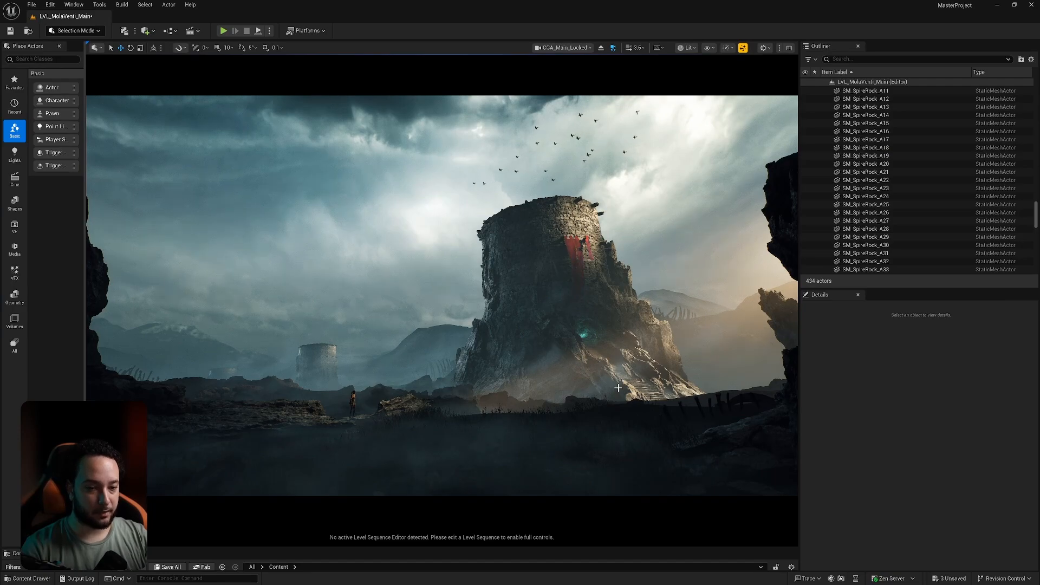
{"action": "left_click", "coordinate": [570, 325]}
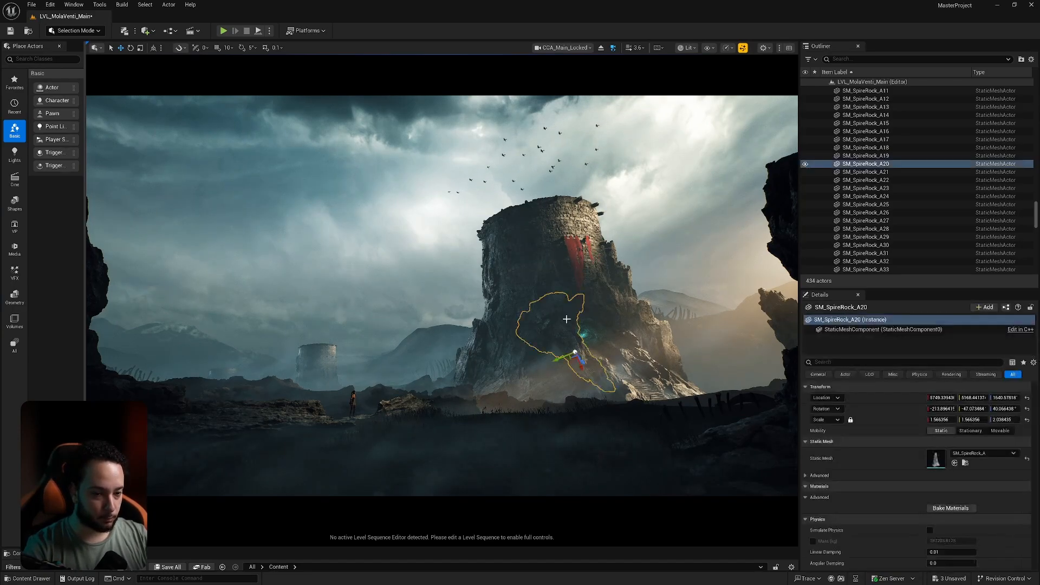
{"action": "left_click", "coordinate": [597, 329]}
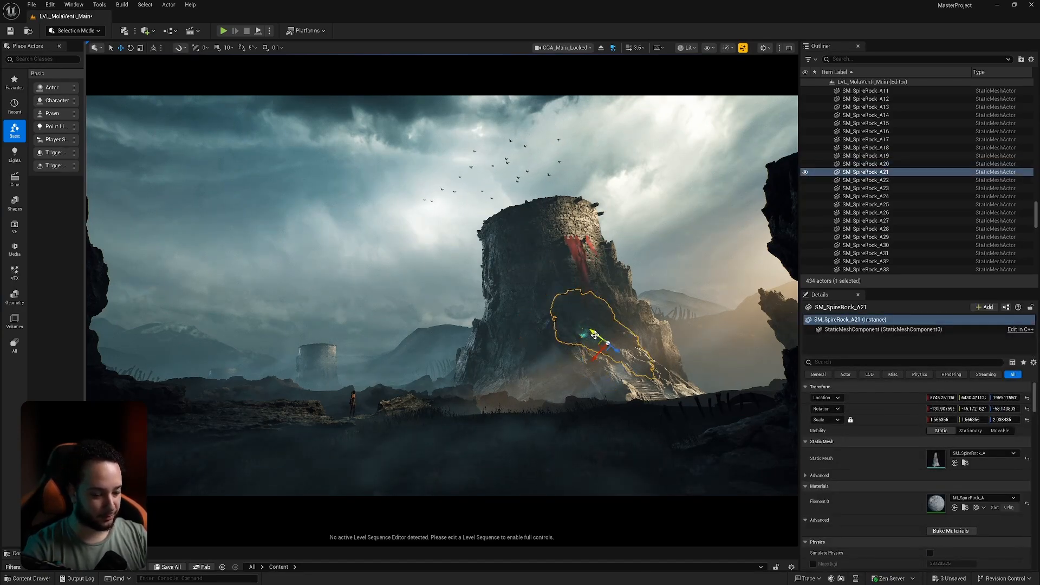
{"action": "key", "text": "Escape"}
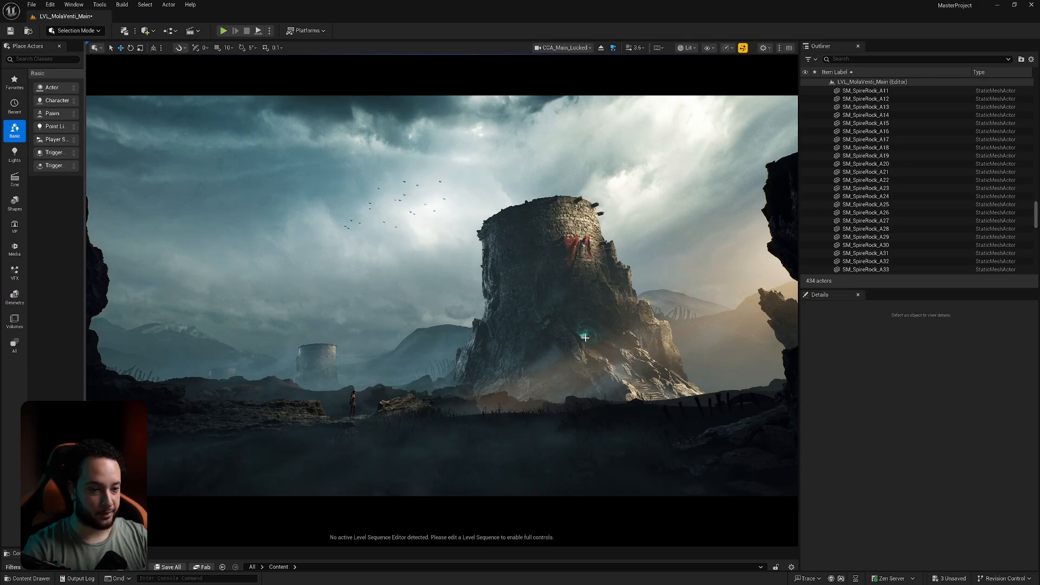
Check the SM_Bones_1_Pose_03 bones mesh on the distant hill behind the tower and clear the selection
{"action": "left_click", "coordinate": [678, 310]}
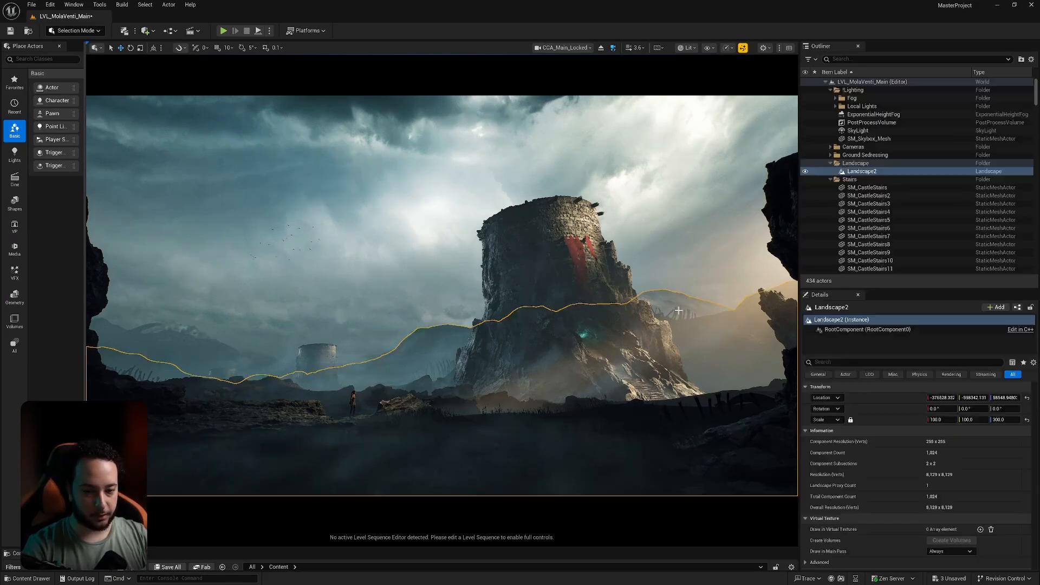
{"action": "left_click", "coordinate": [680, 315]}
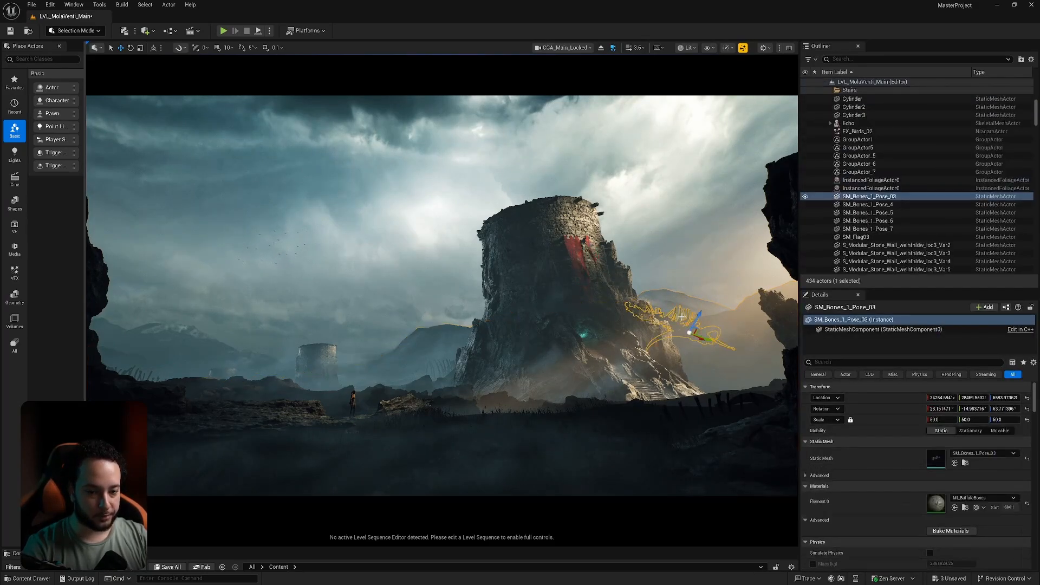
{"action": "key", "text": "Escape"}
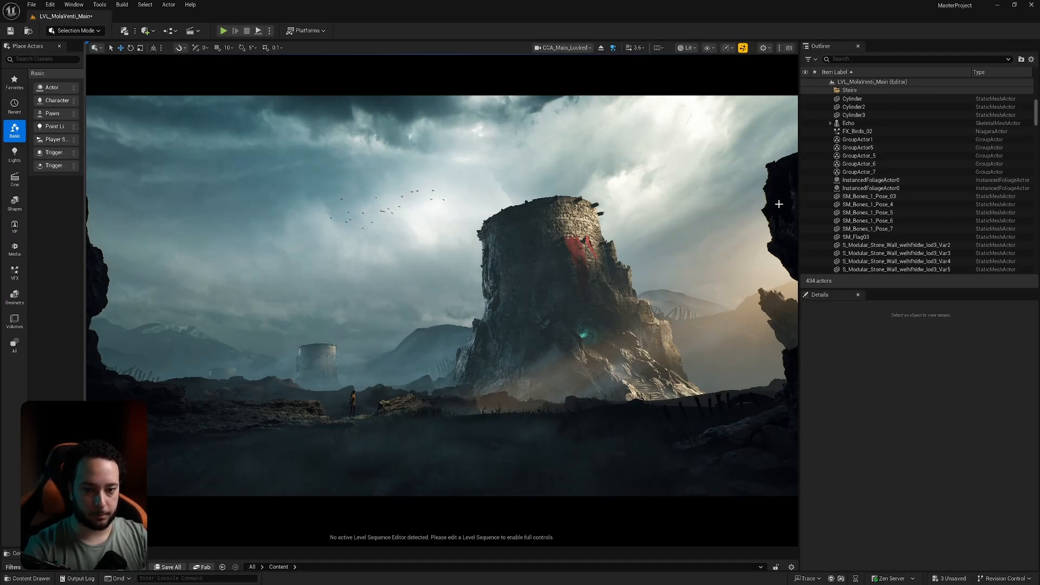
Inspect the foreground spire rocks that frame the shot on both sides of the camera view
{"action": "left_click", "coordinate": [777, 171]}
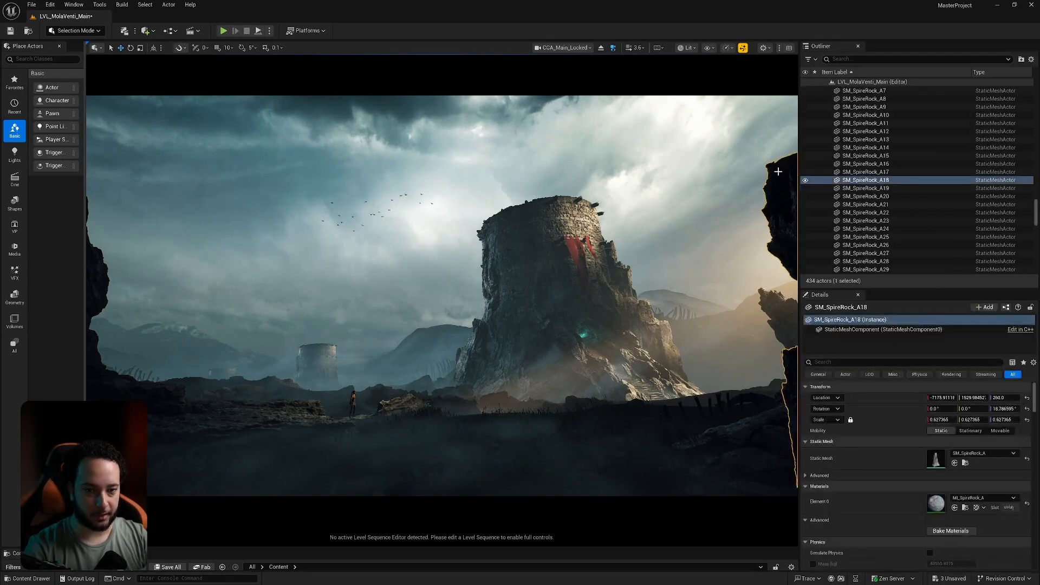
{"action": "left_click", "coordinate": [96, 267]}
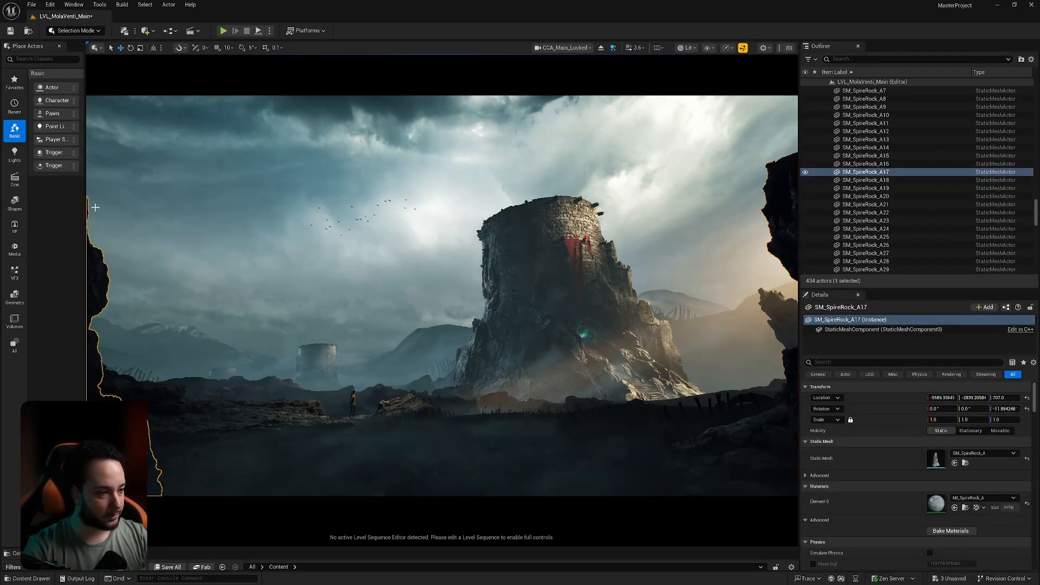
{"action": "left_click", "coordinate": [788, 195]}
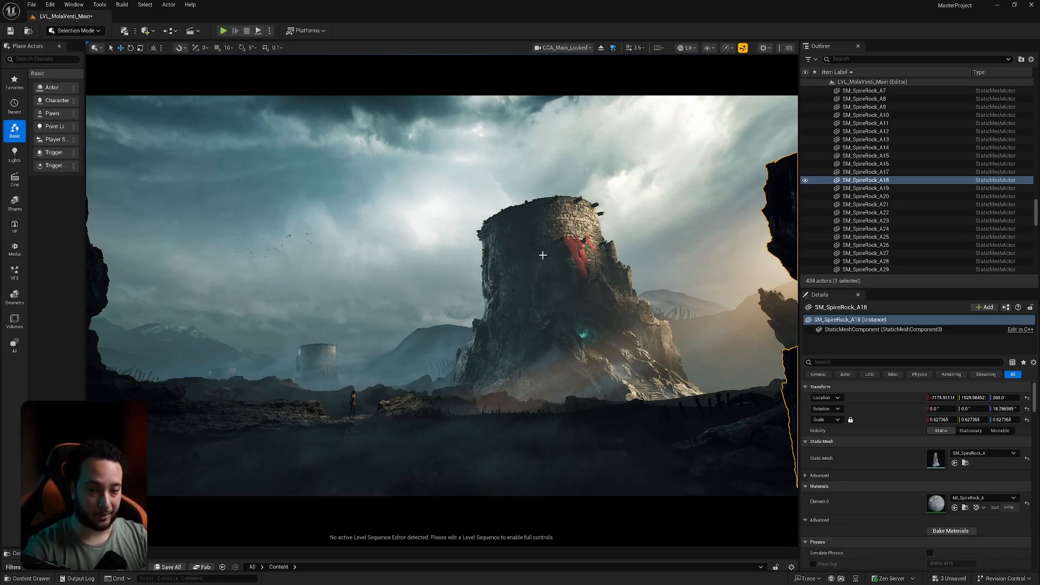
Return to the start of the actor list and collapse the Stairs and Landscape folders
{"action": "left_click_drag", "start_coordinate": [1035, 213], "coordinate": [1034, 87]}
{"action": "left_click", "coordinate": [831, 179]}
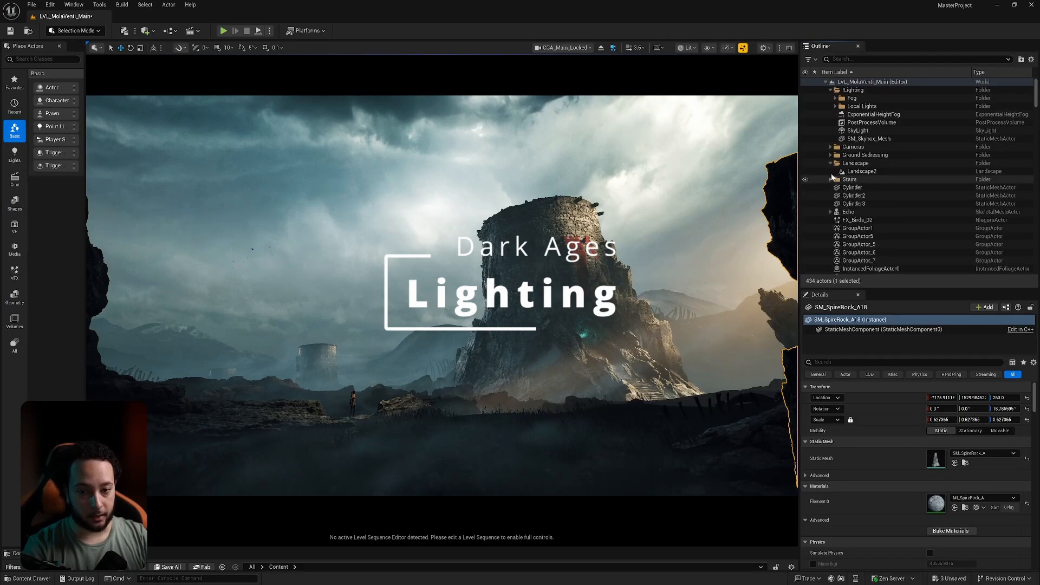
{"action": "left_click", "coordinate": [831, 163]}
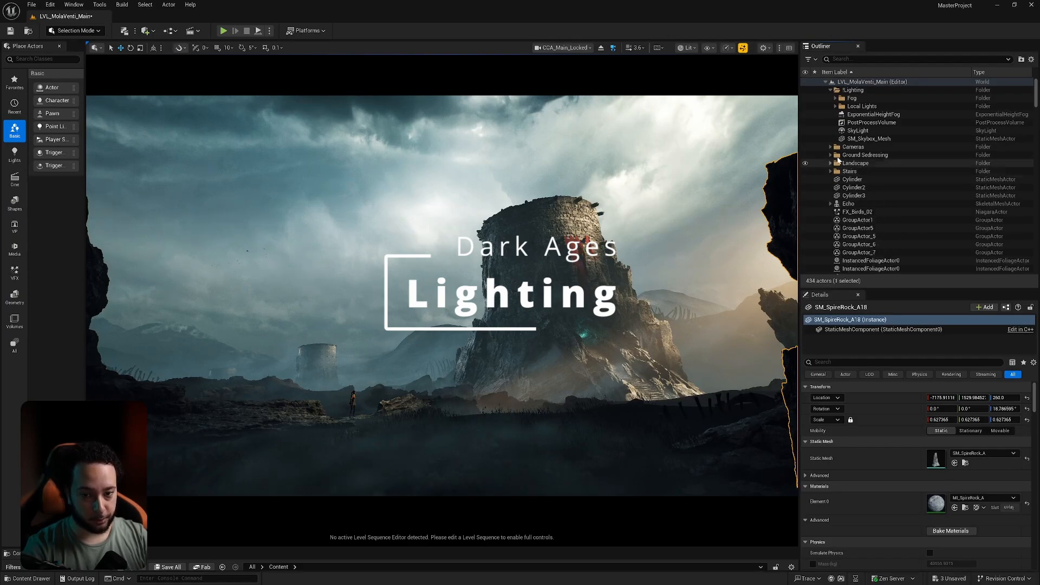
Hide the Local Lights and Fog folders, the ExponentialHeightFog, and the SkyLight, leaving only the skybox lit
{"action": "left_click", "coordinate": [805, 107]}
{"action": "left_click", "coordinate": [806, 98]}
{"action": "left_click", "coordinate": [805, 114]}
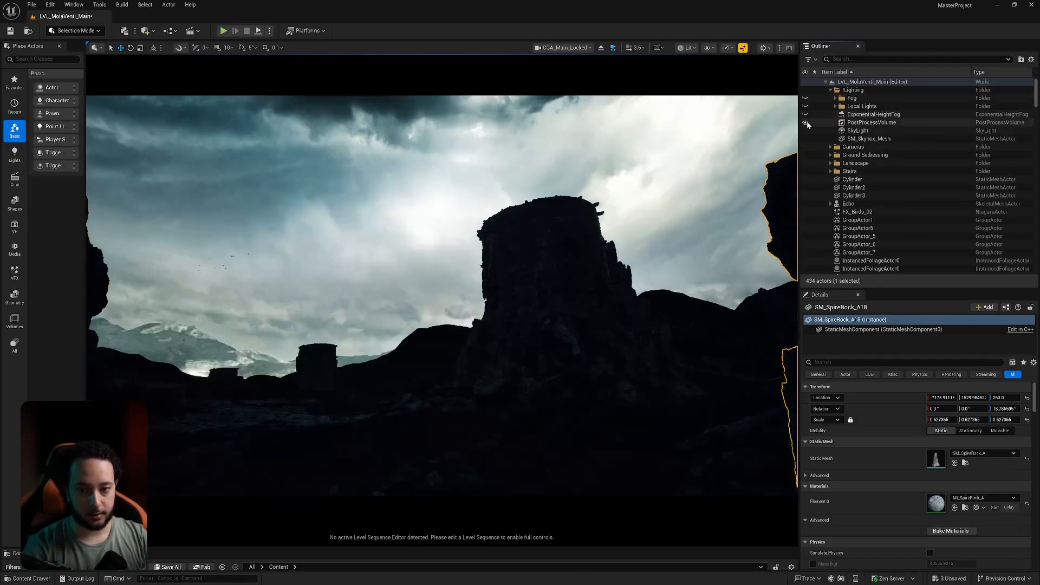
{"action": "left_click", "coordinate": [805, 131]}
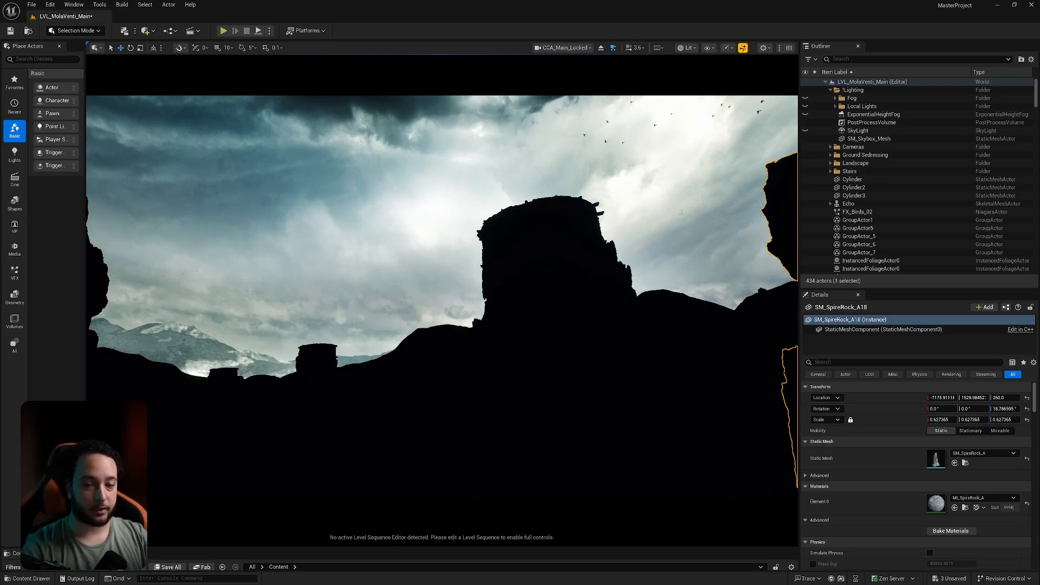
Select the skybox mesh, review its sky texture, brightness, contrast and tint parameters, and close the material instance
{"action": "left_click", "coordinate": [674, 186]}
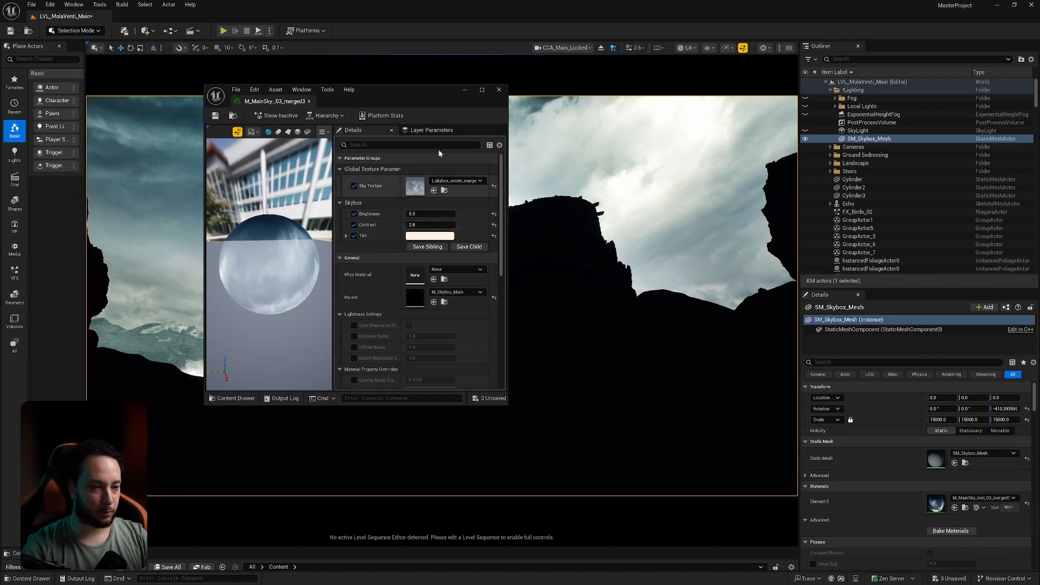
{"action": "left_click", "coordinate": [499, 89]}
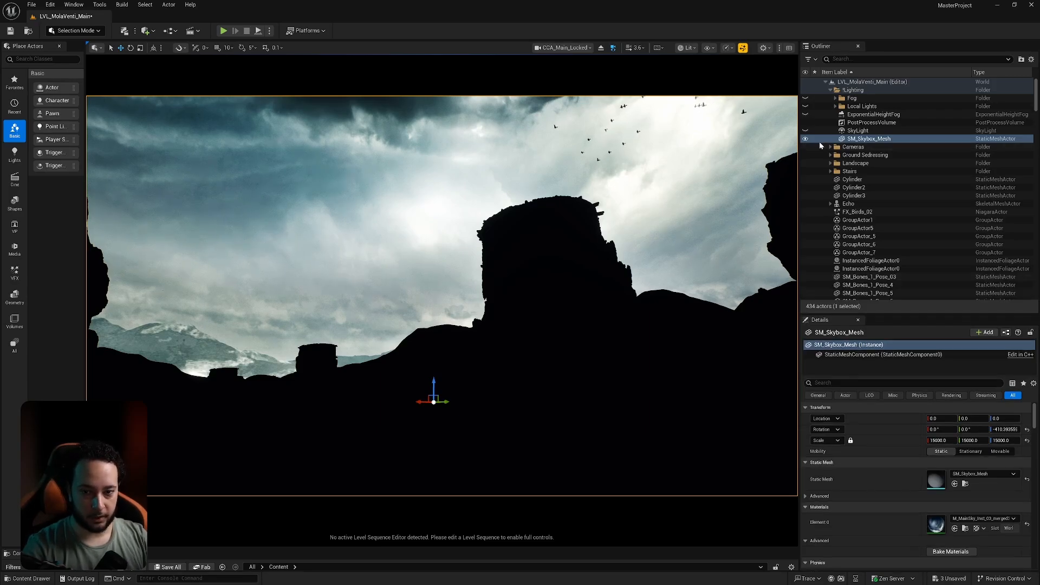
Show the SkyLight again, select it, and enlarge its property area to review the Real Time Capture setting
{"action": "left_click", "coordinate": [805, 130]}
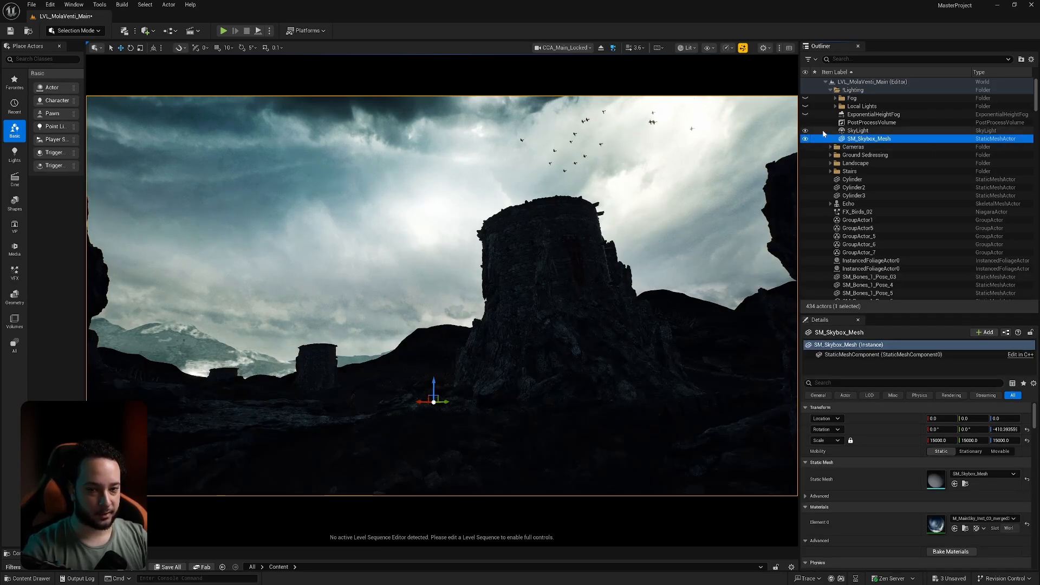
{"action": "left_click", "coordinate": [858, 131]}
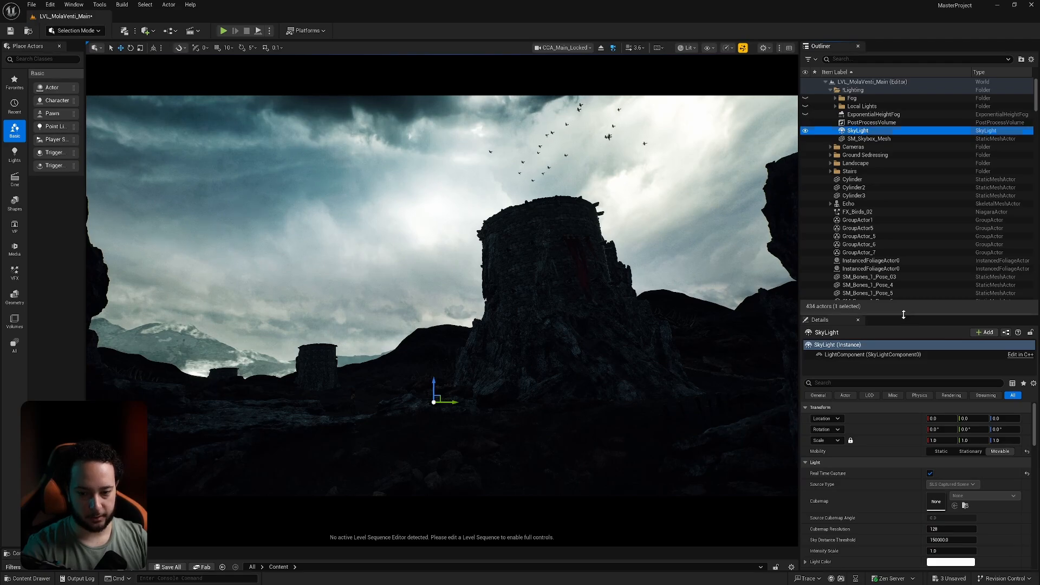
{"action": "left_click_drag", "start_coordinate": [902, 314], "coordinate": [892, 232]}
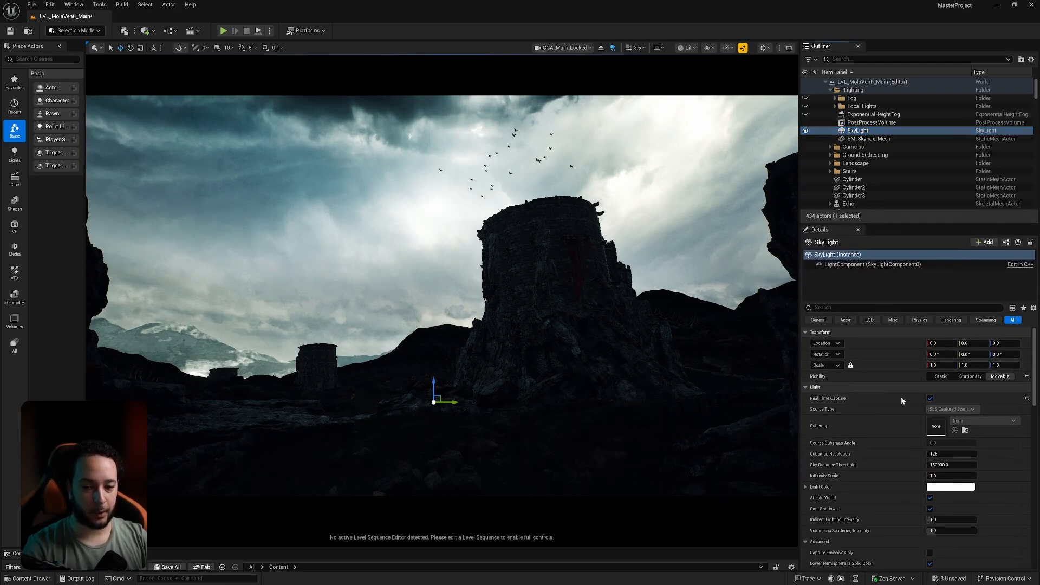
Reopen the skybox mesh's material instance and reposition its window over the tower to inspect its parent material reference
{"action": "left_click", "coordinate": [864, 138]}
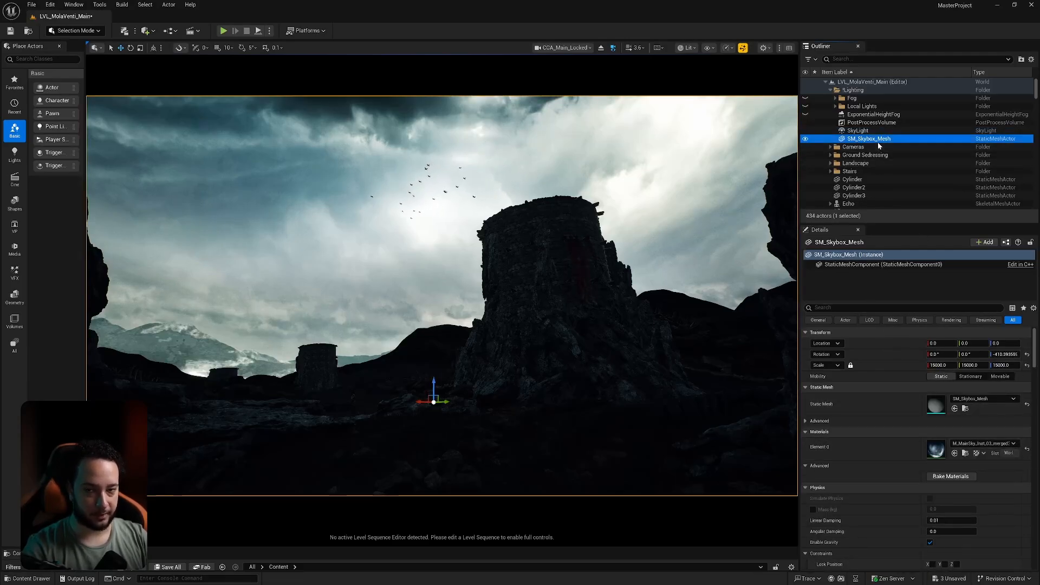
{"action": "double_click", "coordinate": [934, 449]}
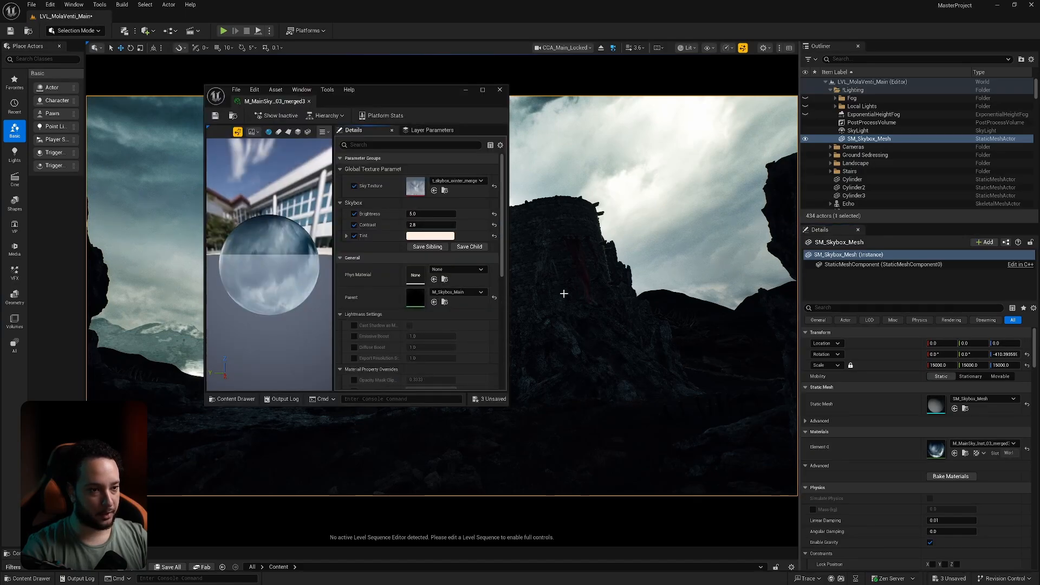
{"action": "left_click_drag", "start_coordinate": [387, 101], "coordinate": [582, 129]}
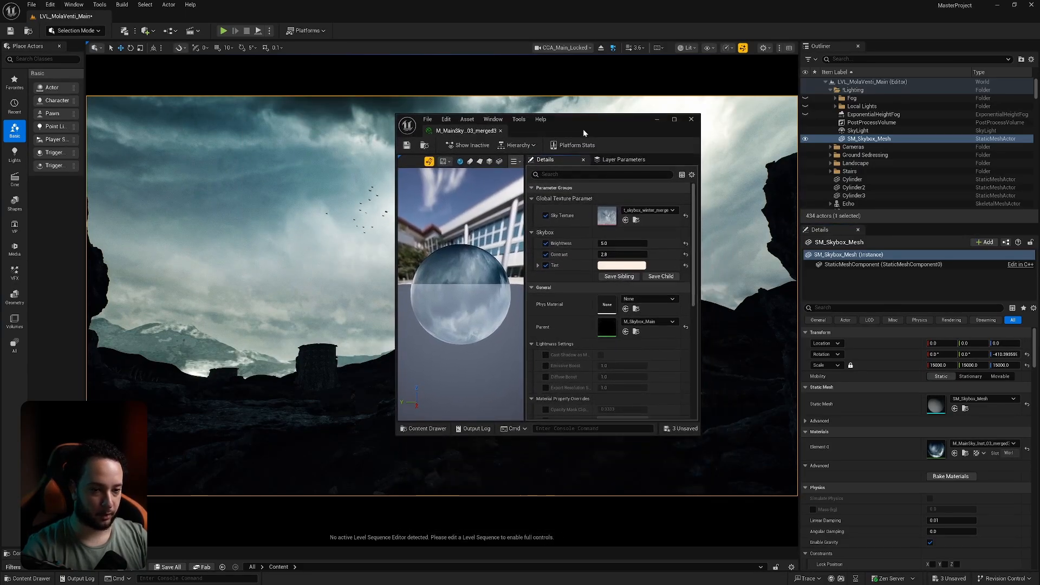
Open the parent material M_Skybox_Main, widen its property area, search for "issky" to check the Is Sky option, and close the editor
{"action": "double_click", "coordinate": [612, 328]}
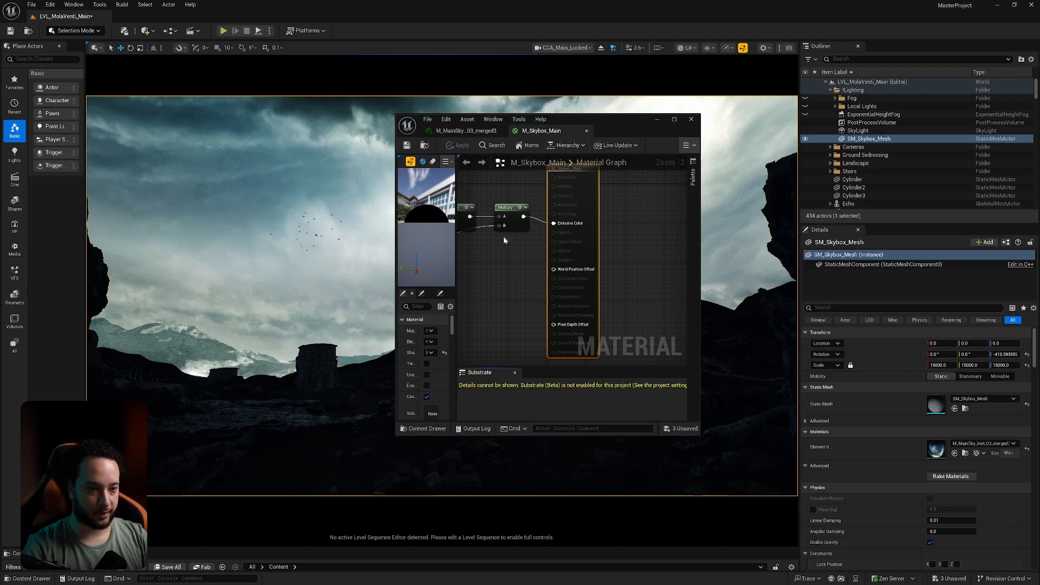
{"action": "left_click_drag", "start_coordinate": [456, 266], "coordinate": [549, 266]}
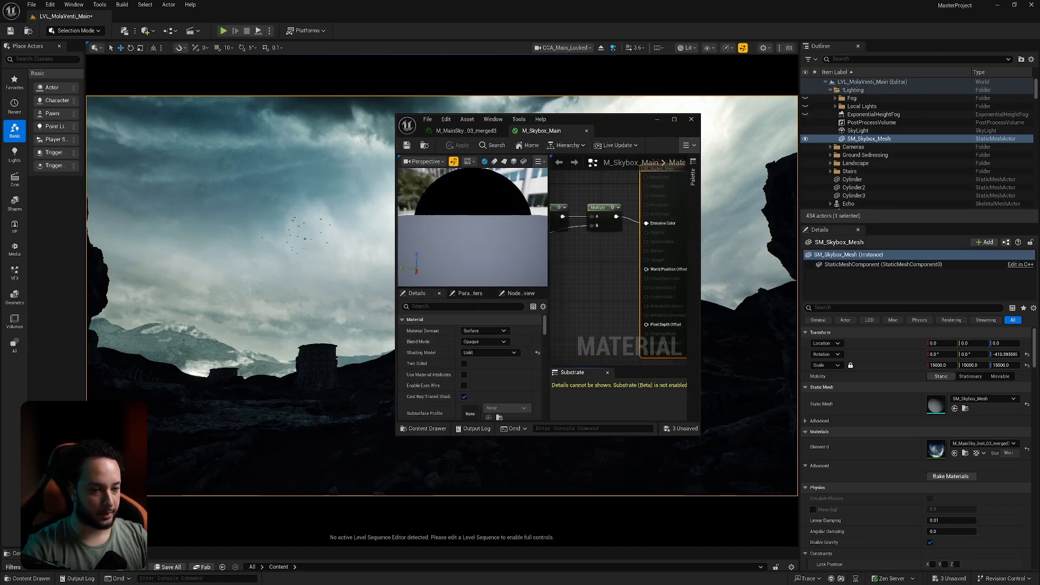
{"action": "left_click", "coordinate": [450, 307]}
{"action": "type", "text": "issky"}
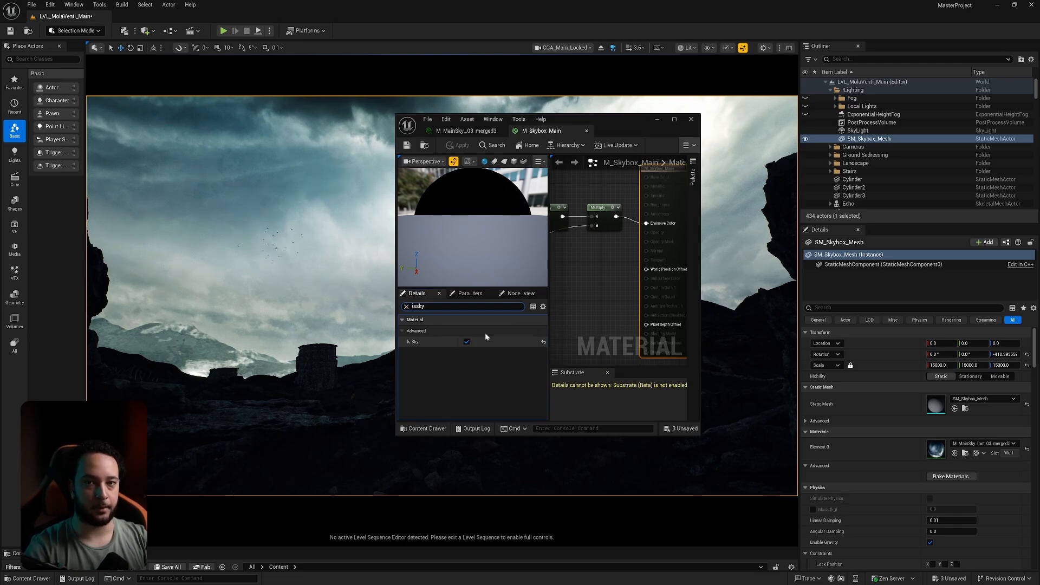
{"action": "left_click", "coordinate": [685, 122]}
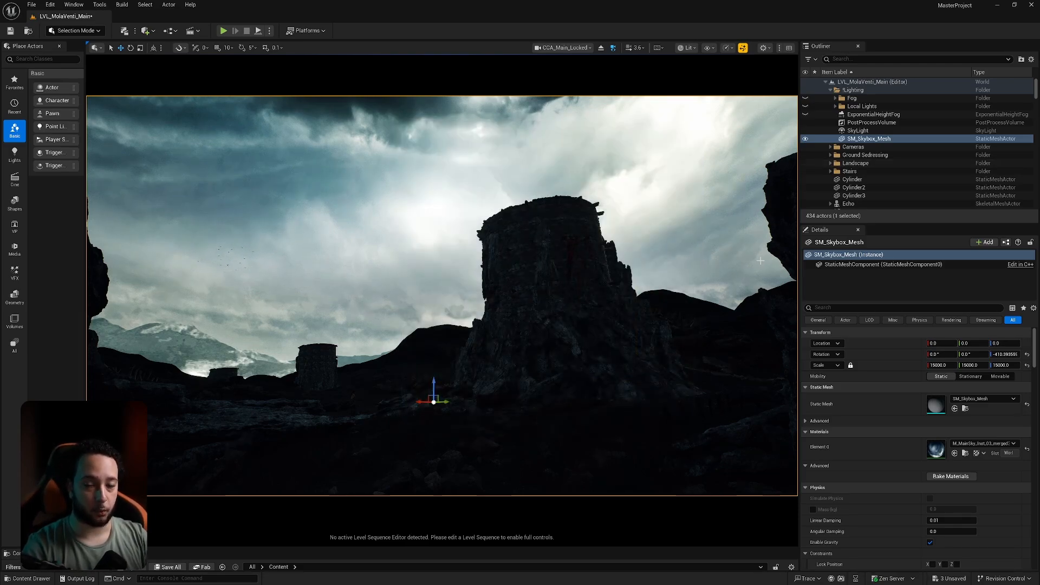
Select the SkyLight and review its light and advanced settings
{"action": "left_click", "coordinate": [877, 131]}
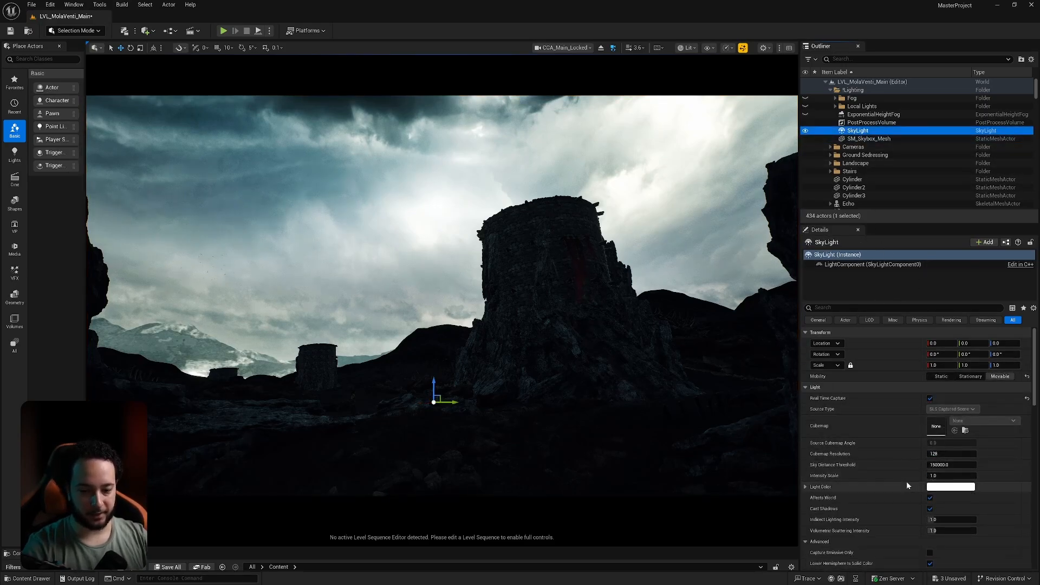
{"action": "scroll", "coordinate": [896, 461], "scroll_direction": "down", "scroll_amount": 1}
{"action": "scroll", "coordinate": [897, 461], "scroll_direction": "down", "scroll_amount": 10}
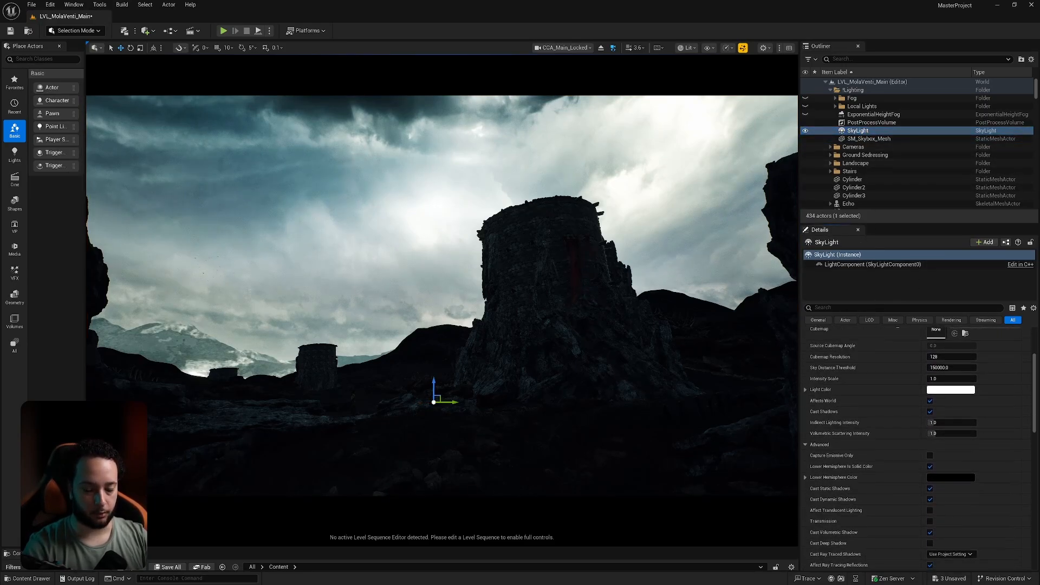
{"action": "scroll", "coordinate": [906, 363], "scroll_direction": "up", "scroll_amount": 10}
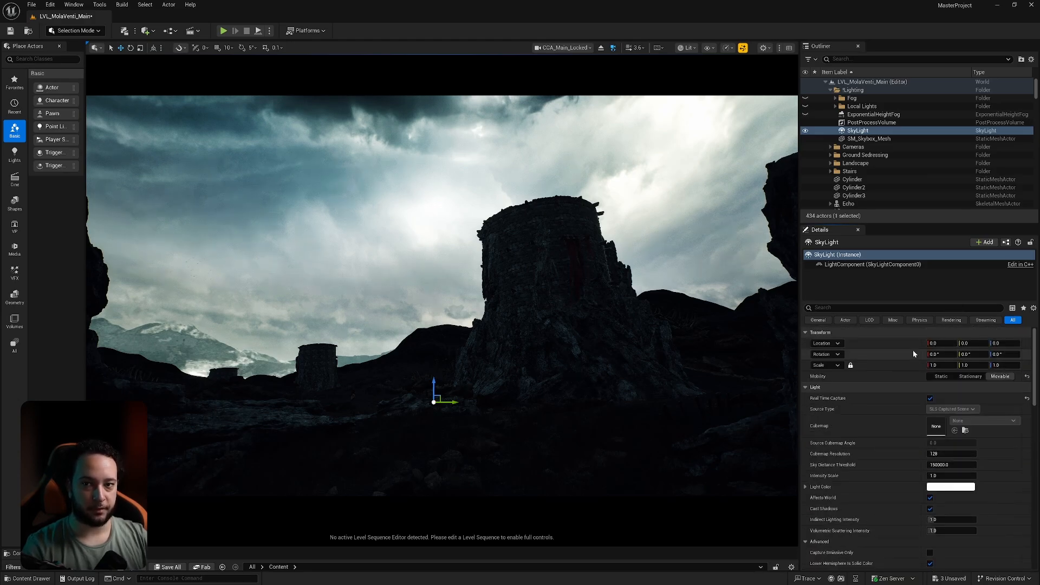
Select the ExponentialHeightFog and show it, toggling its visibility to compare the scene with and without fog
{"action": "left_click", "coordinate": [869, 121]}
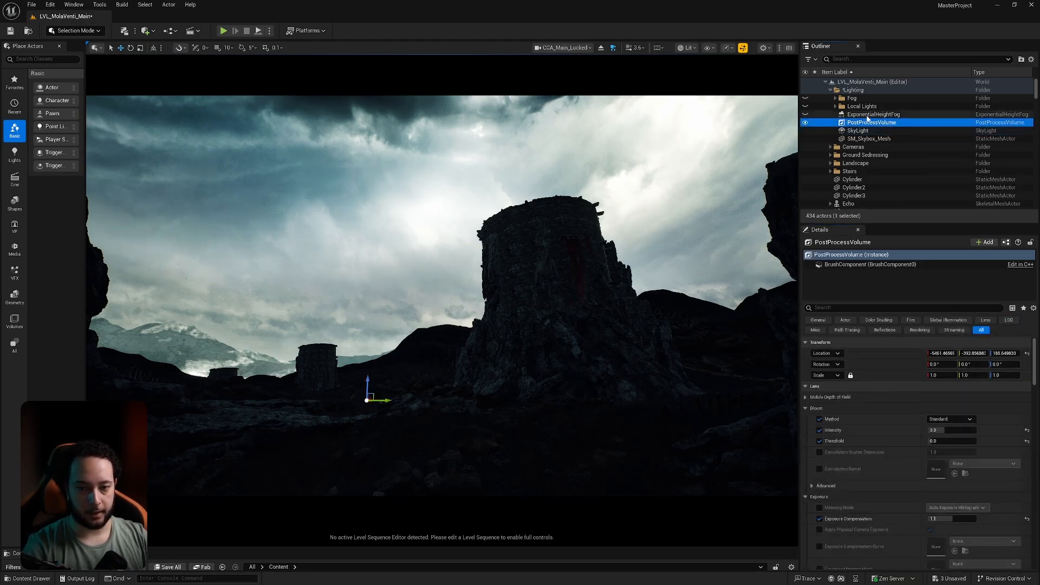
{"action": "left_click", "coordinate": [868, 115]}
{"action": "left_click", "coordinate": [806, 115]}
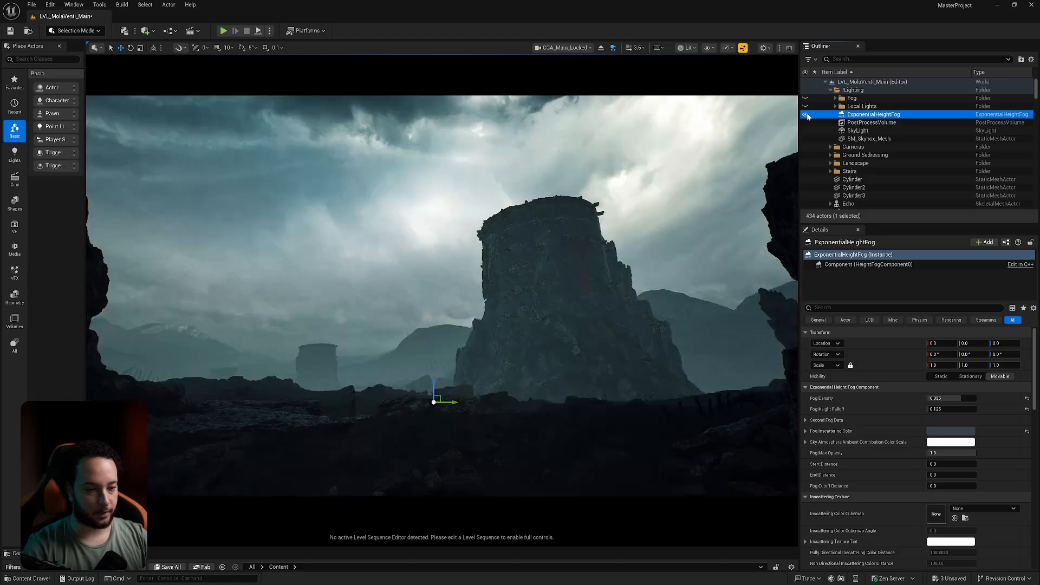
{"action": "left_click", "coordinate": [807, 115]}
{"action": "left_click", "coordinate": [806, 114]}
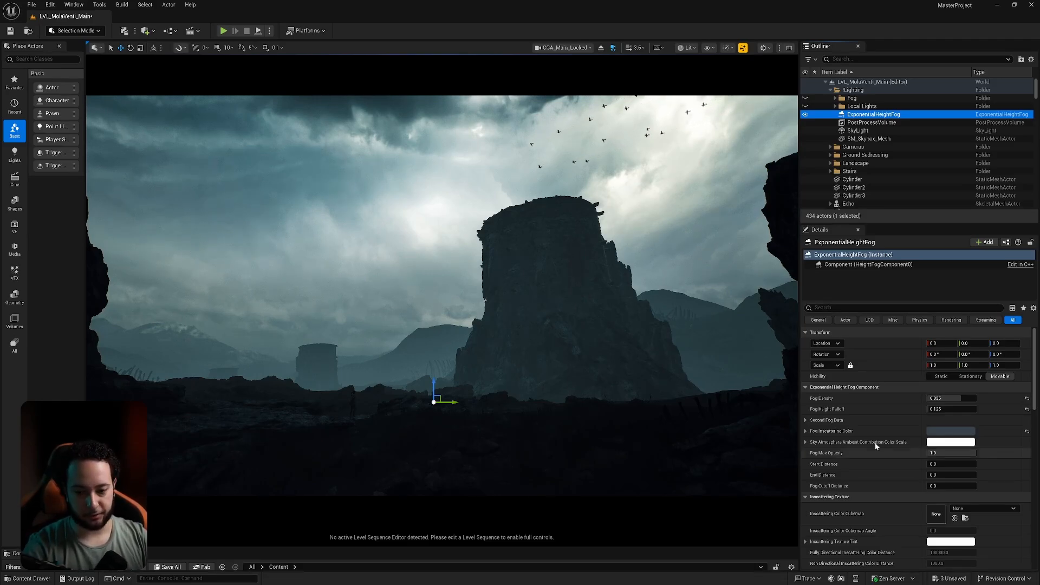
Try sampling the Fog Inscattering Color from the scene near the distant tower, and discard the colour change
{"action": "left_click", "coordinate": [951, 430]}
{"action": "left_click_drag", "start_coordinate": [869, 358], "coordinate": [867, 301]}
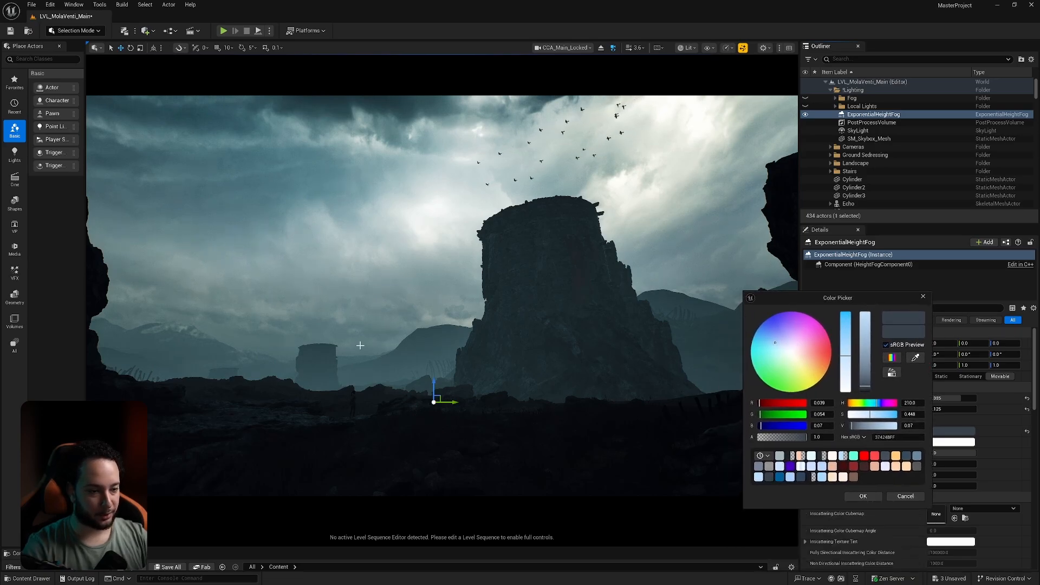
{"action": "left_click", "coordinate": [915, 358]}
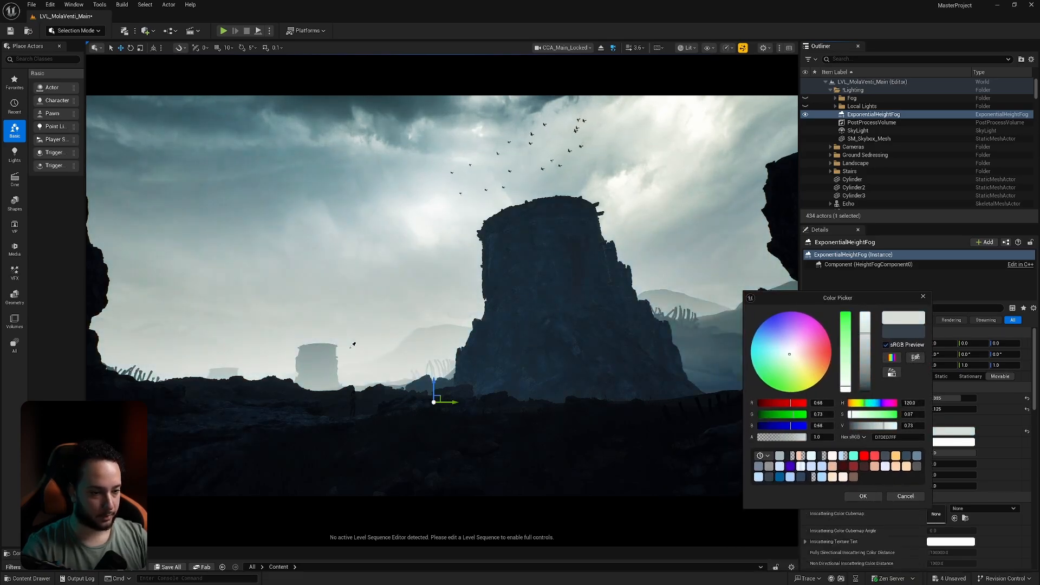
{"action": "key", "text": "Escape"}
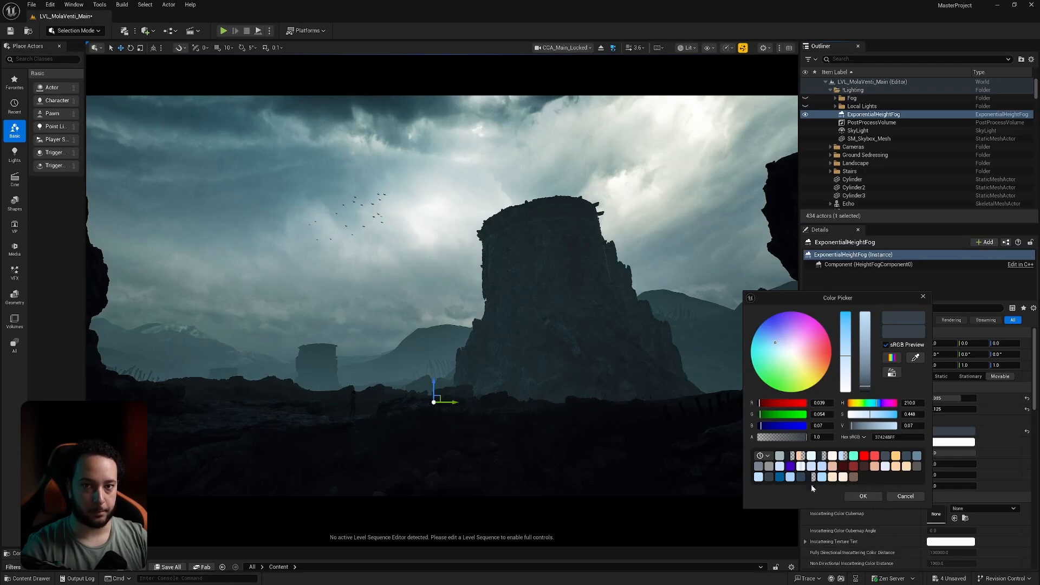
{"action": "left_click", "coordinate": [905, 496]}
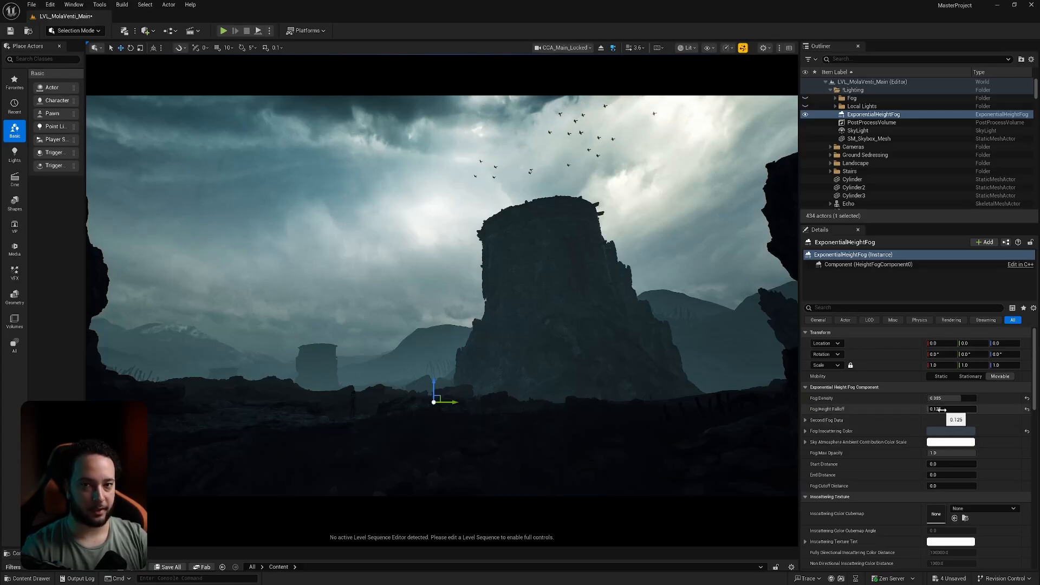
Try lowering the Fog Height Falloff to about 0.062 and undo the change
{"action": "left_click_drag", "start_coordinate": [940, 410], "coordinate": [918, 410]}
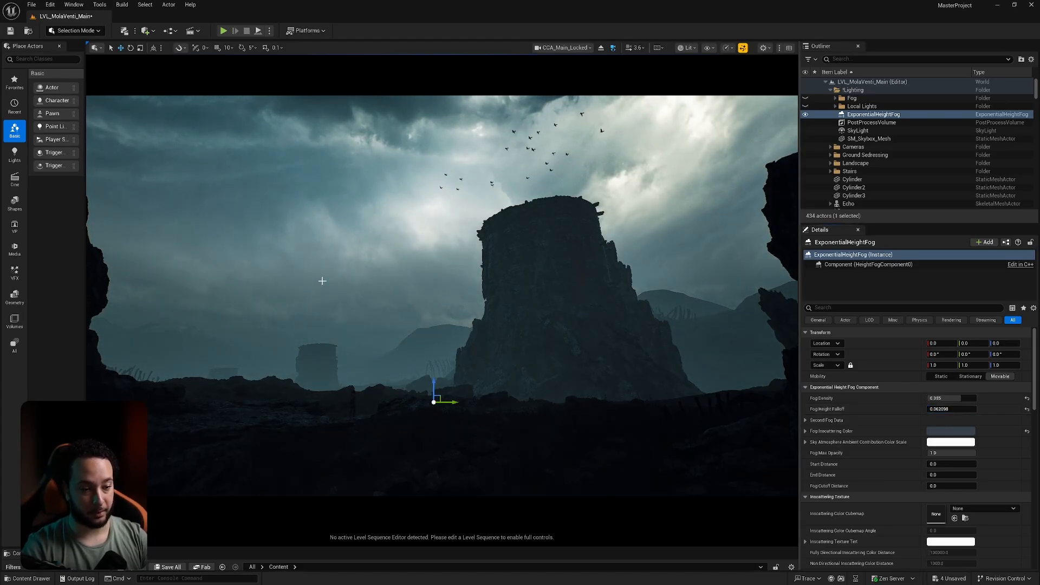
{"action": "key", "text": "ctrl+z"}
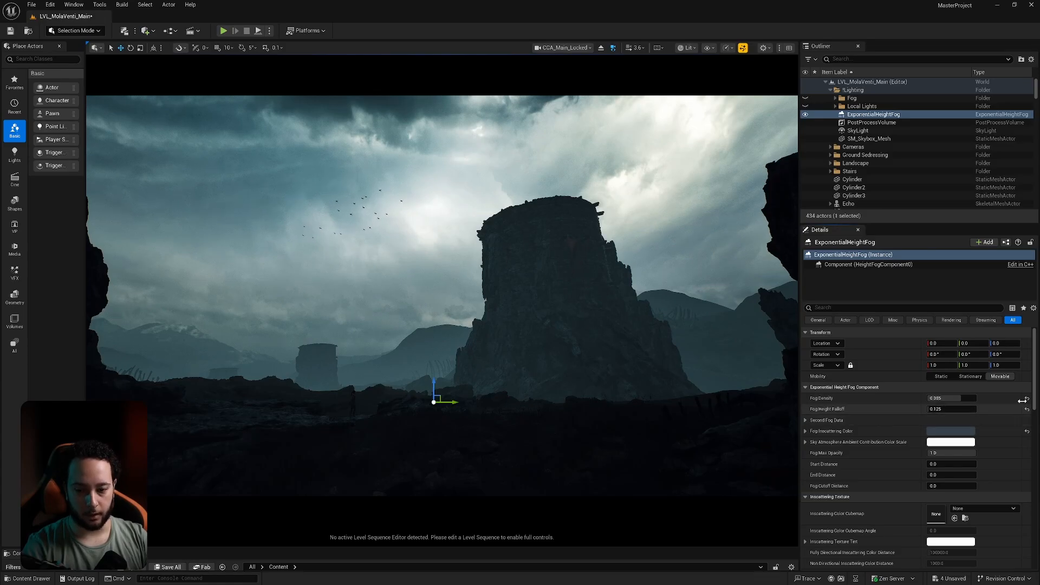
Review the height fog's Volumetric Fog settings and inspect its Emissive colour without changing it
{"action": "scroll", "coordinate": [1034, 397], "scroll_direction": "down", "scroll_amount": 10}
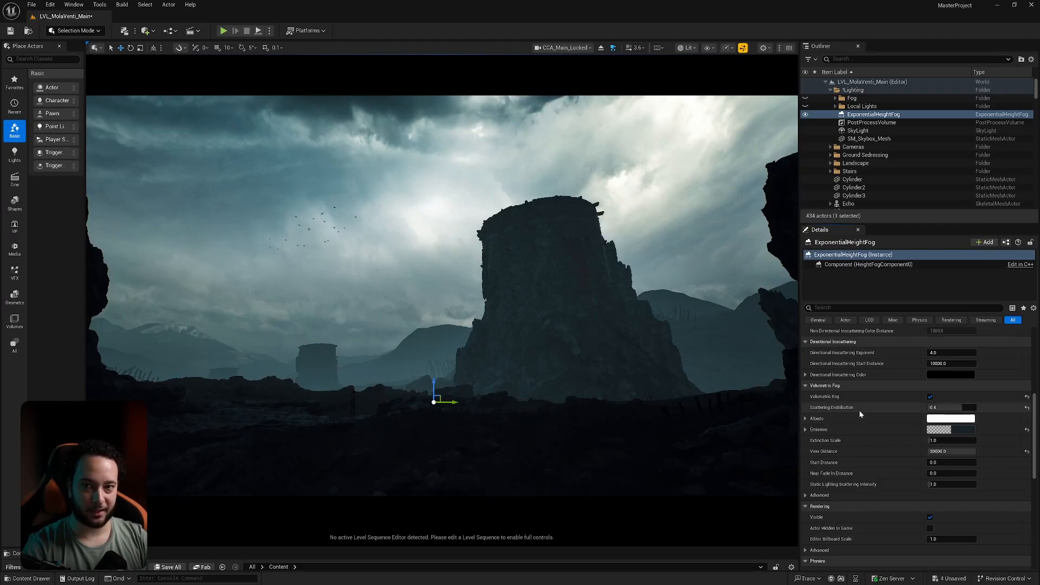
{"action": "left_click", "coordinate": [964, 429]}
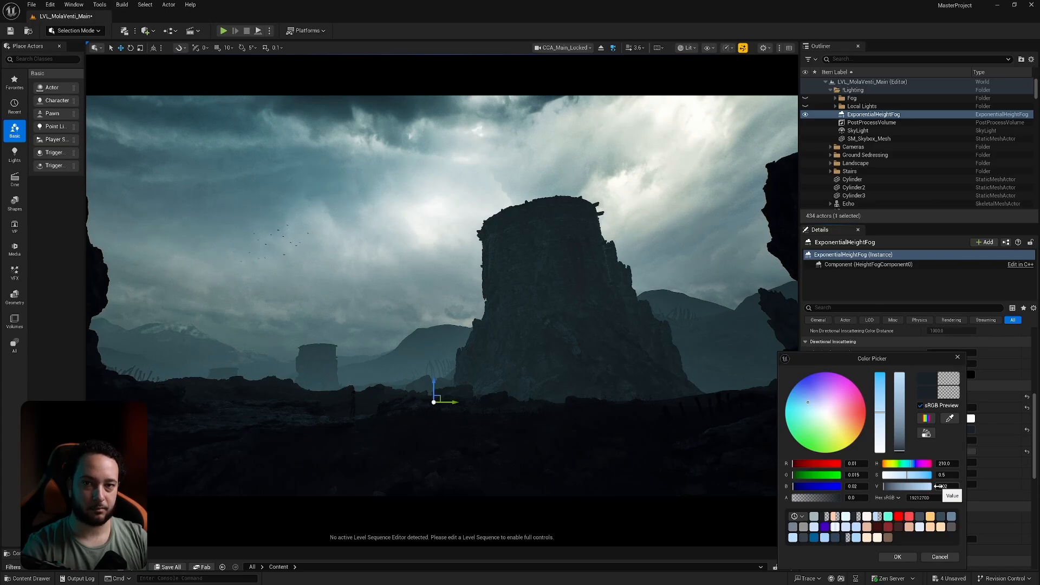
{"action": "left_click", "coordinate": [939, 556]}
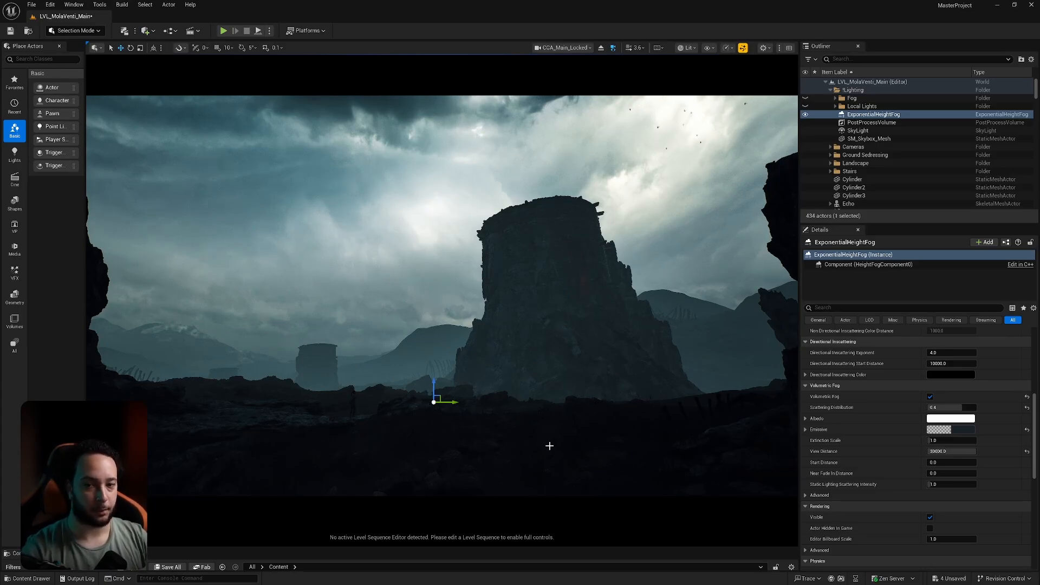
{"action": "scroll", "coordinate": [921, 390], "scroll_direction": "up", "scroll_amount": 8}
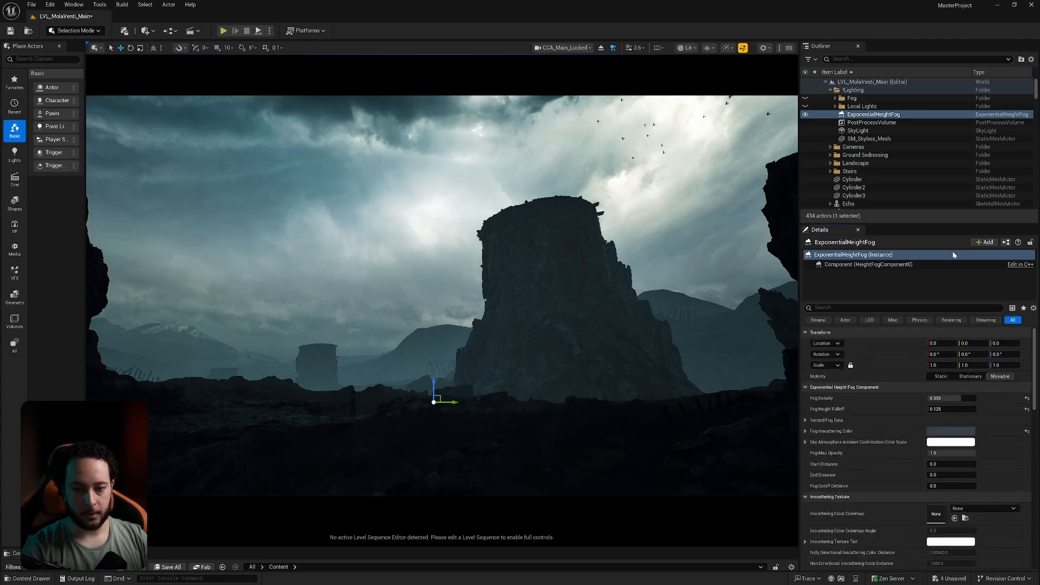
Show the Gate lights in the Local Lights folder and inspect PointLight and PointLight2, toggling PointLight2's visibility
{"action": "left_click", "coordinate": [835, 106]}
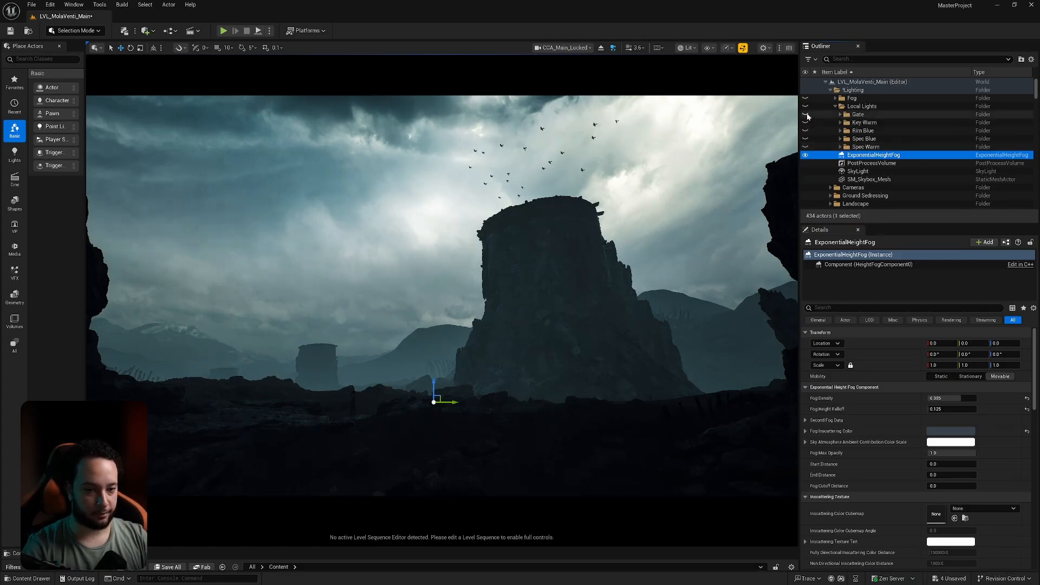
{"action": "left_click", "coordinate": [805, 114]}
{"action": "left_click", "coordinate": [840, 114]}
{"action": "left_click", "coordinate": [866, 123]}
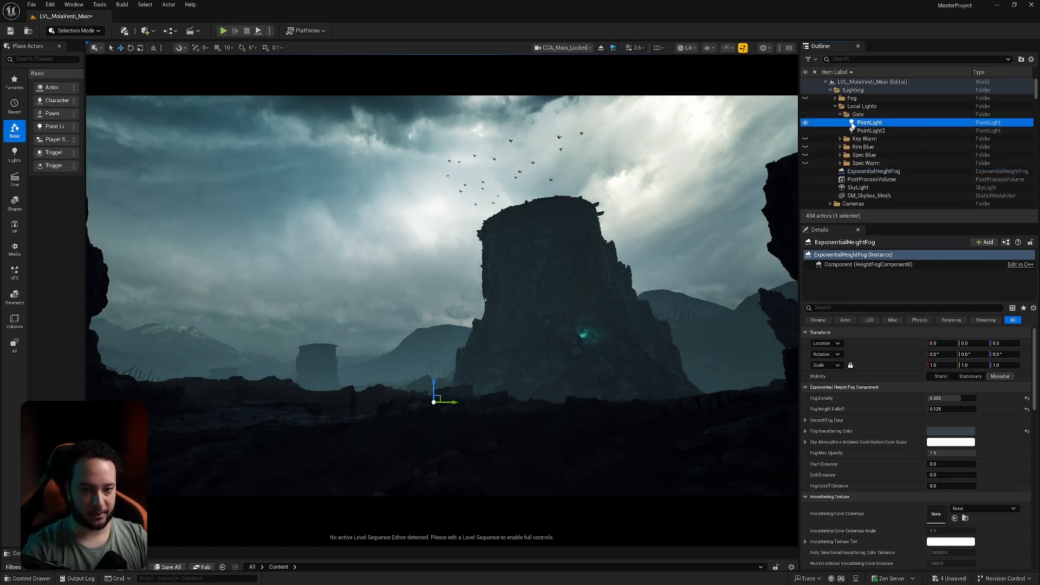
{"action": "left_click", "coordinate": [870, 130]}
{"action": "left_click", "coordinate": [806, 131]}
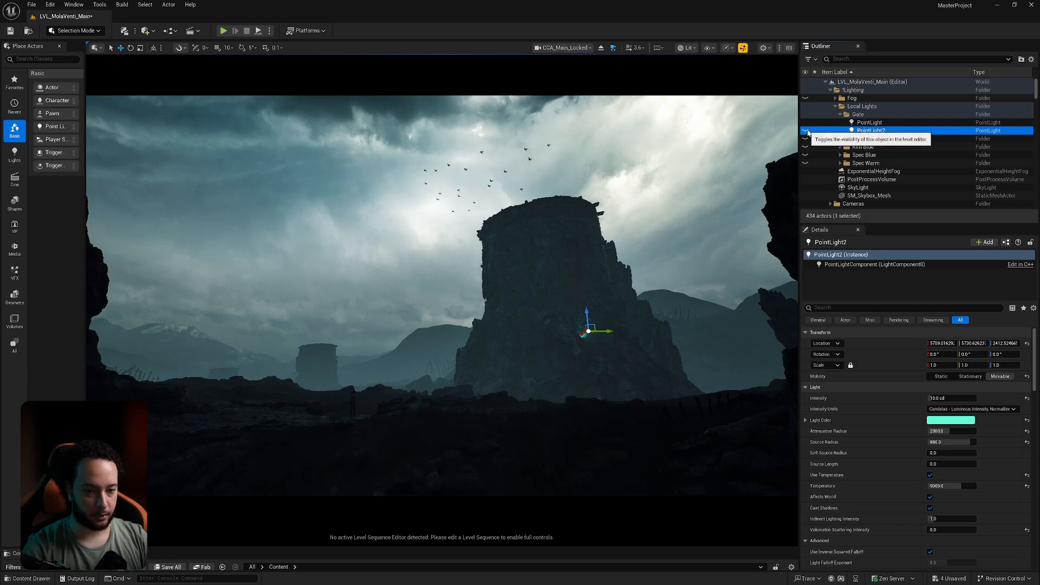
{"action": "left_click", "coordinate": [839, 114]}
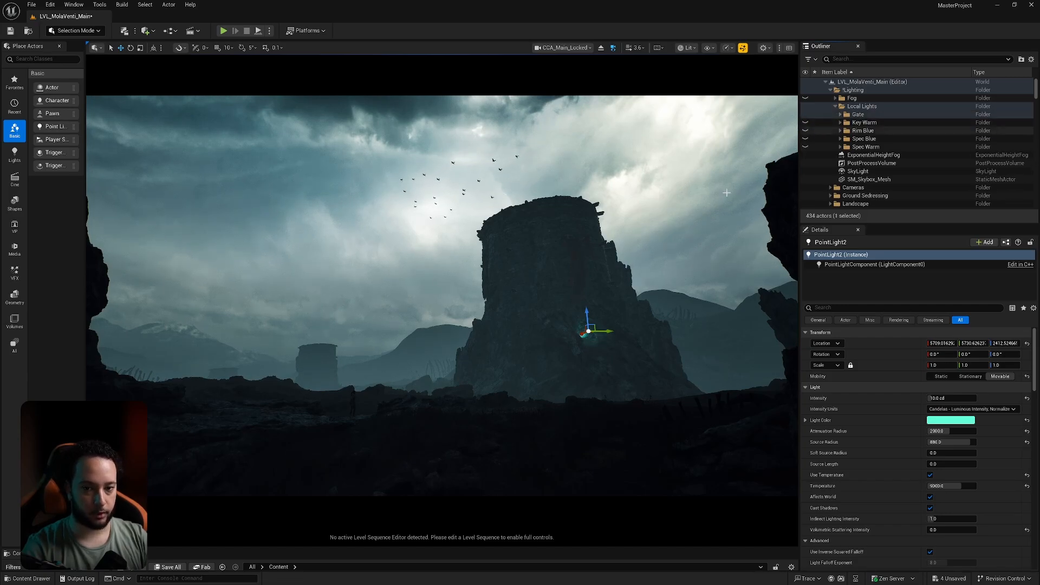
Temporarily display the gate light's radius outlines in the viewport, and toggle the Gate lights to compare their effect
{"action": "key", "text": "g"}
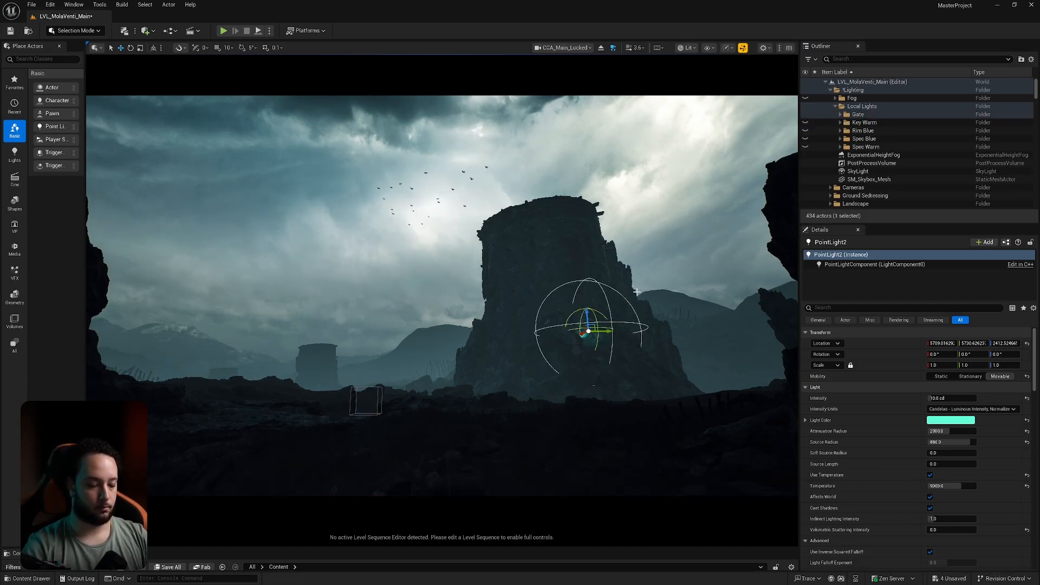
{"action": "key", "text": "g"}
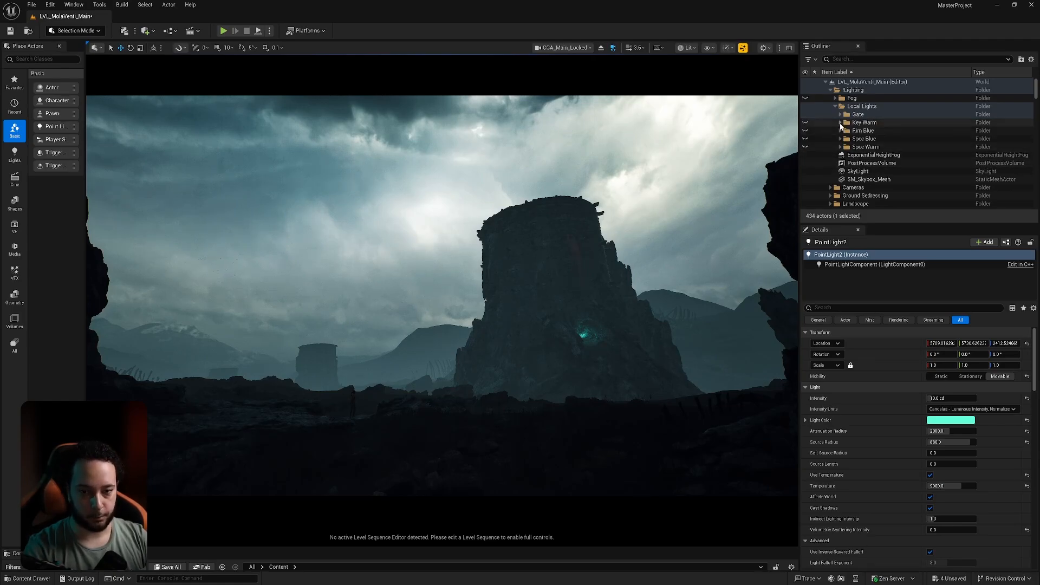
{"action": "left_click", "coordinate": [805, 116]}
{"action": "left_click", "coordinate": [806, 115]}
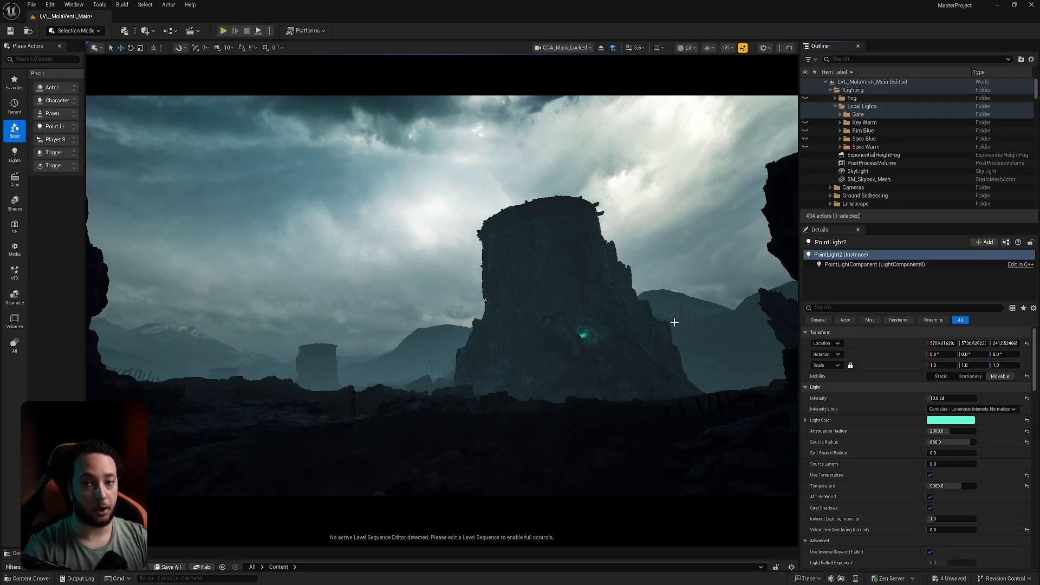
Show the Rim Blue lights, toggling the folder's visibility repeatedly to compare their effect on the tower's edges
{"action": "left_click", "coordinate": [805, 131]}
{"action": "left_click", "coordinate": [805, 131]}
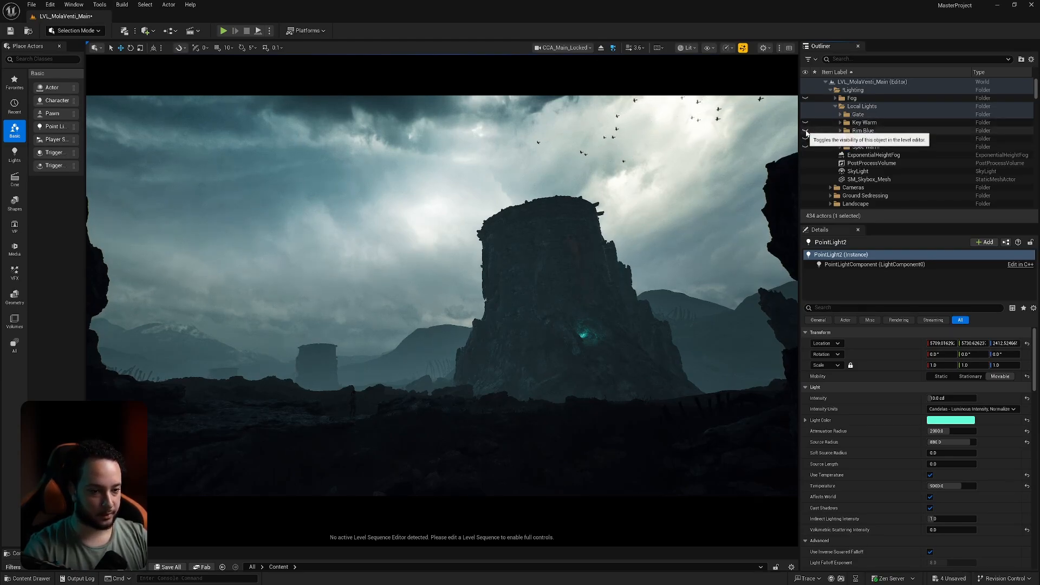
{"action": "left_click", "coordinate": [805, 131]}
{"action": "left_click", "coordinate": [805, 131]}
{"action": "left_click", "coordinate": [805, 132]}
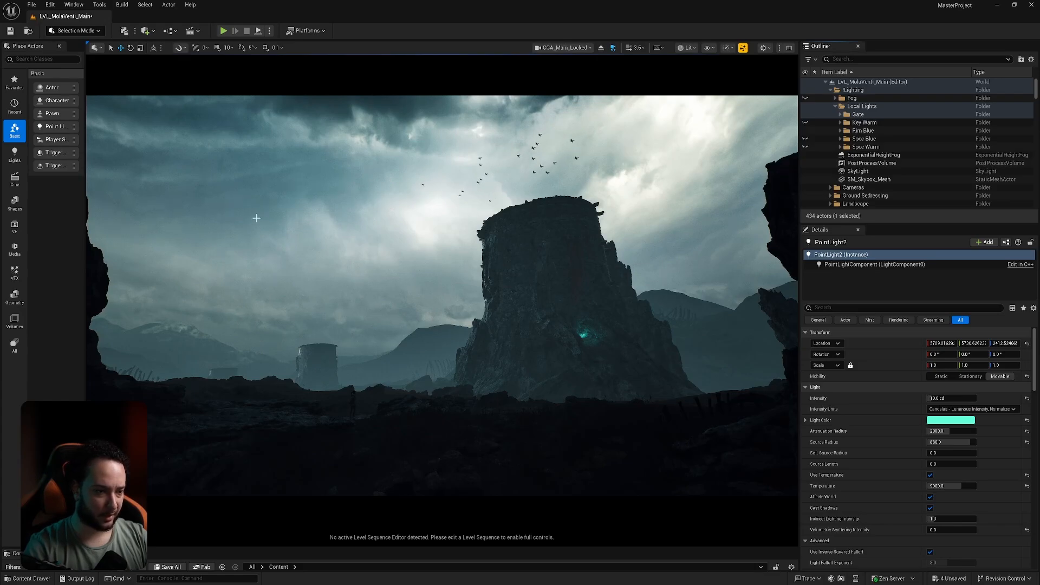
{"action": "left_click", "coordinate": [805, 131]}
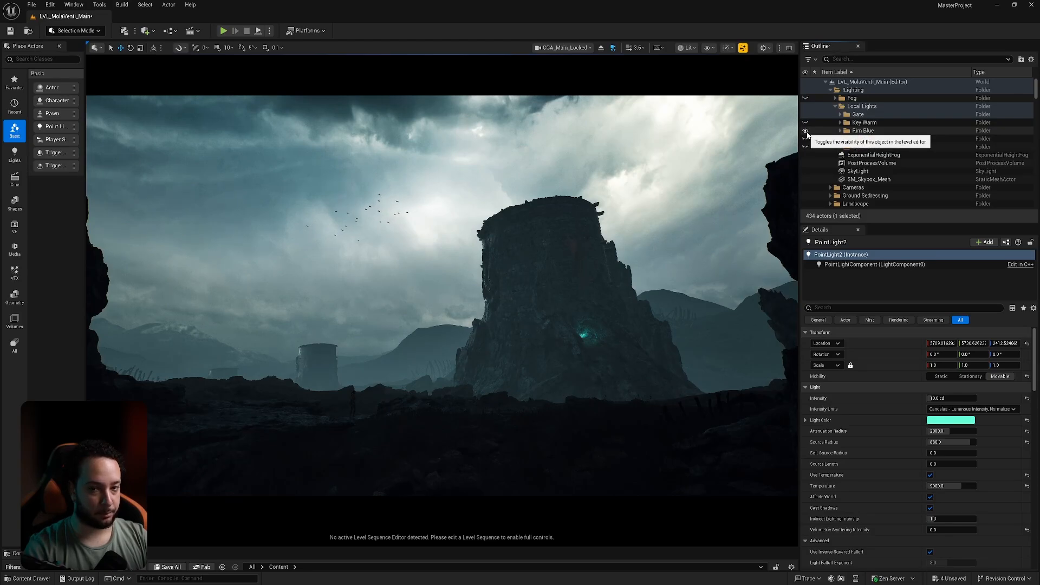
Expand the Rim Blue folder, select its first RectLight to review its light settings, and collapse the folder
{"action": "left_click", "coordinate": [840, 131]}
{"action": "left_click", "coordinate": [861, 139]}
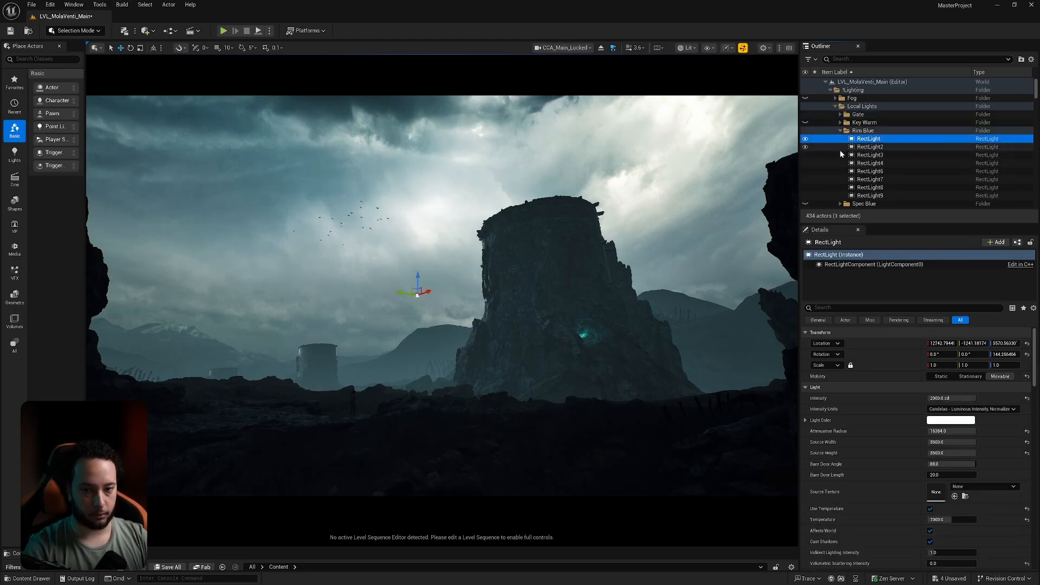
{"action": "left_click", "coordinate": [908, 444]}
{"action": "scroll", "coordinate": [908, 444], "scroll_direction": "down", "scroll_amount": 3}
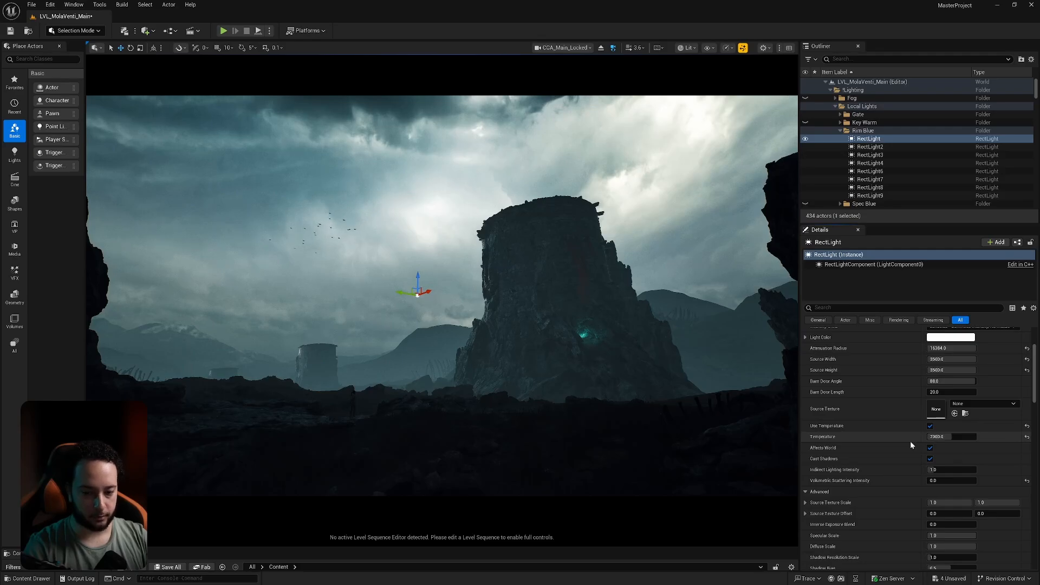
{"action": "scroll", "coordinate": [915, 433], "scroll_direction": "down", "scroll_amount": 2}
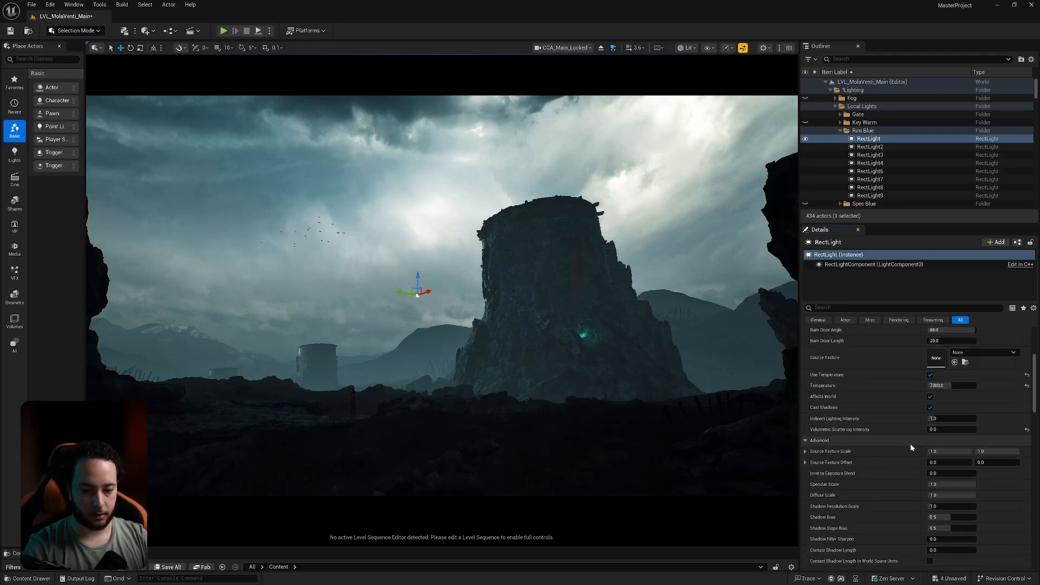
{"action": "scroll", "coordinate": [910, 443], "scroll_direction": "down", "scroll_amount": 8}
{"action": "scroll", "coordinate": [905, 466], "scroll_direction": "up", "scroll_amount": 12}
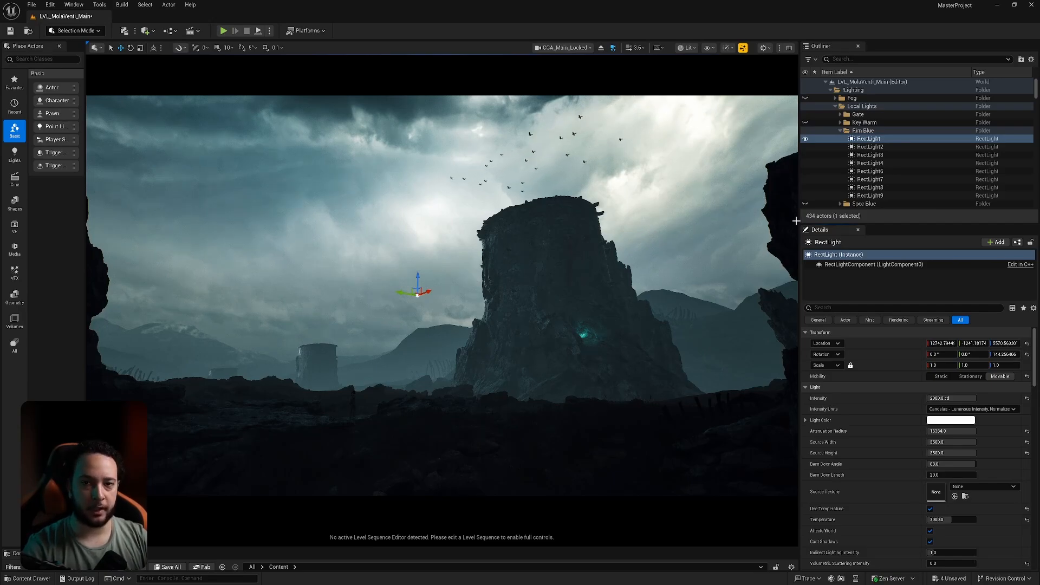
{"action": "left_click", "coordinate": [840, 131]}
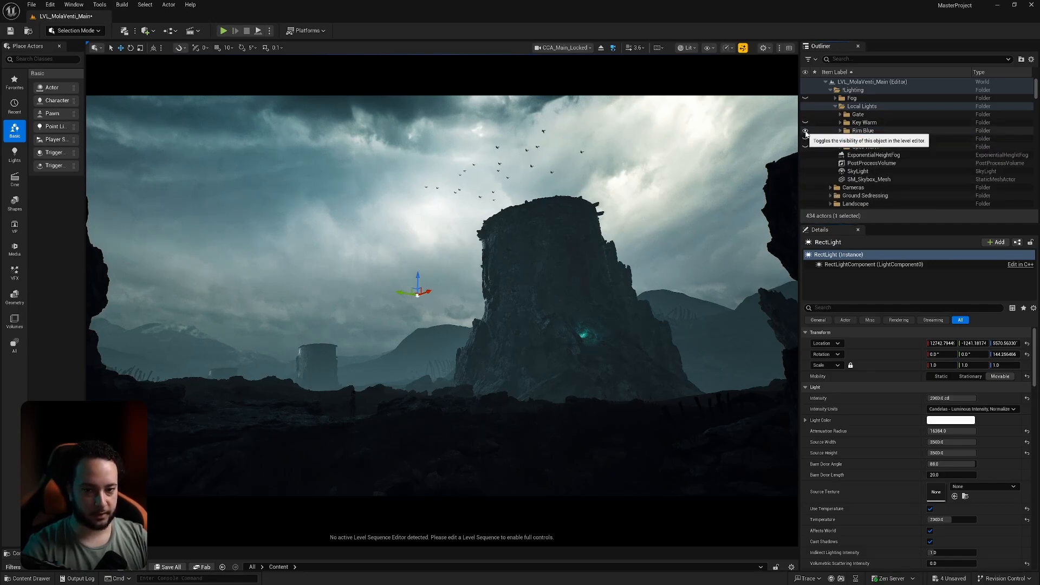
Toggle the Rim Blue lights, and show the Spec Blue lights while switching them off and on for comparison
{"action": "left_click", "coordinate": [805, 131]}
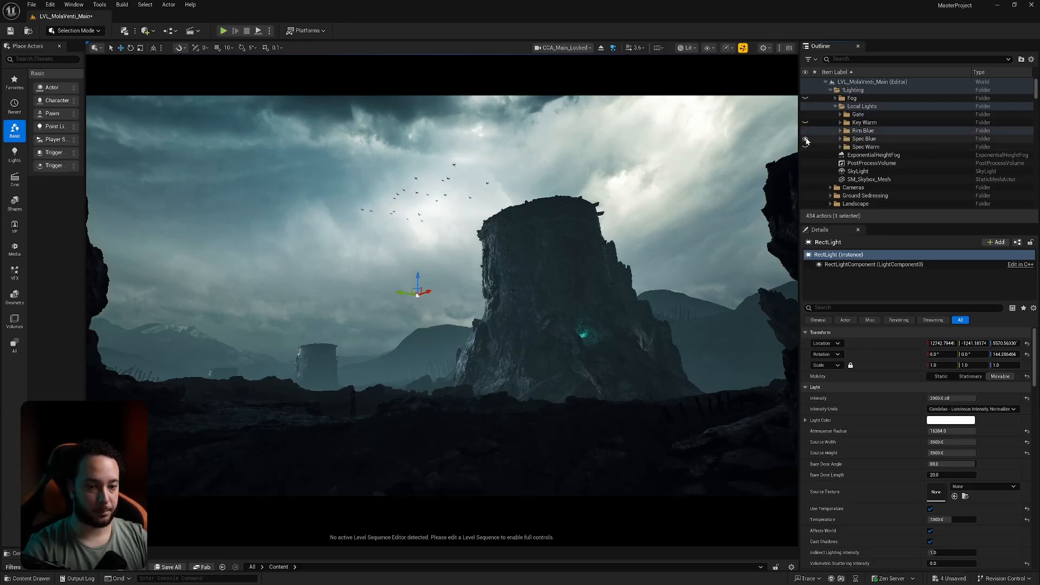
{"action": "left_click", "coordinate": [805, 139]}
{"action": "left_click", "coordinate": [806, 139]}
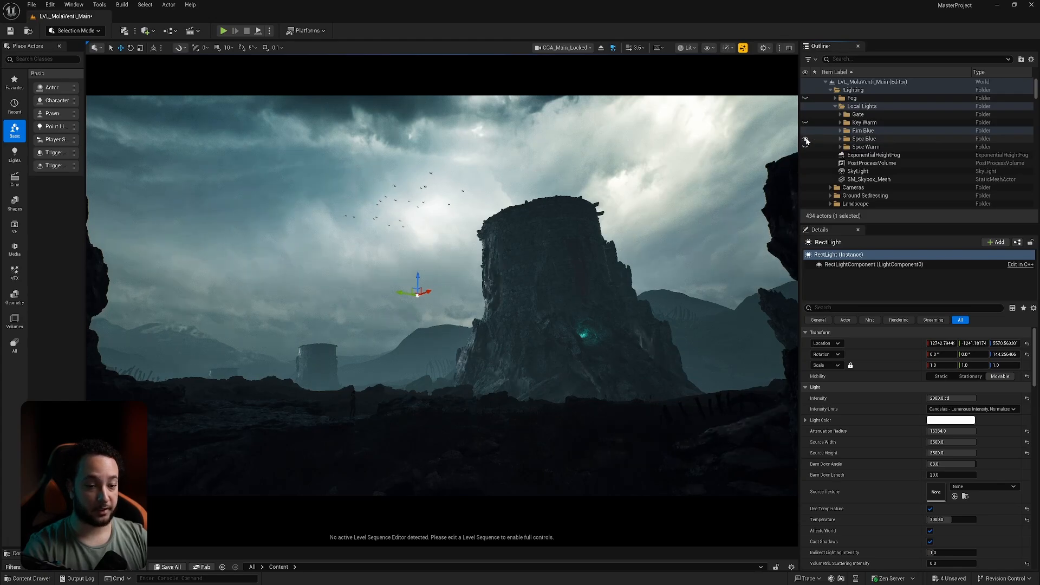
{"action": "left_click", "coordinate": [805, 139]}
{"action": "left_click", "coordinate": [806, 140]}
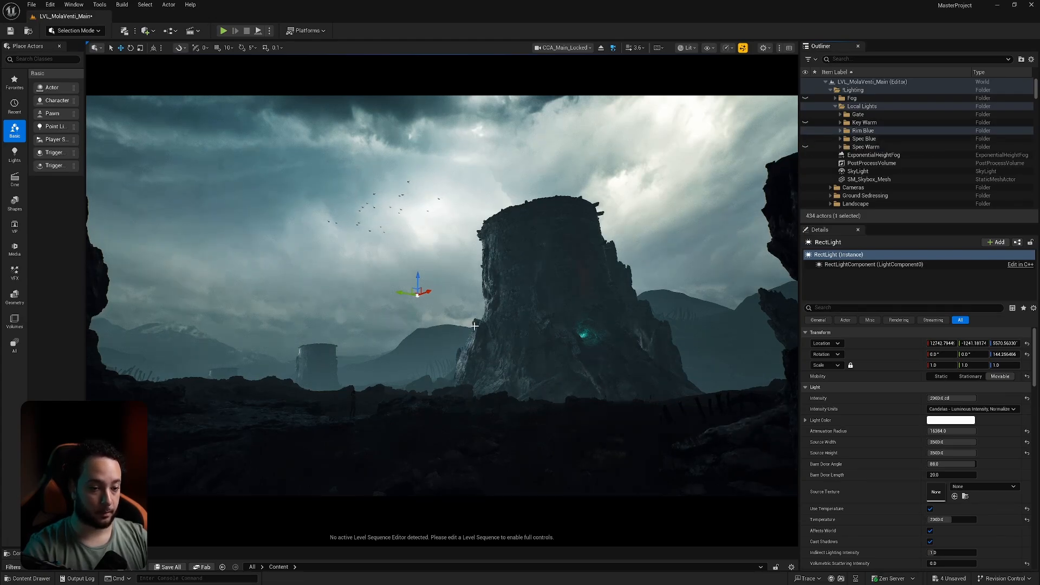
Expand the Spec Blue folder and select its point lights PointLight7 and PointLight14 to review their placement and light settings
{"action": "left_click", "coordinate": [840, 138]}
{"action": "left_click", "coordinate": [853, 148]}
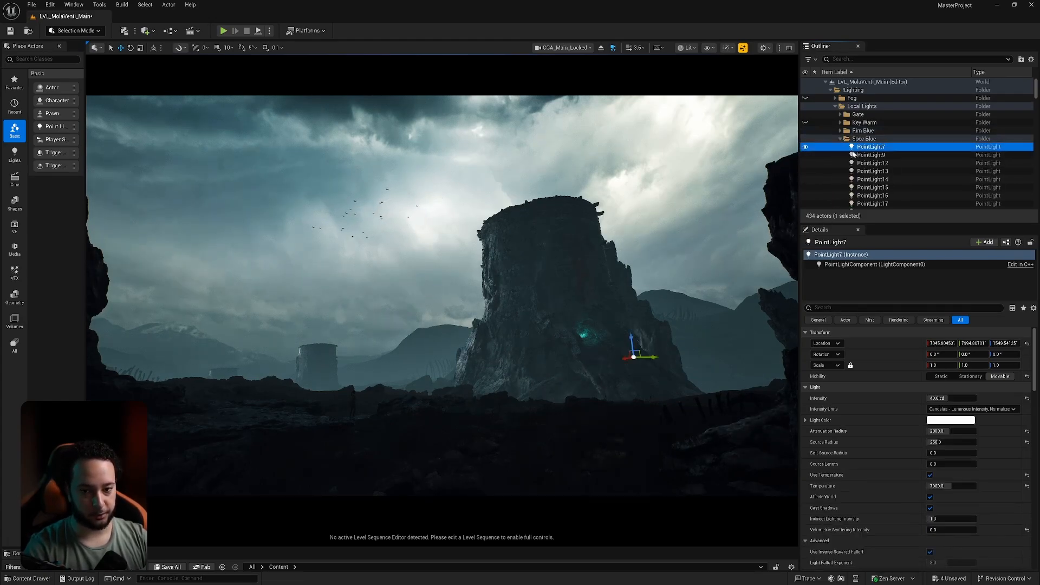
{"action": "right_click_drag", "start_coordinate": [861, 164], "coordinate": [866, 109]}
{"action": "left_click", "coordinate": [869, 146]}
{"action": "right_click_drag", "start_coordinate": [868, 187], "coordinate": [867, 157]}
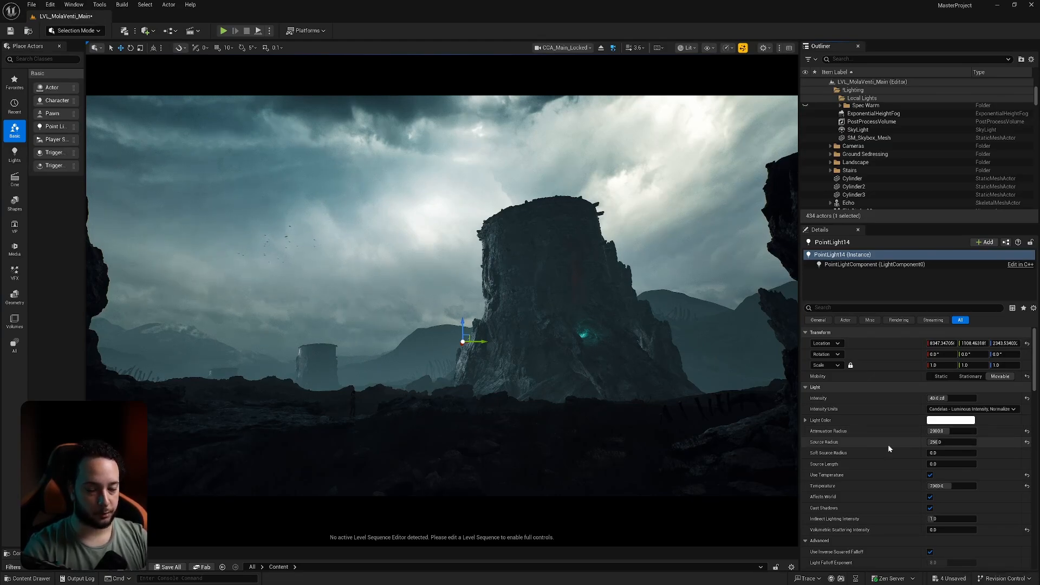
{"action": "scroll", "coordinate": [836, 143], "scroll_direction": "up", "scroll_amount": 6}
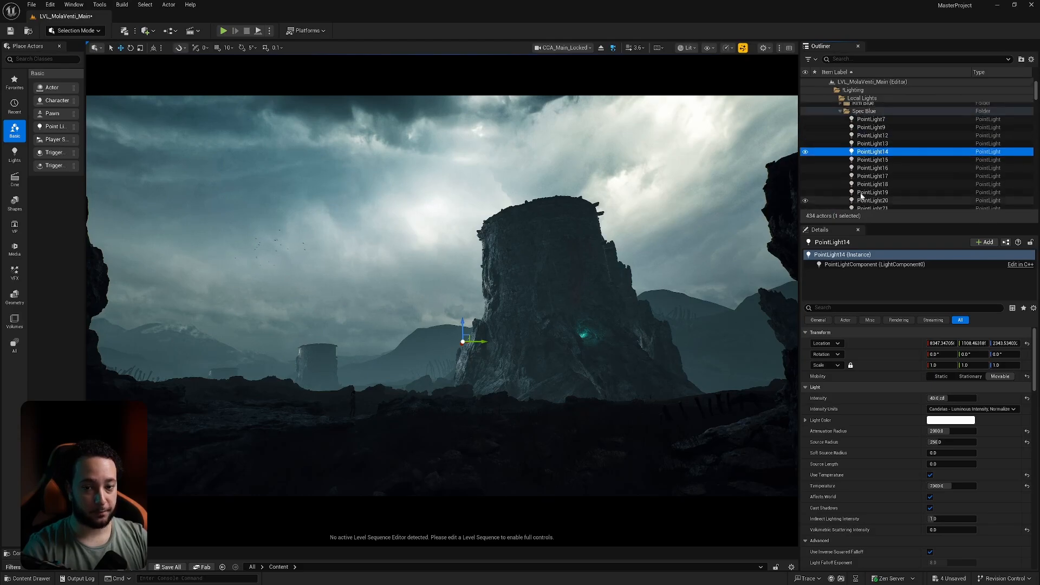
Toggle the visibility of the Spec Blue folder repeatedly to compare its effect on the tower, and collapse the folder
{"action": "scroll", "coordinate": [861, 196], "scroll_direction": "up", "scroll_amount": 2}
{"action": "left_click", "coordinate": [805, 139]}
{"action": "left_click", "coordinate": [805, 140]}
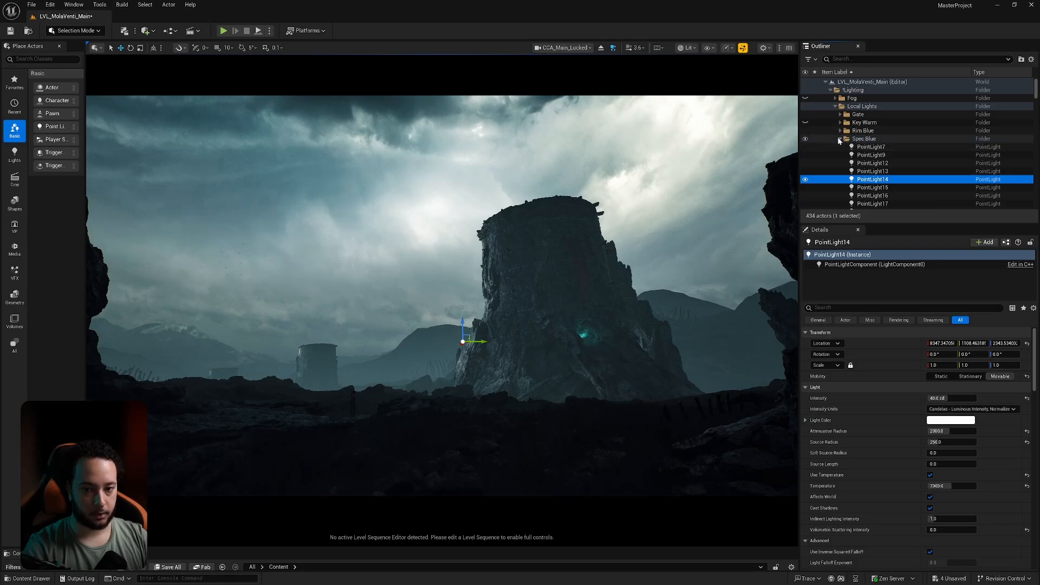
{"action": "left_click", "coordinate": [806, 139]}
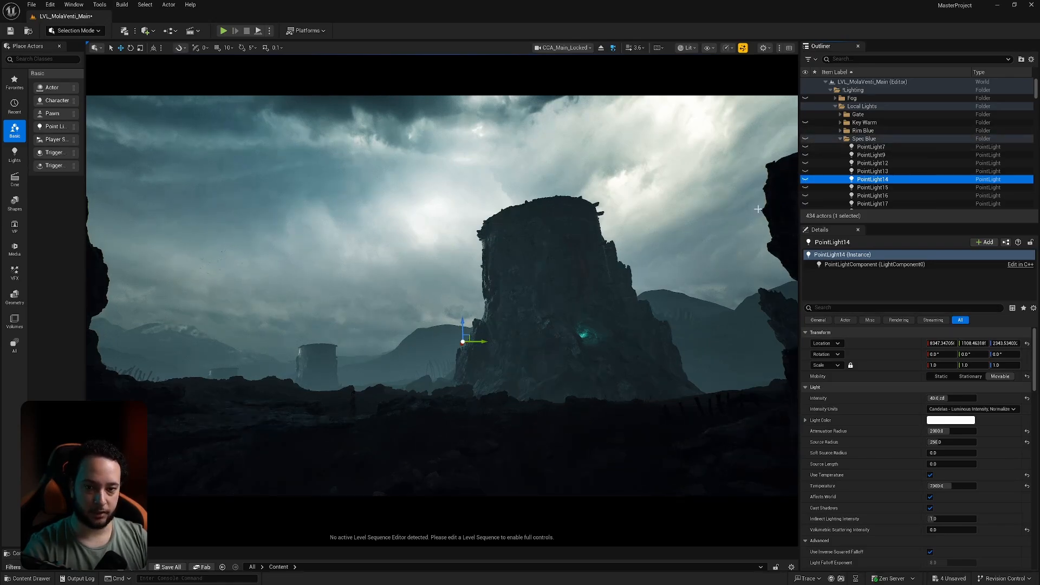
{"action": "left_click", "coordinate": [805, 139]}
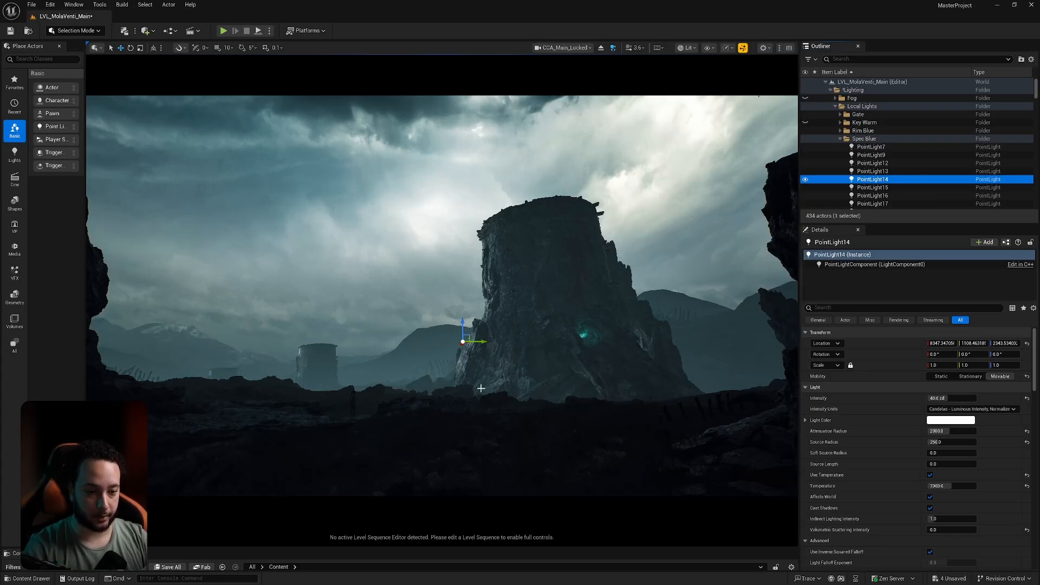
{"action": "left_click", "coordinate": [837, 139]}
{"action": "left_click", "coordinate": [806, 139]}
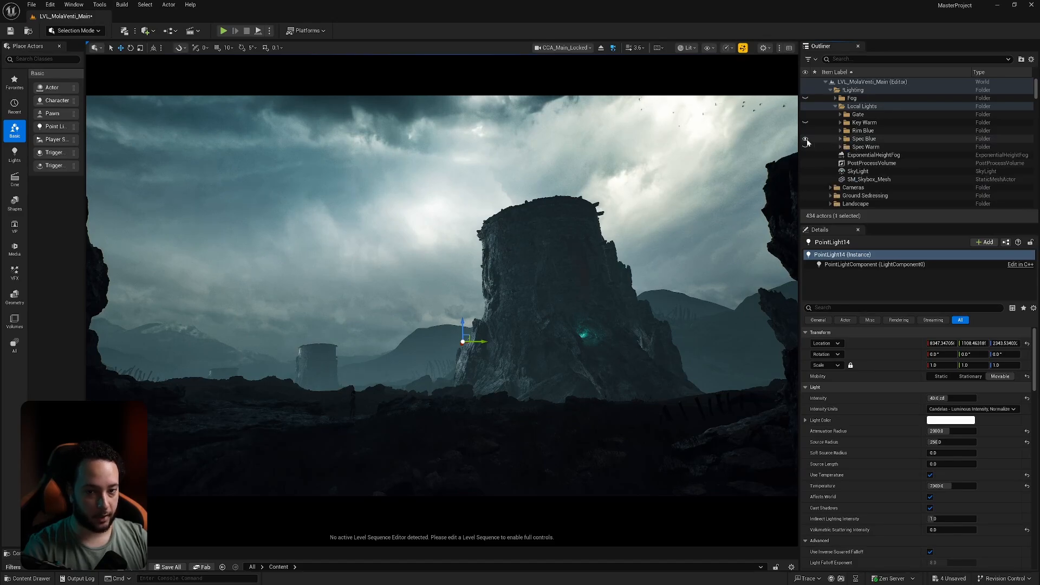
{"action": "left_click", "coordinate": [806, 139]}
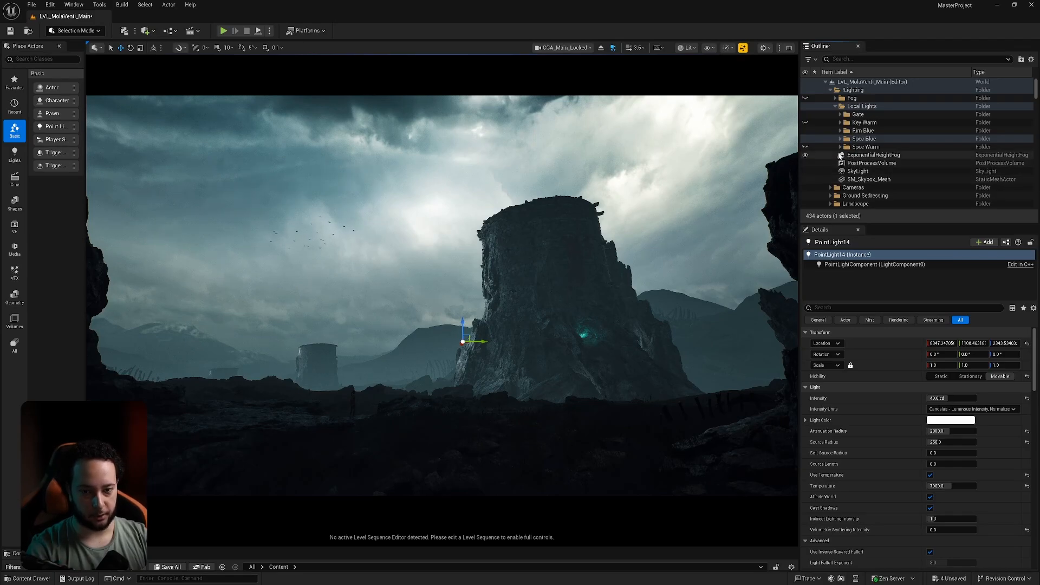
Select the Spec Warm folder and show its lights, switching them off and on for comparison
{"action": "left_click", "coordinate": [821, 148]}
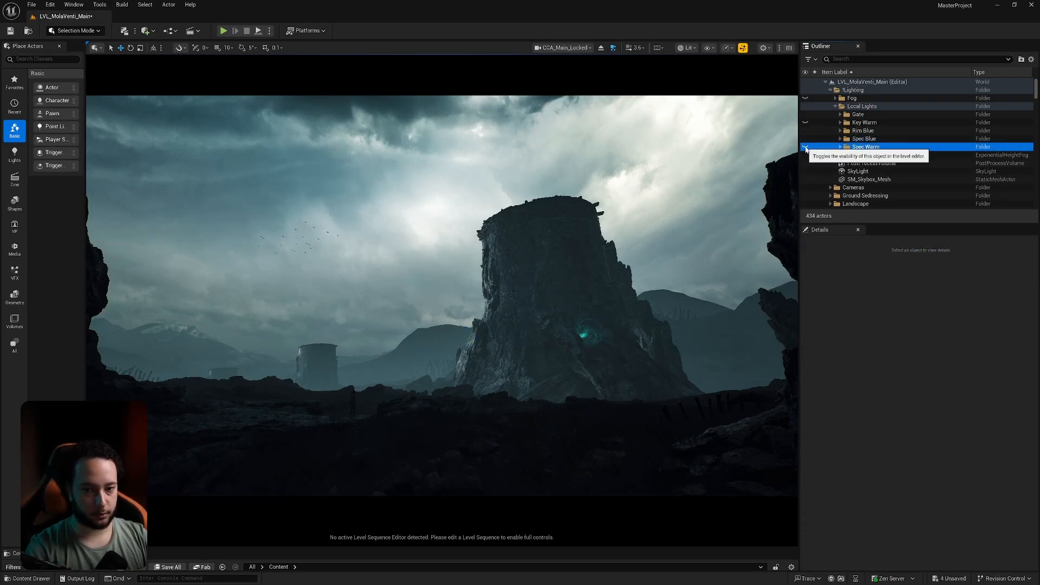
{"action": "left_click", "coordinate": [805, 148]}
{"action": "left_click", "coordinate": [805, 148]}
{"action": "left_click", "coordinate": [805, 148]}
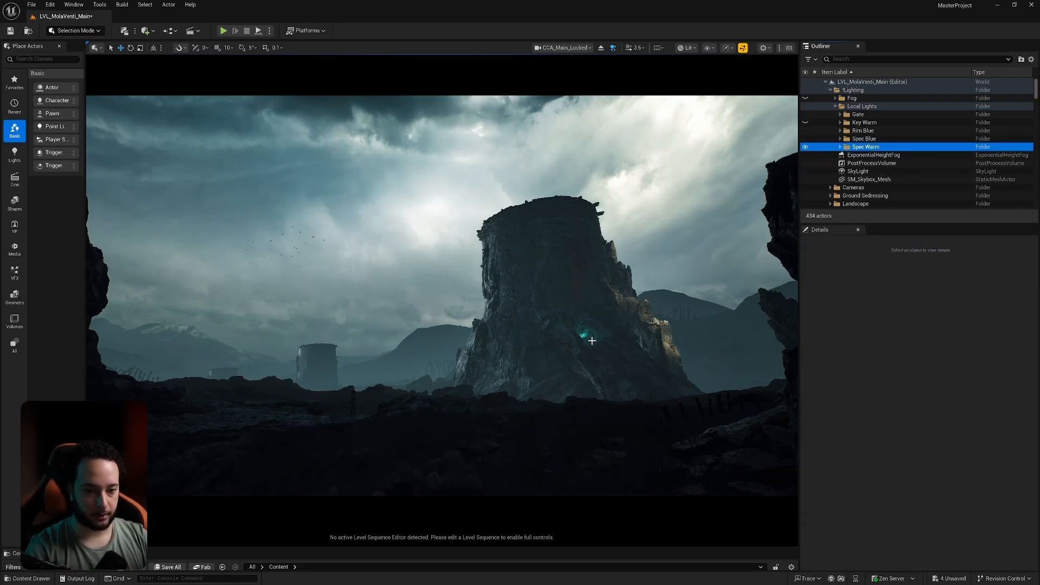
Toggle the Spec Blue and Spec Warm folders in turn to compare the cool and warm highlights on the rocks
{"action": "left_click", "coordinate": [805, 140]}
{"action": "left_click", "coordinate": [804, 140]}
{"action": "left_click", "coordinate": [804, 140]}
{"action": "left_click", "coordinate": [805, 140]}
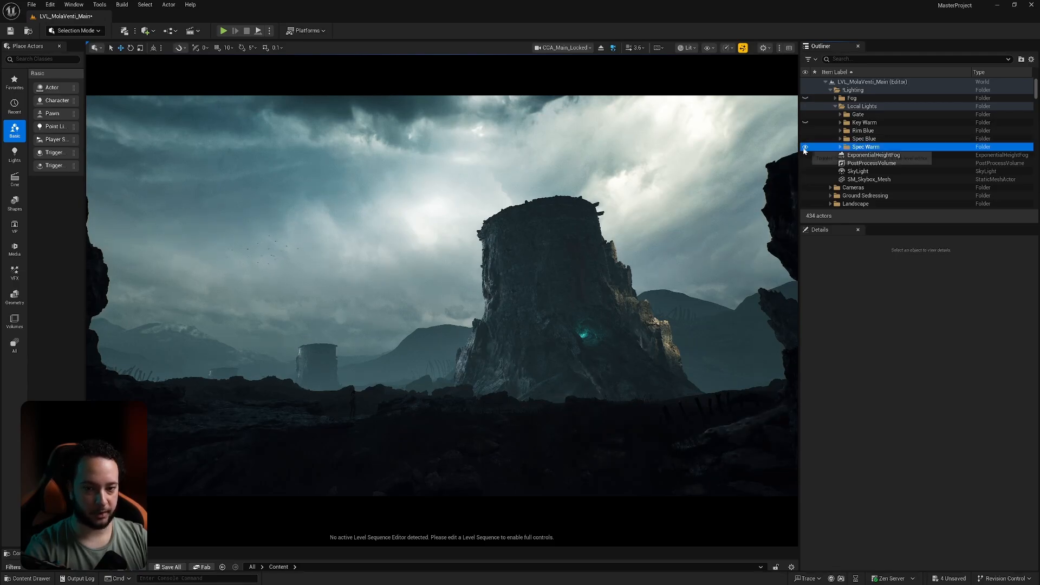
{"action": "left_click", "coordinate": [805, 148]}
{"action": "left_click", "coordinate": [805, 148]}
{"action": "left_click", "coordinate": [805, 147]}
{"action": "left_click", "coordinate": [806, 147]}
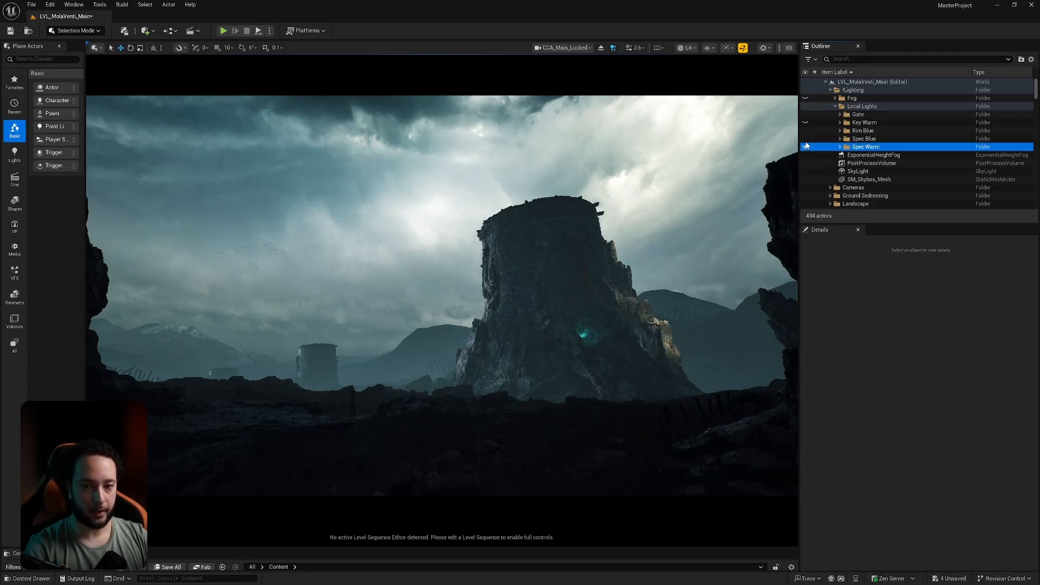
Expand the Key Warm folder and show its spotlights, toggling the folder's visibility repeatedly to compare their effect
{"action": "left_click", "coordinate": [836, 122]}
{"action": "left_click", "coordinate": [839, 123]}
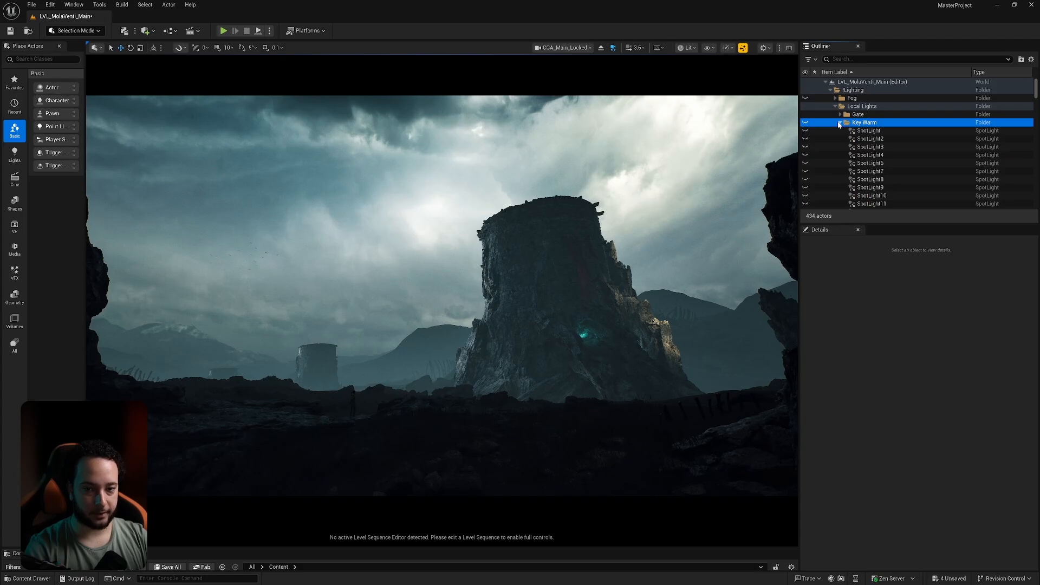
{"action": "left_click", "coordinate": [805, 123]}
{"action": "left_click", "coordinate": [804, 123]}
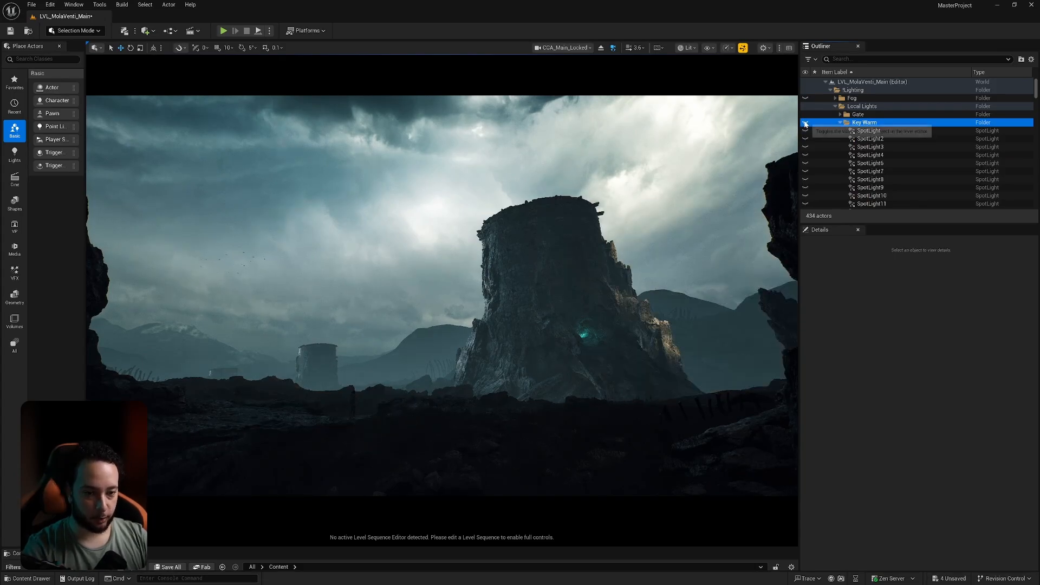
{"action": "left_click", "coordinate": [805, 124]}
{"action": "left_click", "coordinate": [805, 123]}
{"action": "left_click", "coordinate": [805, 123]}
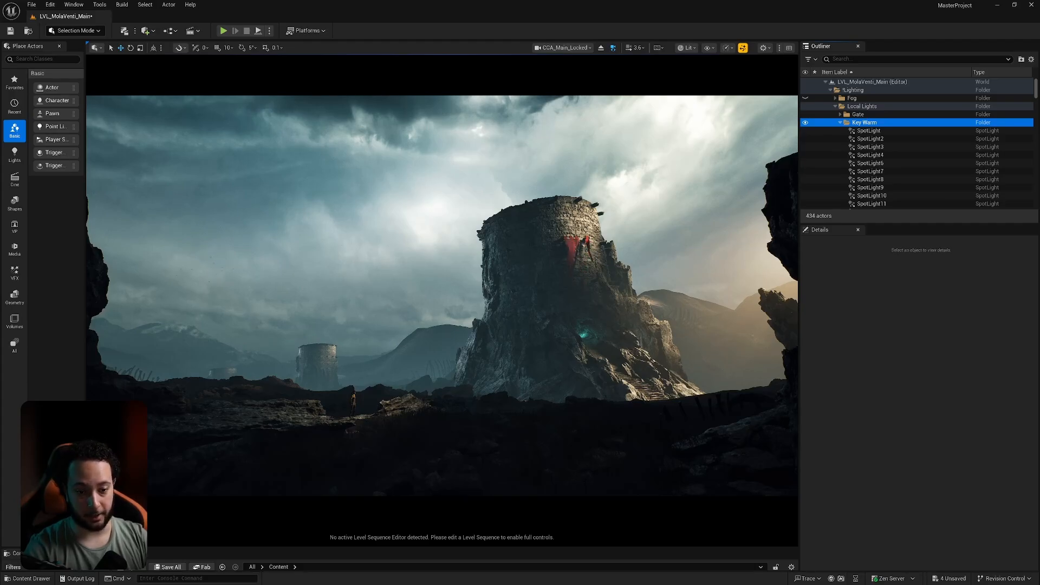
{"action": "left_click", "coordinate": [804, 123]}
{"action": "left_click", "coordinate": [804, 123]}
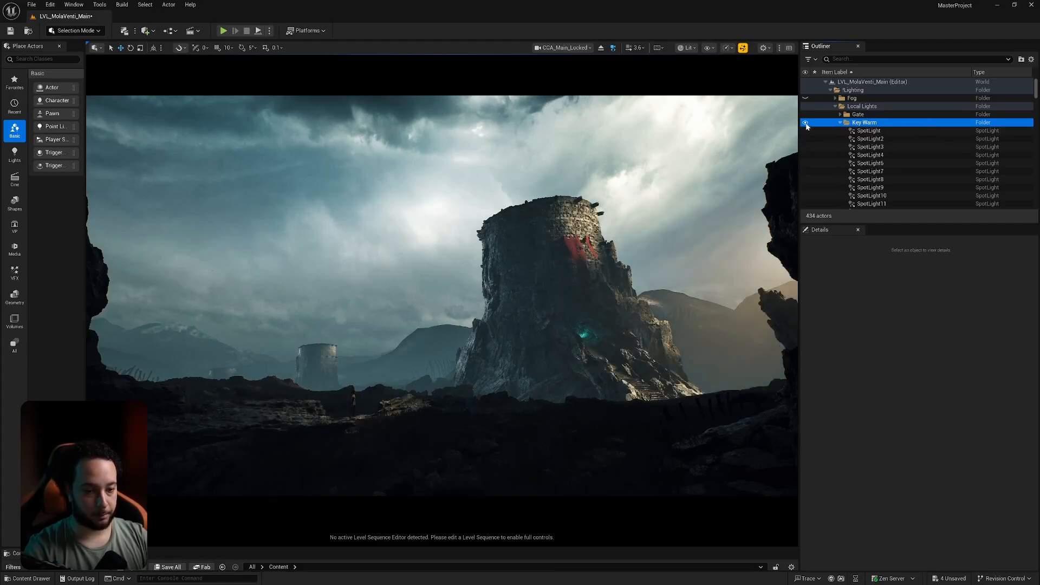
{"action": "left_click", "coordinate": [805, 123]}
{"action": "left_click", "coordinate": [805, 123]}
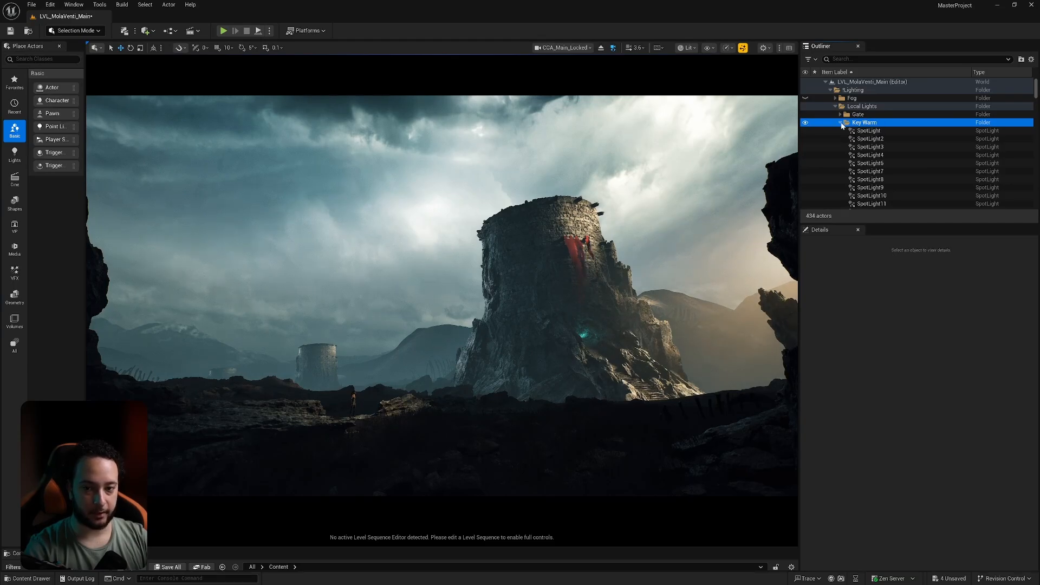
Select the first SpotLight in the Key Warm folder and expand its advanced light settings to review the falloff options
{"action": "left_click", "coordinate": [861, 131]}
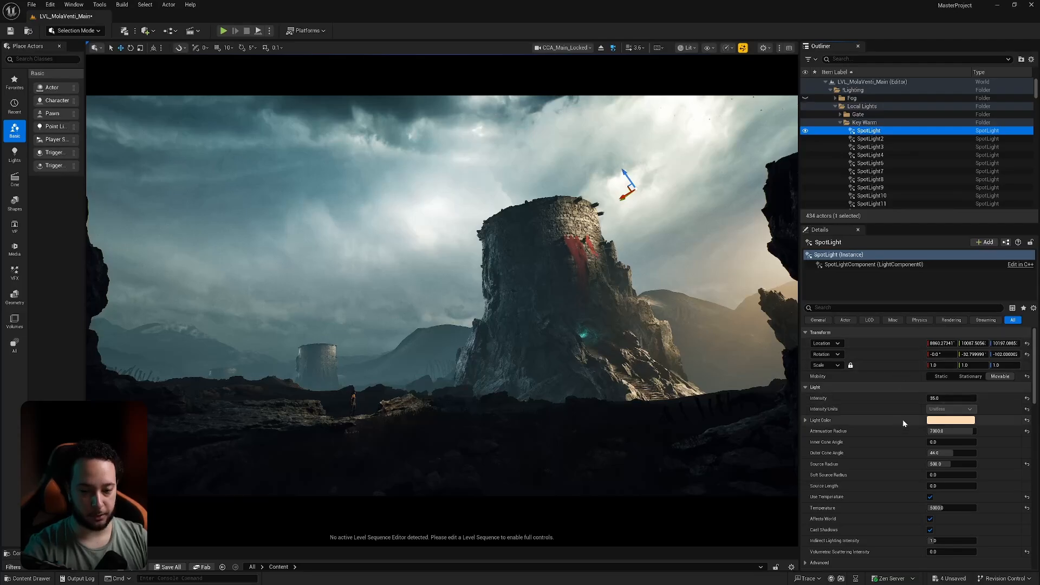
{"action": "scroll", "coordinate": [873, 375], "scroll_direction": "down", "scroll_amount": 3}
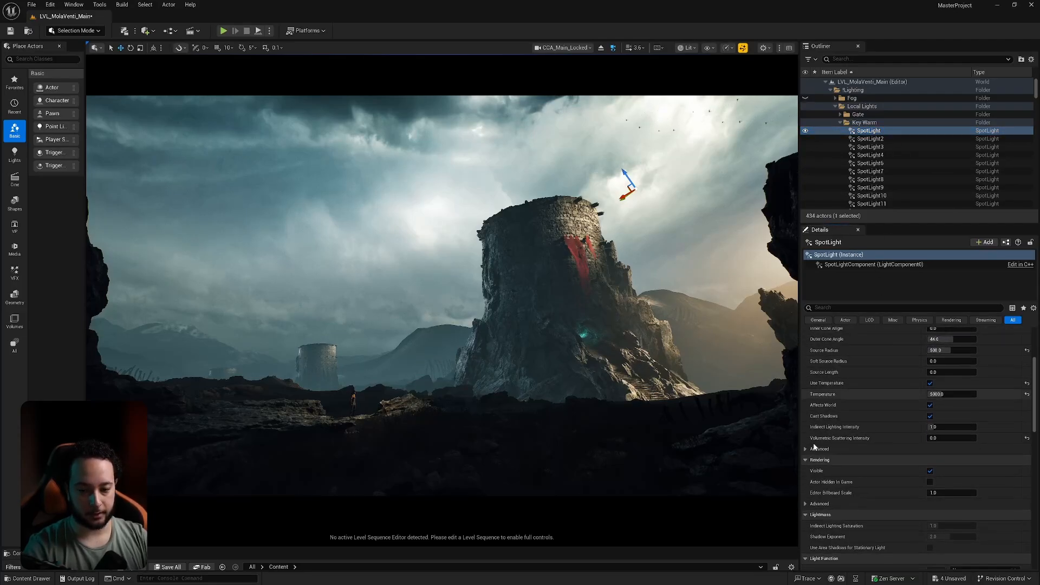
{"action": "left_click", "coordinate": [805, 448]}
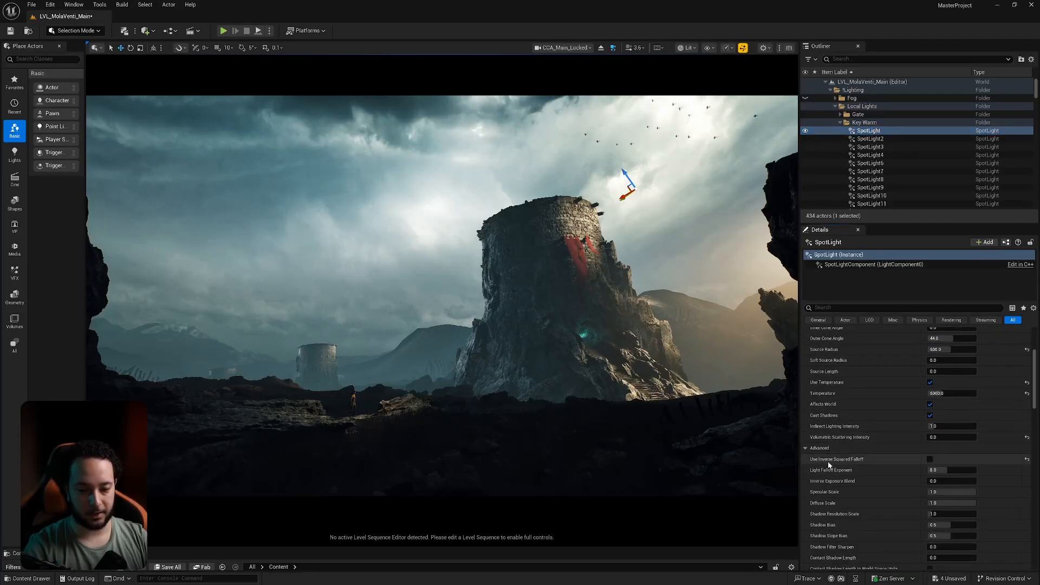
{"action": "scroll", "coordinate": [870, 461], "scroll_direction": "up", "scroll_amount": 3}
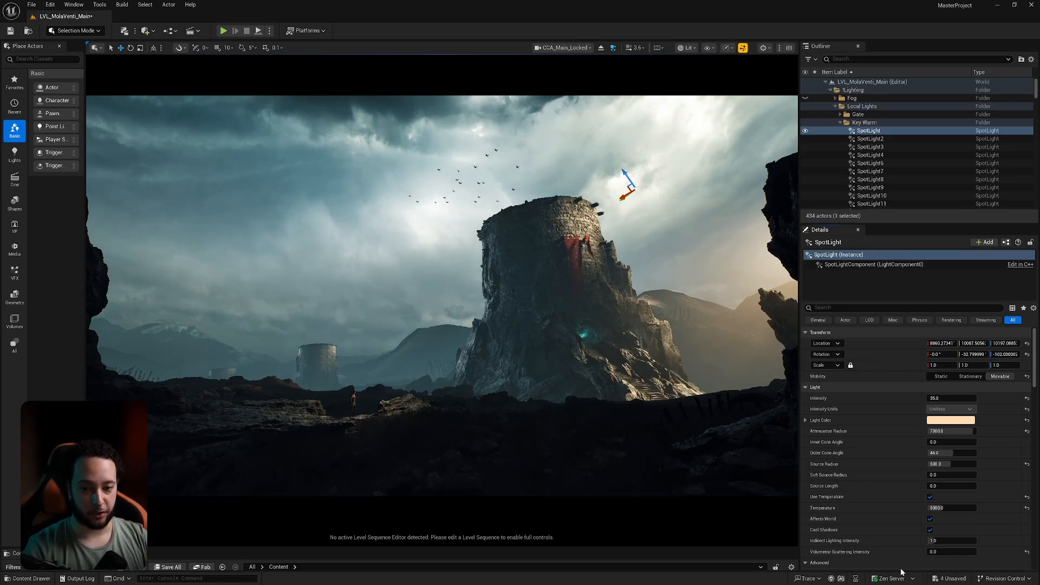
{"action": "scroll", "coordinate": [891, 404], "scroll_direction": "down", "scroll_amount": 3}
{"action": "scroll", "coordinate": [891, 404], "scroll_direction": "up", "scroll_amount": 3}
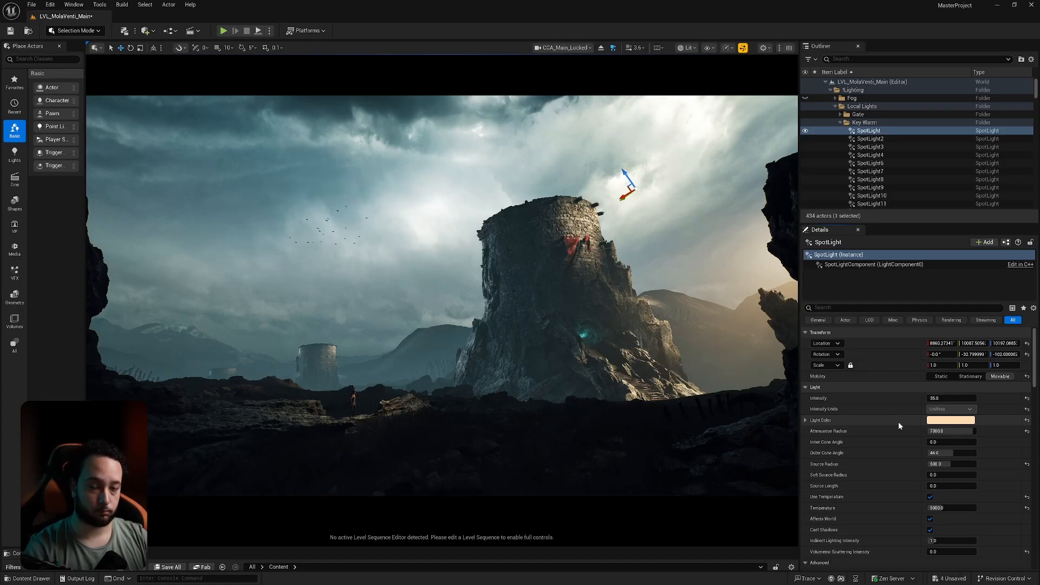
Inspect the spotlight's light color in the color picker without changing it, and review its intensity, radius, cone, temperature and falloff settings
{"action": "left_click", "coordinate": [932, 422]}
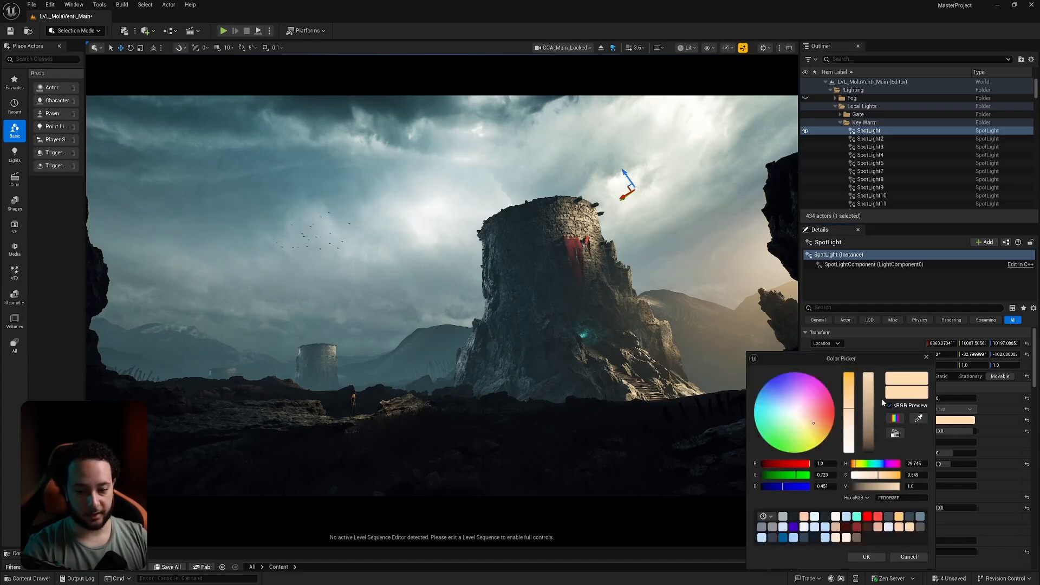
{"action": "left_click", "coordinate": [908, 557]}
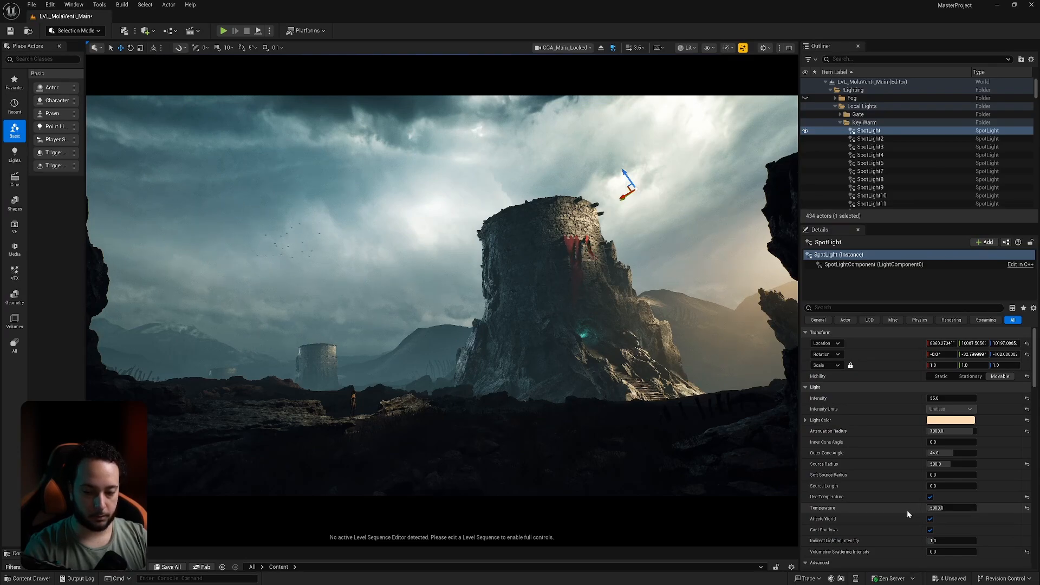
{"action": "scroll", "coordinate": [906, 509], "scroll_direction": "down", "scroll_amount": 2}
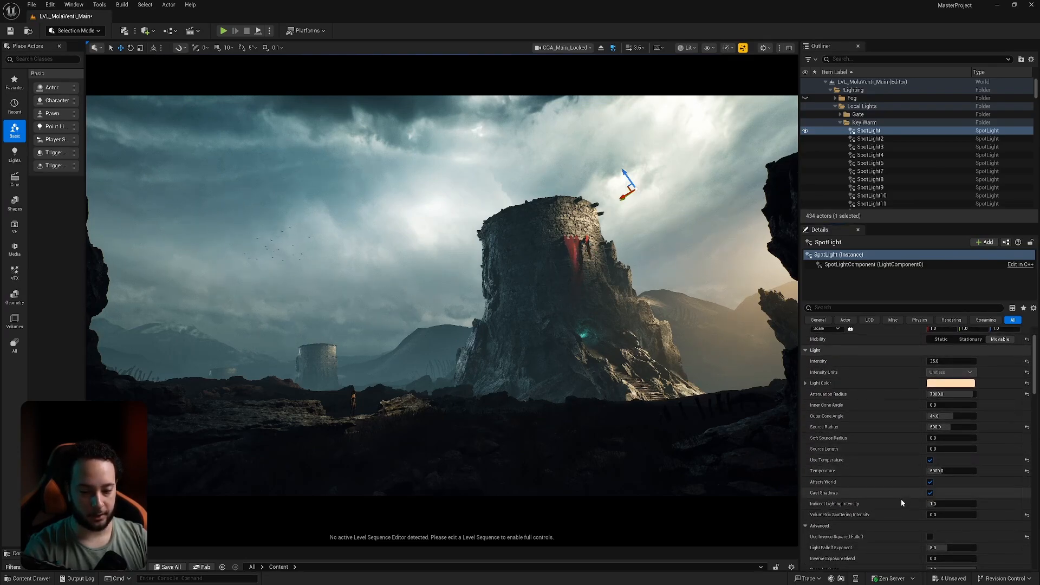
{"action": "scroll", "coordinate": [901, 502], "scroll_direction": "down", "scroll_amount": 5}
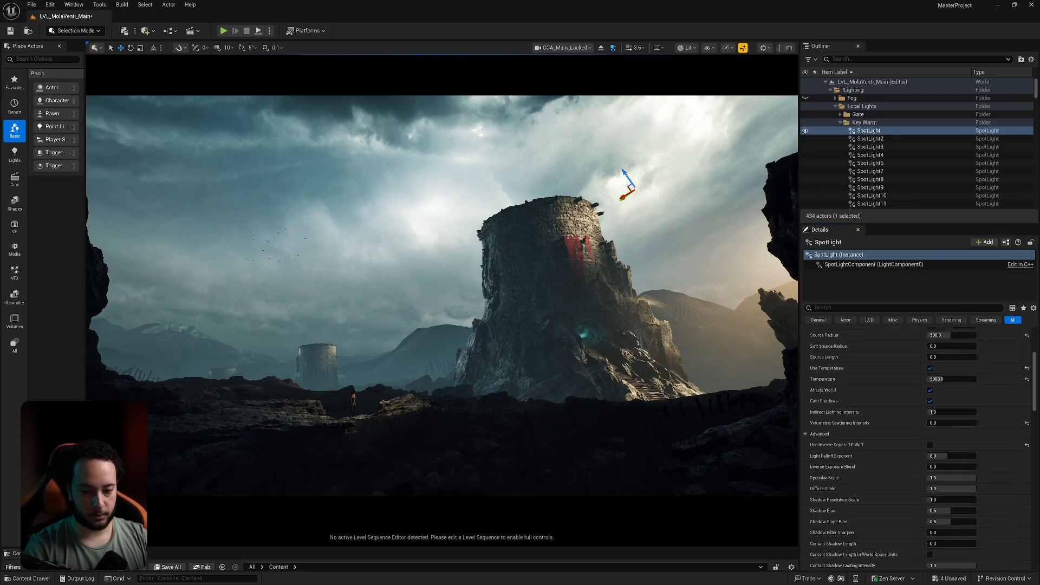
{"action": "scroll", "coordinate": [902, 499], "scroll_direction": "down", "scroll_amount": 1}
{"action": "scroll", "coordinate": [889, 414], "scroll_direction": "up", "scroll_amount": 8}
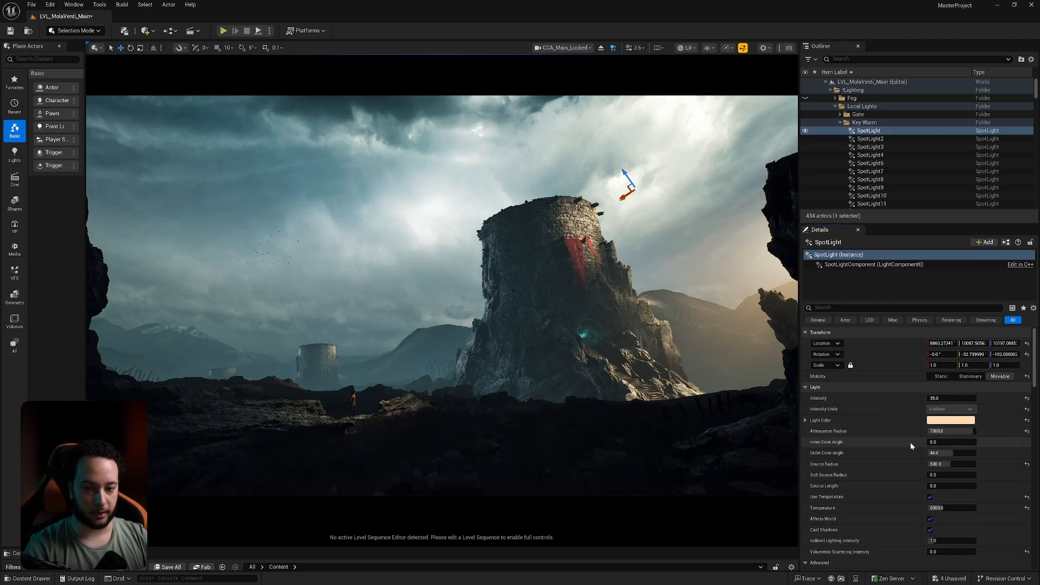
{"action": "mouse_move", "coordinate": [1033, 368]}
{"action": "left_mouse_down"}
{"action": "mouse_move", "coordinate": [1033, 411]}
{"action": "mouse_move", "coordinate": [1025, 355]}
{"action": "left_mouse_up"}
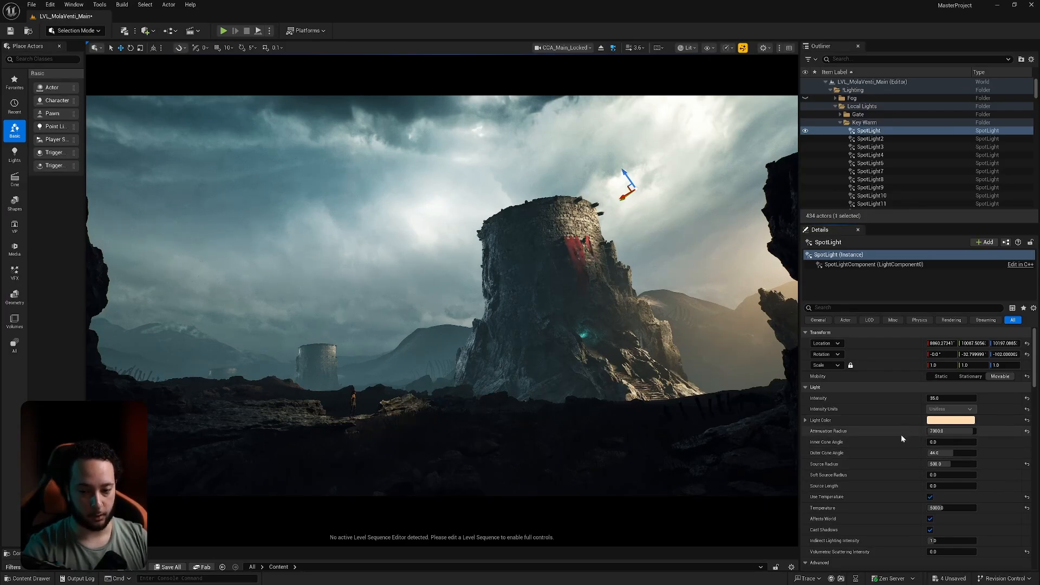
{"action": "scroll", "coordinate": [901, 434], "scroll_direction": "down", "scroll_amount": 1}
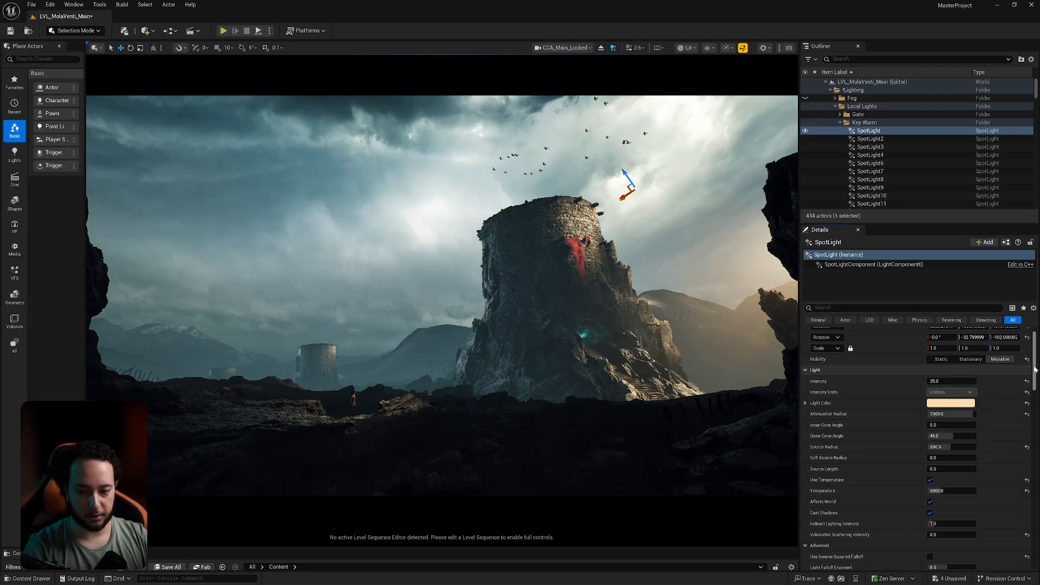
{"action": "mouse_move", "coordinate": [1033, 368]}
{"action": "left_mouse_down"}
{"action": "mouse_move", "coordinate": [1033, 437]}
{"action": "mouse_move", "coordinate": [1031, 351]}
{"action": "left_mouse_up"}
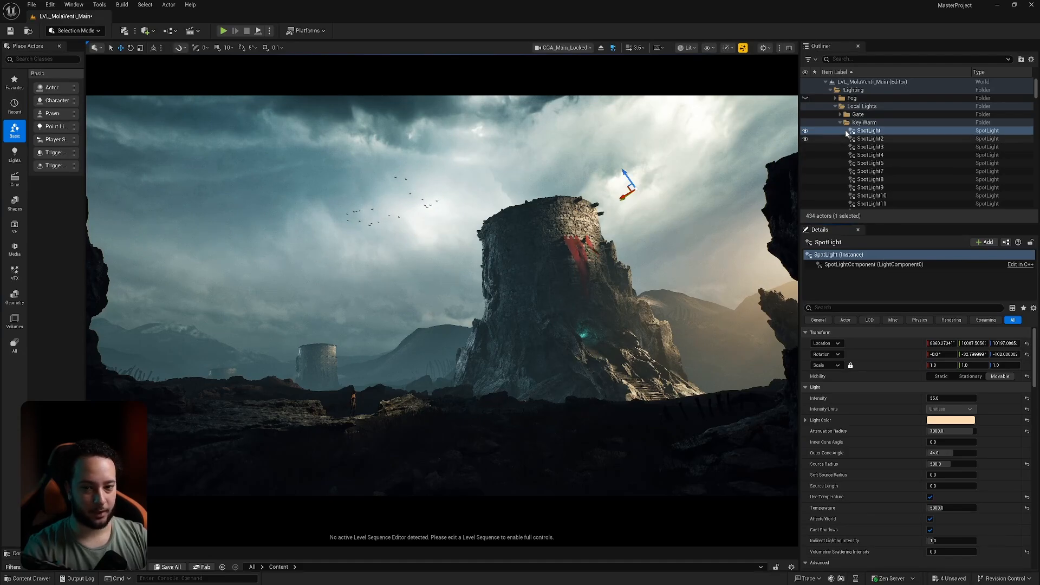
Toggle the Key Warm lights for comparison, hide all five local light folders from Gate to Spec Warm, and collapse Local Lights
{"action": "left_click", "coordinate": [839, 123]}
{"action": "left_click", "coordinate": [806, 123]}
{"action": "left_click", "coordinate": [806, 123]}
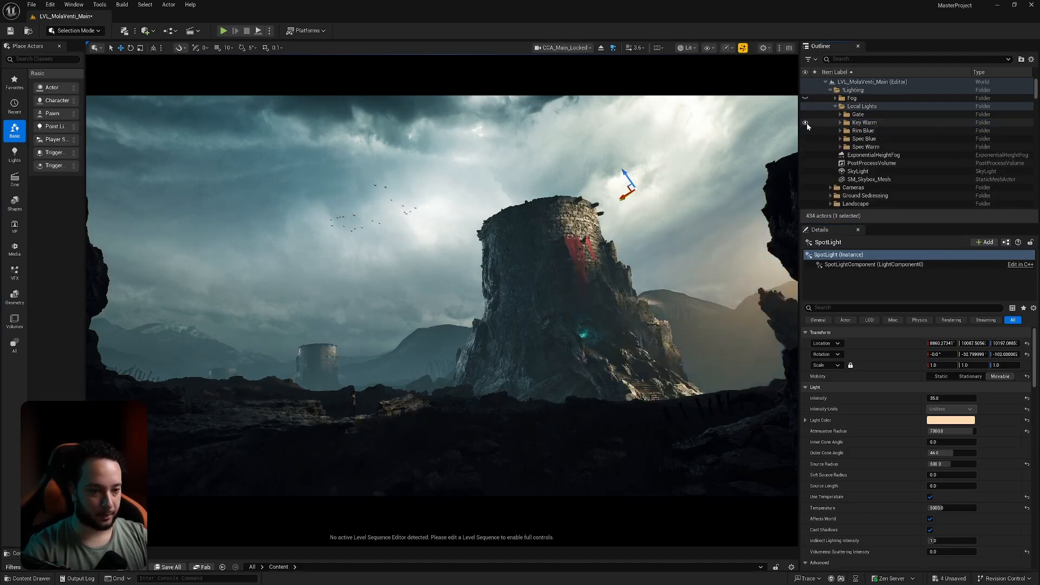
{"action": "left_click", "coordinate": [806, 123]}
{"action": "left_click", "coordinate": [805, 115]}
{"action": "left_click", "coordinate": [806, 131]}
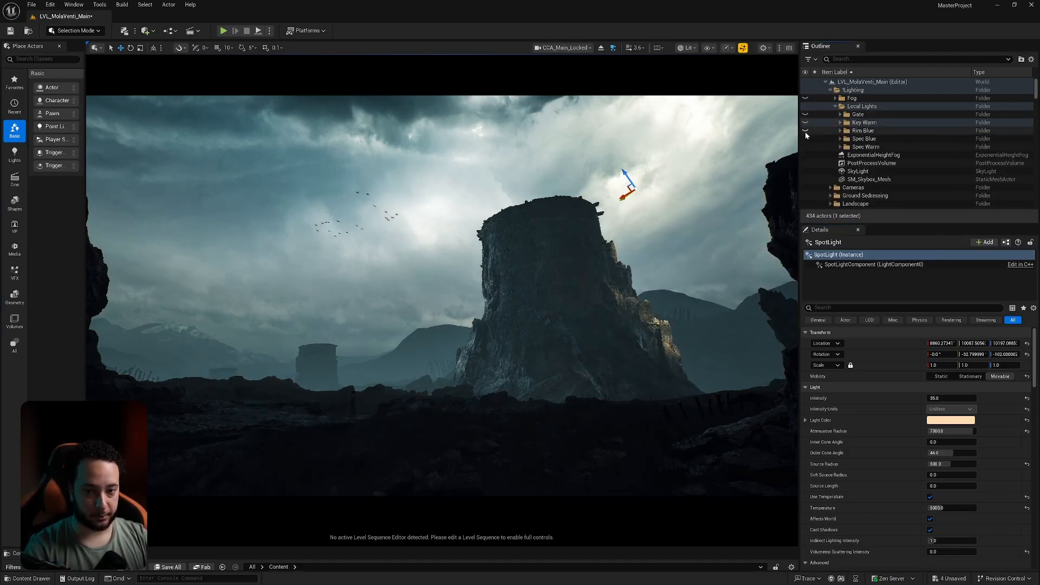
{"action": "left_click", "coordinate": [806, 139]}
{"action": "left_click", "coordinate": [806, 147]}
{"action": "left_click", "coordinate": [835, 107]}
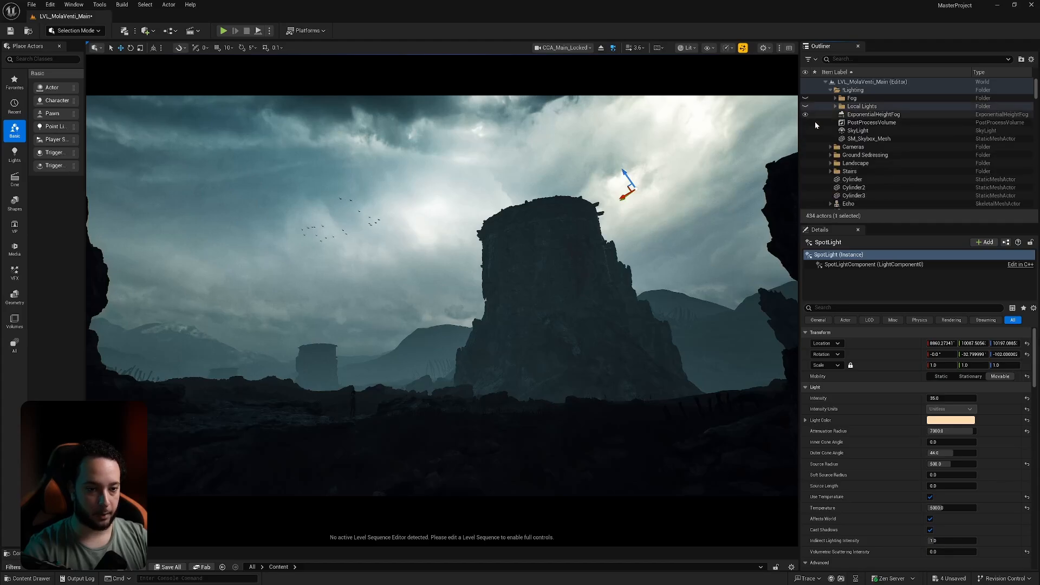
Select the PostProcessVolume and examine its settings down to the Global Illumination and Reflections methods
{"action": "left_click", "coordinate": [853, 124]}
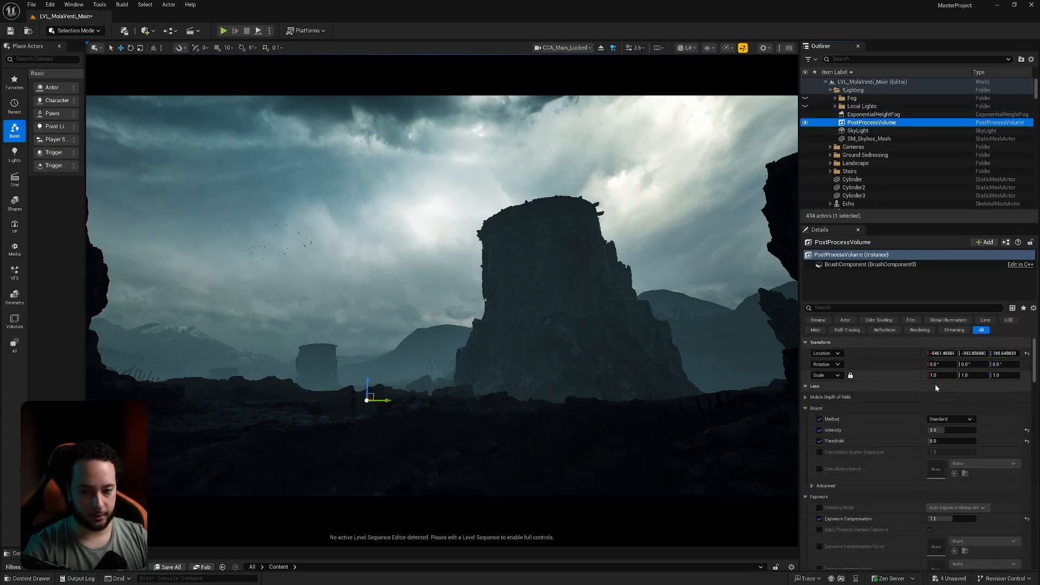
{"action": "left_click_drag", "start_coordinate": [1035, 370], "coordinate": [1035, 469]}
{"action": "scroll", "coordinate": [841, 406], "scroll_direction": "up", "scroll_amount": 3}
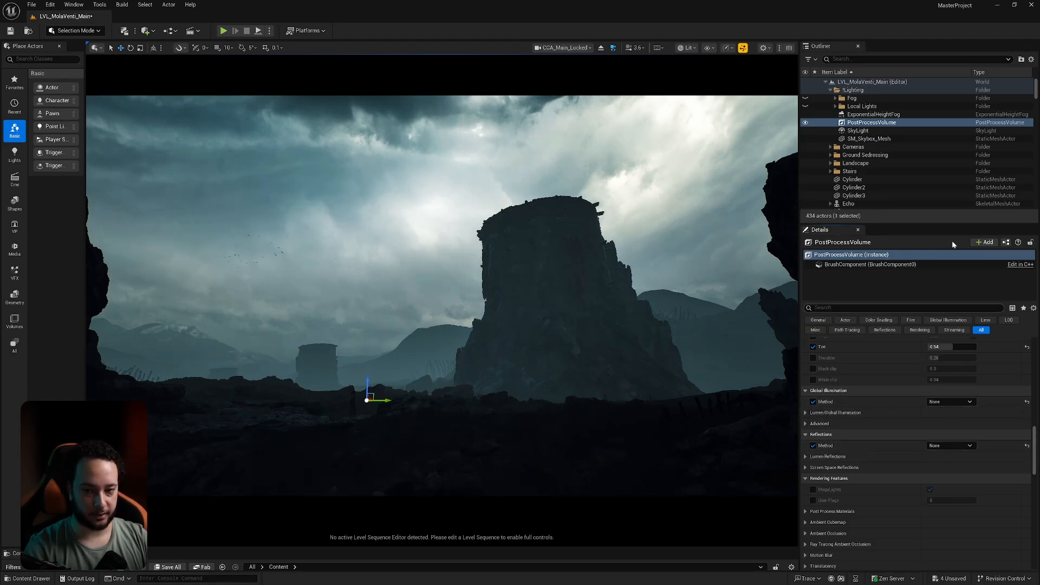
Toggle the whole Local Lights folder on and off for comparison, leaving all local lights visible
{"action": "left_click", "coordinate": [826, 107]}
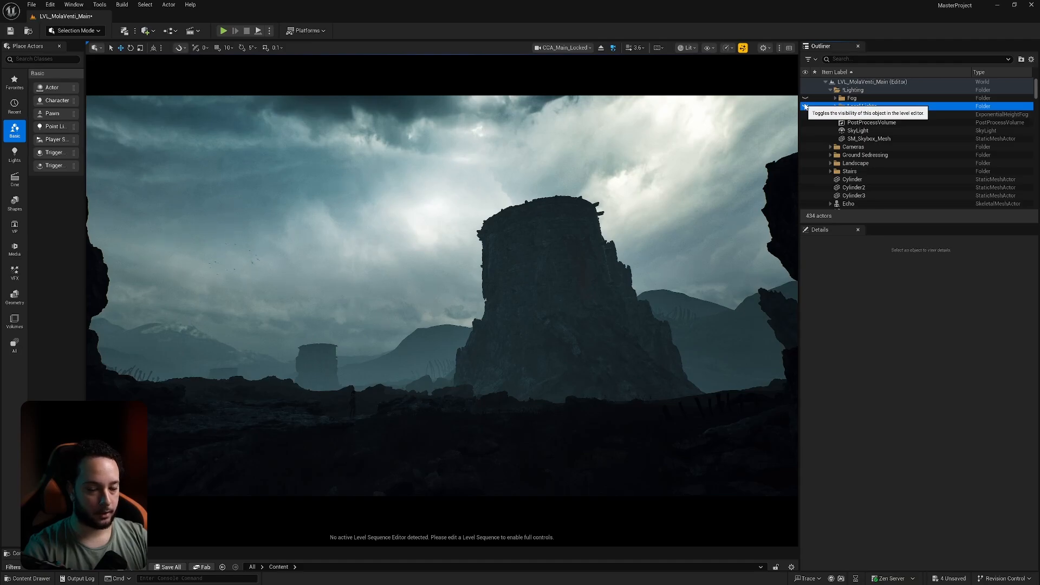
{"action": "left_click", "coordinate": [805, 106]}
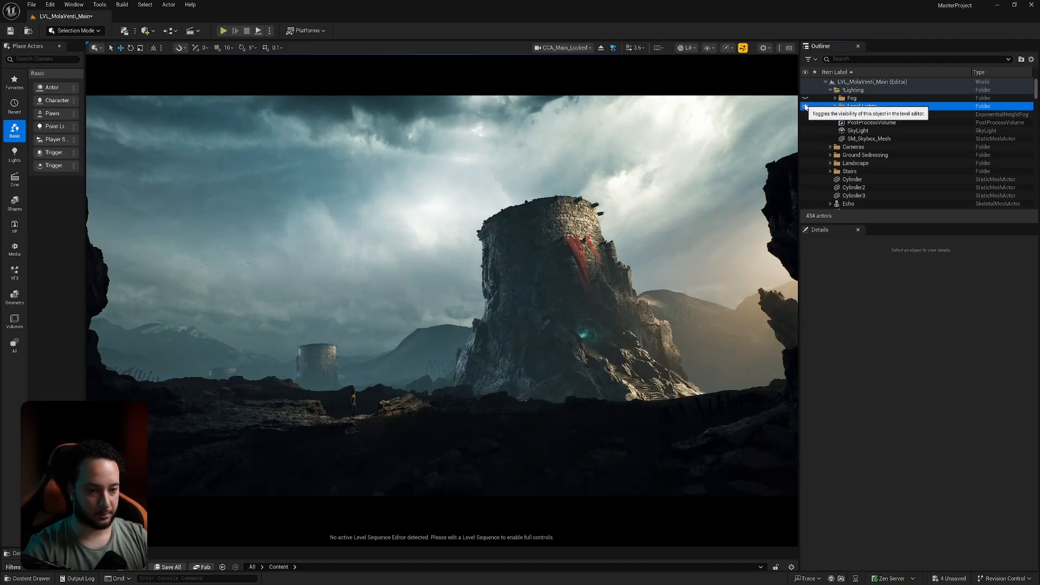
{"action": "left_click", "coordinate": [805, 106]}
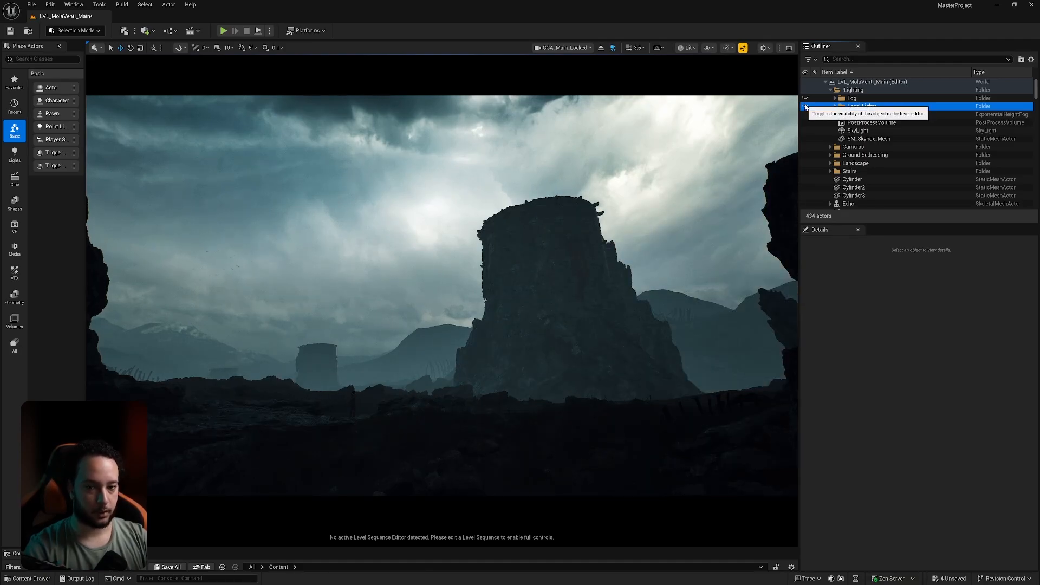
{"action": "left_click", "coordinate": [805, 106]}
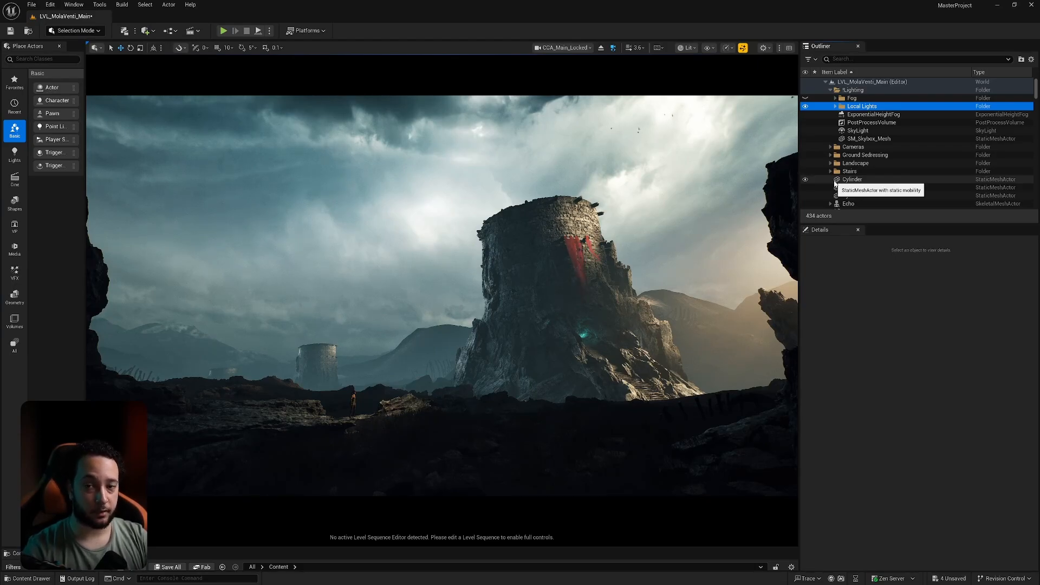
Expand the Fog folder, toggle FogCards for comparison and leave it visible, and postpone the pending autosave
{"action": "left_click", "coordinate": [835, 98]}
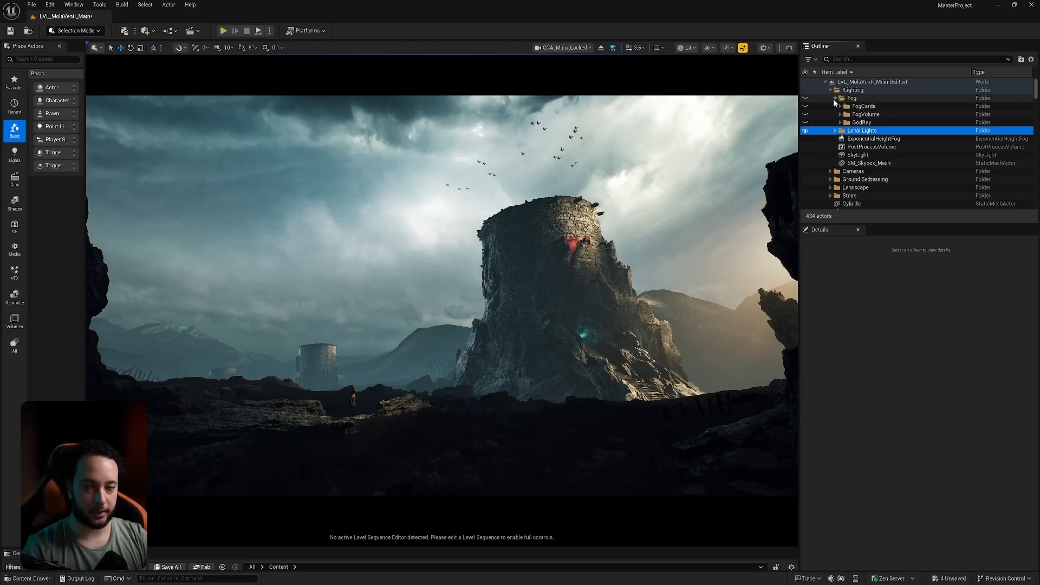
{"action": "left_click", "coordinate": [823, 108]}
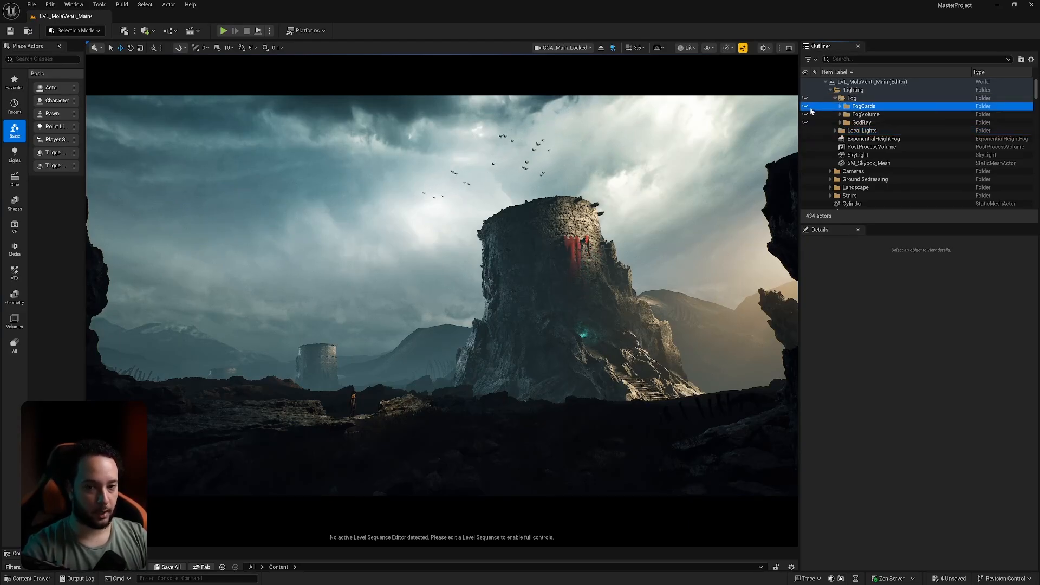
{"action": "left_click", "coordinate": [806, 107]}
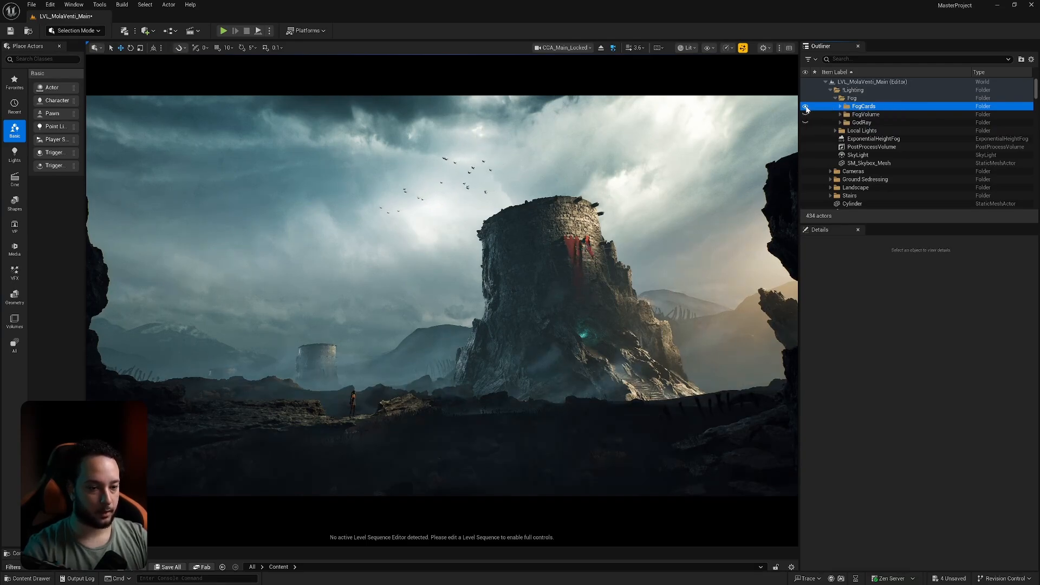
{"action": "left_click", "coordinate": [806, 107]}
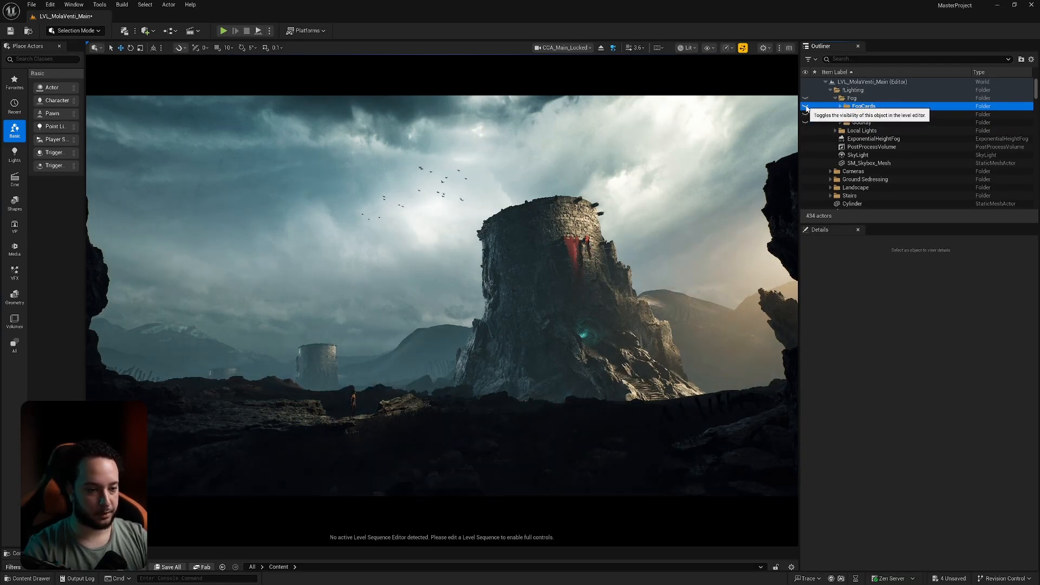
{"action": "left_click", "coordinate": [806, 107]}
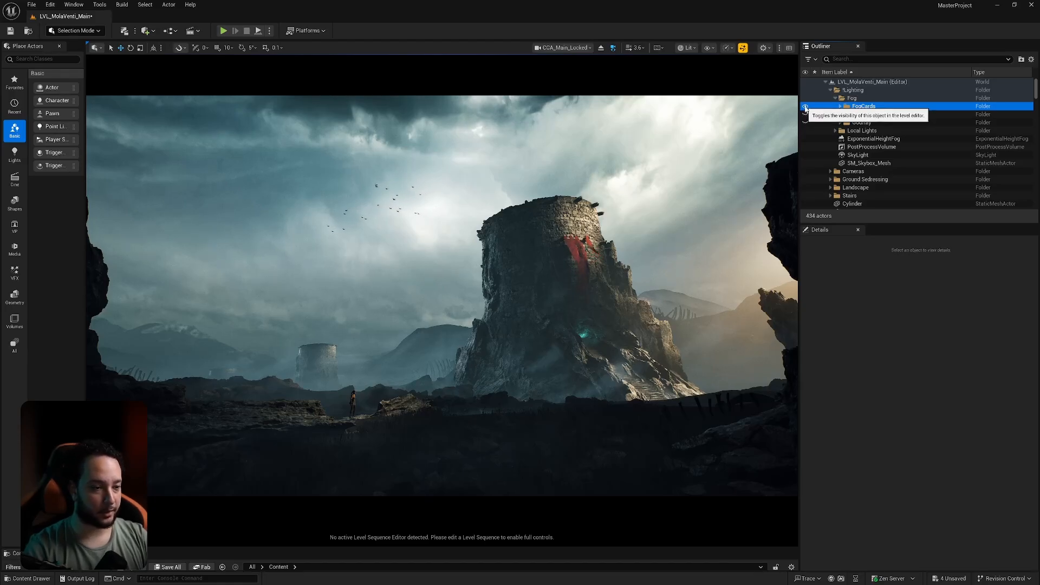
{"action": "left_click", "coordinate": [807, 109]}
{"action": "left_click", "coordinate": [806, 109]}
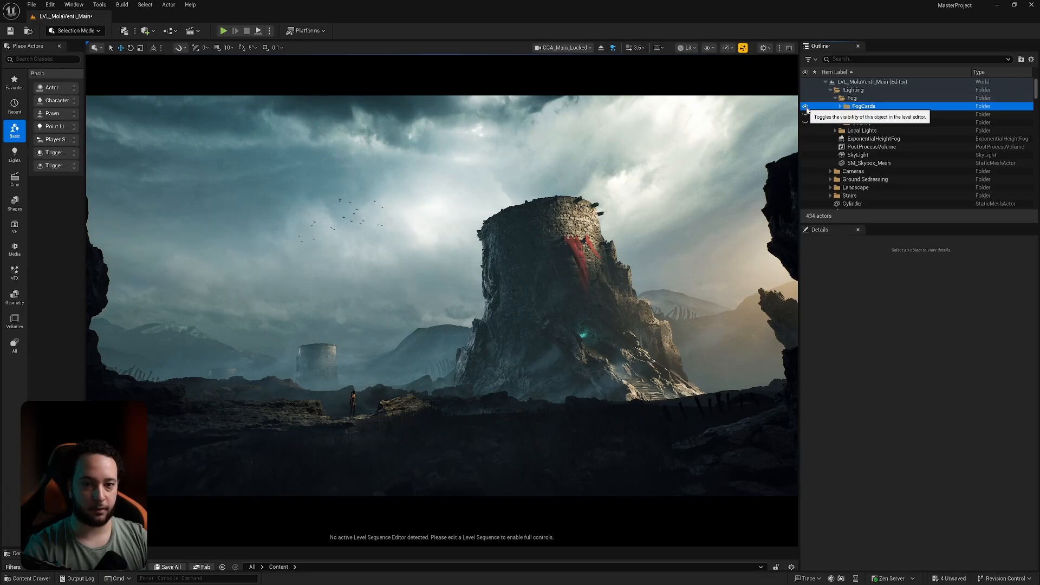
{"action": "left_click", "coordinate": [806, 107]}
{"action": "left_click", "coordinate": [806, 107]}
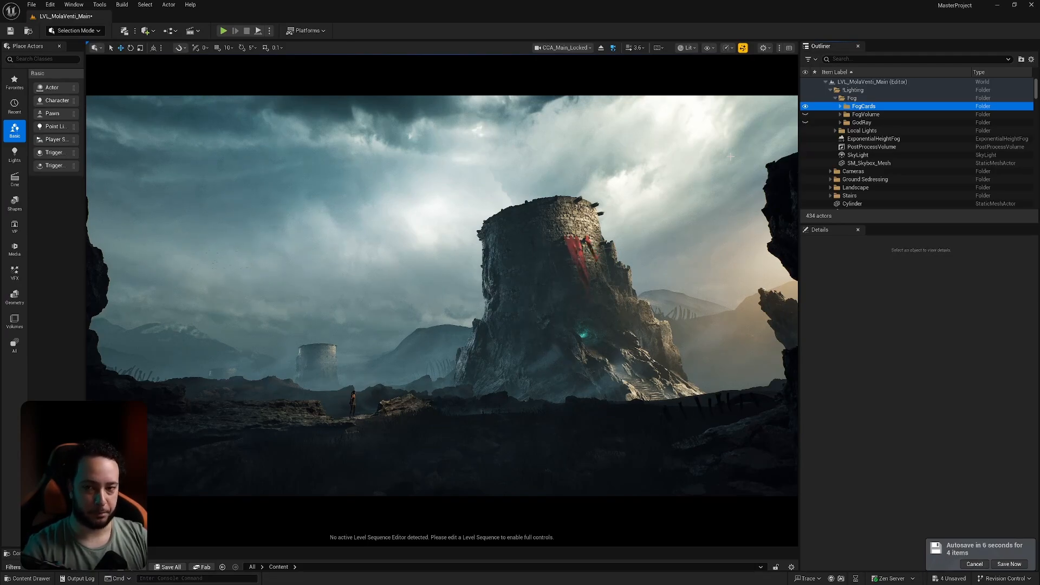
{"action": "left_click", "coordinate": [974, 563]}
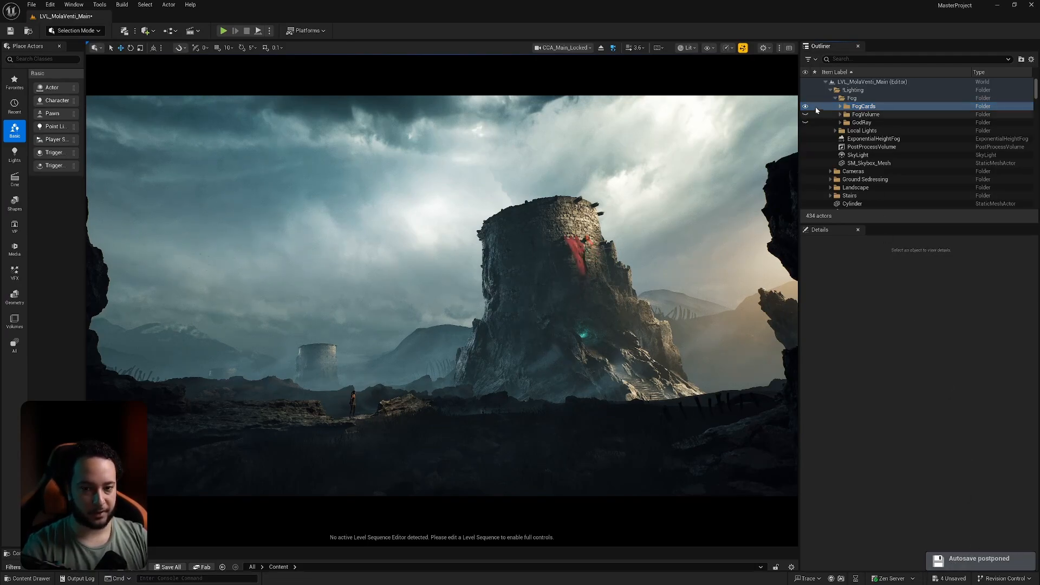
Try a Fog Density of 1 on BP_EasyFog in the FogCards folder and undo it
{"action": "left_click", "coordinate": [839, 106]}
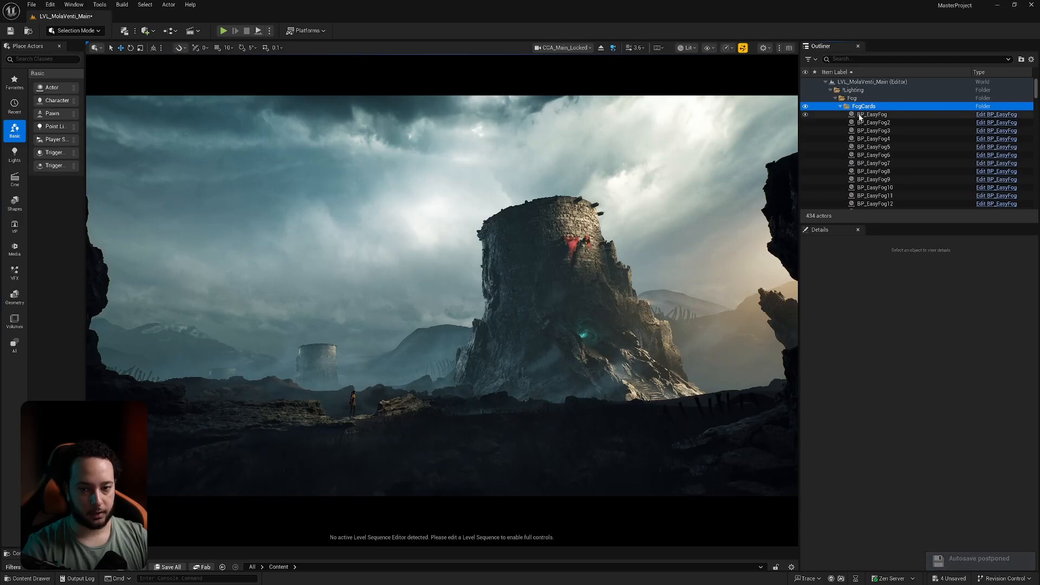
{"action": "left_click", "coordinate": [872, 114]}
{"action": "scroll", "coordinate": [884, 450], "scroll_direction": "down", "scroll_amount": 3}
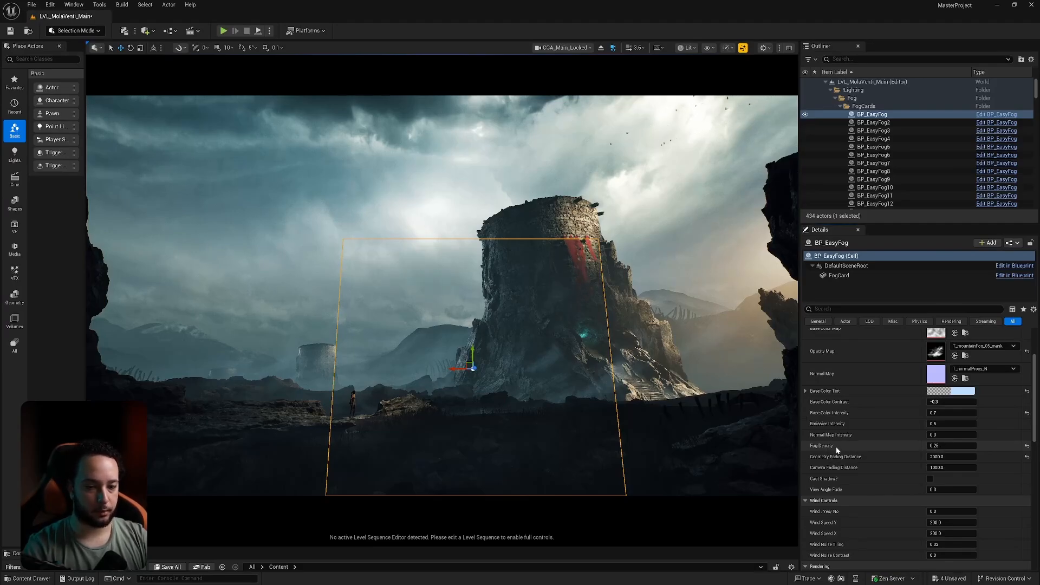
{"action": "left_click", "coordinate": [939, 445]}
{"action": "type", "text": "1"}
{"action": "key", "text": "Return"}
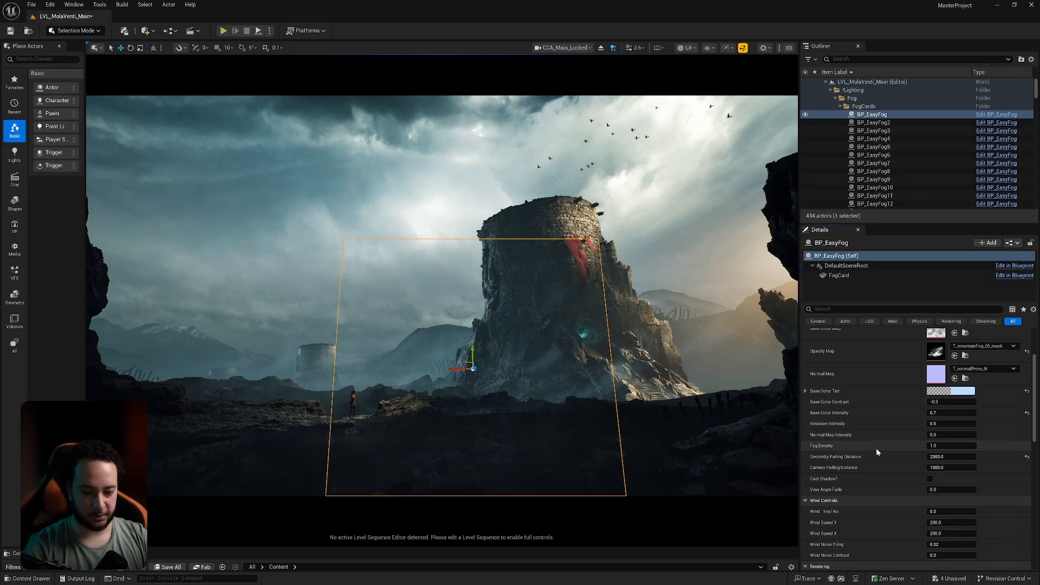
{"action": "key", "text": "ctrl+z"}
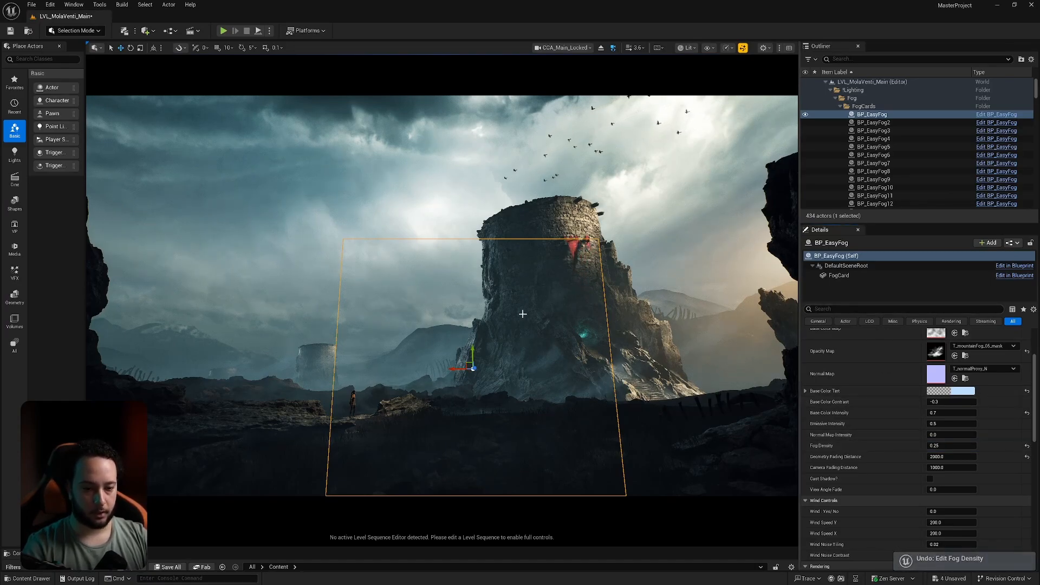
Try raising the Fog Density of BP_EasyFog8 to about 2.41 and undo it
{"action": "left_click", "coordinate": [873, 130]}
{"action": "left_click", "coordinate": [874, 171]}
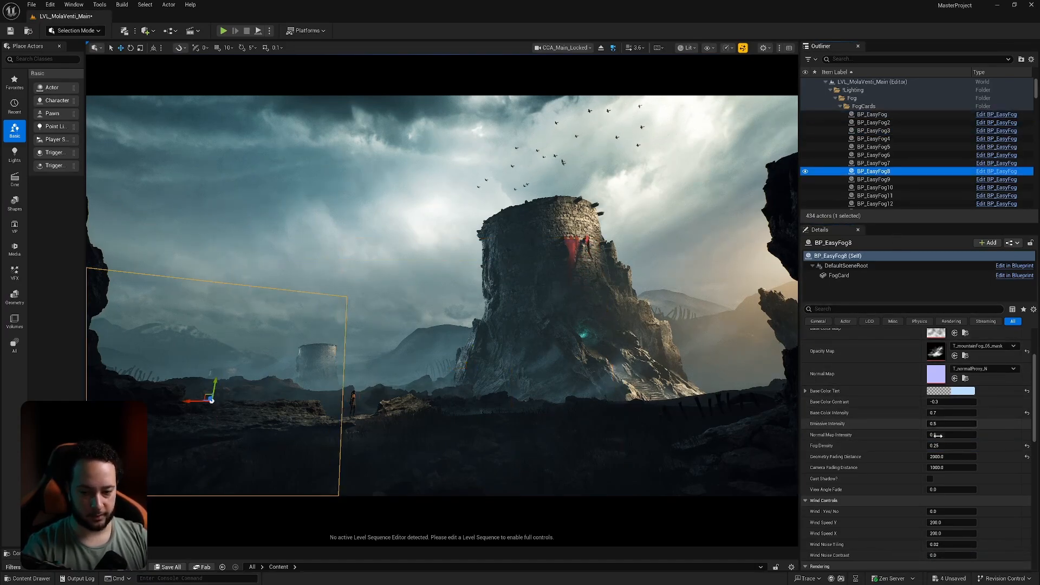
{"action": "mouse_move", "coordinate": [938, 446]}
{"action": "left_mouse_down"}
{"action": "mouse_move", "coordinate": [986, 446]}
{"action": "mouse_move", "coordinate": [938, 446]}
{"action": "left_mouse_up"}
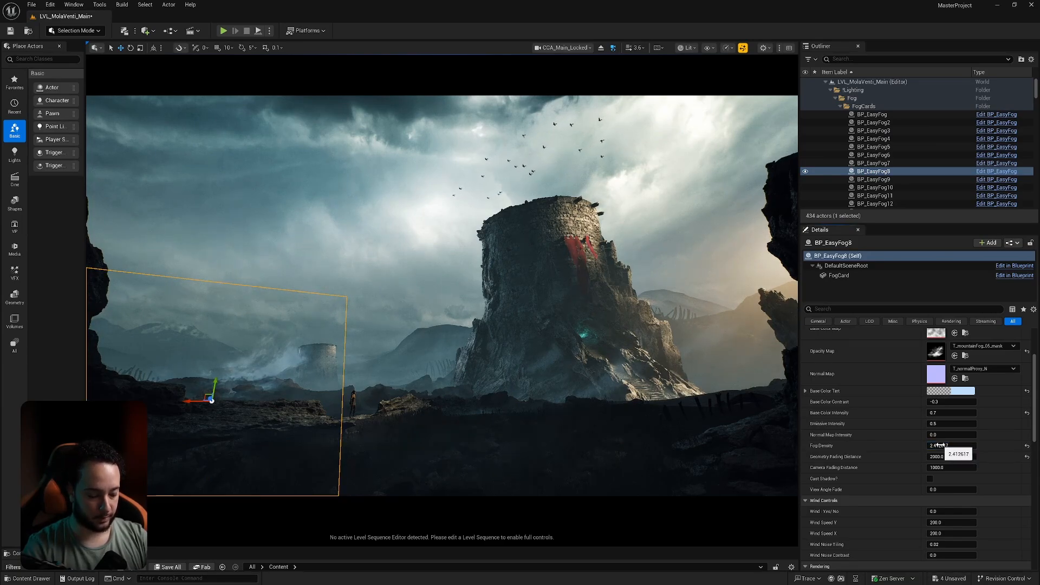
{"action": "key", "text": "ctrl+z"}
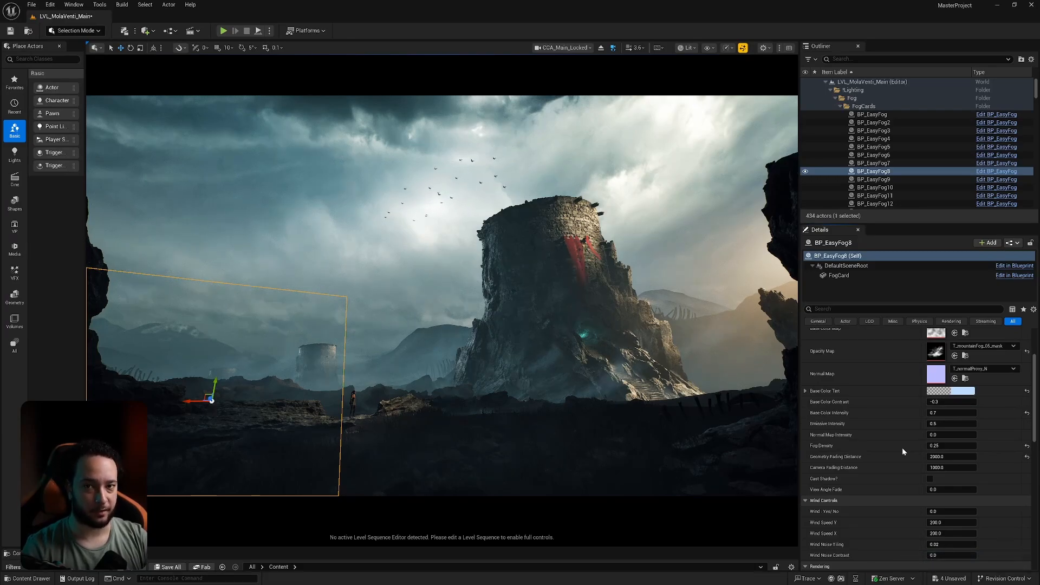
Collapse the FogCards folder and make the FogVolume folder visible
{"action": "scroll", "coordinate": [849, 151], "scroll_direction": "up", "scroll_amount": 2}
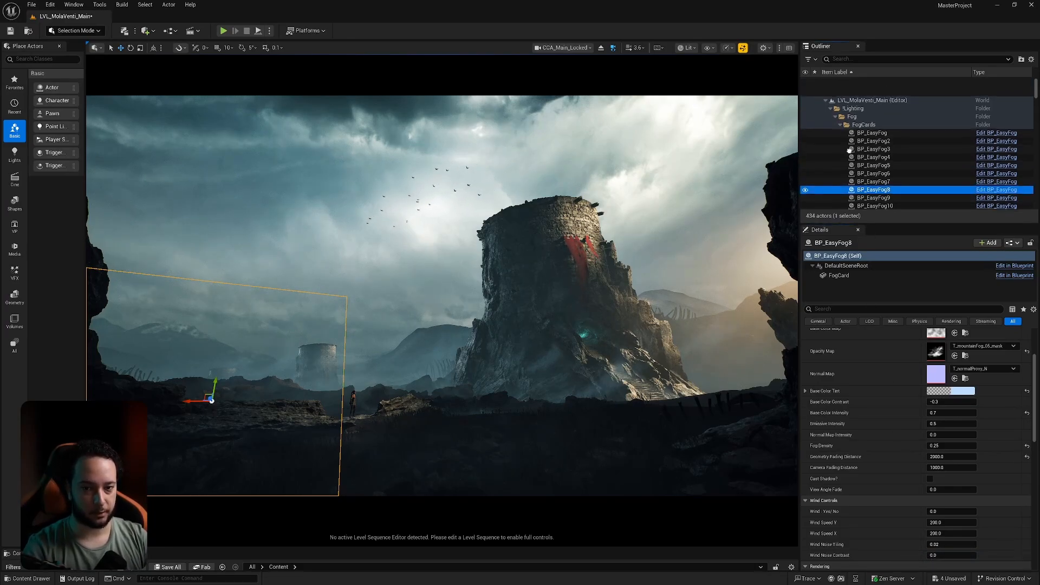
{"action": "left_click", "coordinate": [840, 106]}
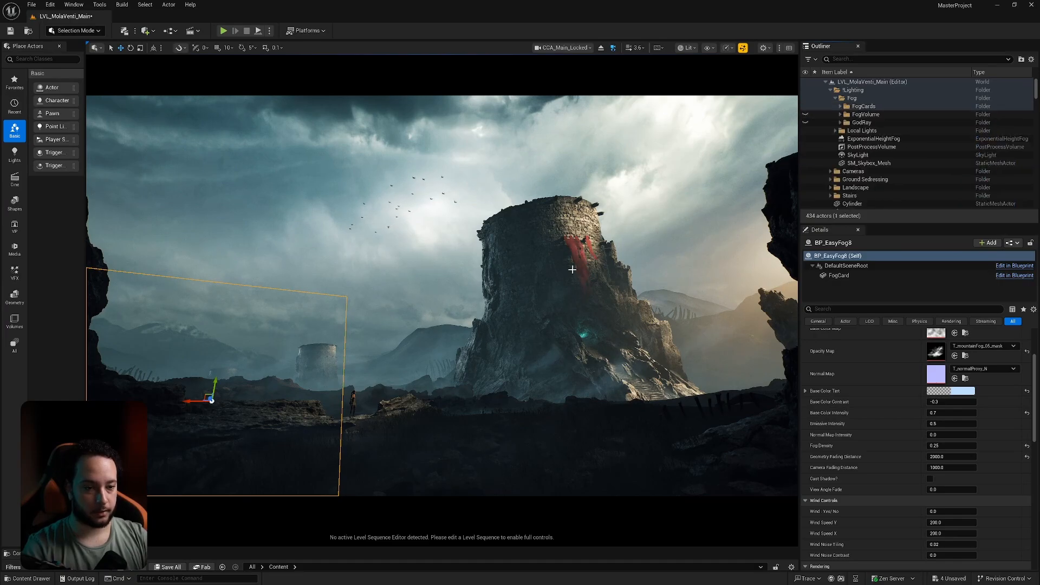
{"action": "key", "text": "g"}
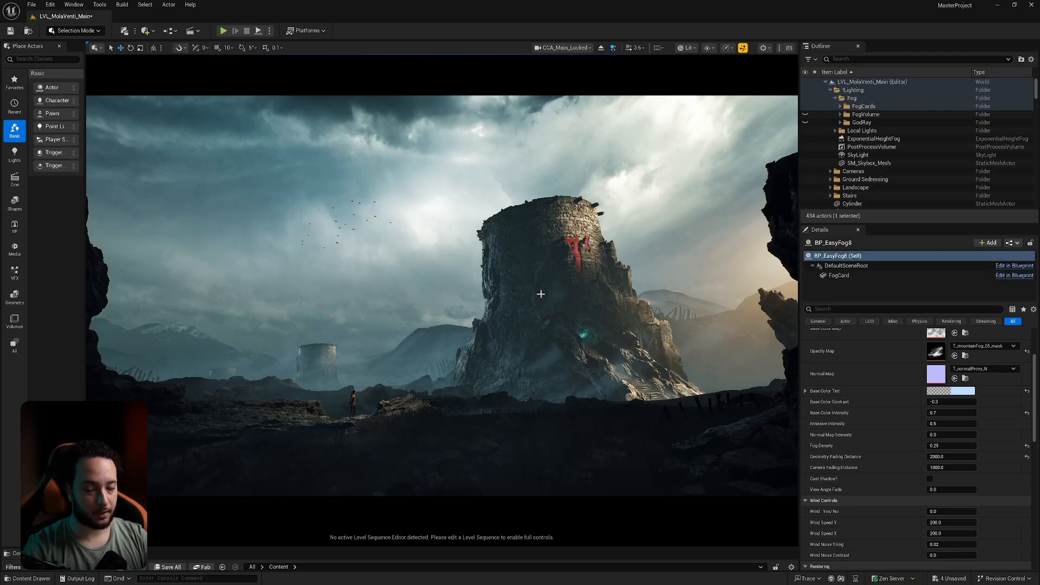
{"action": "left_click", "coordinate": [821, 114]}
{"action": "left_click", "coordinate": [805, 114]}
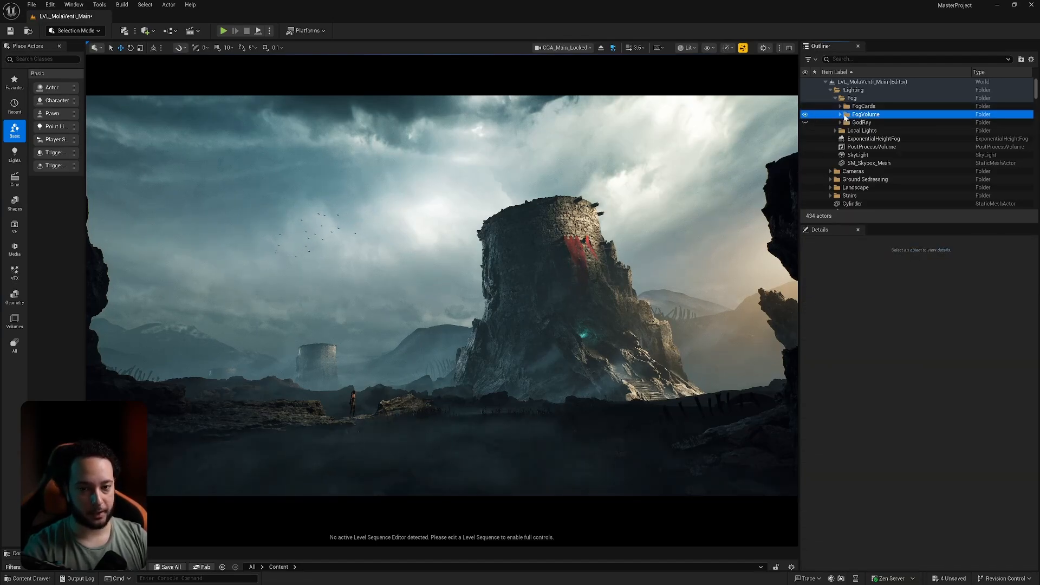
Select the Cube in the FogVolume folder, try moving it, undo the move, and hide its selection outline
{"action": "left_click", "coordinate": [840, 114]}
{"action": "left_click", "coordinate": [862, 122]}
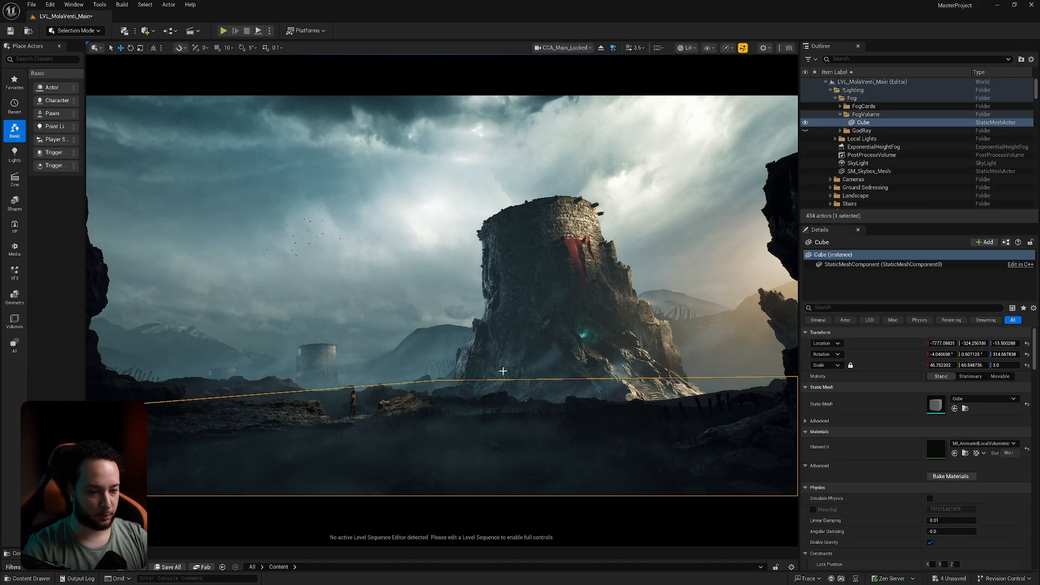
{"action": "mouse_move", "coordinate": [503, 371]}
{"action": "left_mouse_down", "text": "ctrl"}
{"action": "mouse_move", "coordinate": [503, 330]}
{"action": "mouse_move", "coordinate": [503, 365]}
{"action": "left_mouse_up", "text": "ctrl"}
{"action": "key", "text": "ctrl+z"}
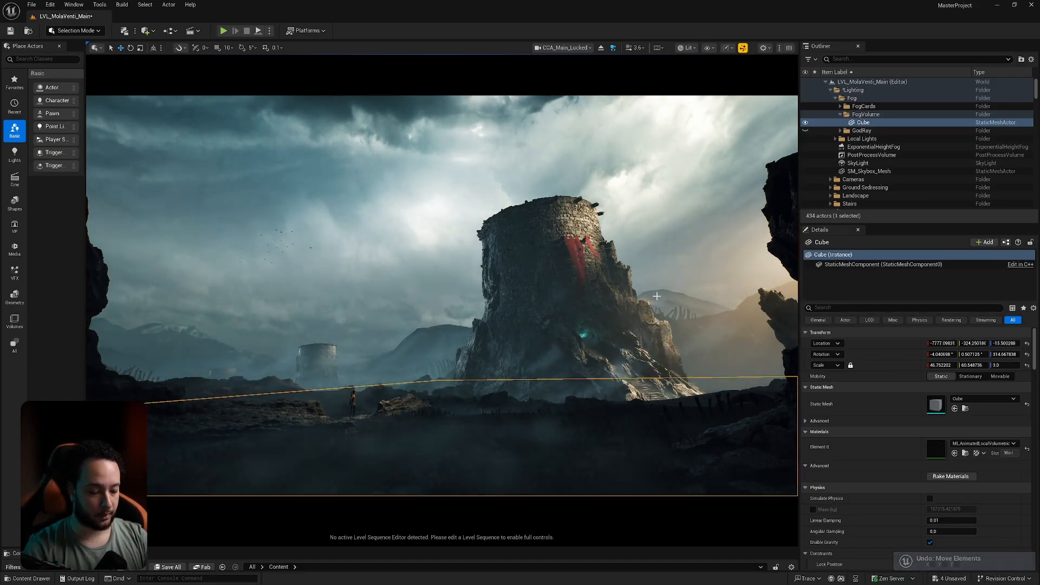
{"action": "key", "text": "g"}
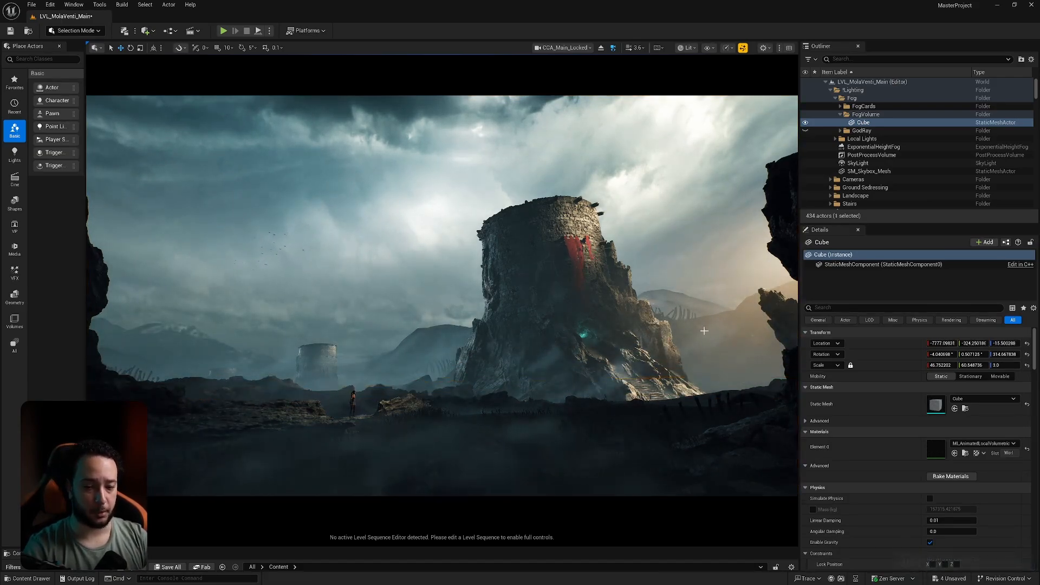
Select BP_GodRay1 in the GodRay folder and make it visible, toggling it for comparison
{"action": "left_click", "coordinate": [840, 130]}
{"action": "left_click", "coordinate": [836, 139]}
{"action": "left_click", "coordinate": [806, 140]}
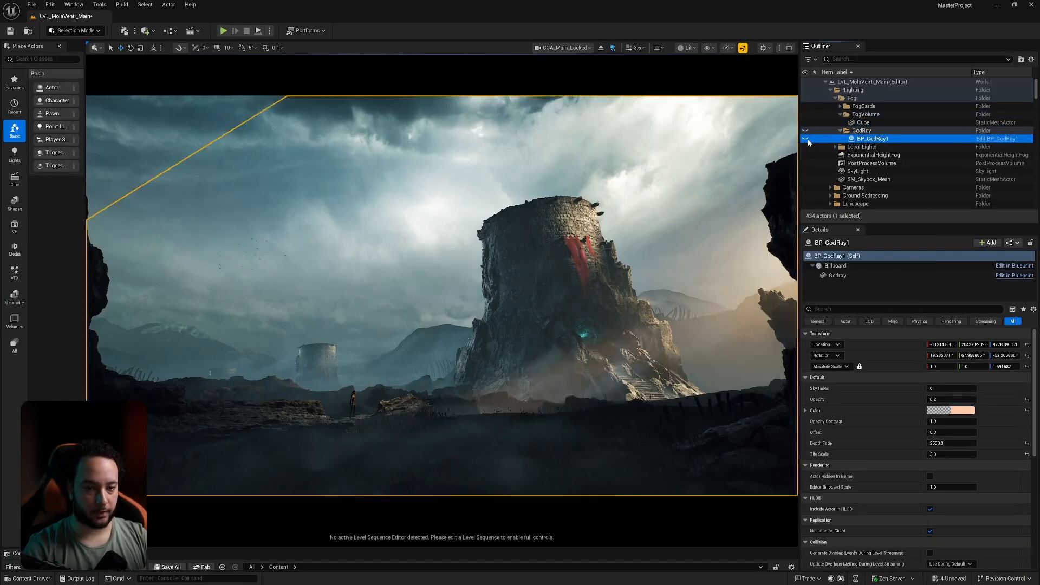
{"action": "left_click", "coordinate": [806, 140]}
{"action": "left_click", "coordinate": [806, 141]}
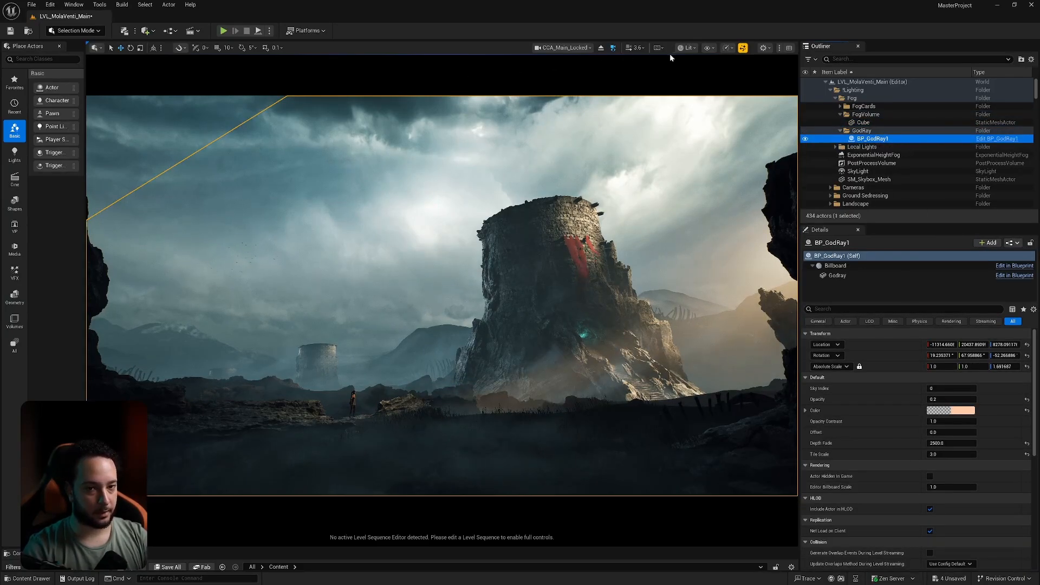
Leave the locked camera and examine BP_GodRay1's placement beside the tower from a wide free perspective view
{"action": "left_click", "coordinate": [600, 48]}
{"action": "key", "text": "f"}
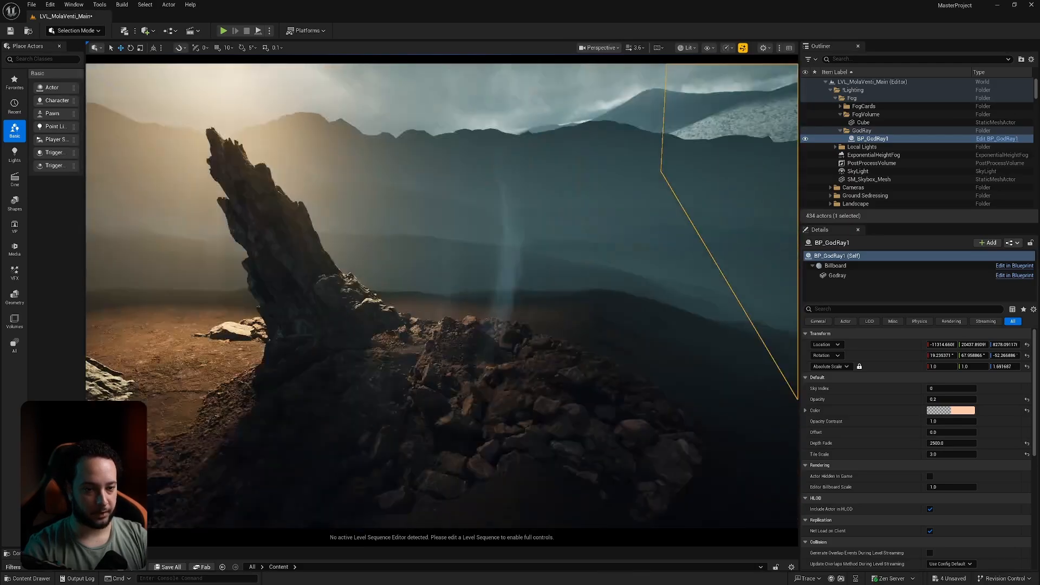
{"action": "key", "text": "s"}
{"action": "right_click_drag", "start_coordinate": [442, 296], "coordinate": [425, 262]}
{"action": "key", "text": "s"}
{"action": "key", "text": "q"}
{"action": "key", "text": "w"}
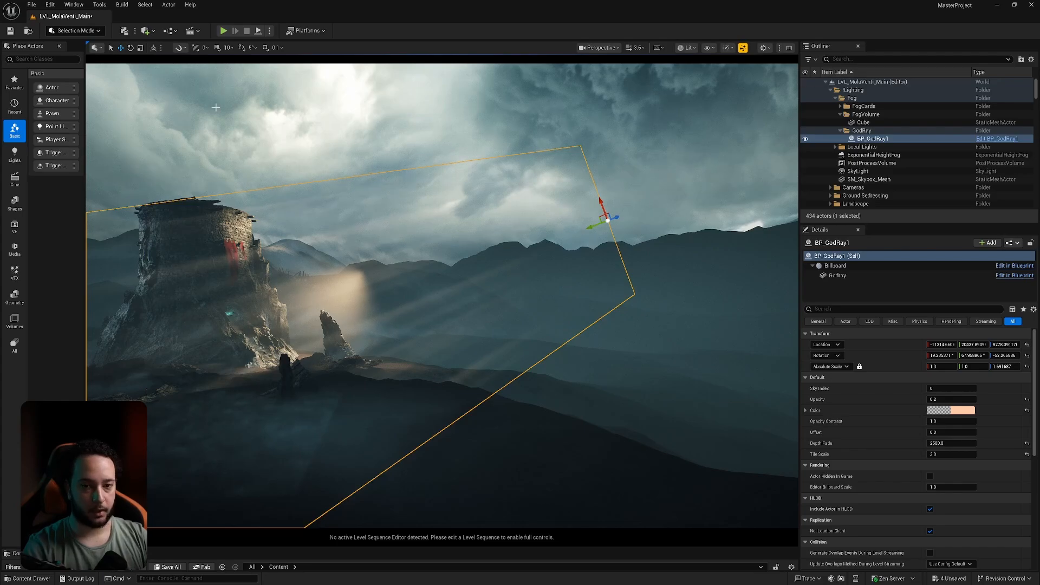
Return the viewport to the CCA_Main_Locked camera, hide the selection outline in game view, and collapse the GodRay folder
{"action": "left_click", "coordinate": [615, 50]}
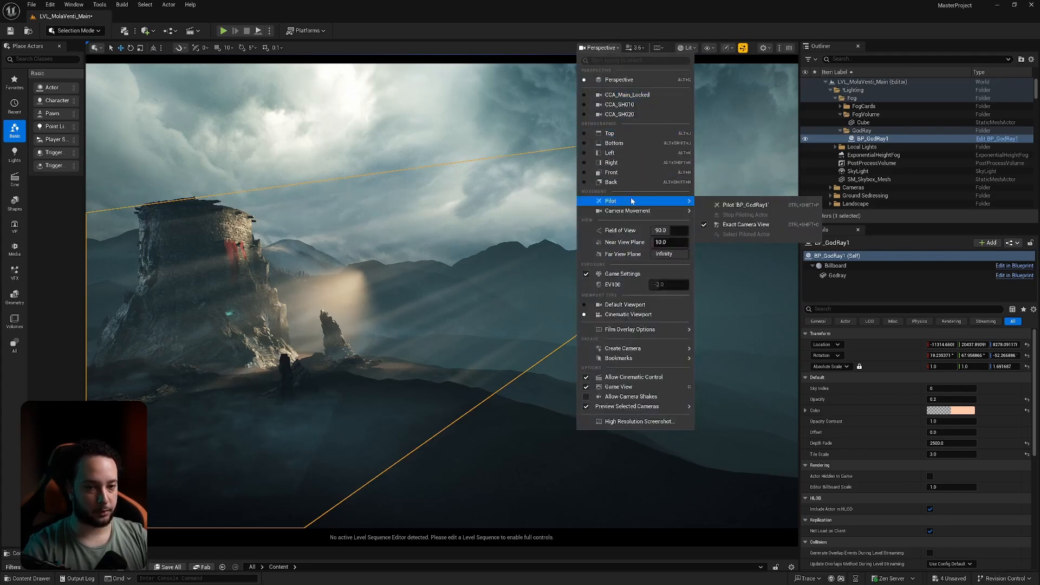
{"action": "left_click", "coordinate": [628, 96]}
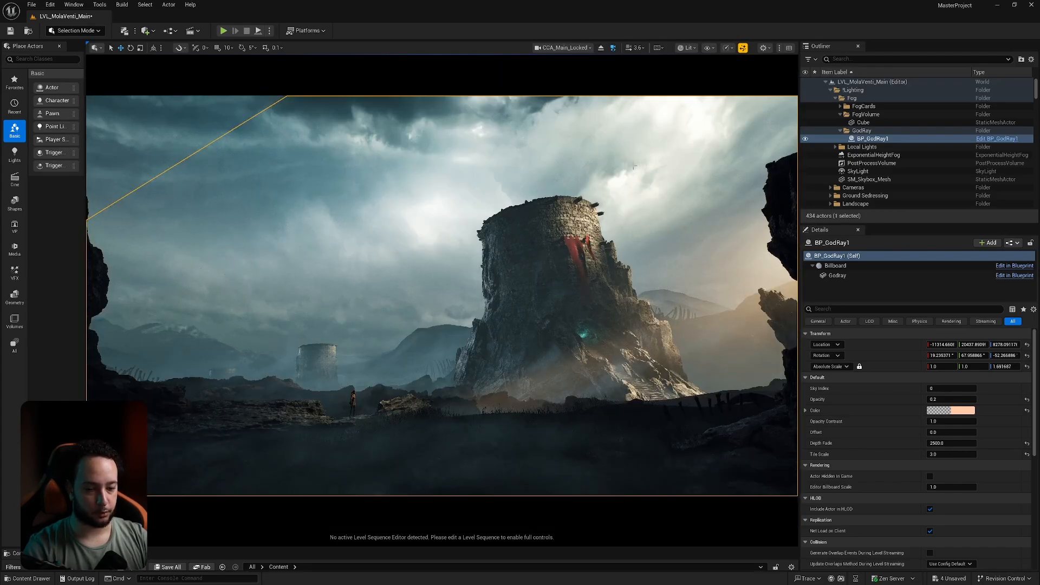
{"action": "key", "text": "g"}
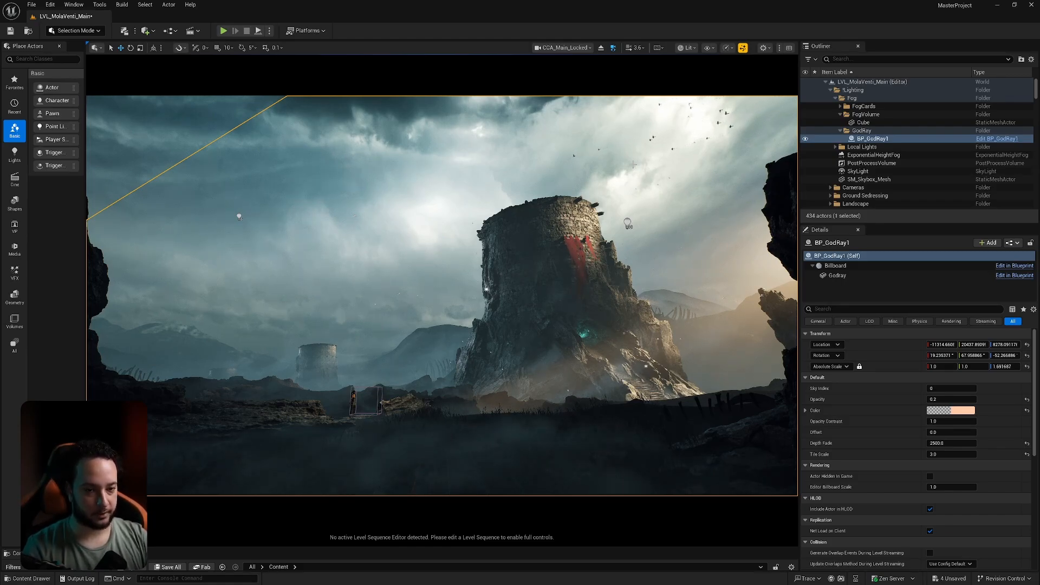
{"action": "key", "text": "g"}
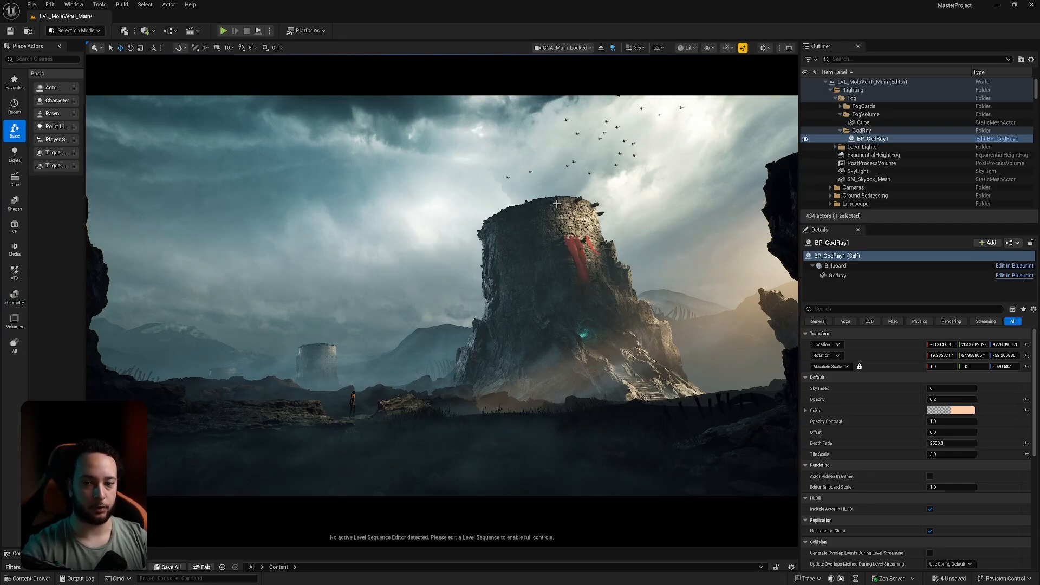
{"action": "left_click", "coordinate": [841, 130]}
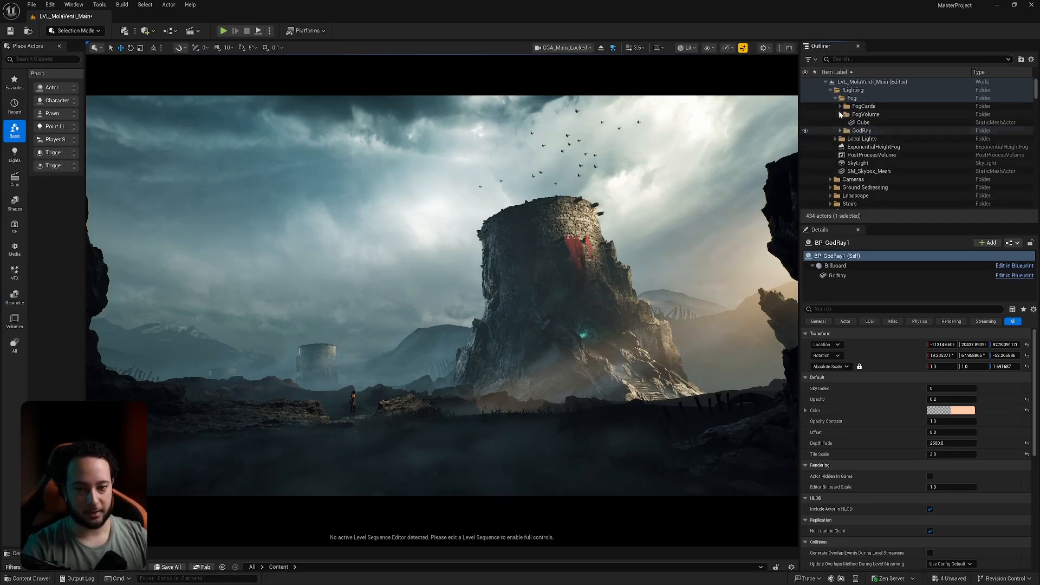
Collapse the Fog folder, select PostProcessVolume, and enlarge the area showing its details
{"action": "left_click", "coordinate": [835, 98]}
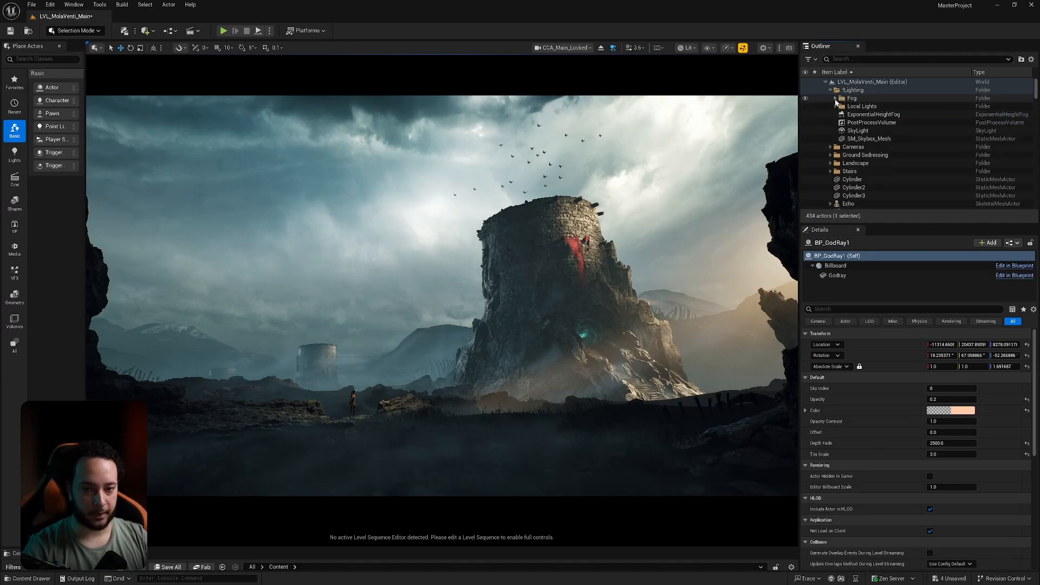
{"action": "left_click", "coordinate": [866, 122]}
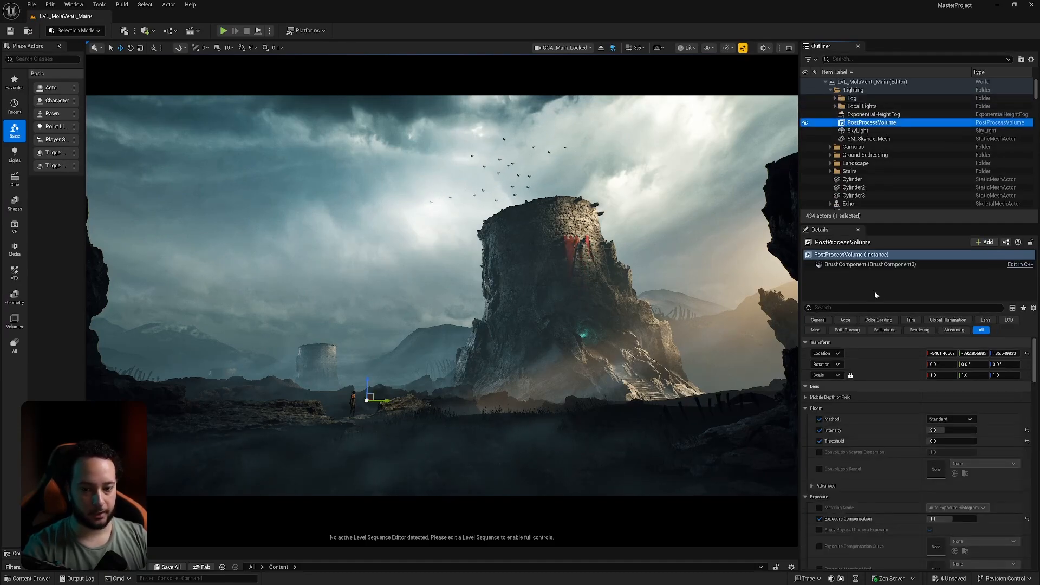
{"action": "left_click_drag", "start_coordinate": [884, 224], "coordinate": [885, 166]}
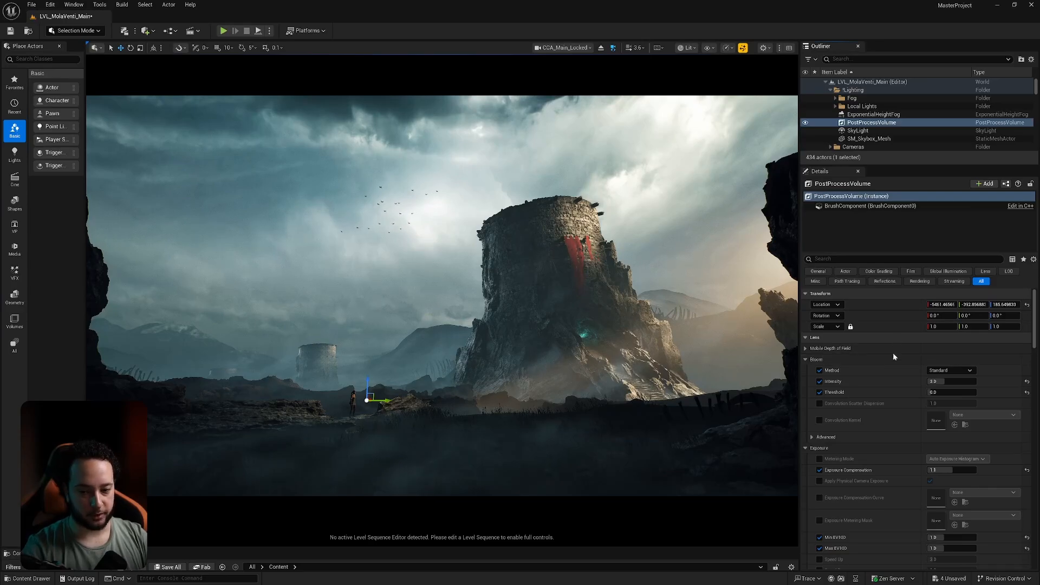
Turn the PostProcessVolume's Bloom Threshold override off and back on for comparison, and collapse the Bloom settings
{"action": "left_click", "coordinate": [818, 392]}
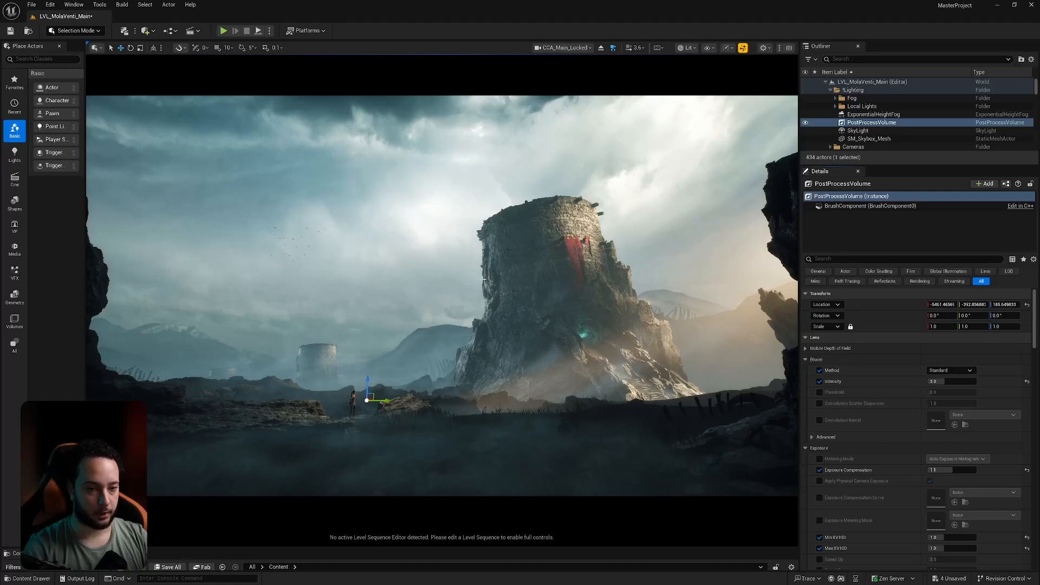
{"action": "left_click", "coordinate": [819, 392]}
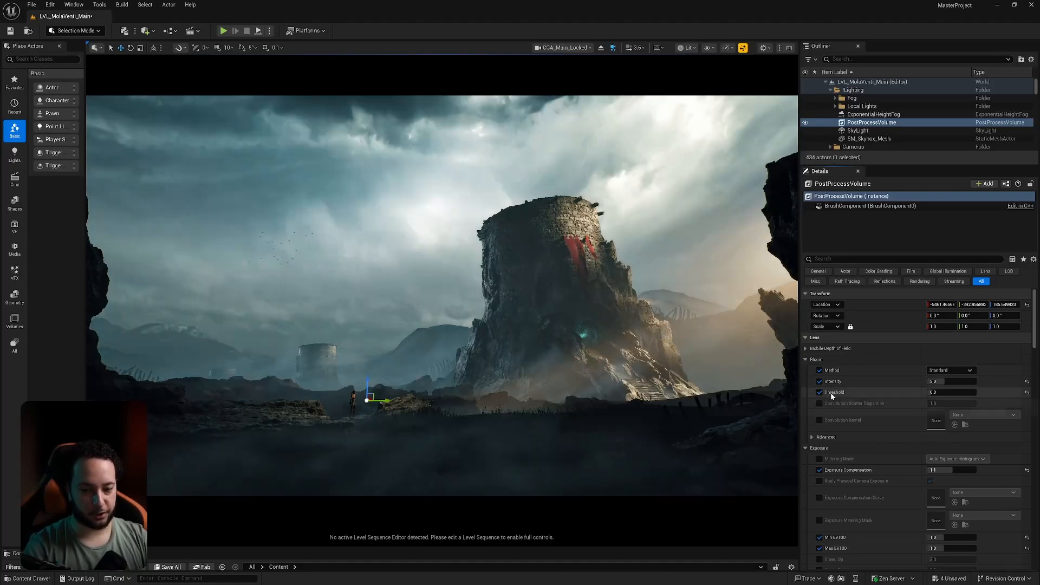
{"action": "mouse_move", "coordinate": [831, 397]}
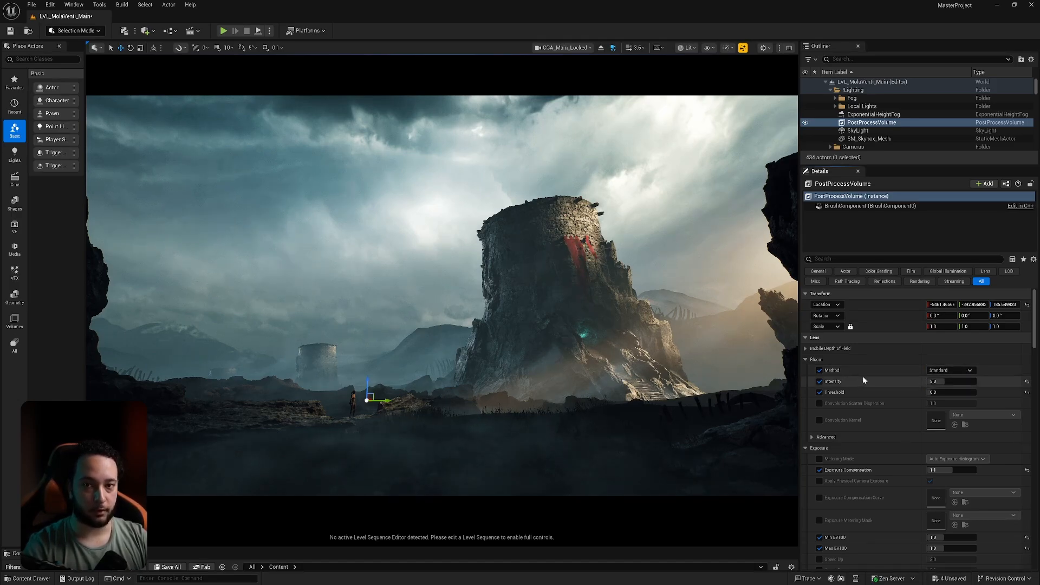
{"action": "left_click", "coordinate": [804, 360]}
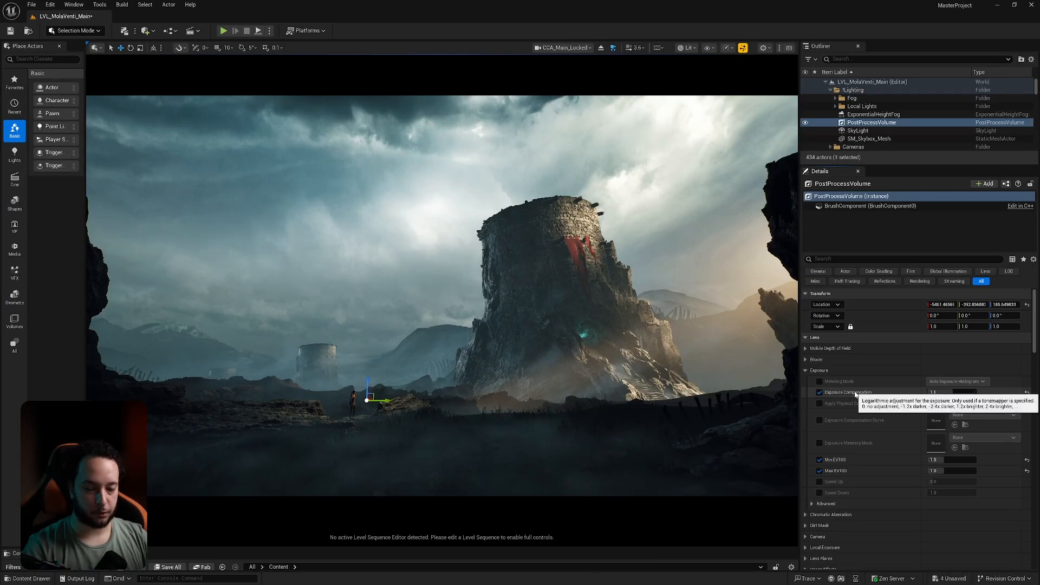
Try raising the Chromatic Aberration intensity to about 3.61, undo the change, and collapse its settings
{"action": "left_click", "coordinate": [806, 371]}
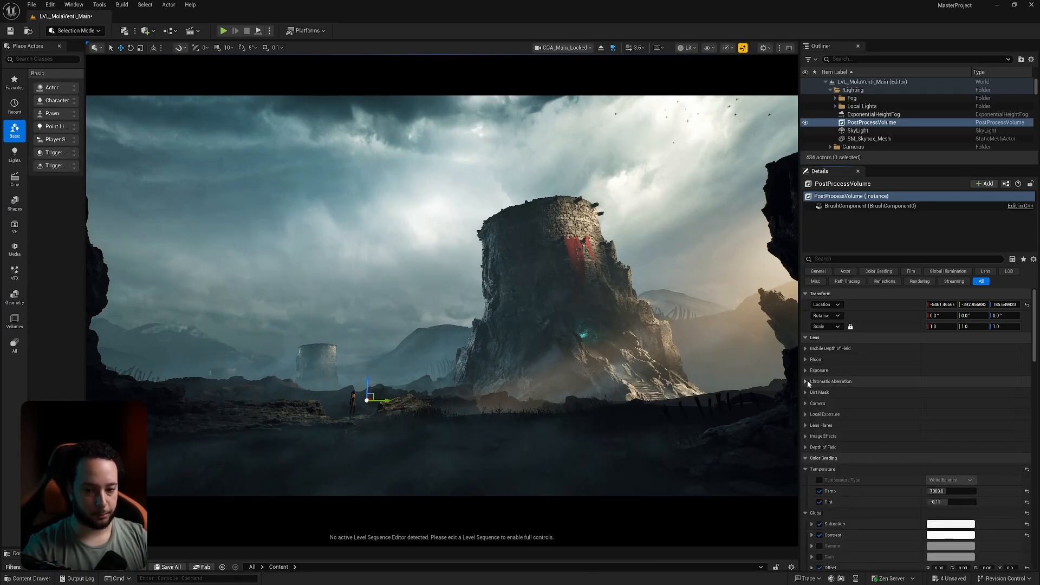
{"action": "left_click", "coordinate": [806, 381]}
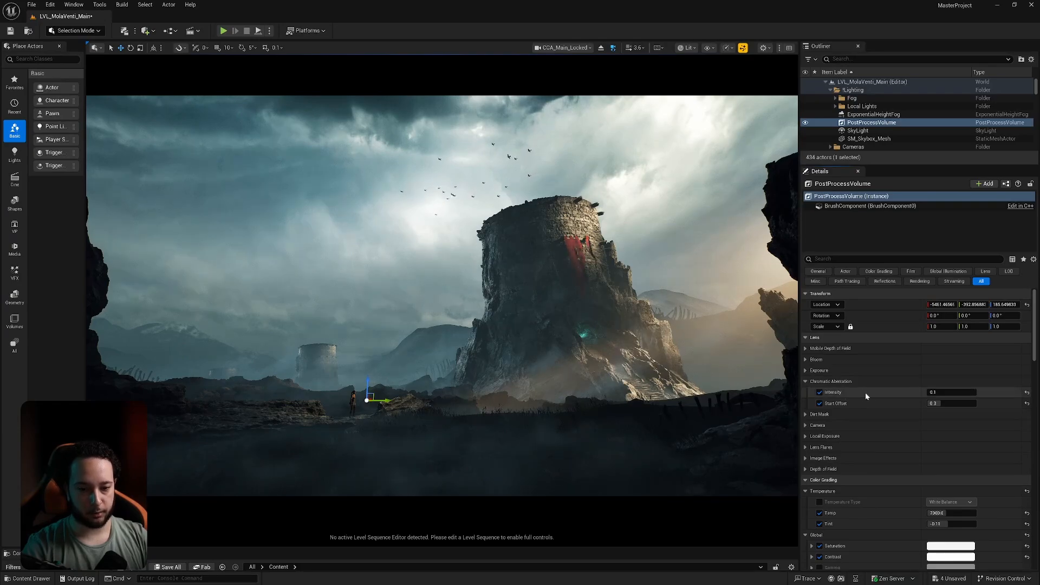
{"action": "left_click_drag", "start_coordinate": [942, 394], "coordinate": [945, 392]}
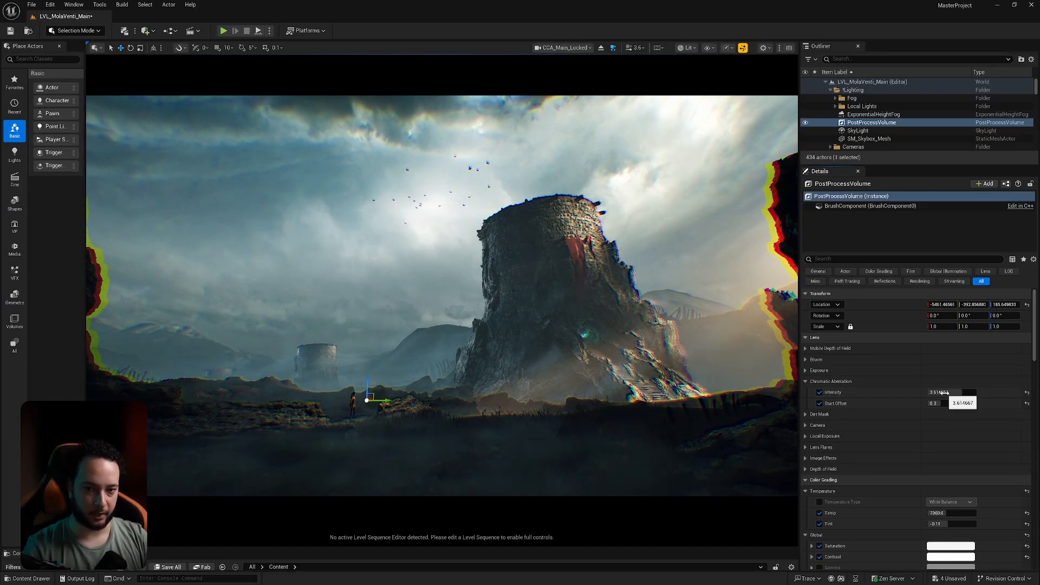
{"action": "key", "text": "ctrl+z"}
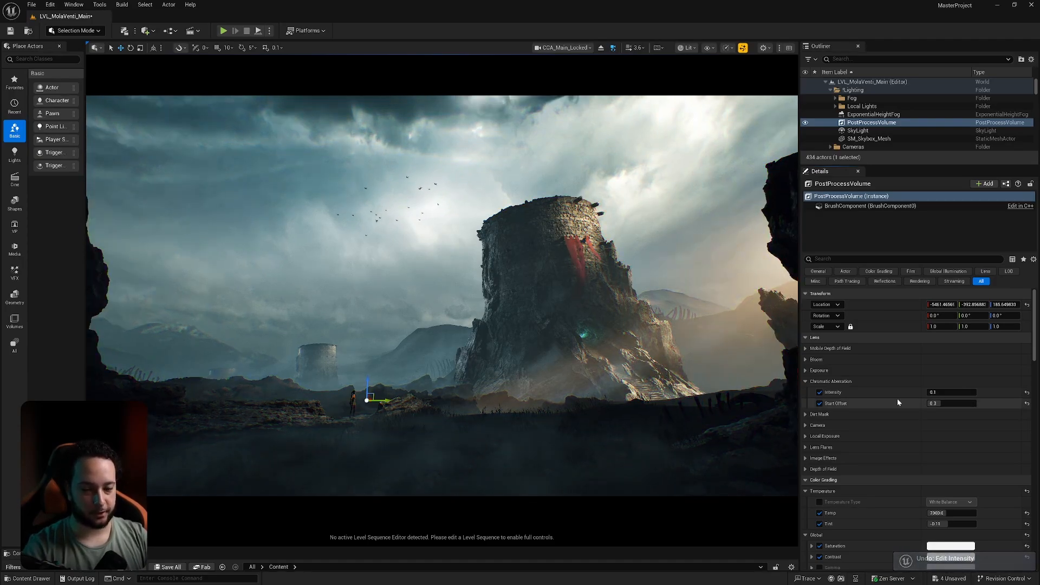
{"action": "left_click", "coordinate": [805, 382]}
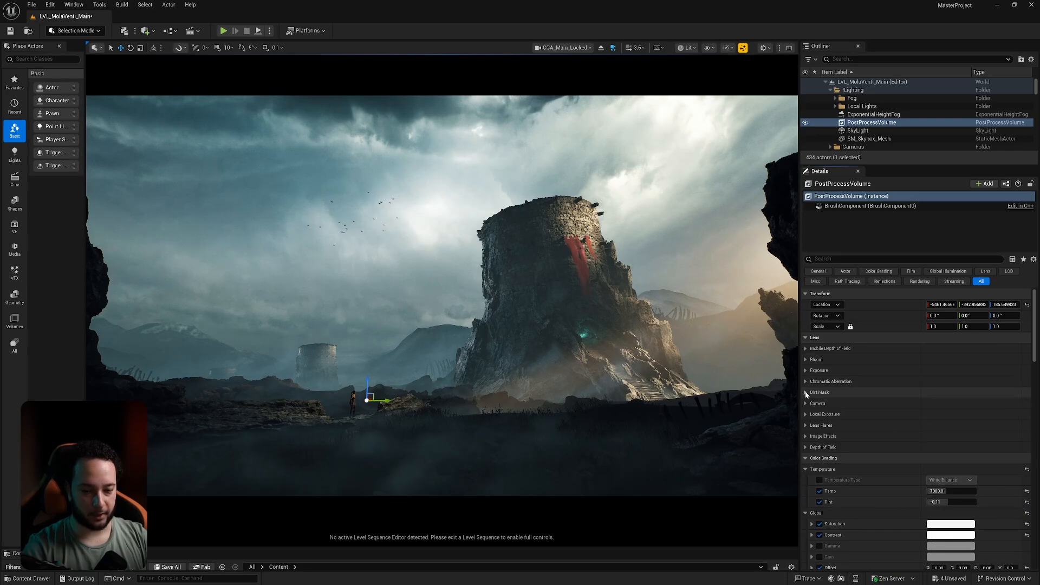
Examine the Dirt Mask, Camera, Local Exposure, Lens Flares and Image Effects settings, collapsing each one after viewing
{"action": "left_click", "coordinate": [805, 392]}
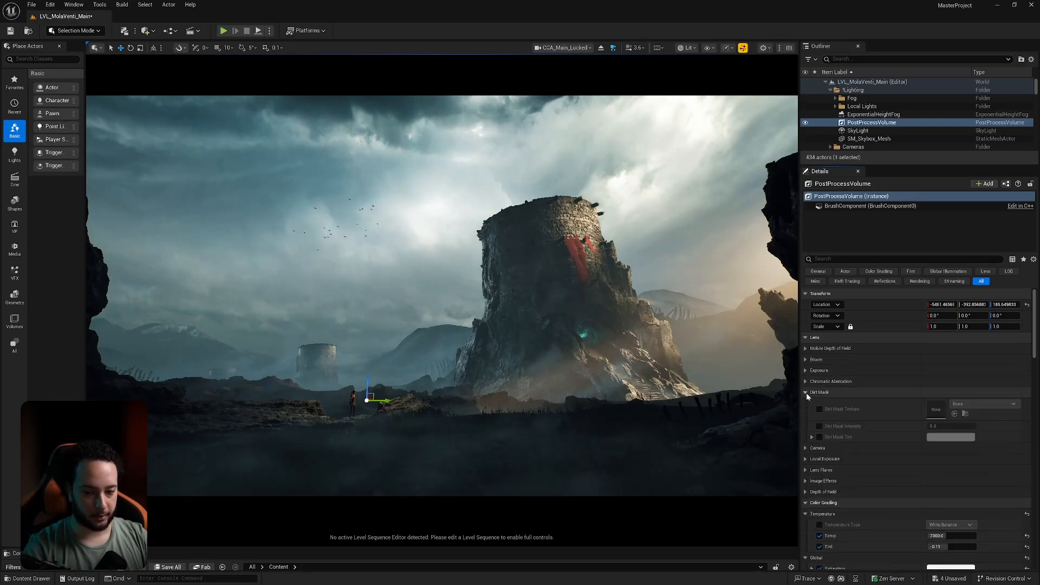
{"action": "left_click", "coordinate": [805, 392]}
{"action": "left_click", "coordinate": [806, 404]}
{"action": "left_click", "coordinate": [806, 404]}
{"action": "left_click", "coordinate": [806, 415]}
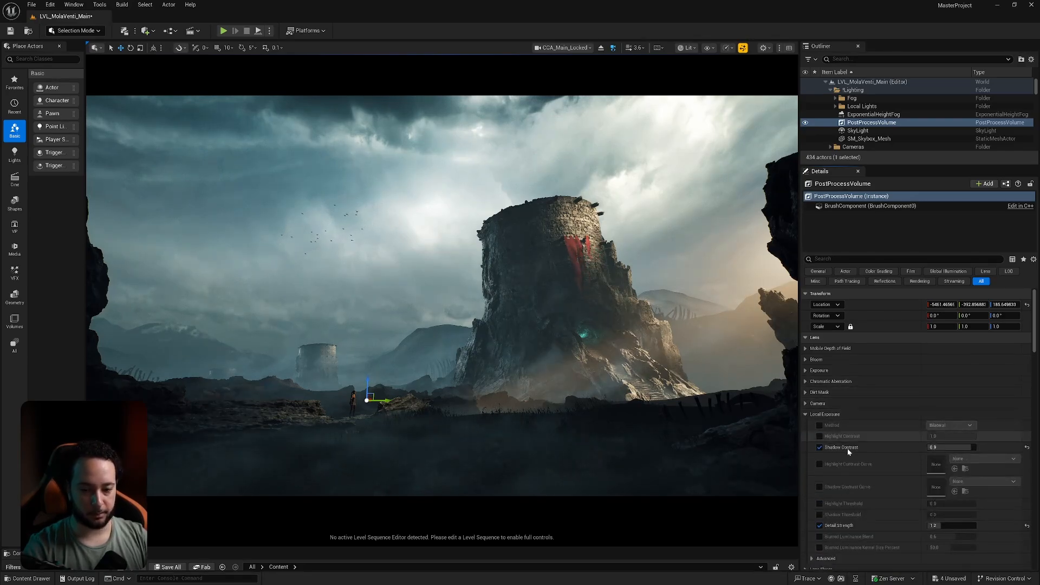
{"action": "scroll", "coordinate": [823, 409], "scroll_direction": "down", "scroll_amount": 2}
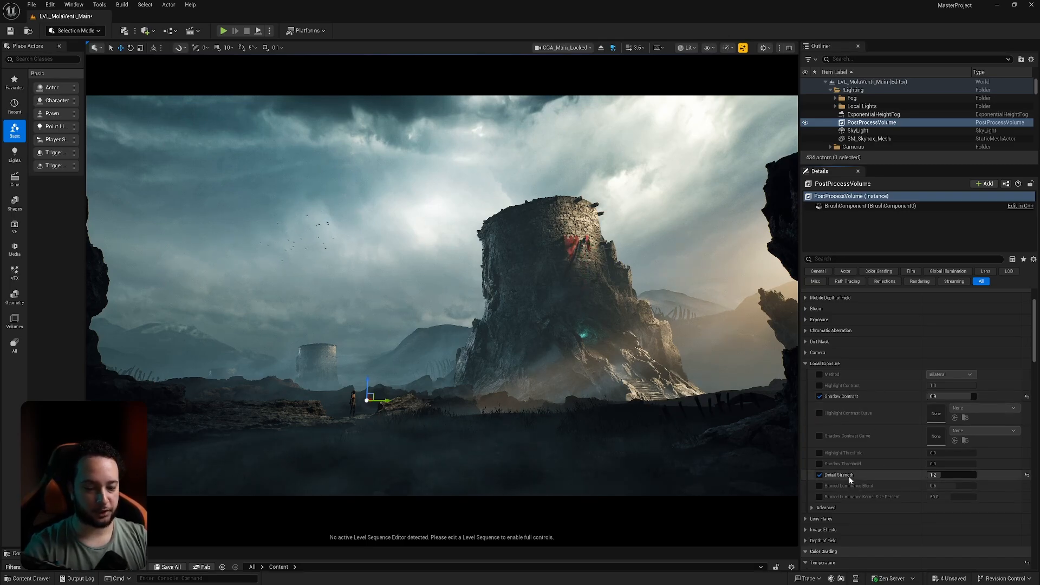
{"action": "left_click", "coordinate": [805, 363]}
{"action": "left_click", "coordinate": [805, 374]}
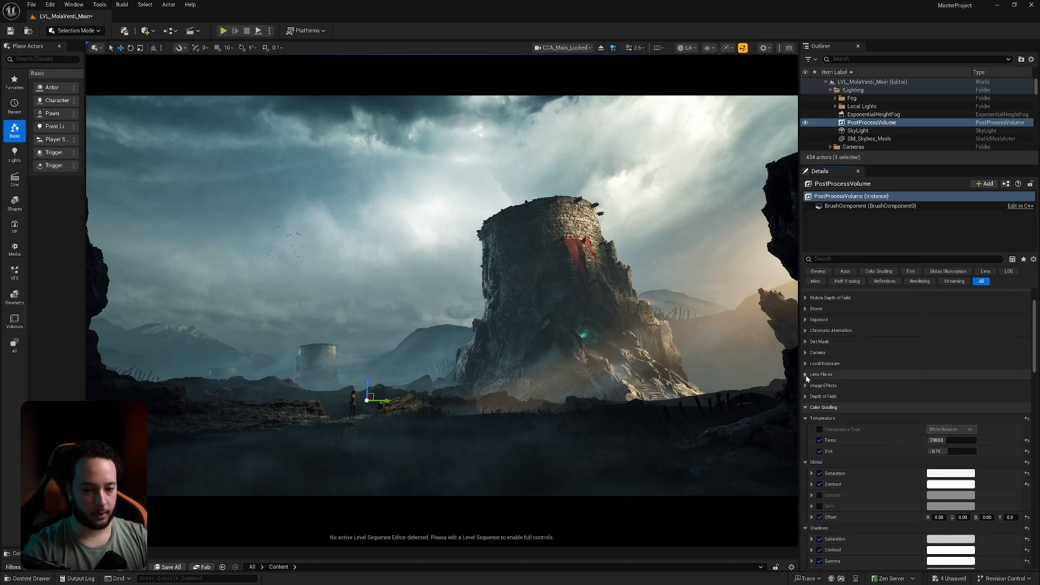
{"action": "left_click", "coordinate": [805, 374]}
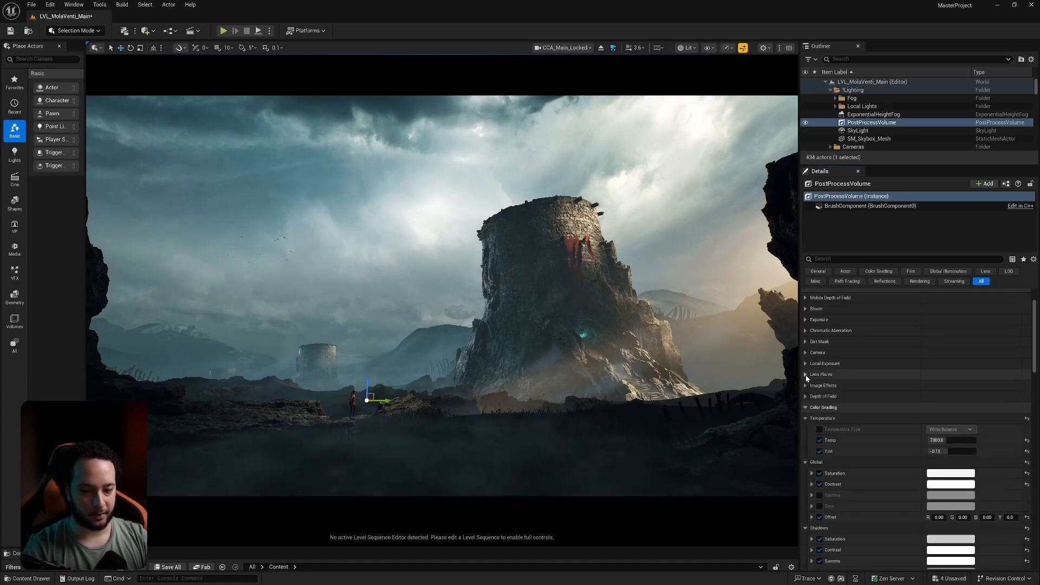
{"action": "left_click", "coordinate": [805, 386]}
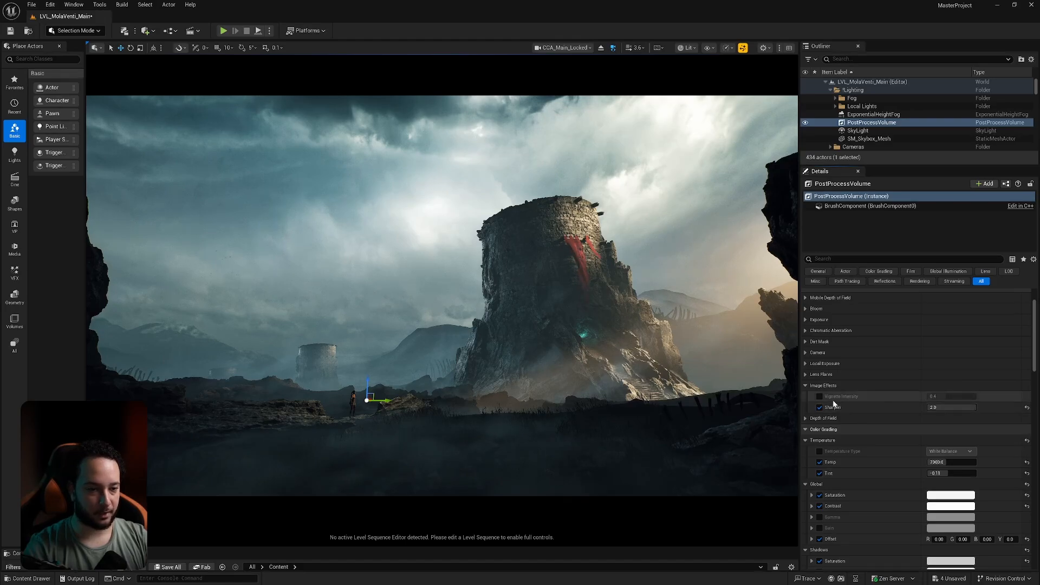
{"action": "left_click", "coordinate": [805, 386]}
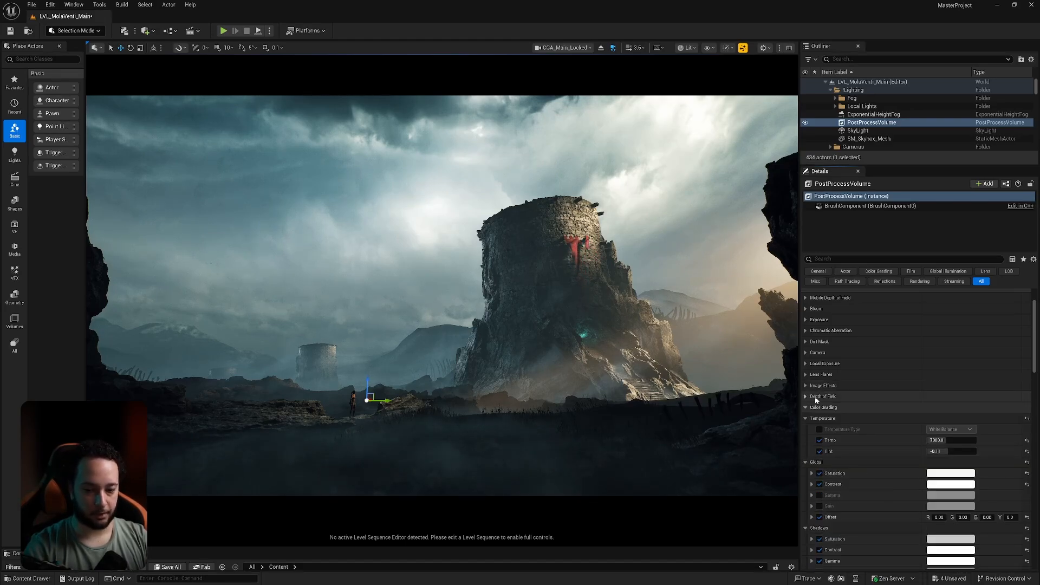
Toggle the color grading Temp and Tint overrides off and on for comparison, and collapse the Temperature settings
{"action": "scroll", "coordinate": [806, 374], "scroll_direction": "down", "scroll_amount": 4}
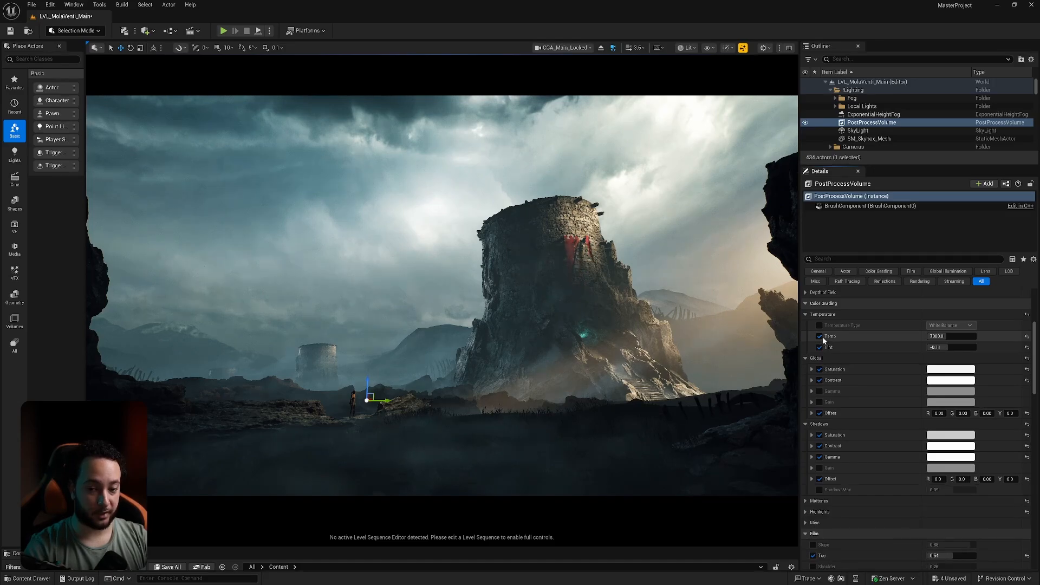
{"action": "left_click", "coordinate": [820, 336]}
{"action": "left_click", "coordinate": [820, 336]}
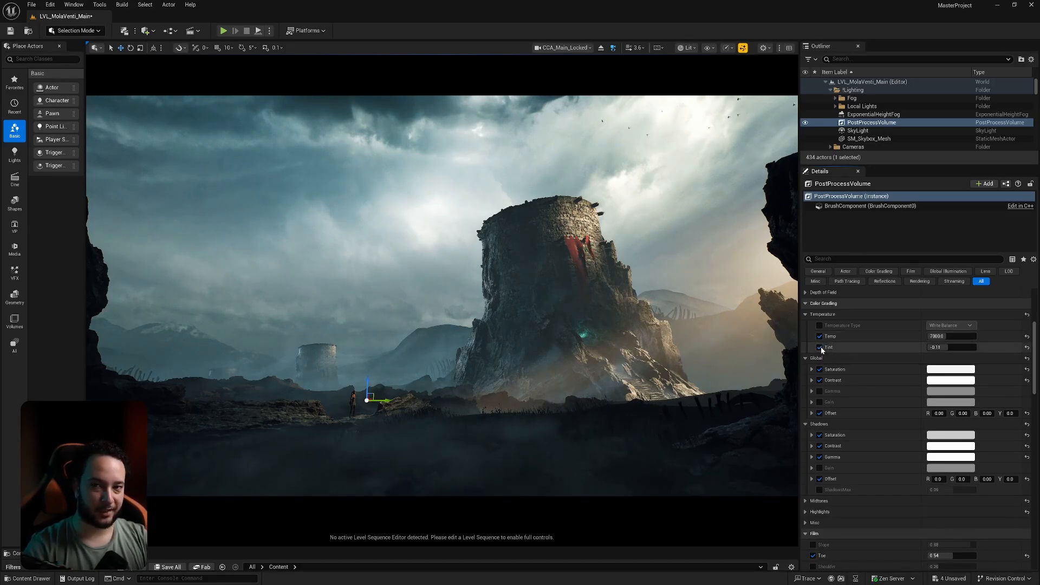
{"action": "left_click", "coordinate": [820, 347]}
{"action": "left_click", "coordinate": [820, 347]}
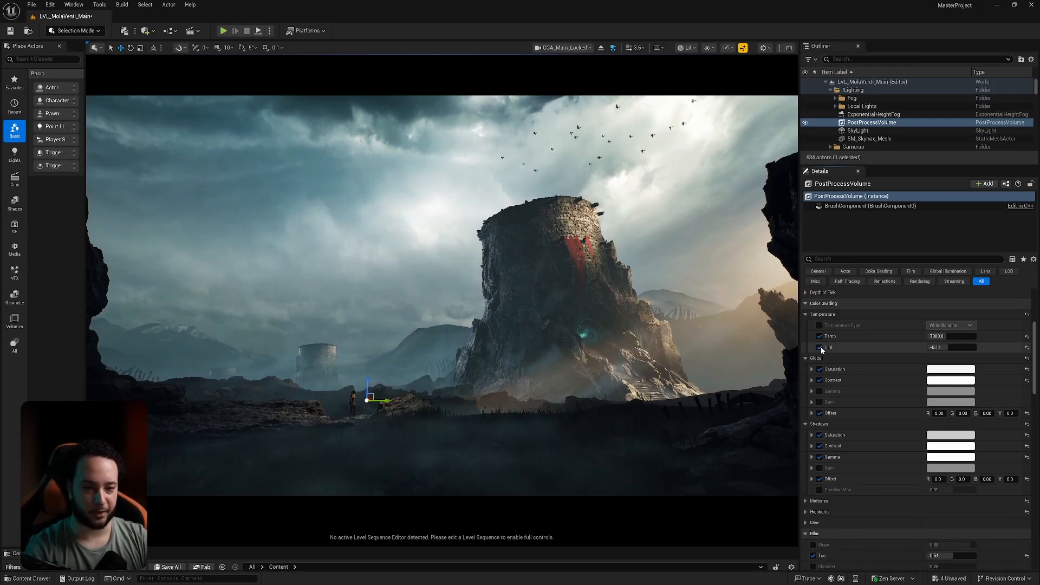
{"action": "left_click", "coordinate": [805, 314]}
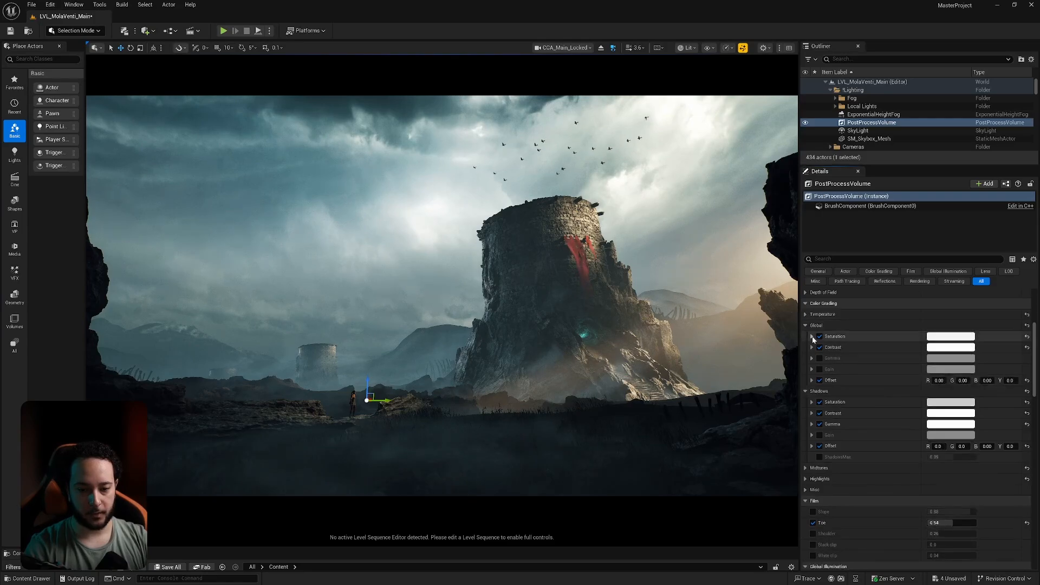
Show the Global Saturation color wheel and toggle its override off and on to compare the image
{"action": "left_click", "coordinate": [812, 336]}
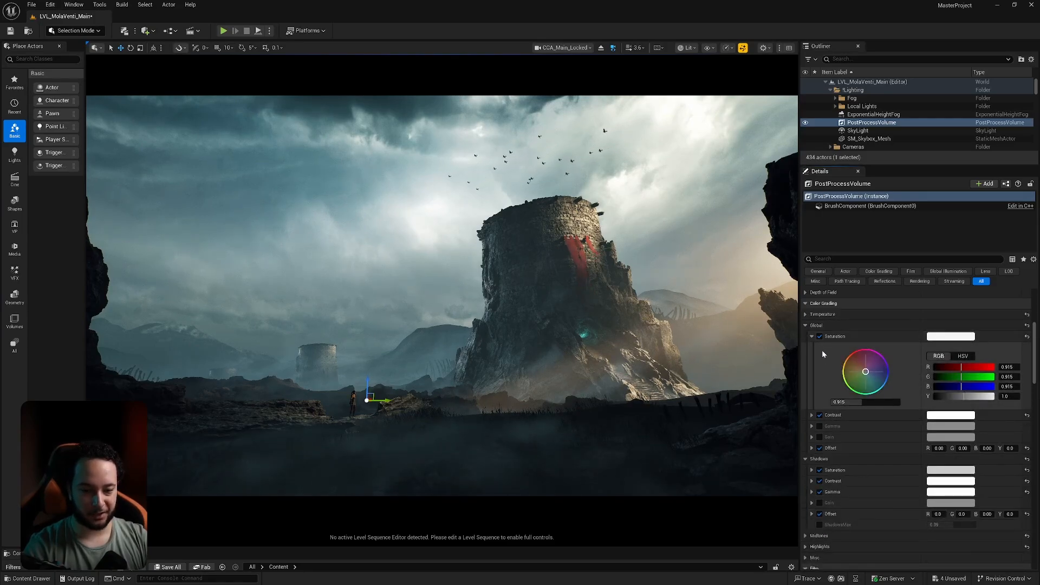
{"action": "left_click", "coordinate": [819, 337]}
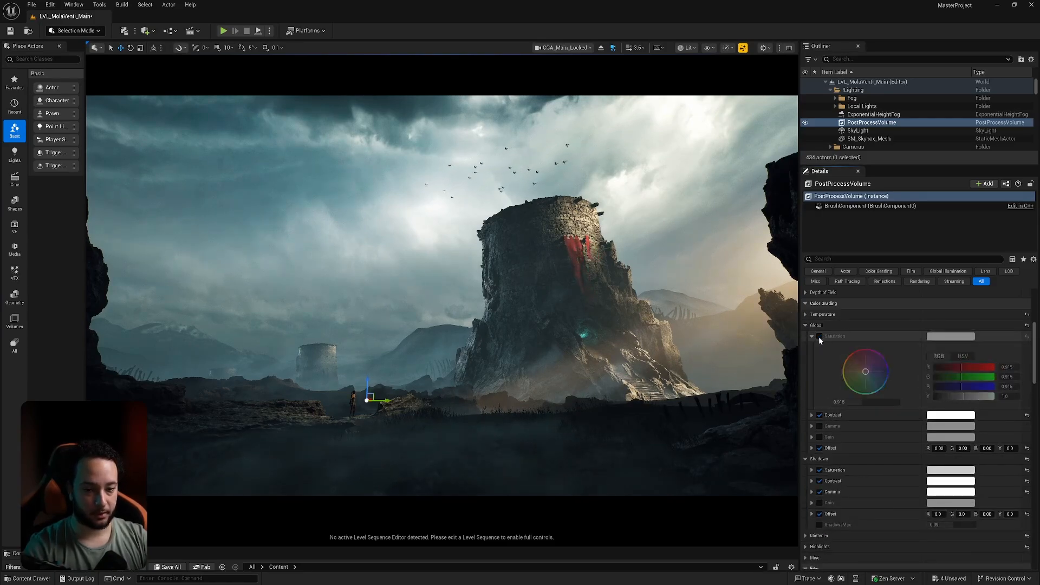
{"action": "left_click", "coordinate": [819, 336]}
{"action": "left_click", "coordinate": [813, 337]}
Show the Global Contrast color wheel and toggle its override off and on repeatedly to compare the image
{"action": "left_click", "coordinate": [812, 347]}
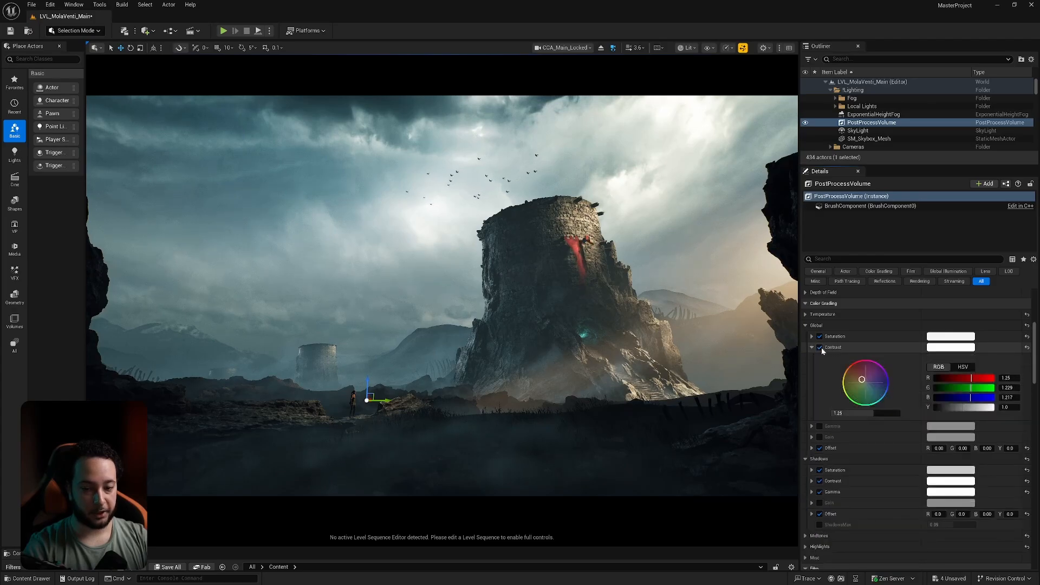
{"action": "left_click", "coordinate": [819, 347]}
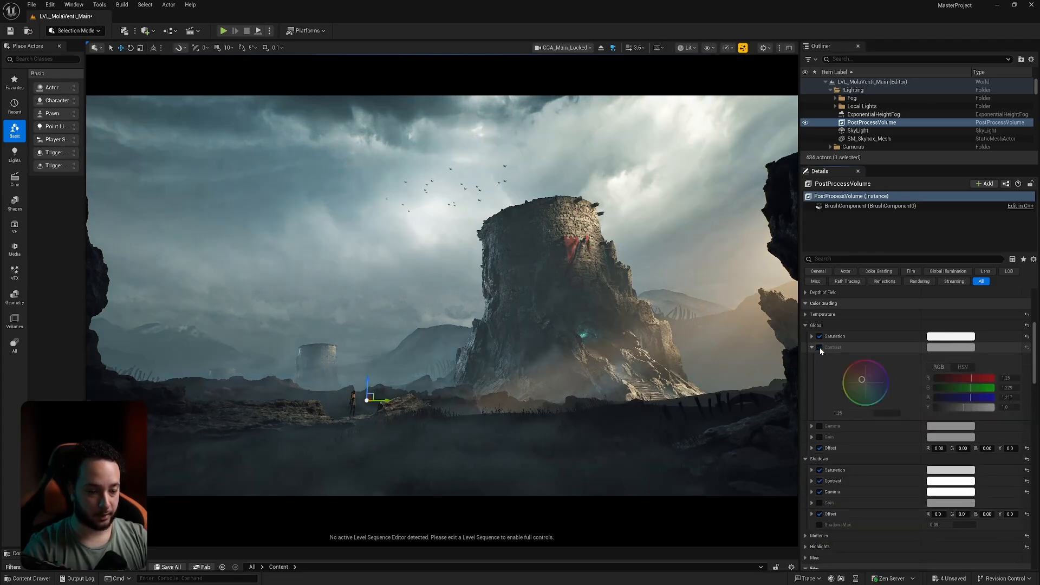
{"action": "left_click", "coordinate": [819, 348]}
{"action": "left_click", "coordinate": [819, 347]}
{"action": "left_click", "coordinate": [819, 347]}
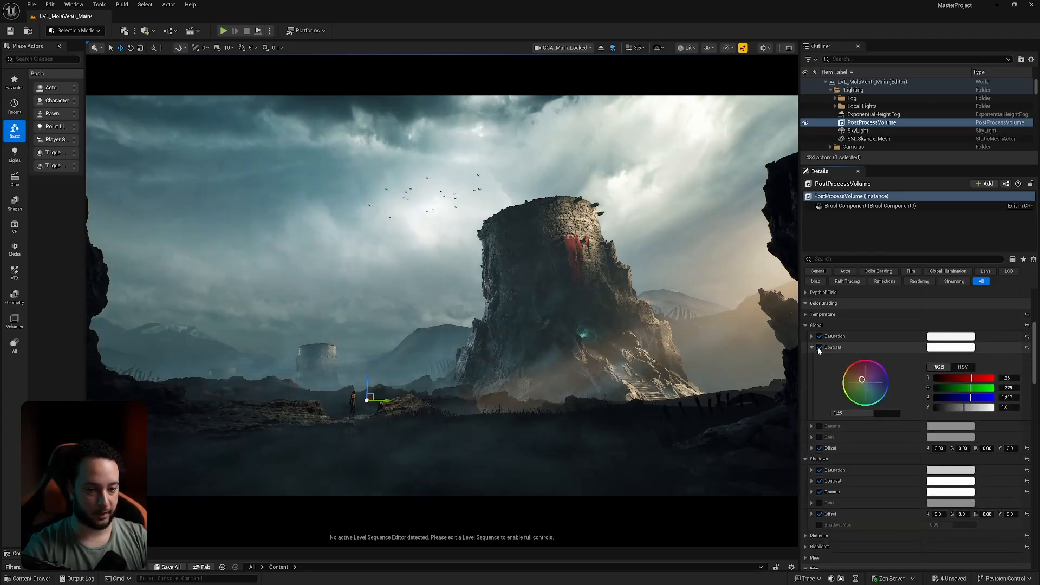
{"action": "left_click", "coordinate": [812, 347]}
Toggle the Global Offset override off and on for comparison, and collapse the Global color grading settings
{"action": "left_click", "coordinate": [812, 379]}
{"action": "left_click", "coordinate": [819, 380]}
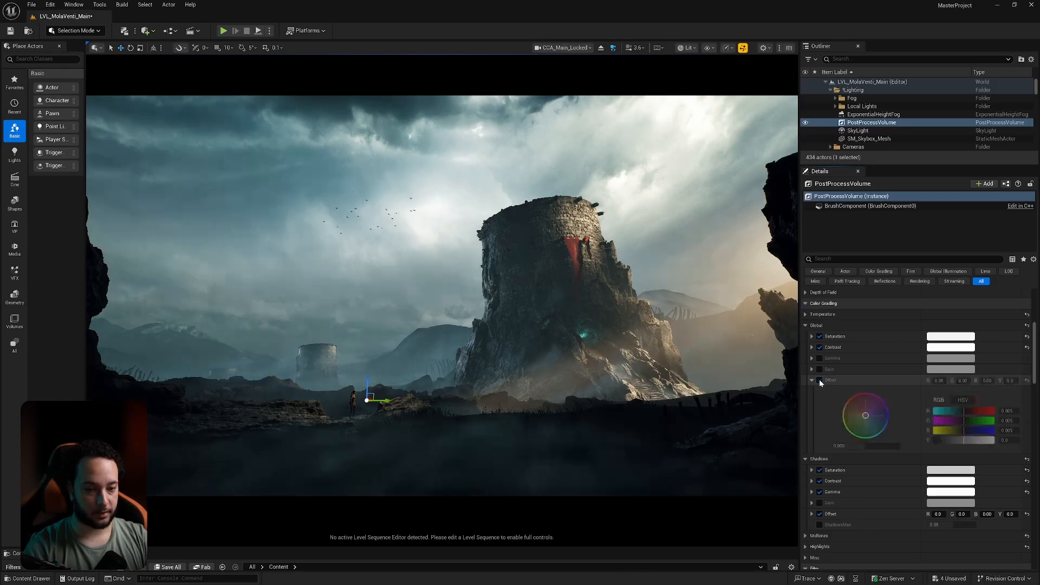
{"action": "left_click", "coordinate": [818, 379]}
{"action": "left_click", "coordinate": [811, 379]}
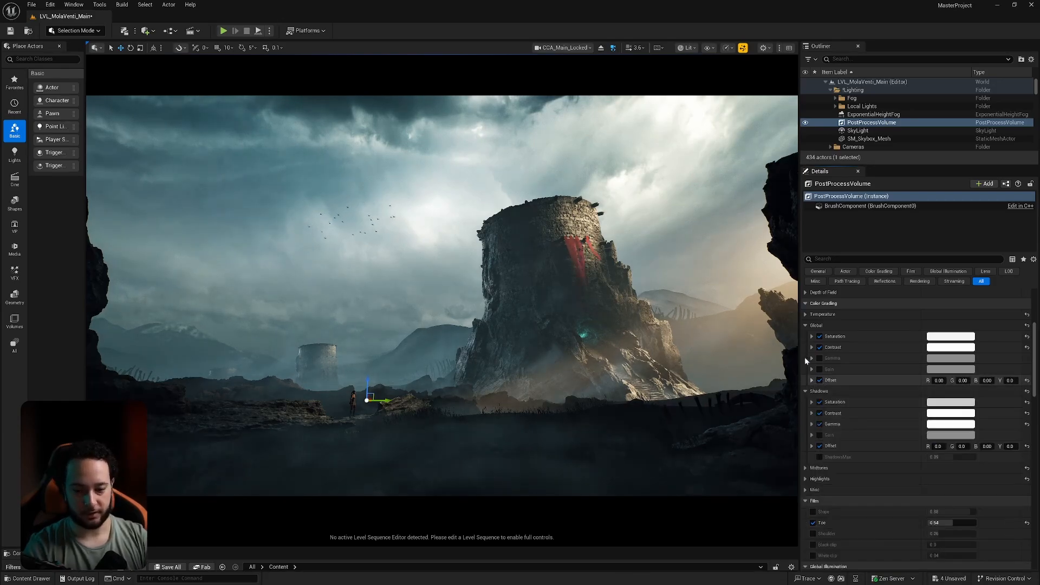
{"action": "left_click", "coordinate": [805, 325]}
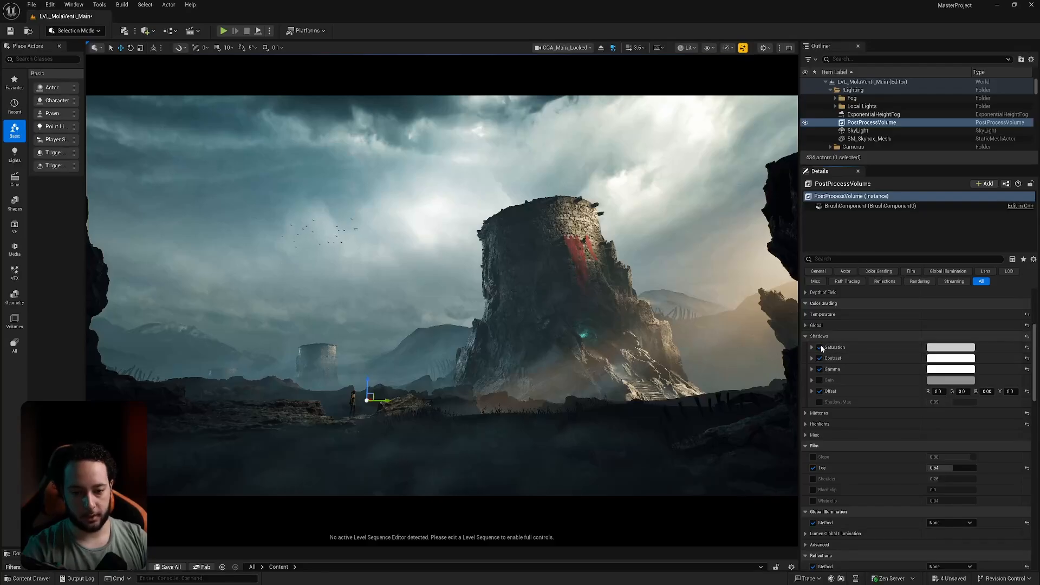
Toggle the Shadows Saturation and Shadows Contrast overrides off and on, one after the other, to compare the image
{"action": "left_click", "coordinate": [812, 348]}
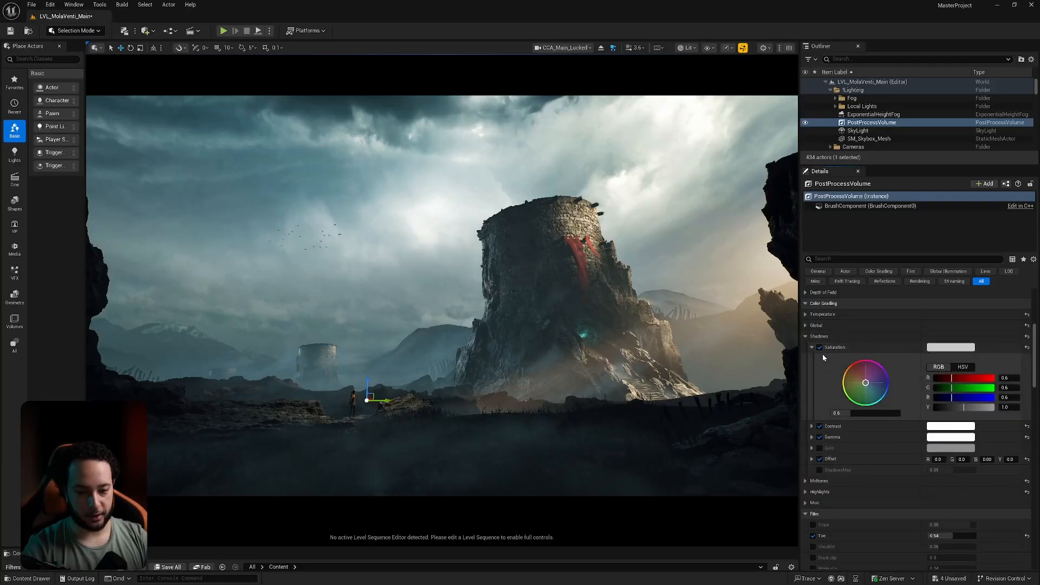
{"action": "left_click", "coordinate": [819, 348]}
{"action": "left_click", "coordinate": [819, 348]}
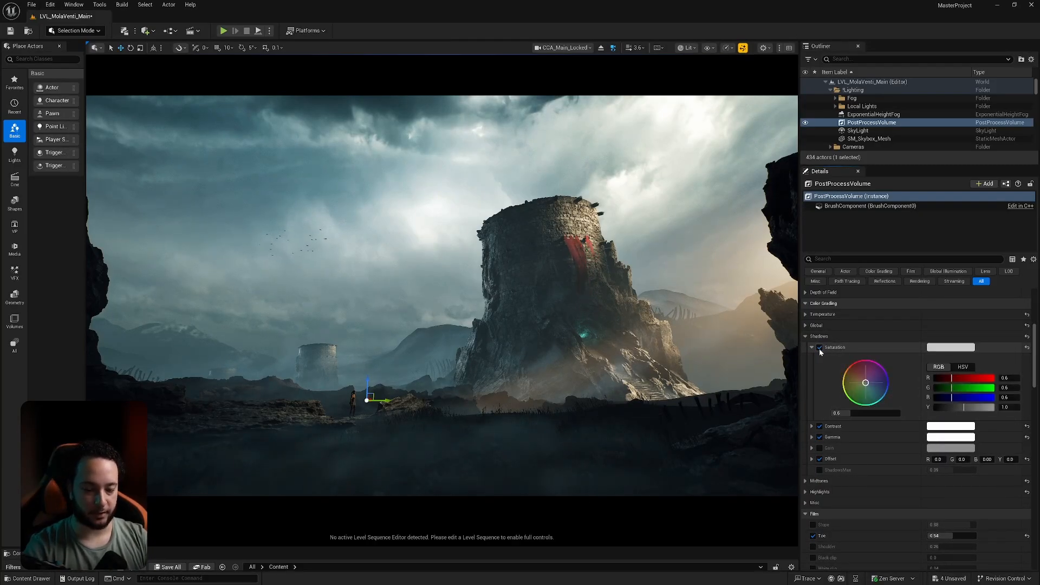
{"action": "left_click", "coordinate": [813, 348]}
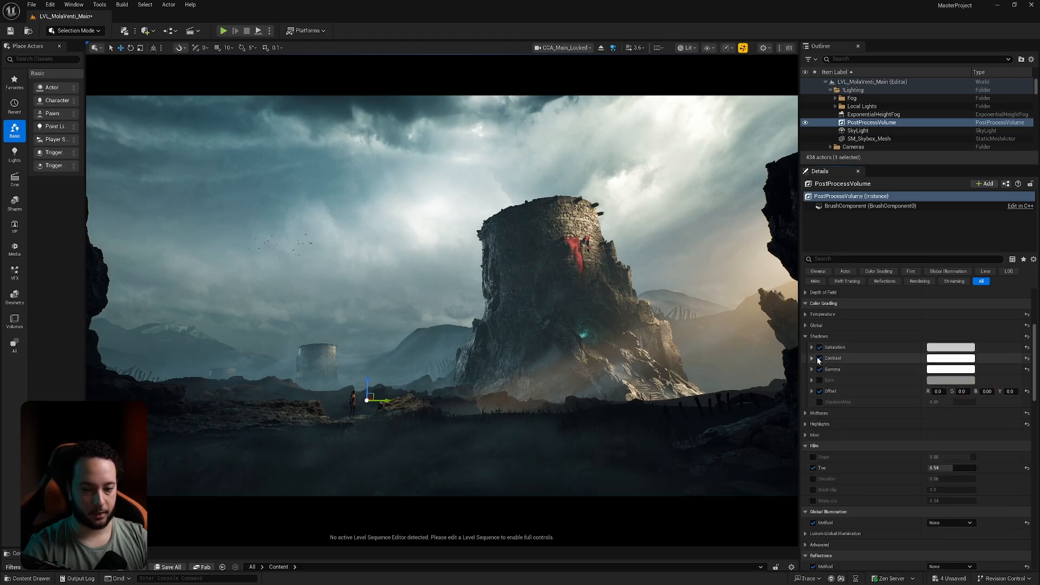
{"action": "left_click", "coordinate": [812, 358]}
{"action": "left_click", "coordinate": [819, 358]}
{"action": "left_click", "coordinate": [817, 359]}
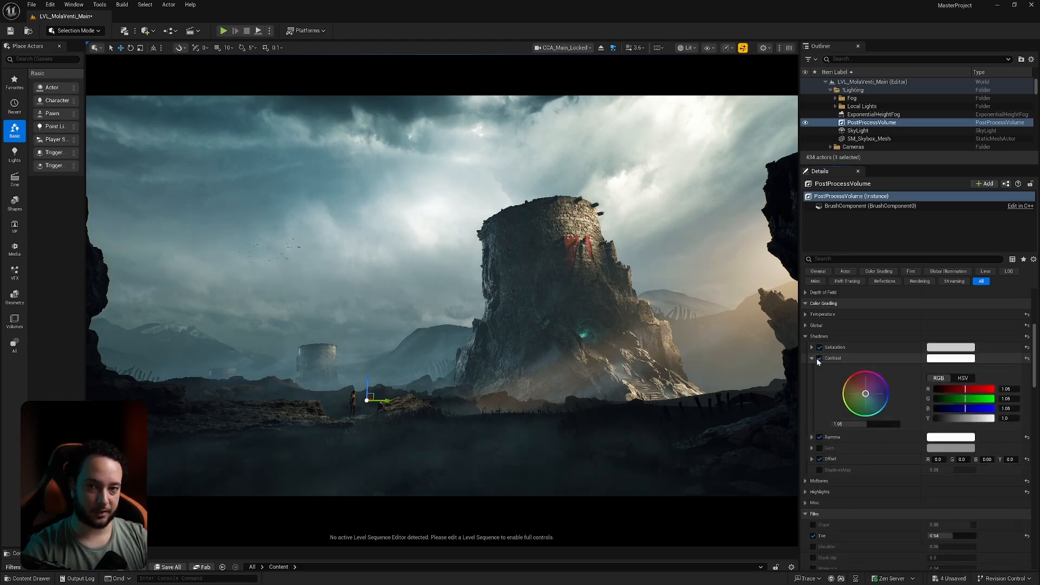
Show the Shadows Gamma color wheel and toggle its override off and on to compare the image
{"action": "left_click", "coordinate": [813, 358]}
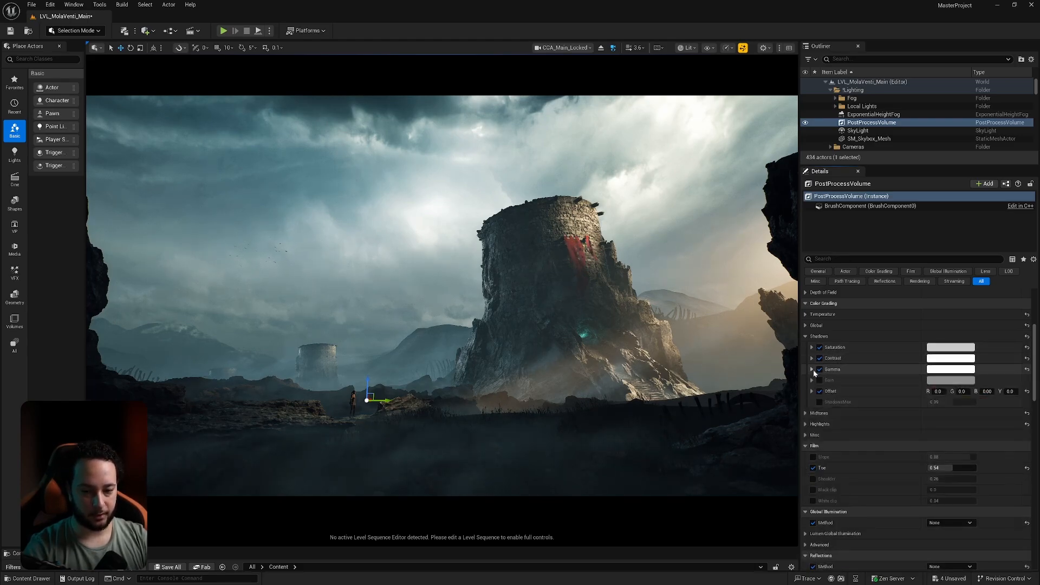
{"action": "left_click", "coordinate": [813, 369]}
{"action": "left_click", "coordinate": [819, 369]}
{"action": "left_click", "coordinate": [819, 369]}
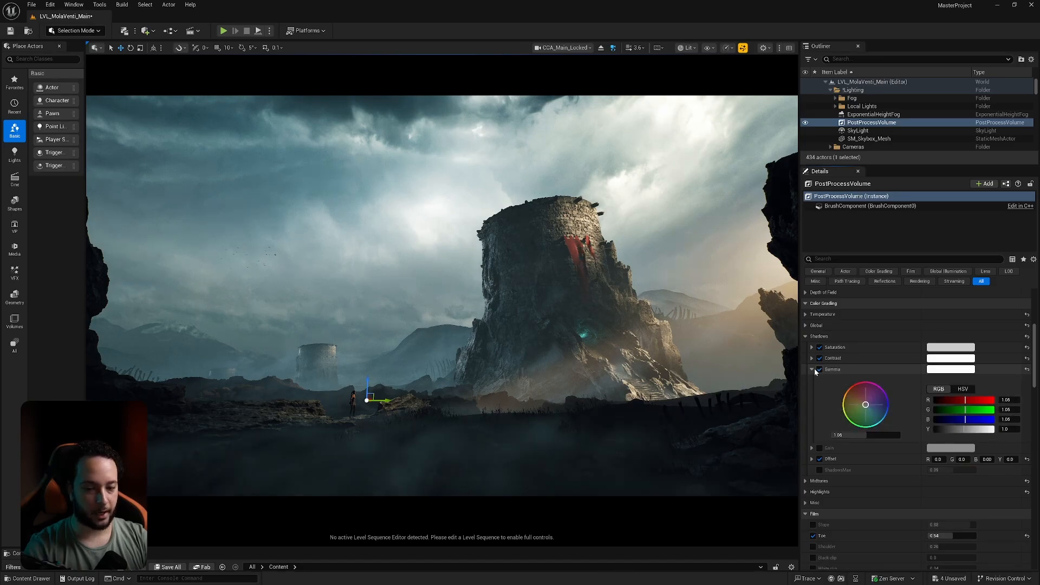
{"action": "left_click", "coordinate": [812, 370]}
Show the Shadows Offset color wheel, toggle its override off and on repeatedly for comparison, and collapse the Shadows settings
{"action": "left_click", "coordinate": [812, 391]}
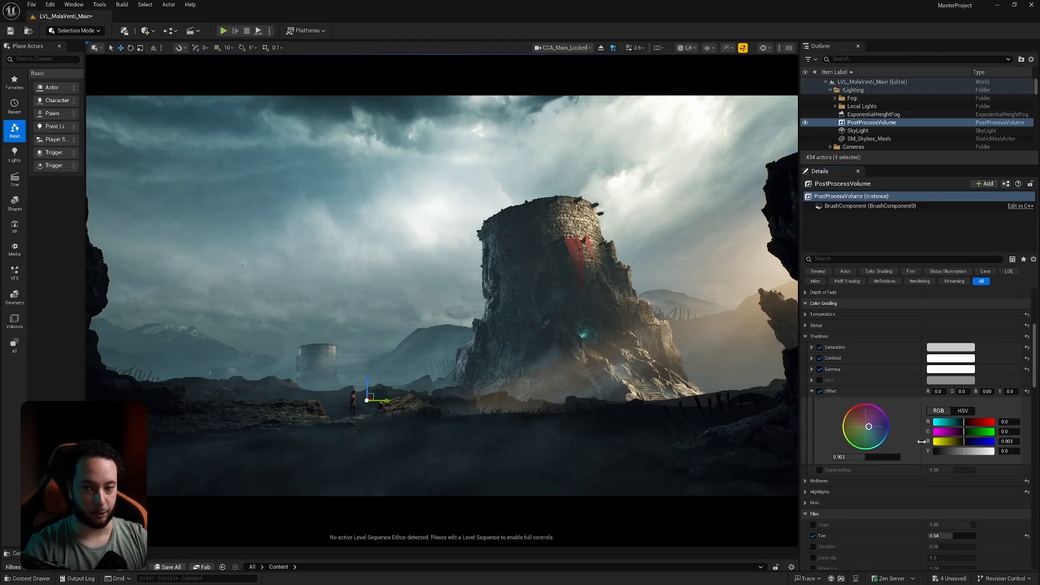
{"action": "left_click", "coordinate": [820, 392]}
{"action": "left_click", "coordinate": [820, 392]}
{"action": "left_click", "coordinate": [820, 392]}
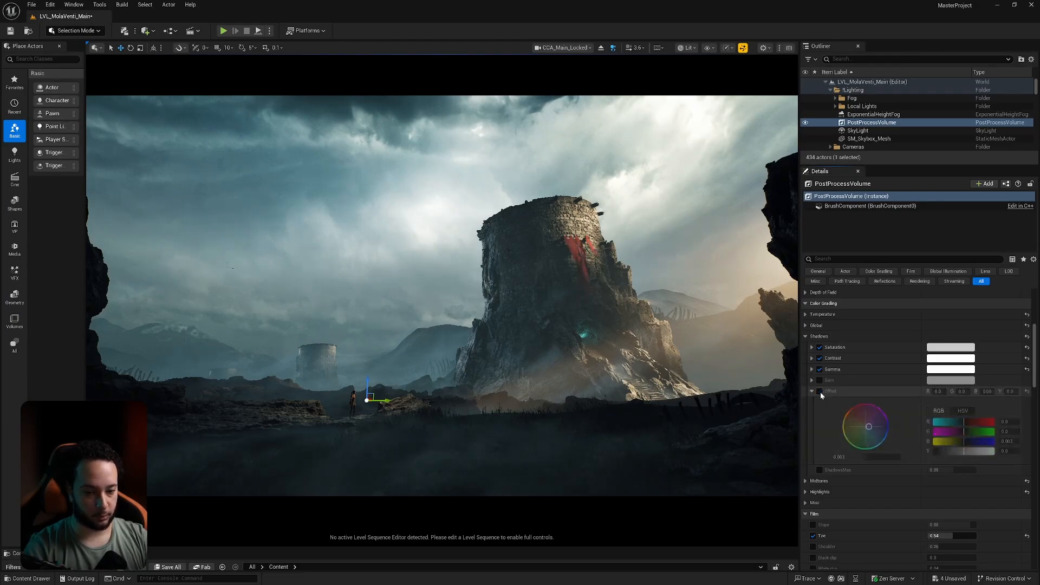
{"action": "left_click", "coordinate": [820, 392]}
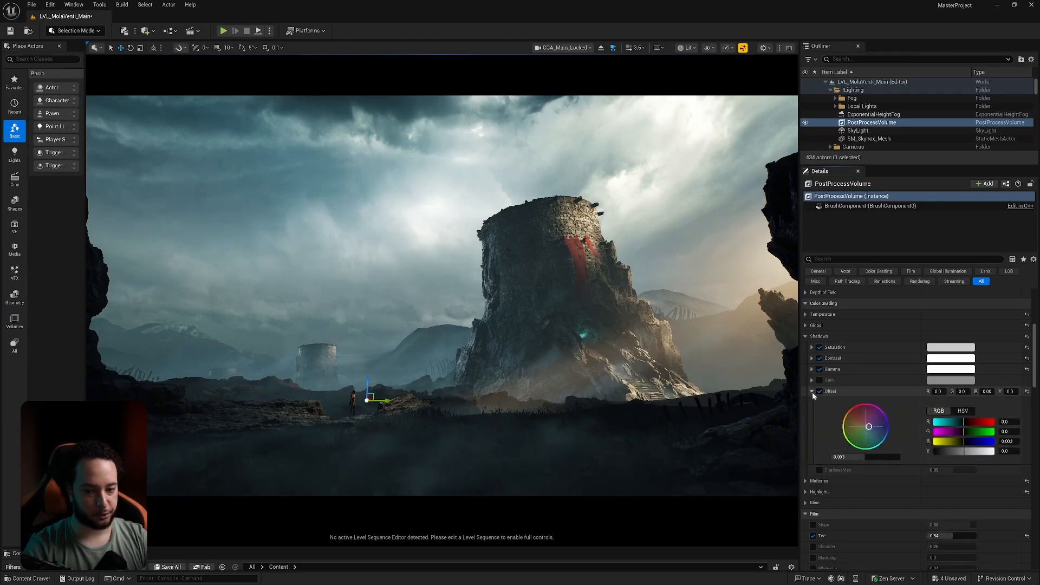
{"action": "left_click", "coordinate": [811, 390]}
{"action": "left_click", "coordinate": [805, 336]}
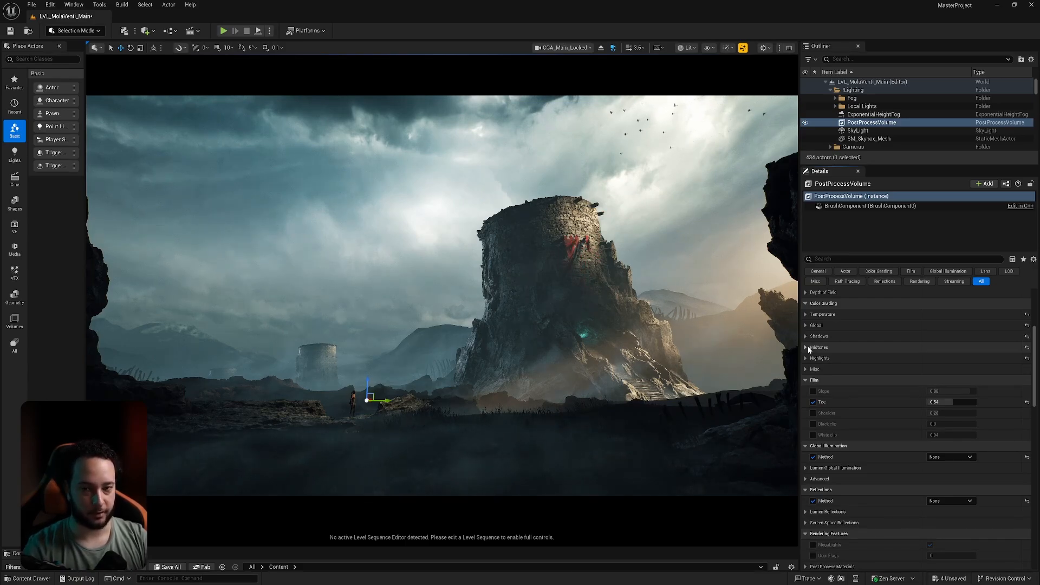
Show the Midtones Saturation color wheel, and toggle the Midtones Contrast override off and on to compare the image
{"action": "left_click", "coordinate": [808, 346]}
{"action": "left_click", "coordinate": [811, 359]}
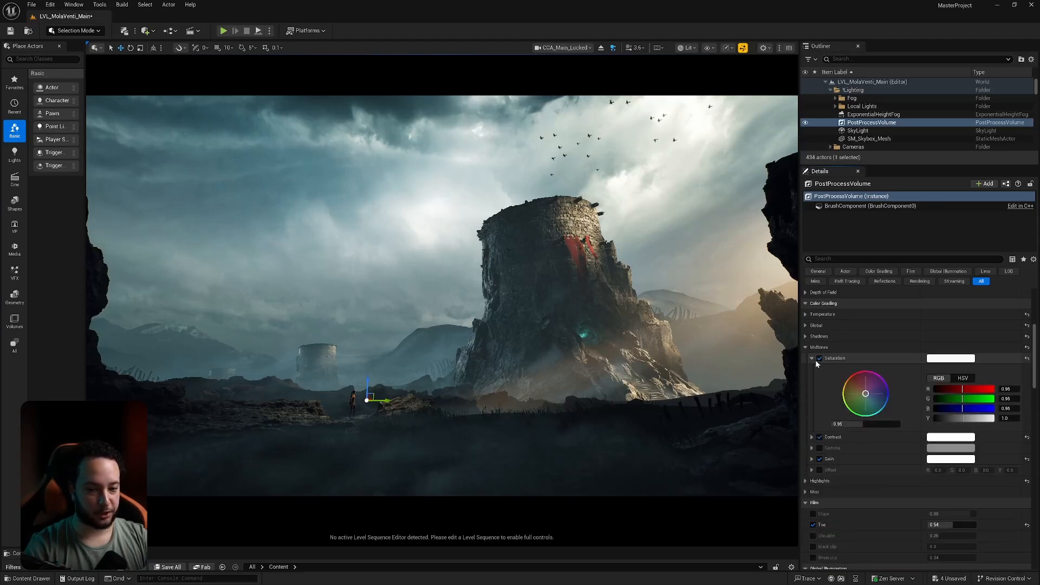
{"action": "left_click", "coordinate": [811, 359]}
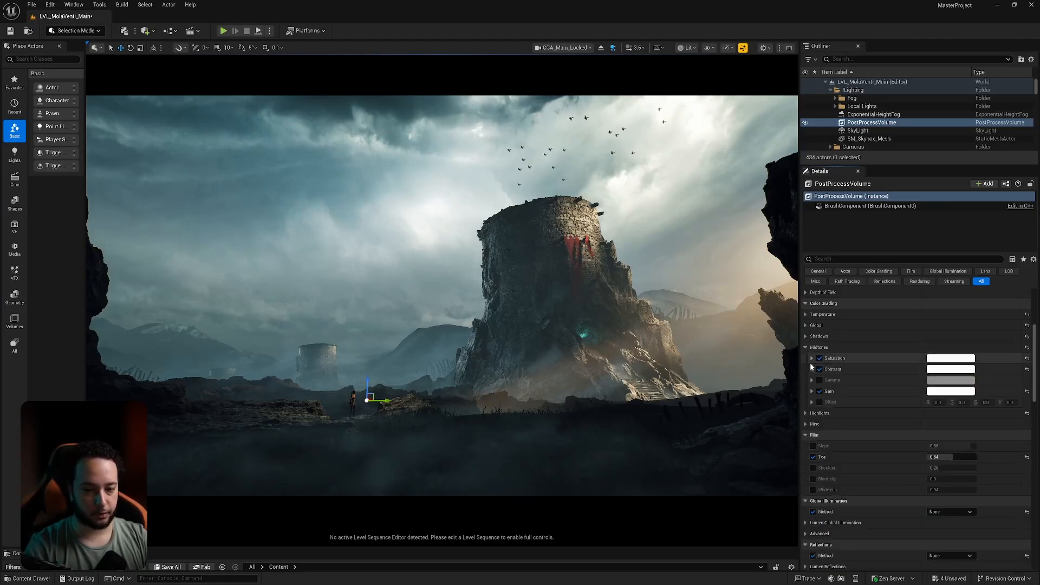
{"action": "left_click", "coordinate": [811, 369]}
{"action": "left_click", "coordinate": [820, 369]}
{"action": "left_click", "coordinate": [820, 369]}
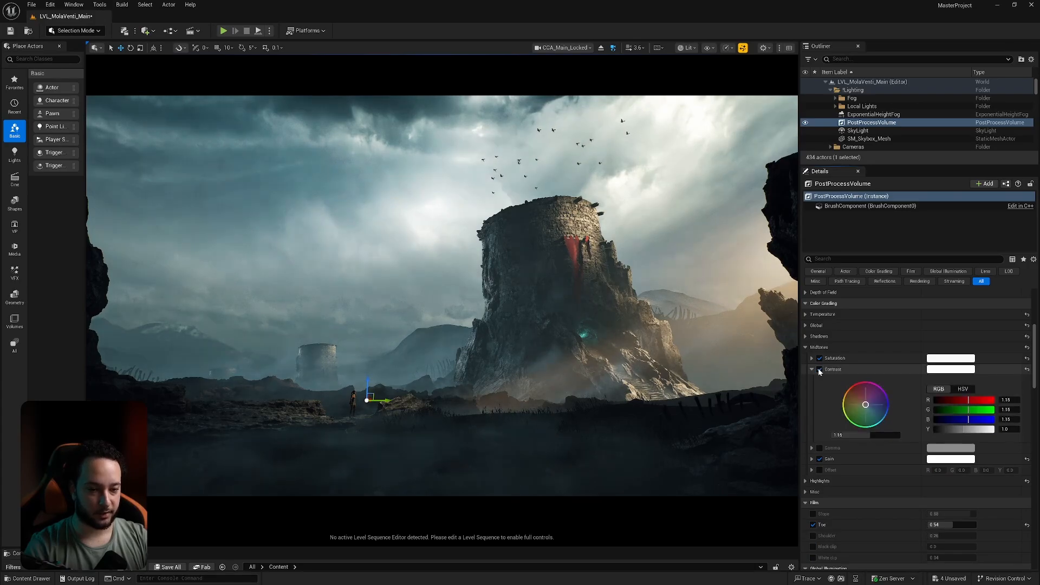
{"action": "left_click", "coordinate": [811, 369]}
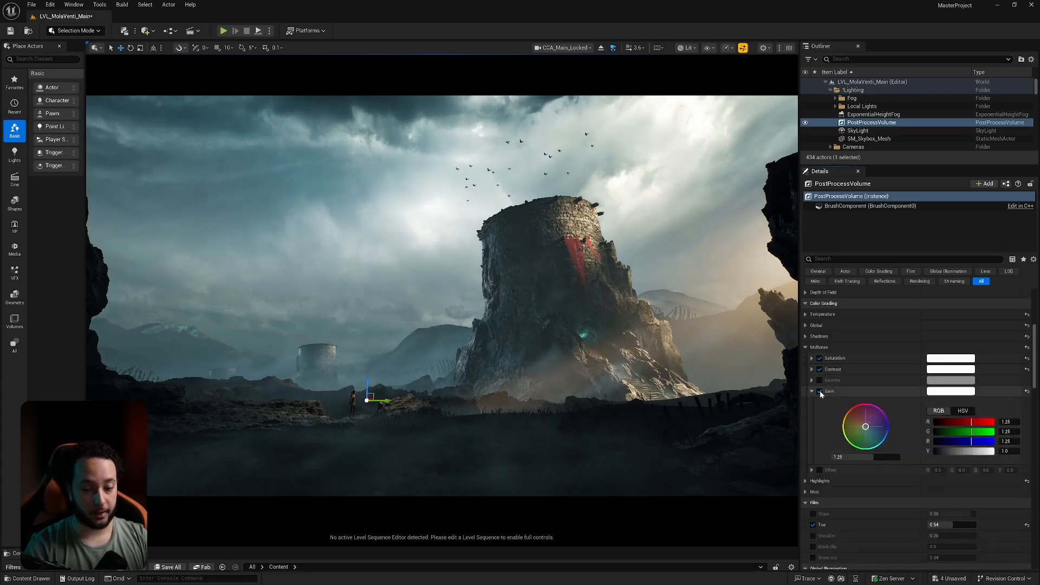
Toggle the Midtones Gain override off and on repeatedly to compare the image, and collapse the Midtones settings
{"action": "left_click", "coordinate": [819, 391]}
{"action": "left_click", "coordinate": [819, 391]}
{"action": "left_click", "coordinate": [819, 391]}
{"action": "left_click", "coordinate": [819, 391]}
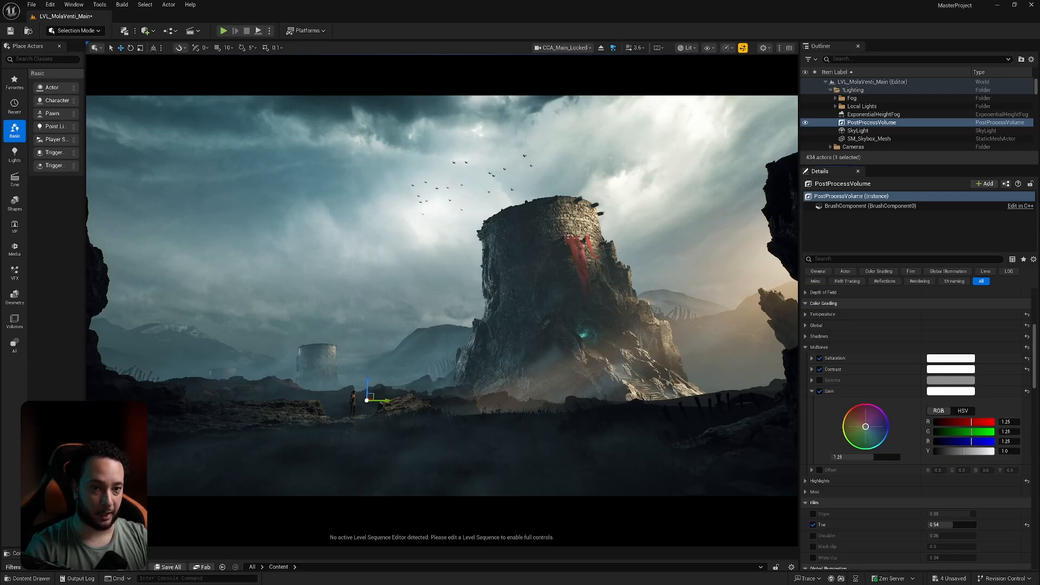
{"action": "left_click", "coordinate": [819, 391]}
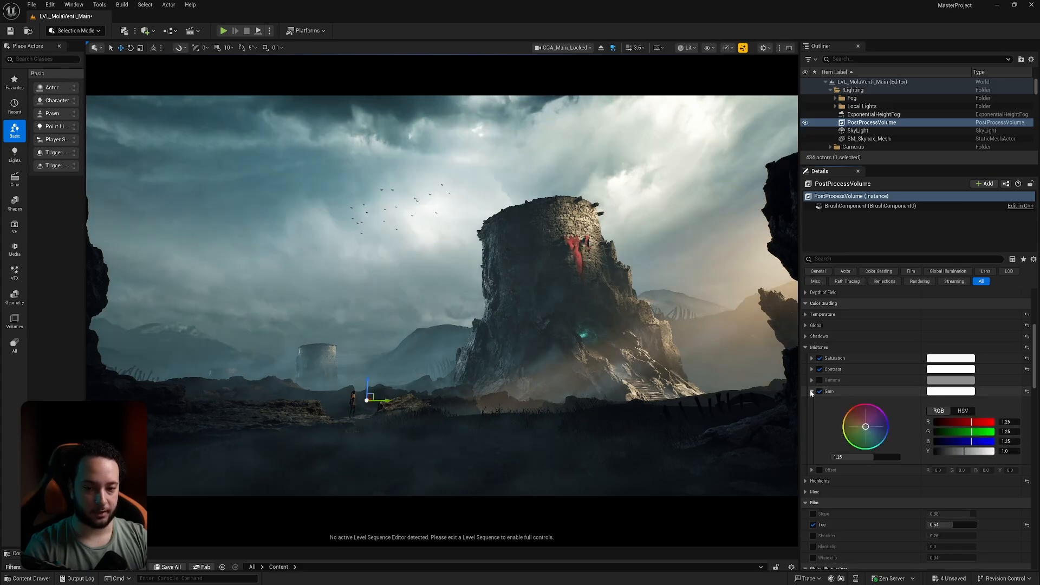
{"action": "left_click", "coordinate": [812, 391]}
{"action": "left_click", "coordinate": [806, 347]}
Show the Highlights Contrast color wheel, toggle its override off and on repeatedly for comparison, and collapse the Highlights settings
{"action": "left_click", "coordinate": [805, 358]}
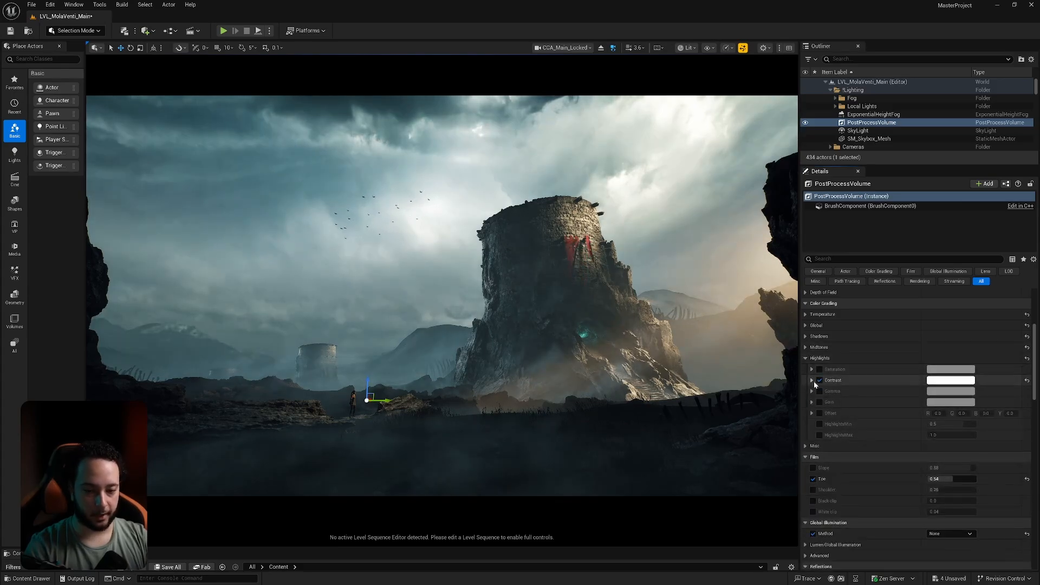
{"action": "left_click", "coordinate": [811, 380]}
{"action": "left_click", "coordinate": [819, 381]}
{"action": "left_click", "coordinate": [819, 381]}
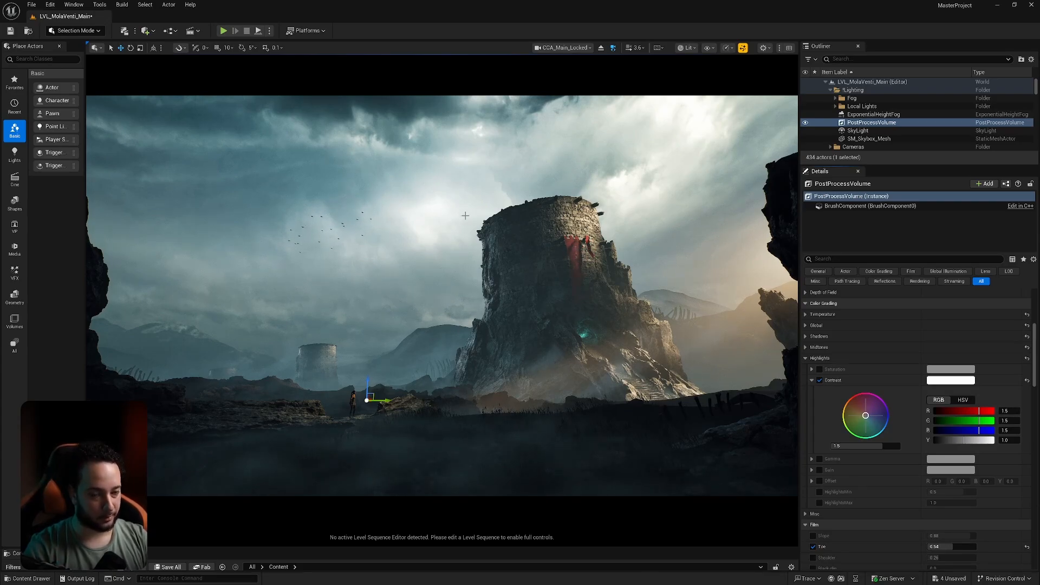
{"action": "left_click", "coordinate": [820, 381]}
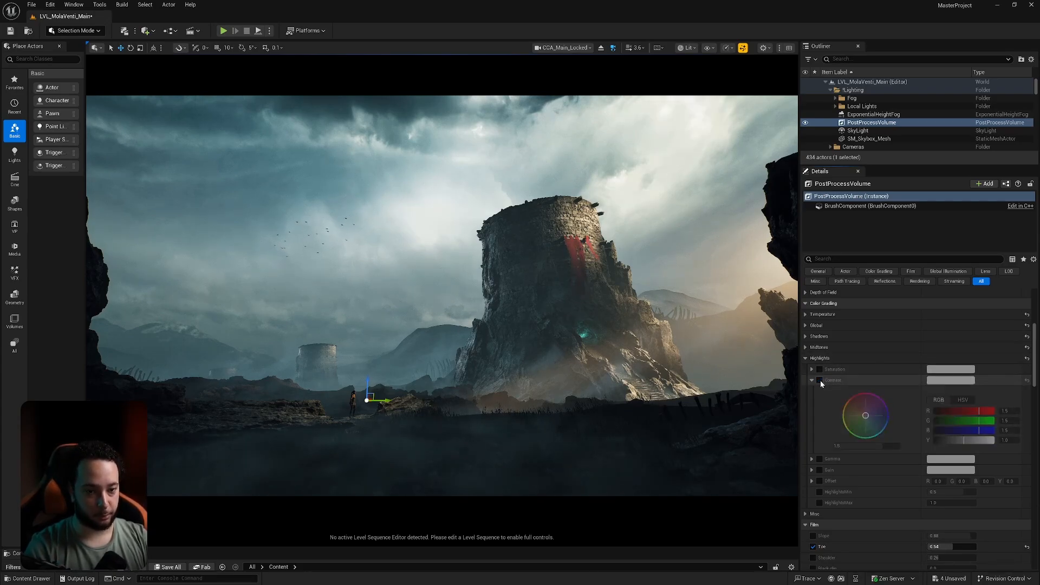
{"action": "left_click", "coordinate": [819, 380]}
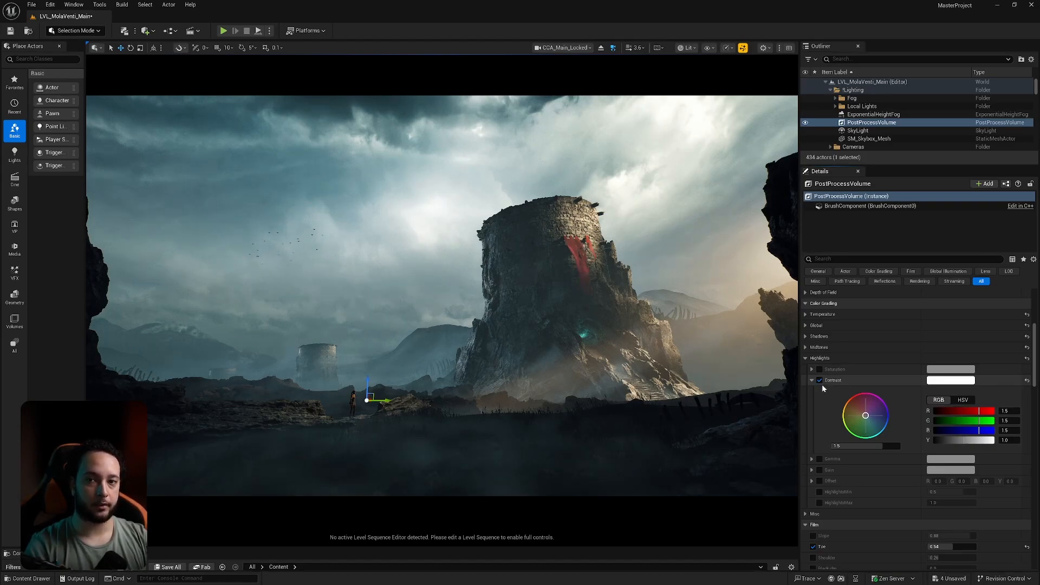
{"action": "left_click", "coordinate": [811, 380]}
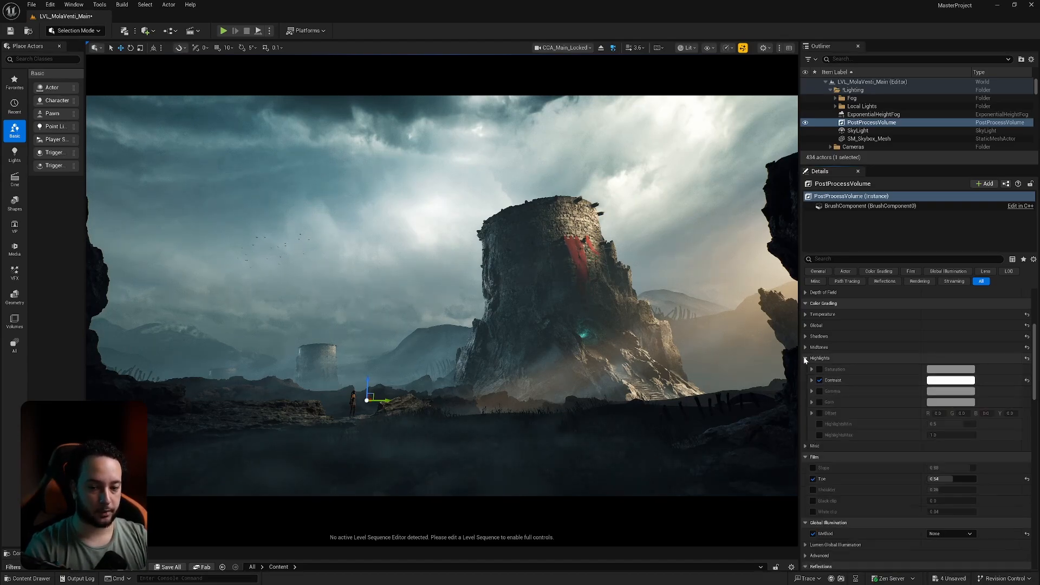
{"action": "left_click", "coordinate": [806, 358]}
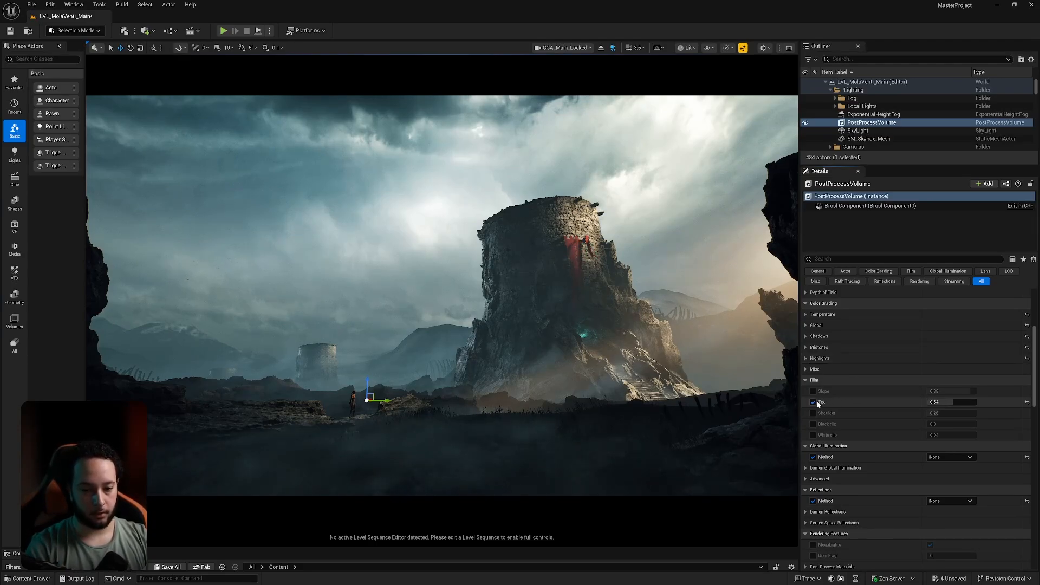
Examine the Film Toe setting and show the Ambient Occlusion intensity and radius of the post-process volume
{"action": "scroll", "coordinate": [825, 410], "scroll_direction": "down", "scroll_amount": 1}
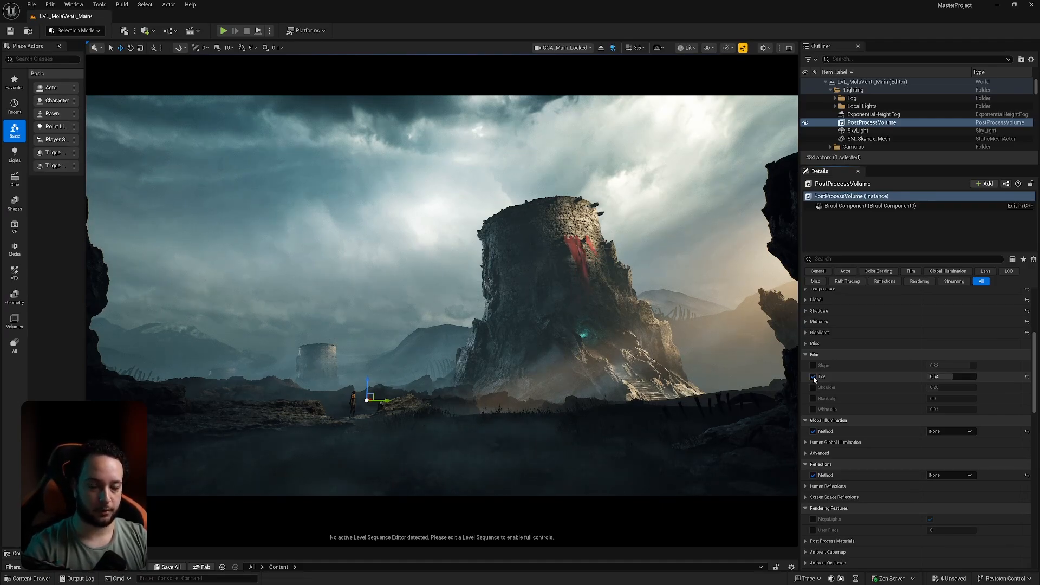
{"action": "scroll", "coordinate": [830, 447], "scroll_direction": "down", "scroll_amount": 3}
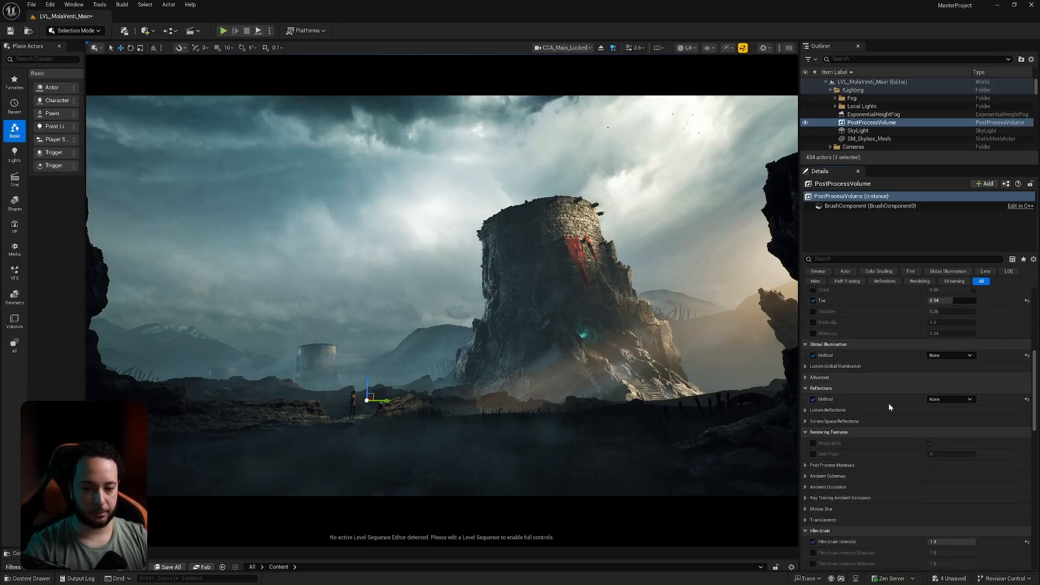
{"action": "scroll", "coordinate": [856, 379], "scroll_direction": "down", "scroll_amount": 2}
{"action": "scroll", "coordinate": [834, 362], "scroll_direction": "down", "scroll_amount": 2}
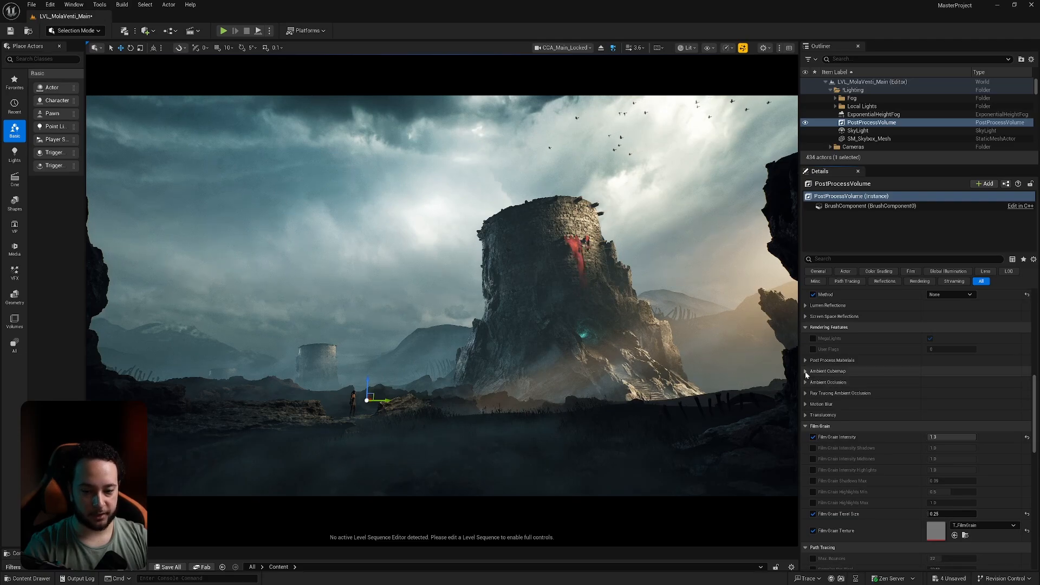
{"action": "left_click", "coordinate": [832, 381]}
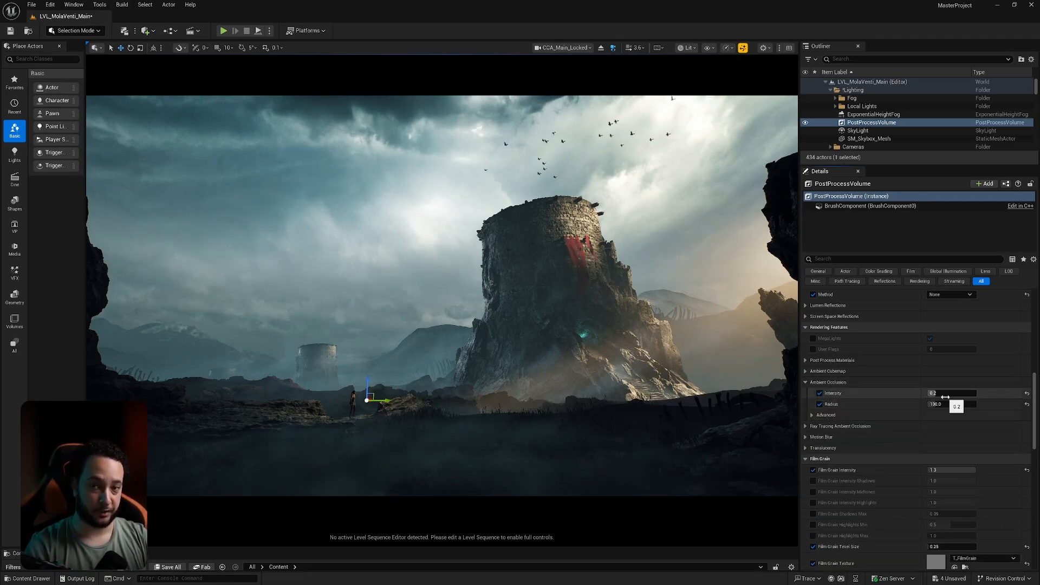
{"action": "left_click", "coordinate": [807, 382]}
Show the texture assigned to the Film Grain Texture setting and toggle its override off and on to compare the image
{"action": "scroll", "coordinate": [866, 390], "scroll_direction": "down", "scroll_amount": 2}
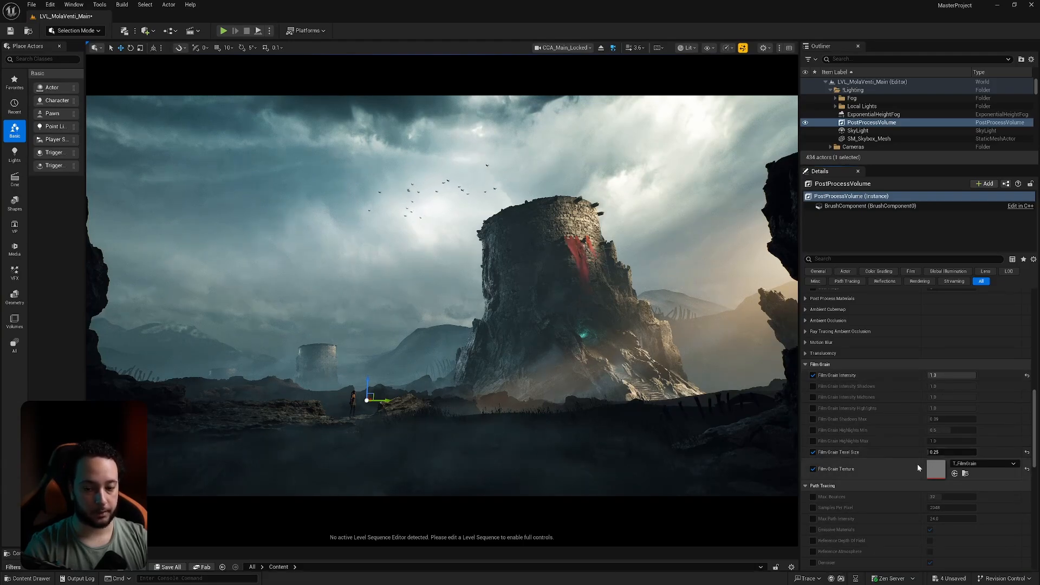
{"action": "left_click", "coordinate": [971, 464]}
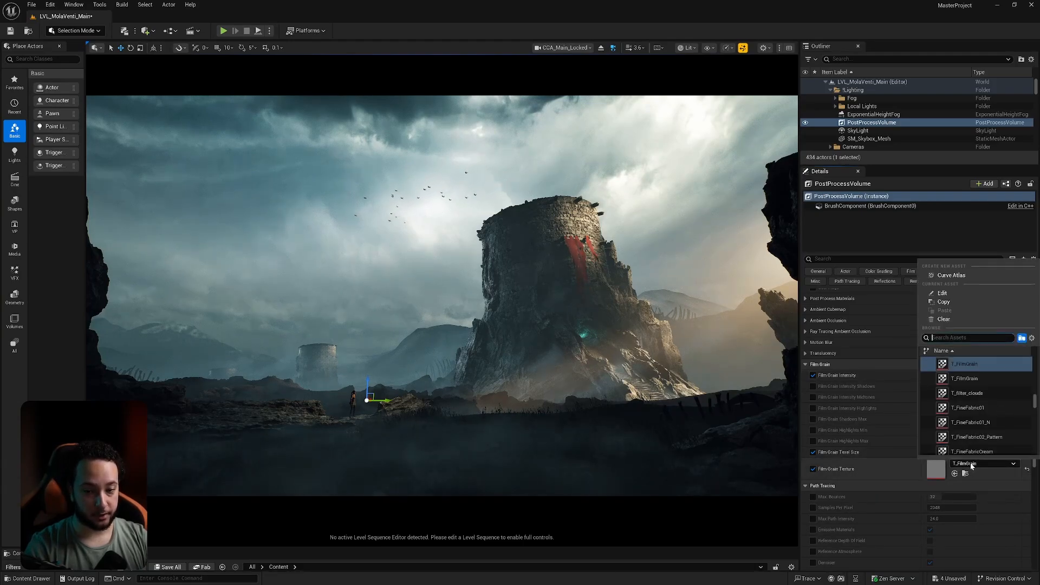
{"action": "left_click", "coordinate": [915, 472]}
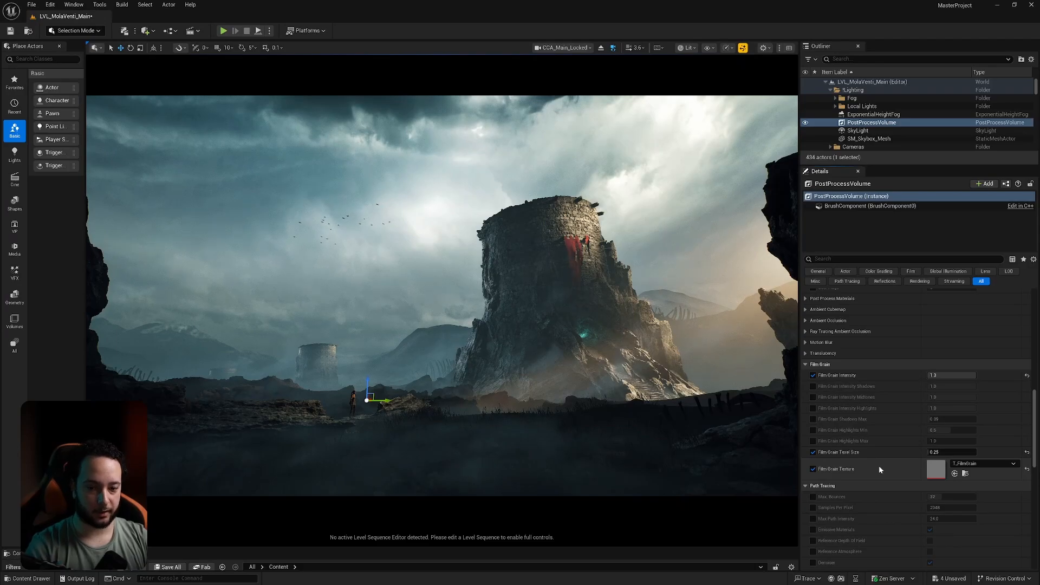
{"action": "left_click", "coordinate": [813, 469]}
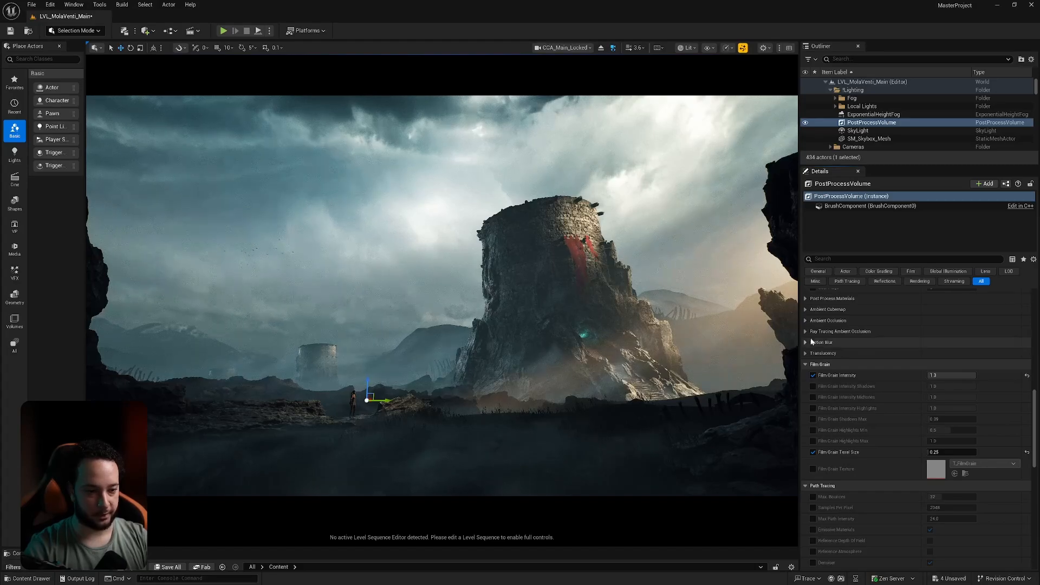
{"action": "left_click", "coordinate": [813, 468]}
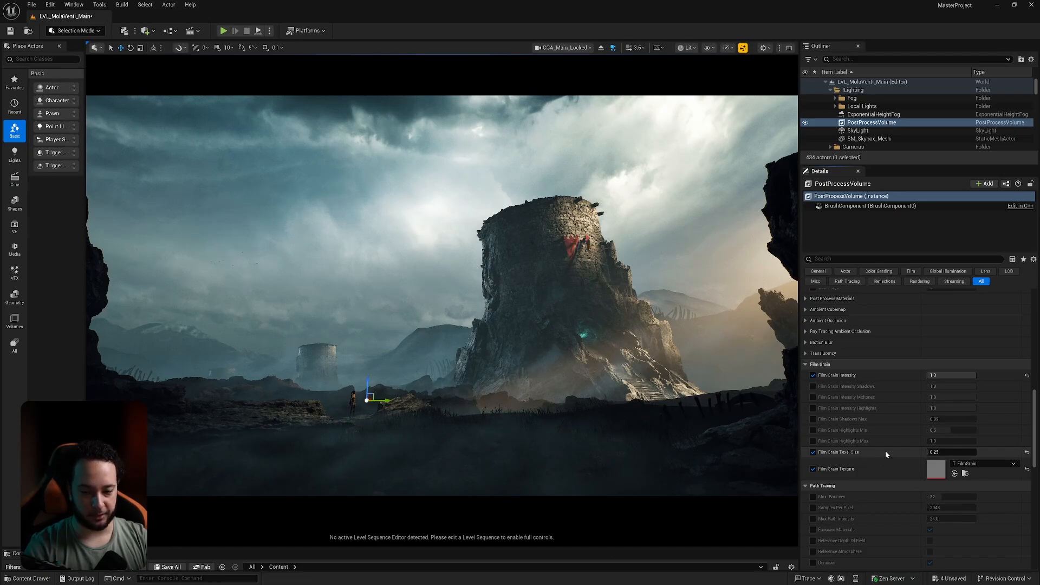
{"action": "scroll", "coordinate": [885, 450], "scroll_direction": "down", "scroll_amount": 3}
{"action": "scroll", "coordinate": [885, 394], "scroll_direction": "up", "scroll_amount": 10}
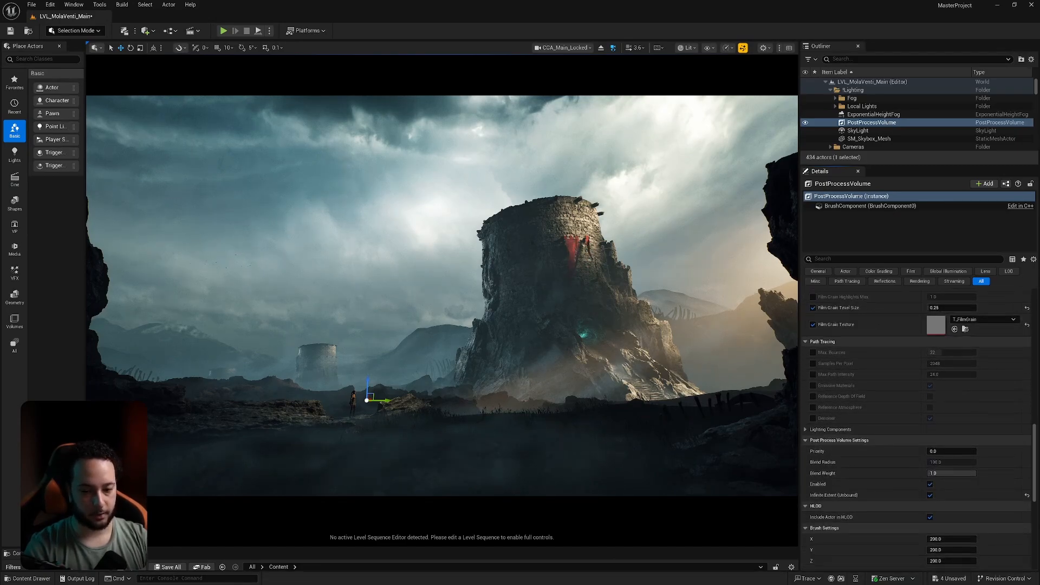
{"action": "scroll", "coordinate": [888, 564], "scroll_direction": "up", "scroll_amount": 7}
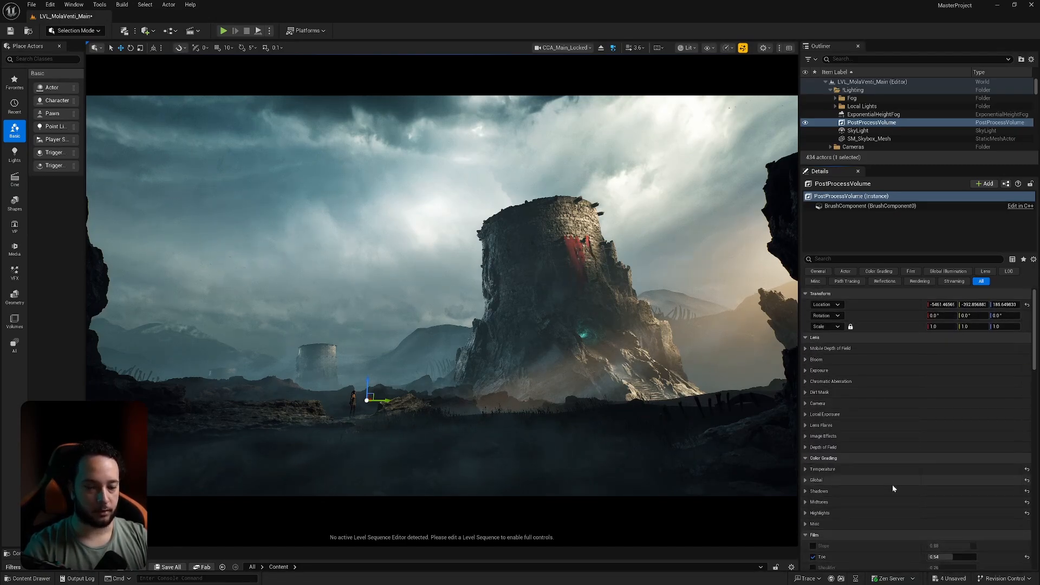
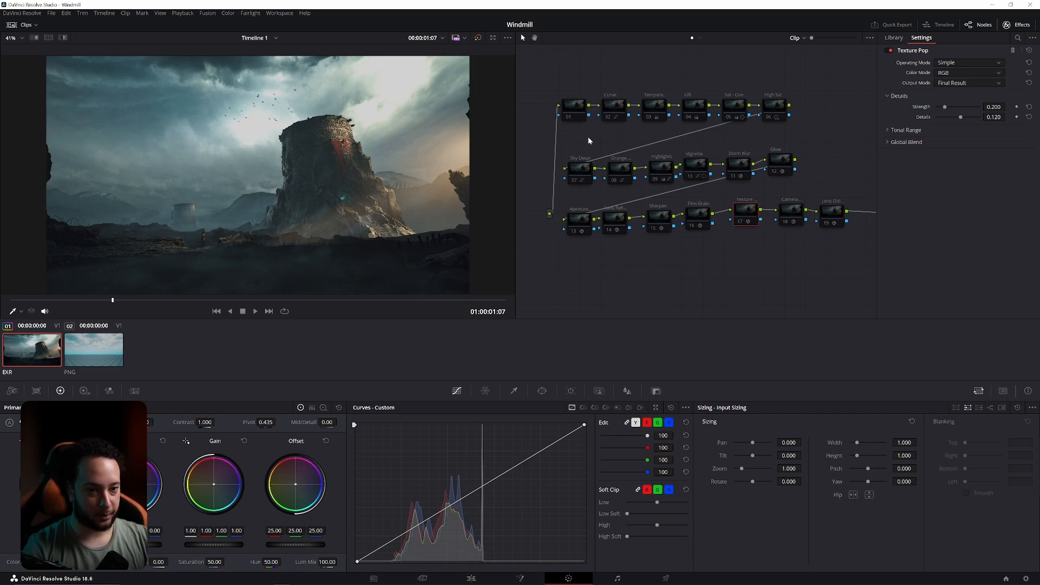
Enable the Curve, Temperature and Lift nodes at the start of the node graph
{"action": "middle_click_drag", "start_coordinate": [589, 139], "coordinate": [601, 157]}
{"action": "left_click", "coordinate": [624, 128]}
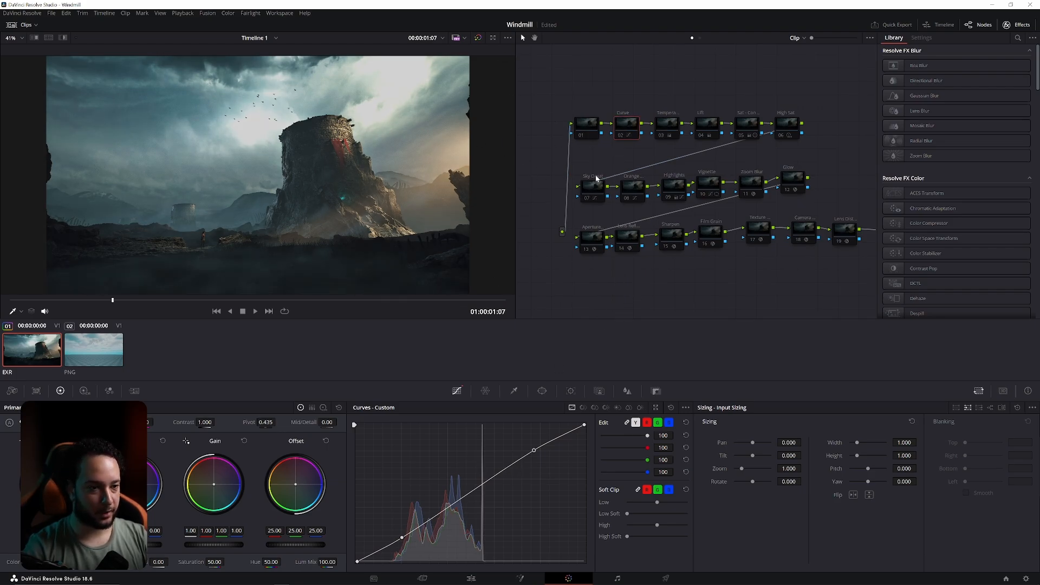
{"action": "left_click", "coordinate": [666, 135]}
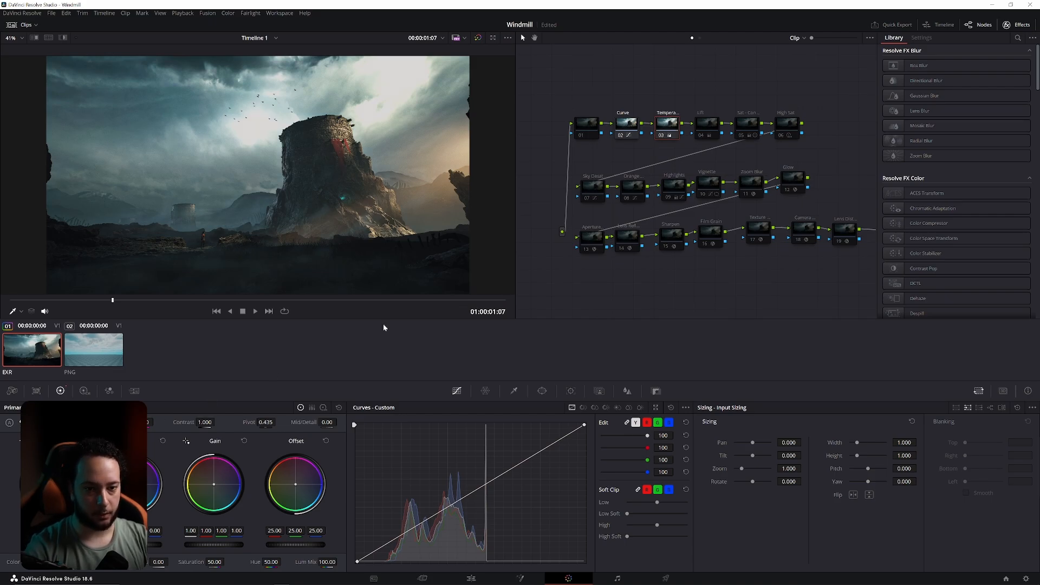
{"action": "left_click", "coordinate": [706, 129]}
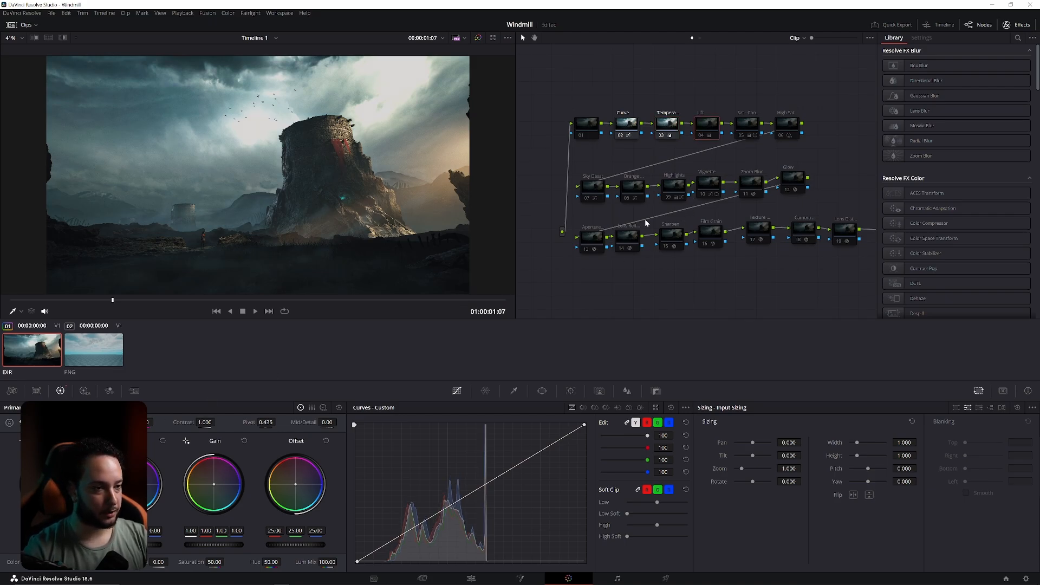
{"action": "key", "text": "ctrl+d"}
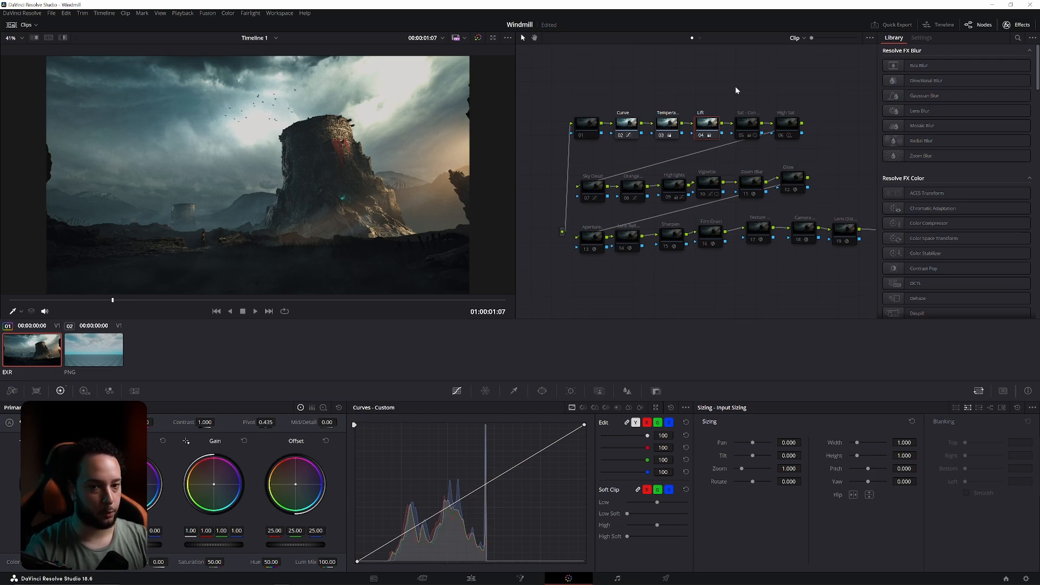
Enable the saturation and contrast node 05, toggling it off and on to compare the image
{"action": "left_click", "coordinate": [741, 122]}
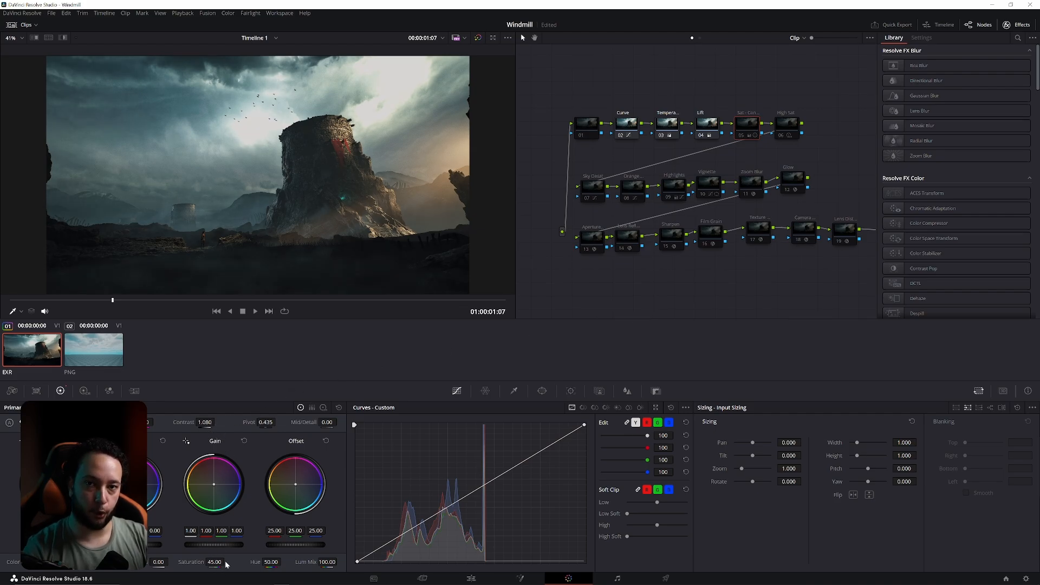
{"action": "key", "text": "ctrl+d"}
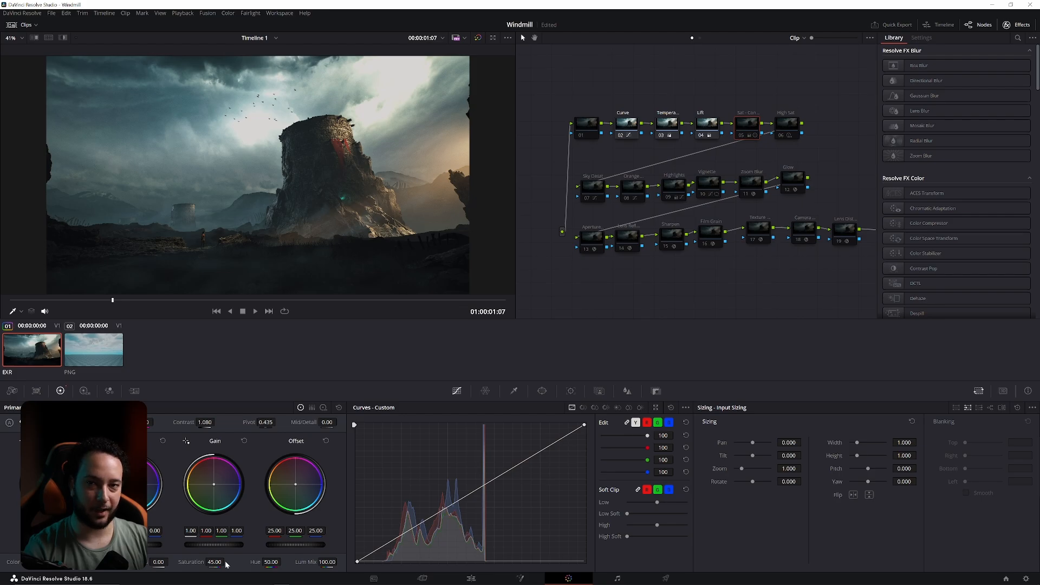
{"action": "key", "text": "ctrl+d"}
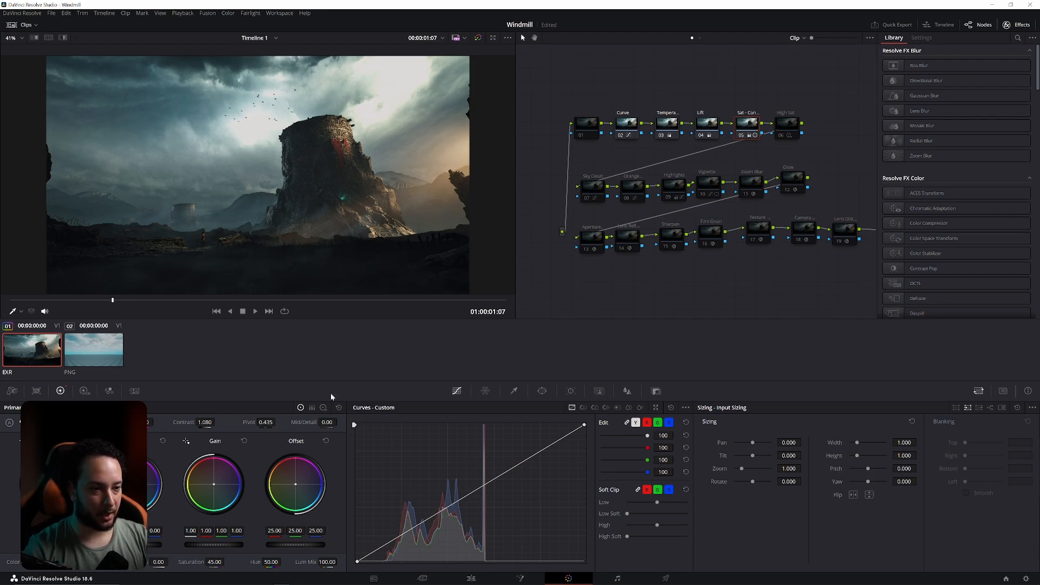
{"action": "key", "text": "ctrl+d"}
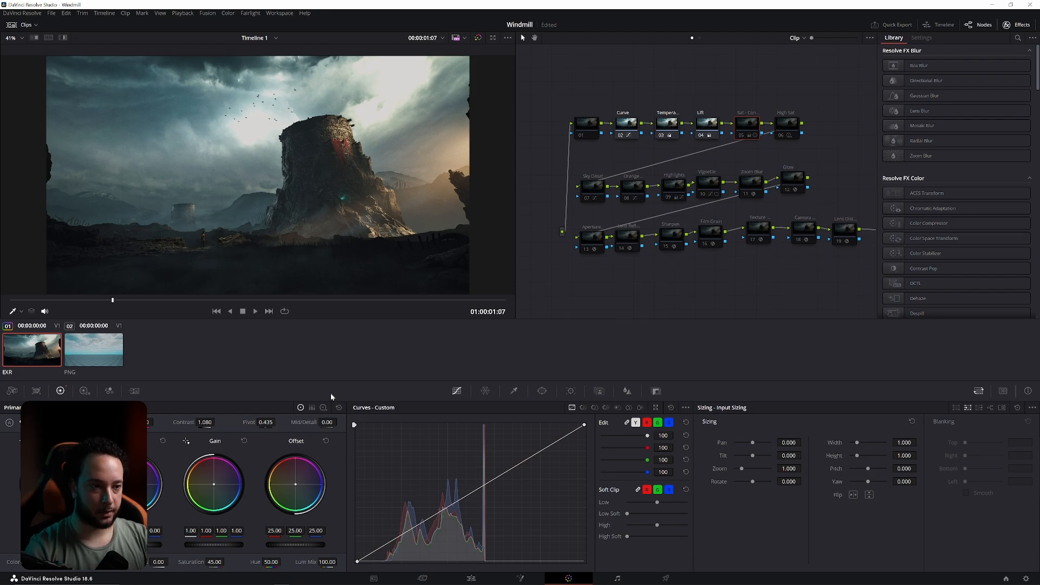
{"action": "key", "text": "ctrl+d"}
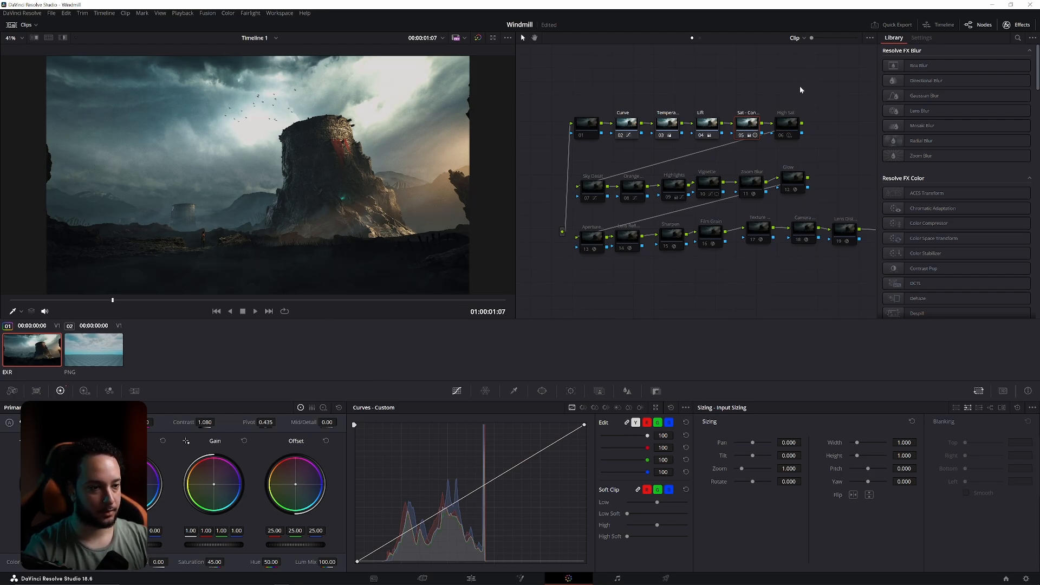
Enable the High Sat node, toggling it off and on repeatedly to compare the image
{"action": "left_click", "coordinate": [788, 125]}
{"action": "key", "text": "ctrl+d"}
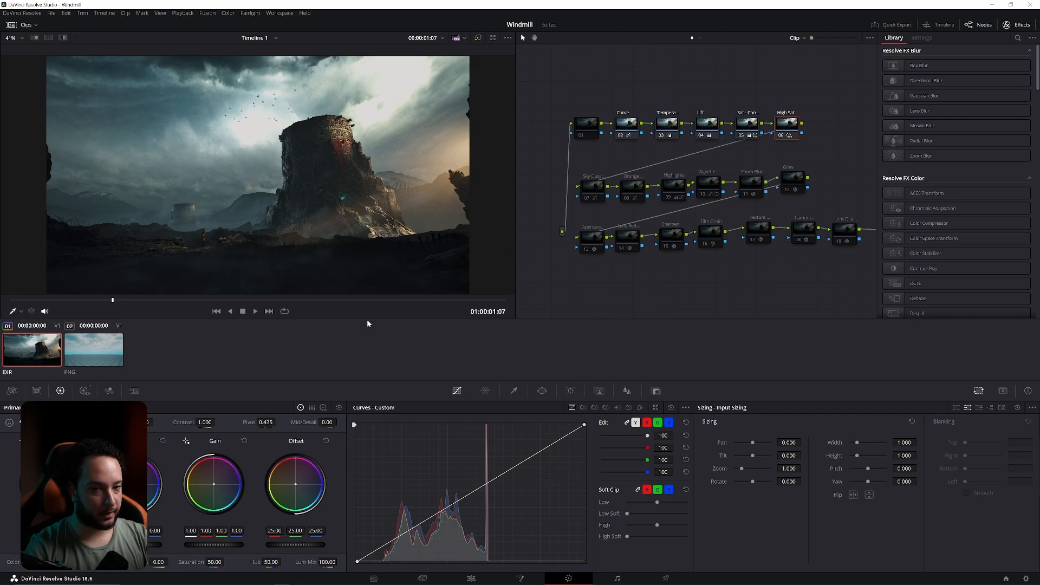
{"action": "key", "text": "ctrl+d"}
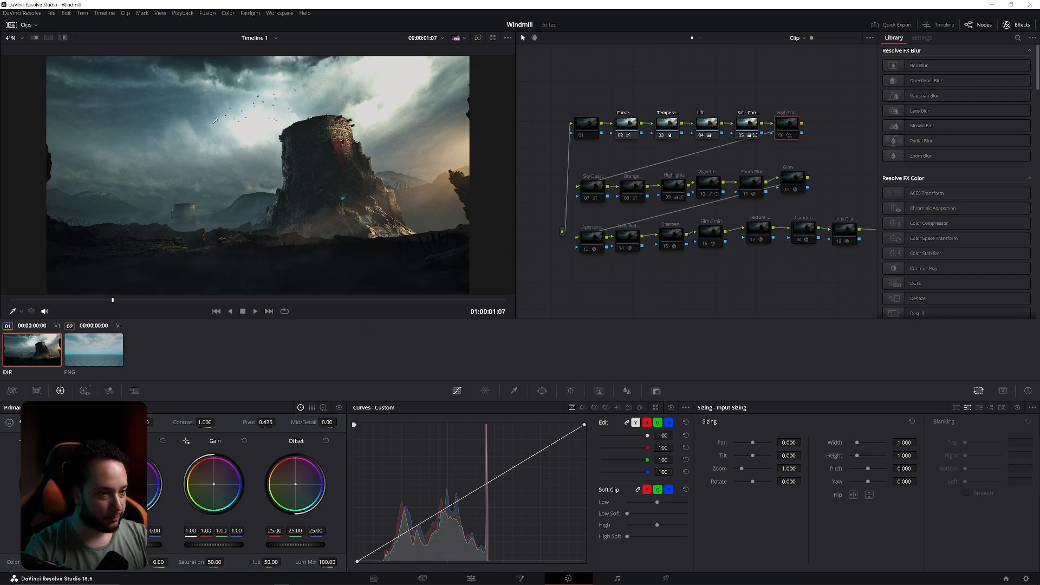
{"action": "key", "text": "ctrl+d"}
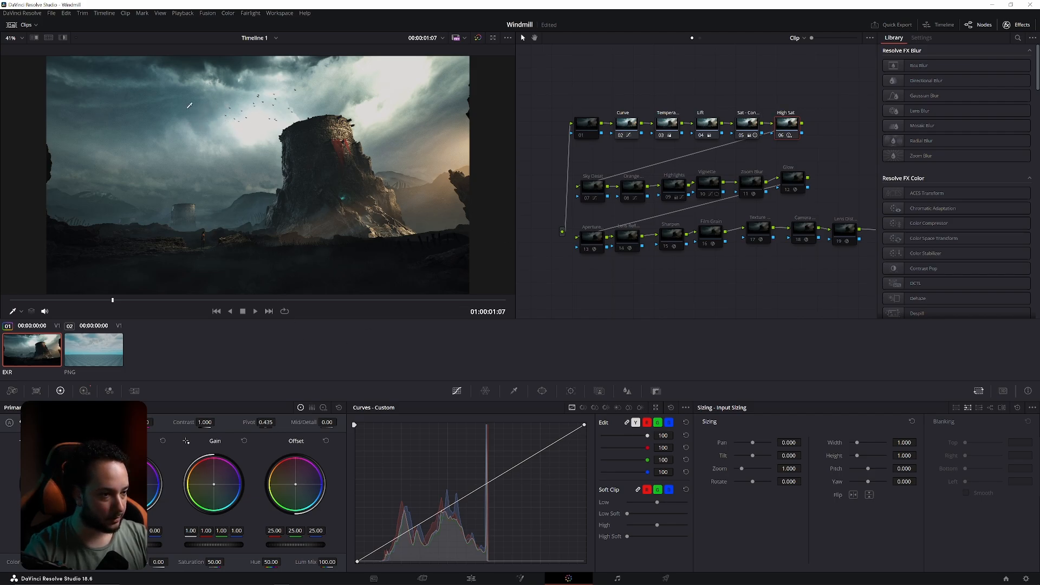
{"action": "key", "text": "ctrl+d"}
{"action": "key", "text": "ctrl+d"}
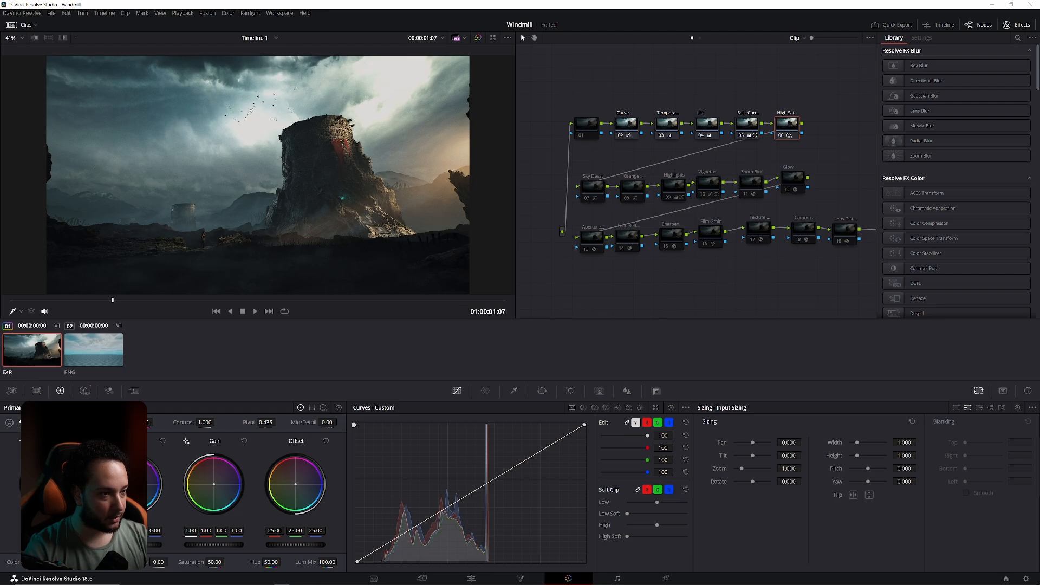
{"action": "key", "text": "ctrl+d"}
{"action": "key", "text": "ctrl+d"}
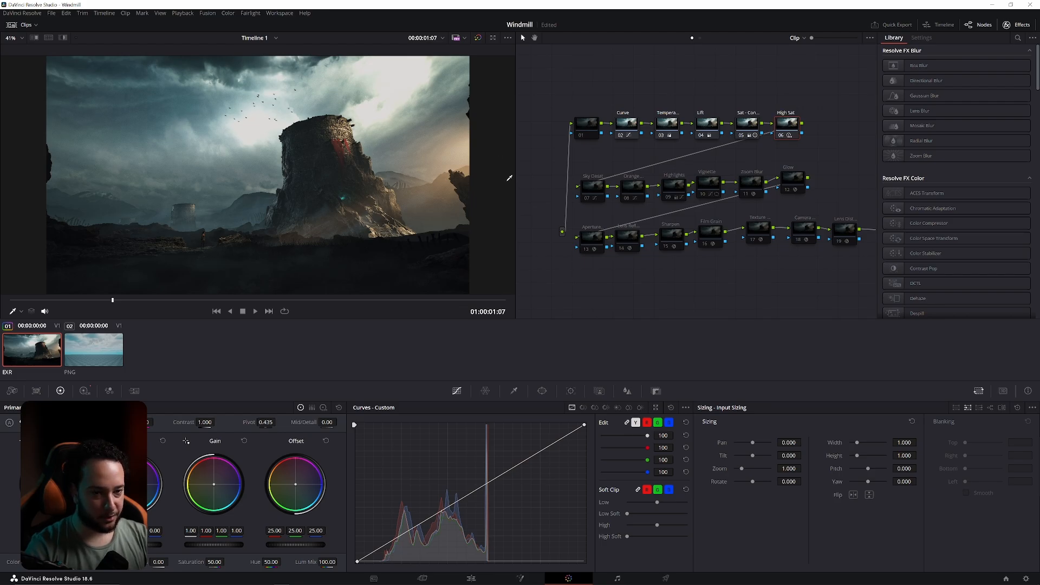
Enable the Sky Desat node, toggling it repeatedly for comparison, and save the project
{"action": "left_click", "coordinate": [591, 190]}
{"action": "key", "text": "ctrl+d"}
{"action": "key", "text": "ctrl+d"}
{"action": "key", "text": "ctrl+d"}
{"action": "key", "text": "ctrl+d"}
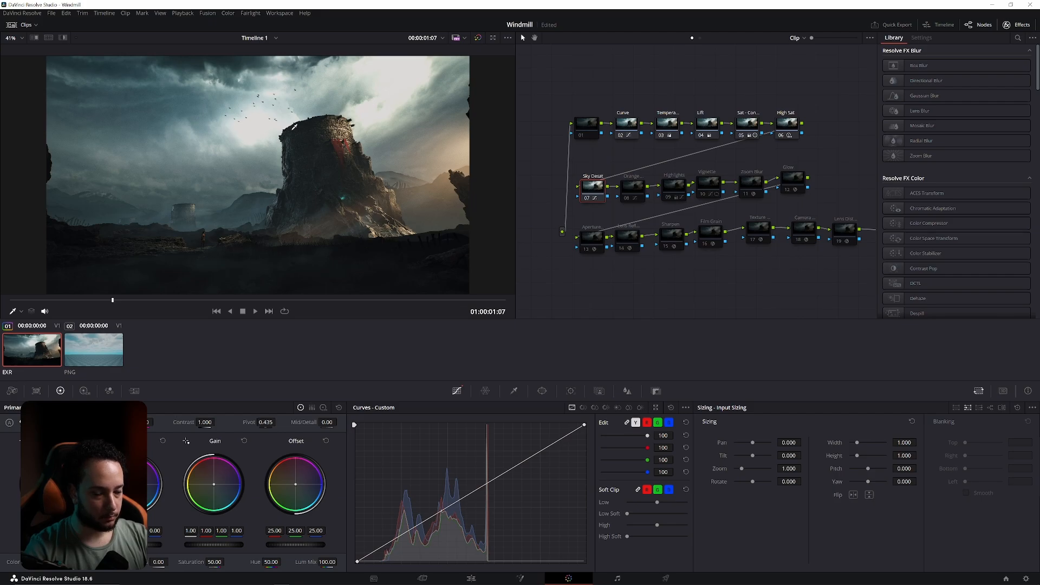
{"action": "key", "text": "ctrl+d"}
{"action": "key", "text": "ctrl+d"}
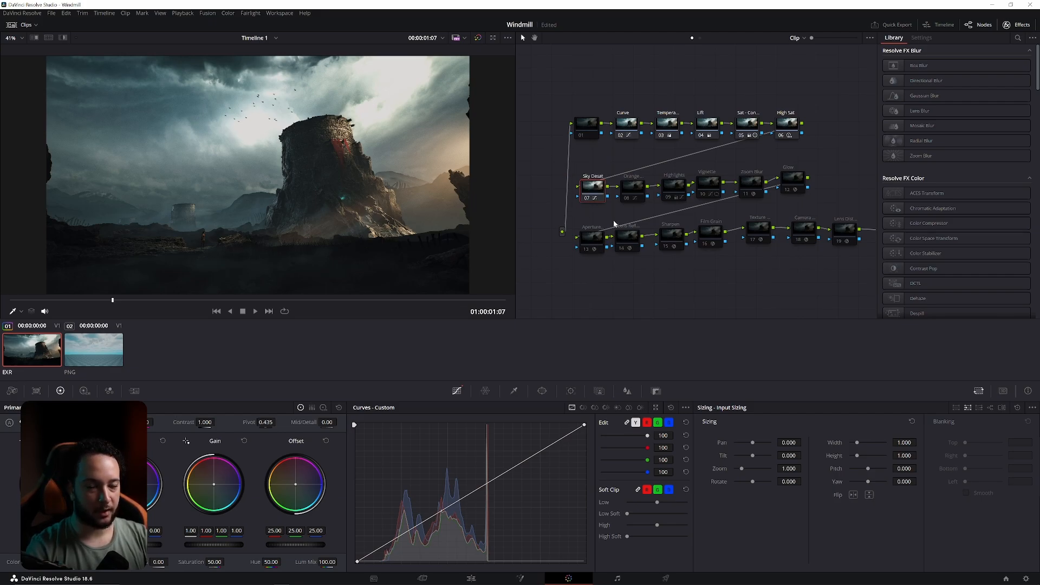
{"action": "key", "text": "ctrl+s"}
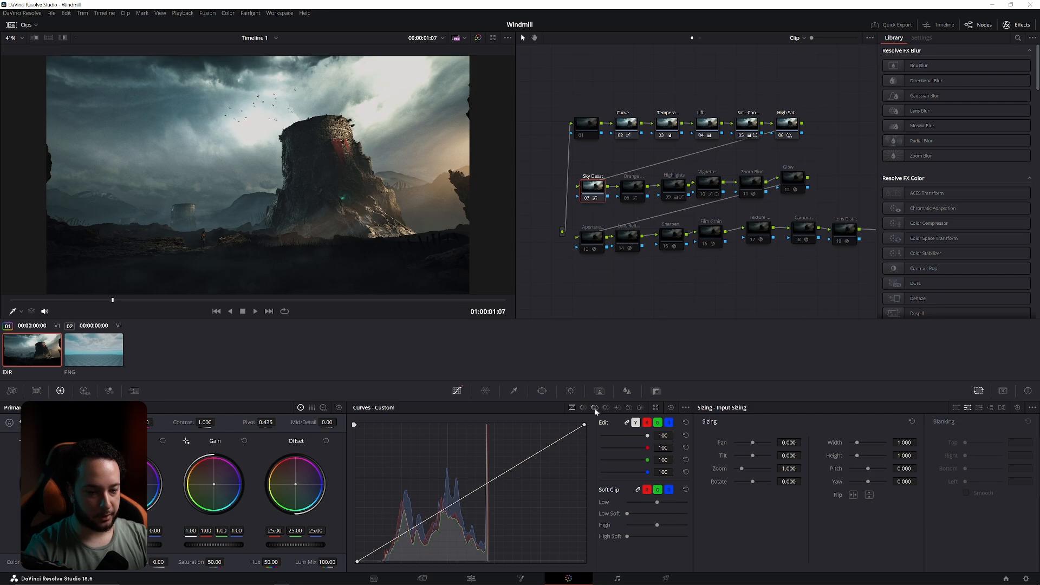
Enable the Orange node 08, toggling it off and on to compare the image
{"action": "left_click", "coordinate": [626, 186]}
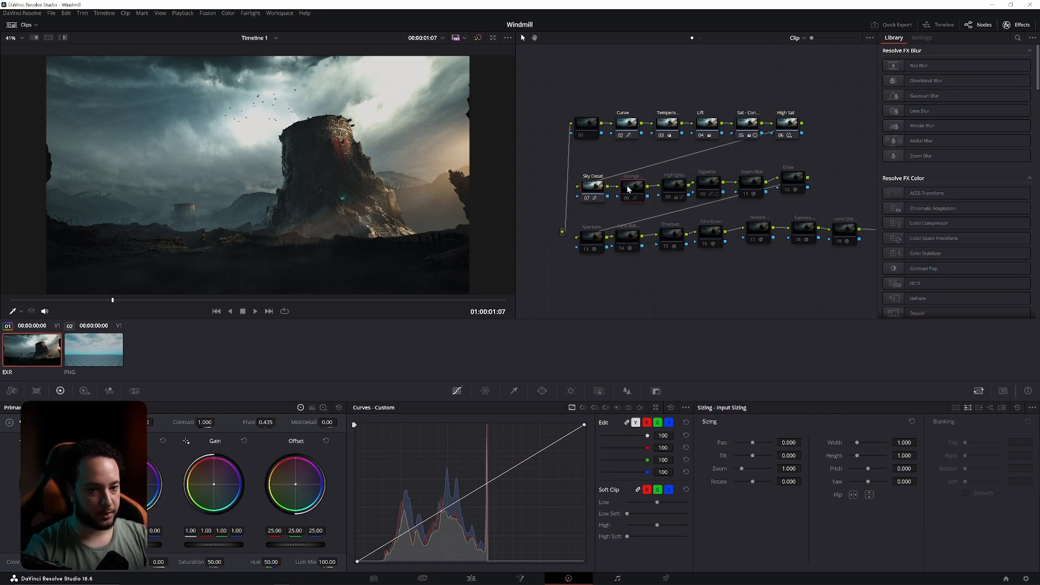
{"action": "key", "text": "ctrl+d"}
{"action": "key", "text": "ctrl+d"}
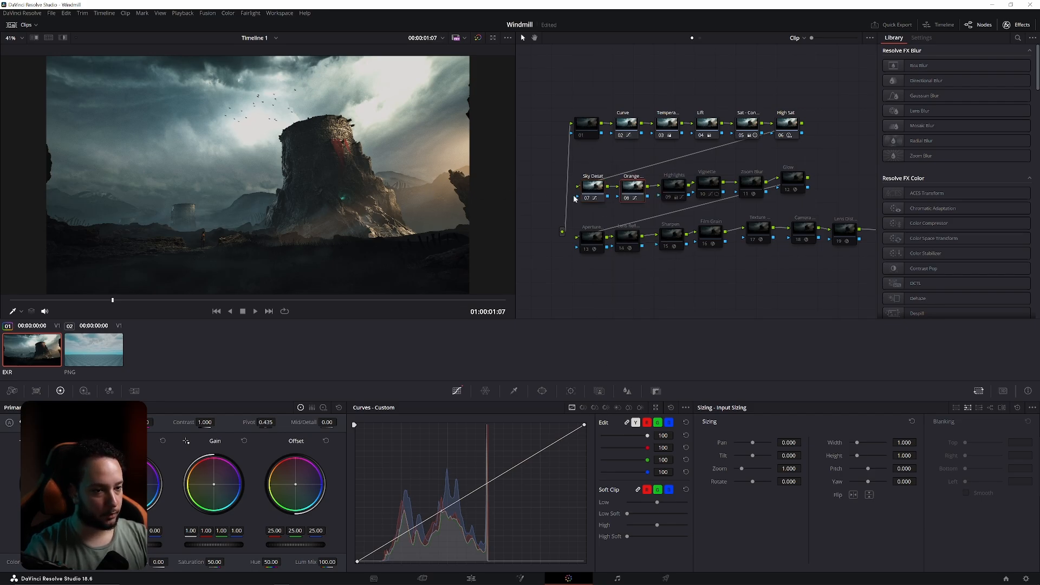
{"action": "key", "text": "ctrl+d"}
{"action": "key", "text": "ctrl+d"}
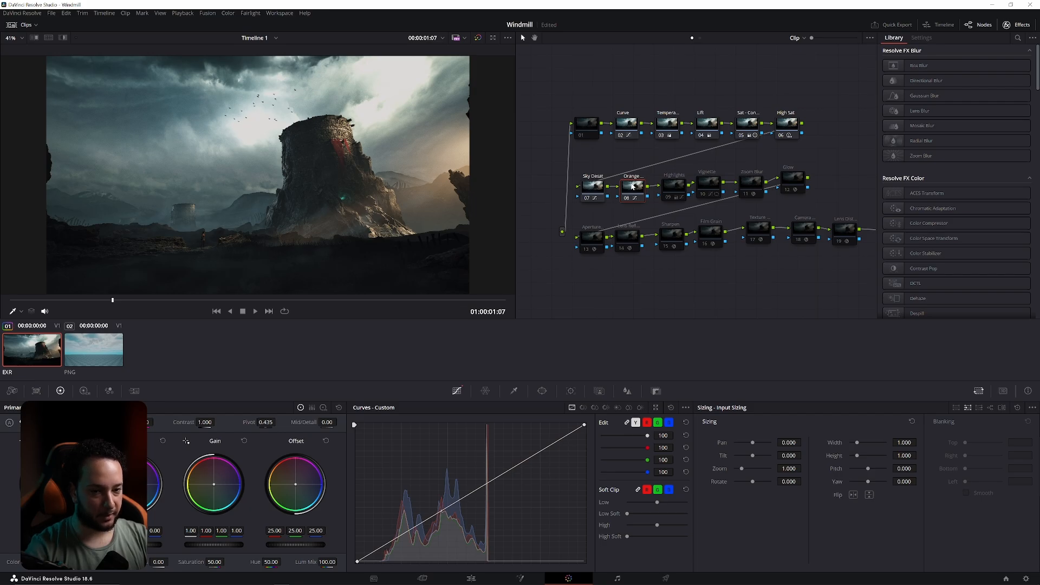
Enable the Highlights node, toggling it off and on repeatedly to compare the image
{"action": "left_click", "coordinate": [668, 188]}
{"action": "key", "text": "ctrl+d"}
{"action": "key", "text": "ctrl+d"}
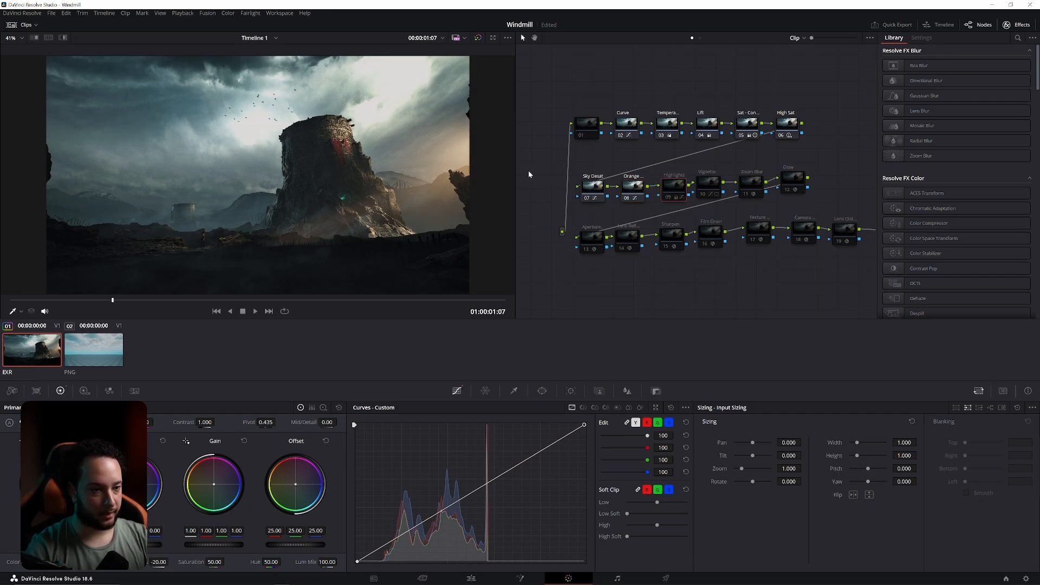
{"action": "key", "text": "ctrl+d"}
{"action": "key", "text": "ctrl+d"}
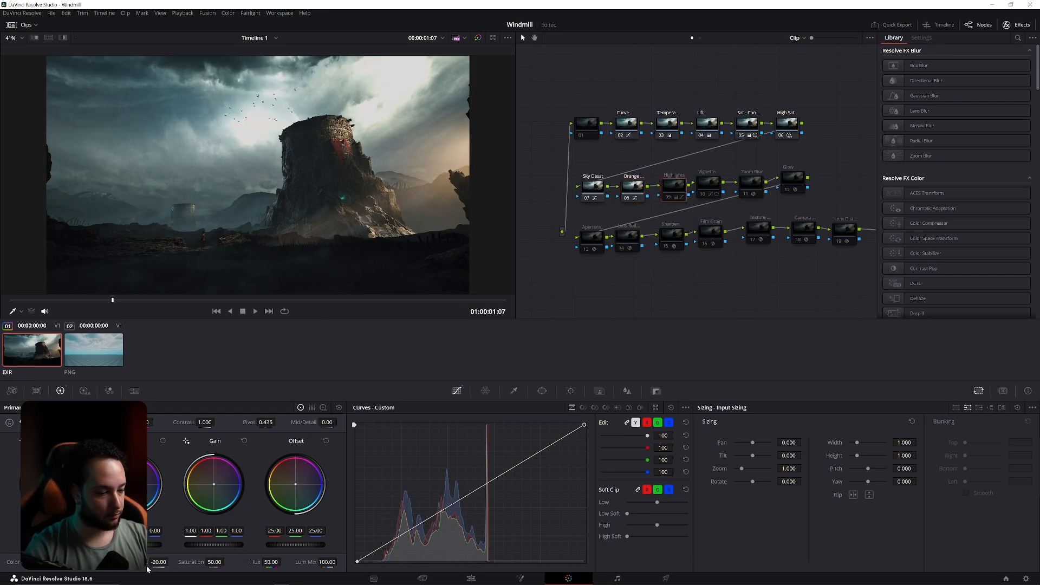
{"action": "key", "text": "ctrl+d"}
Enable the Vignette node, show its circular window, and toggle the node off and on for comparison
{"action": "left_click", "coordinate": [713, 193]}
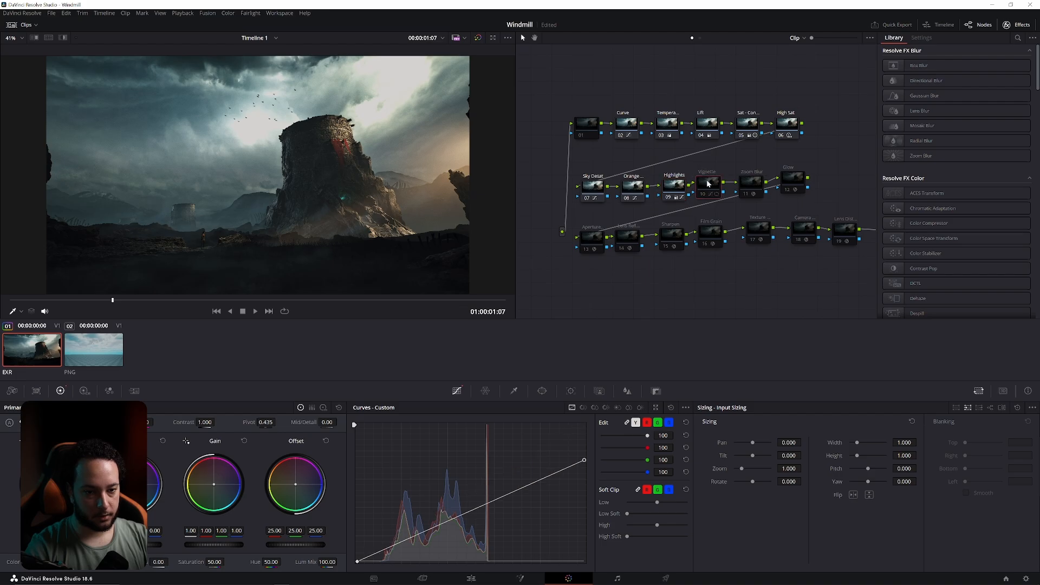
{"action": "key", "text": "ctrl+d"}
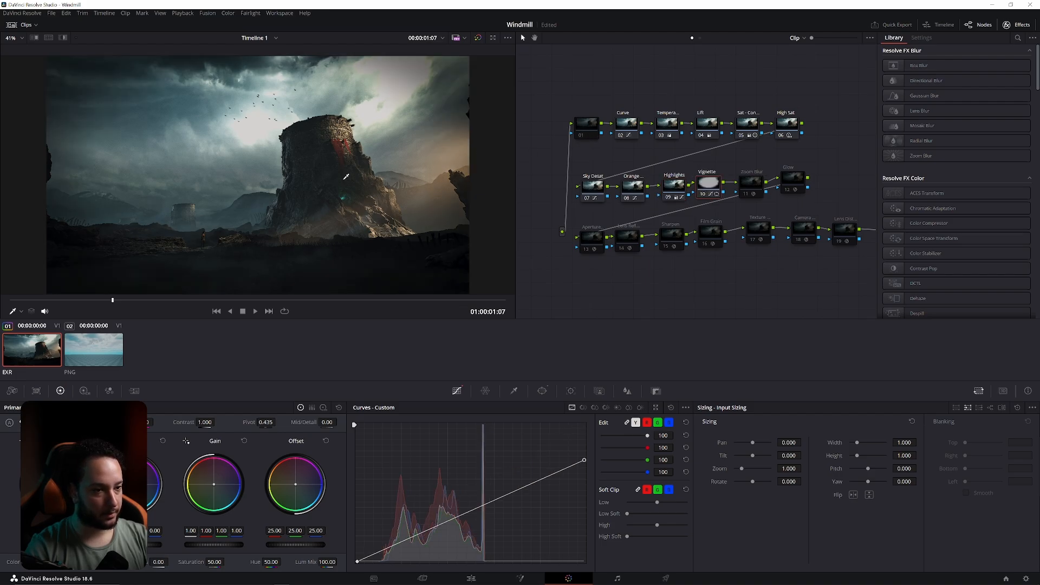
{"action": "left_click", "coordinate": [542, 391]}
{"action": "scroll", "coordinate": [273, 204], "scroll_direction": "down", "scroll_amount": 2}
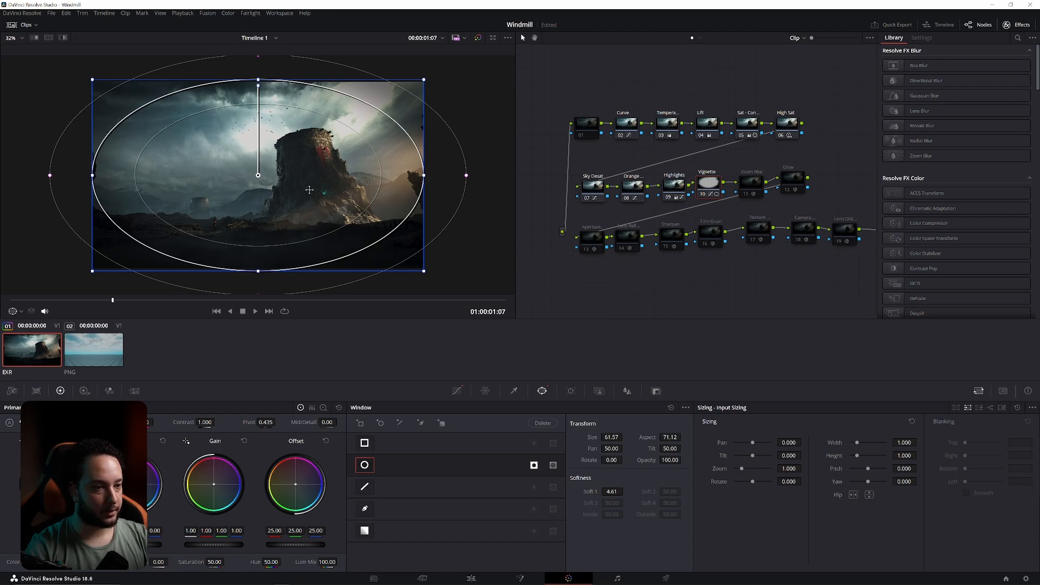
{"action": "key", "text": "ctrl+d"}
{"action": "key", "text": "ctrl+d"}
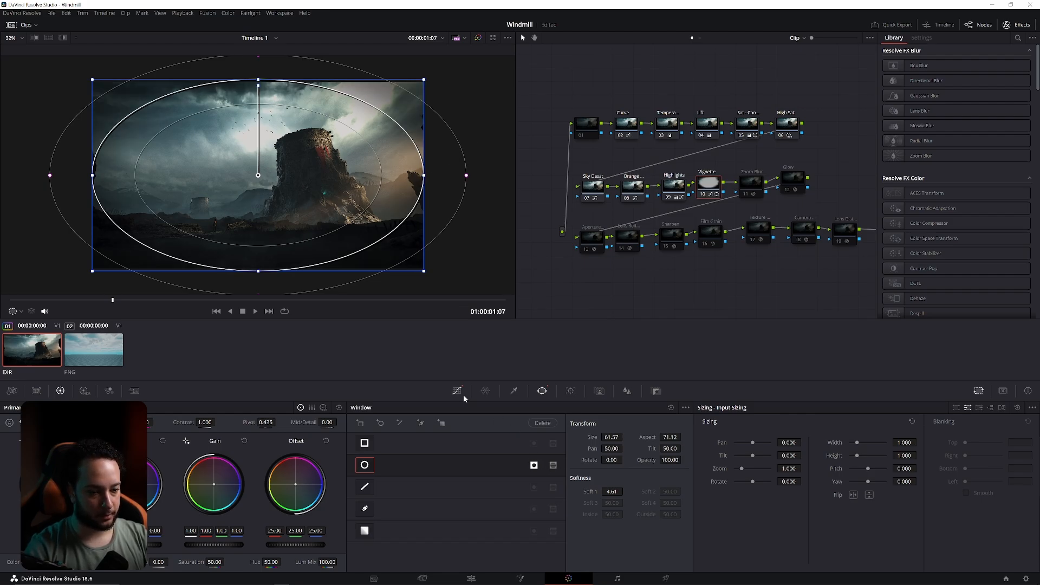
Try lowering the white point of the Vignette node's custom curve, undo the change, and enlarge the viewer image again
{"action": "left_click", "coordinate": [458, 392]}
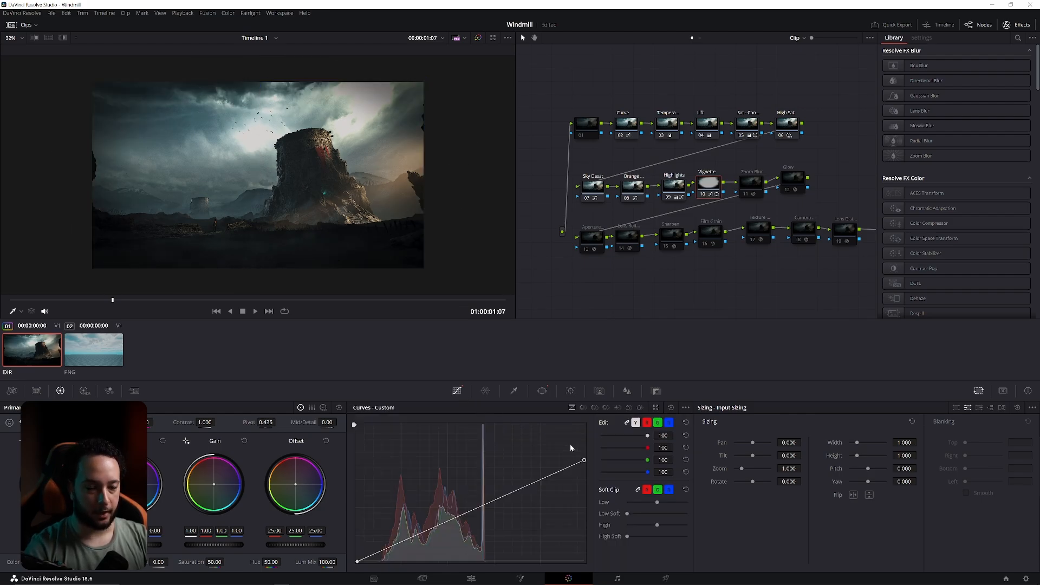
{"action": "left_click_drag", "start_coordinate": [584, 460], "coordinate": [591, 481]}
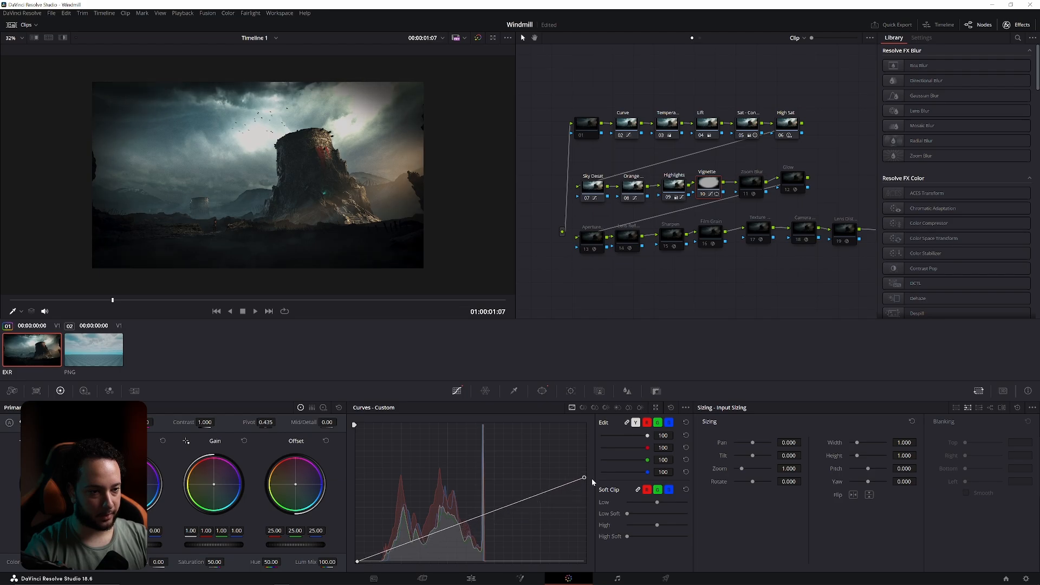
{"action": "key", "text": "ctrl+z"}
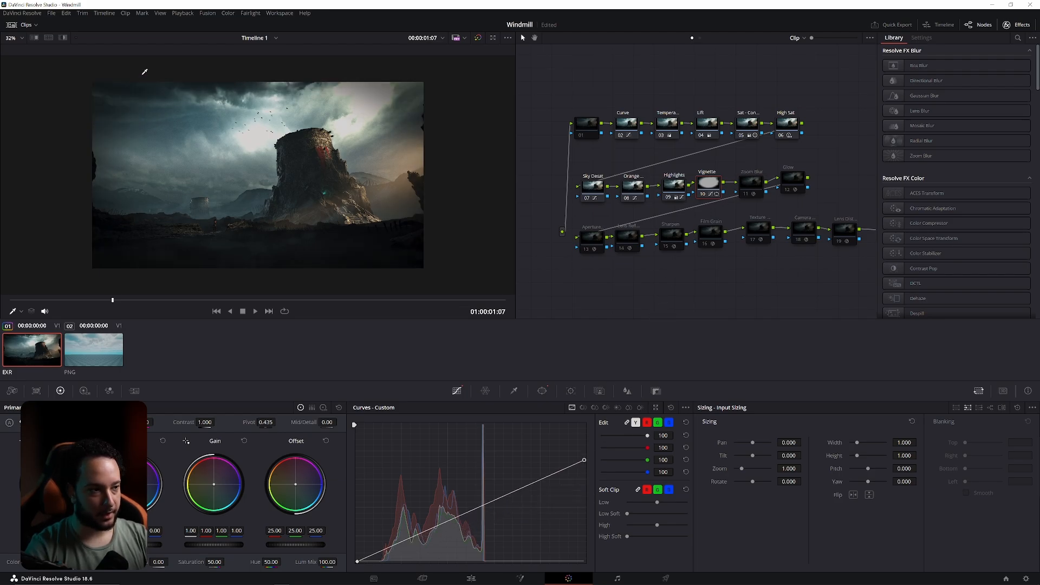
{"action": "left_click", "coordinate": [22, 38]}
{"action": "left_click", "coordinate": [24, 61]}
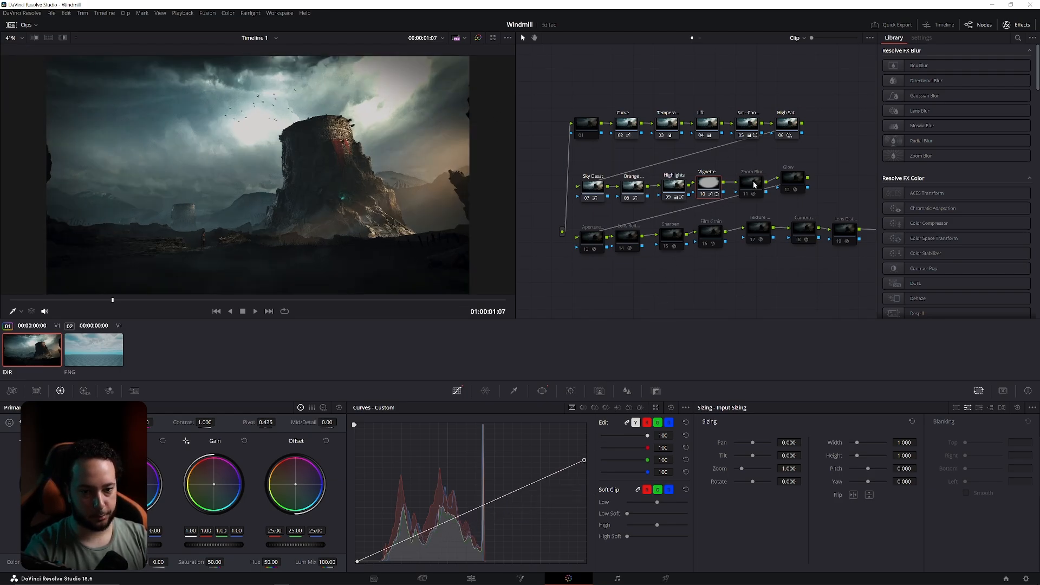
Enable the Zoom Blur and Glow nodes, toggling Glow off and on to compare the image
{"action": "left_click", "coordinate": [753, 180]}
{"action": "key", "text": "ctrl+d"}
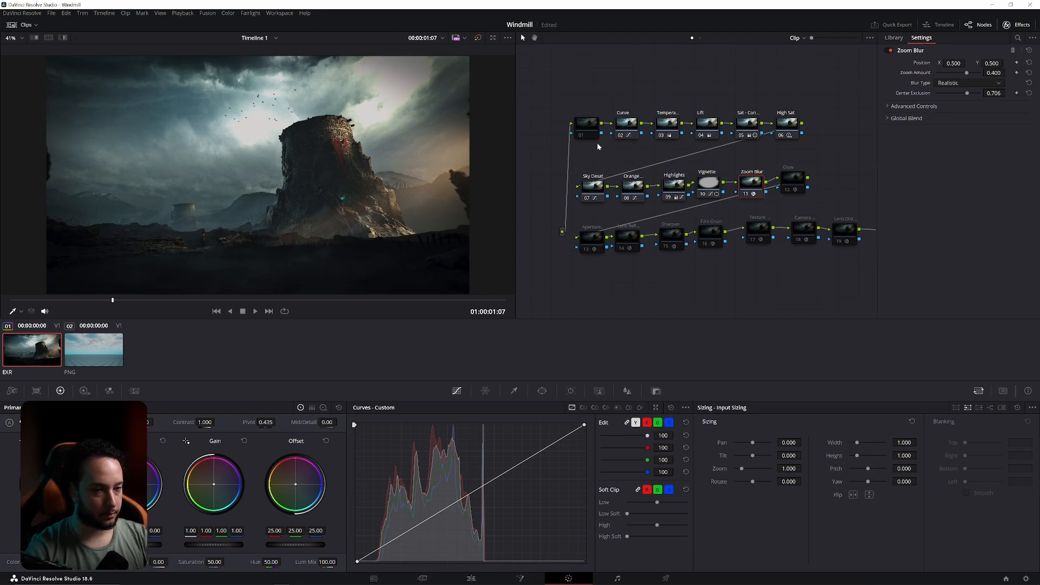
{"action": "middle_click_drag", "start_coordinate": [805, 170], "coordinate": [789, 169]}
{"action": "left_click", "coordinate": [777, 176]}
{"action": "key", "text": "ctrl+d"}
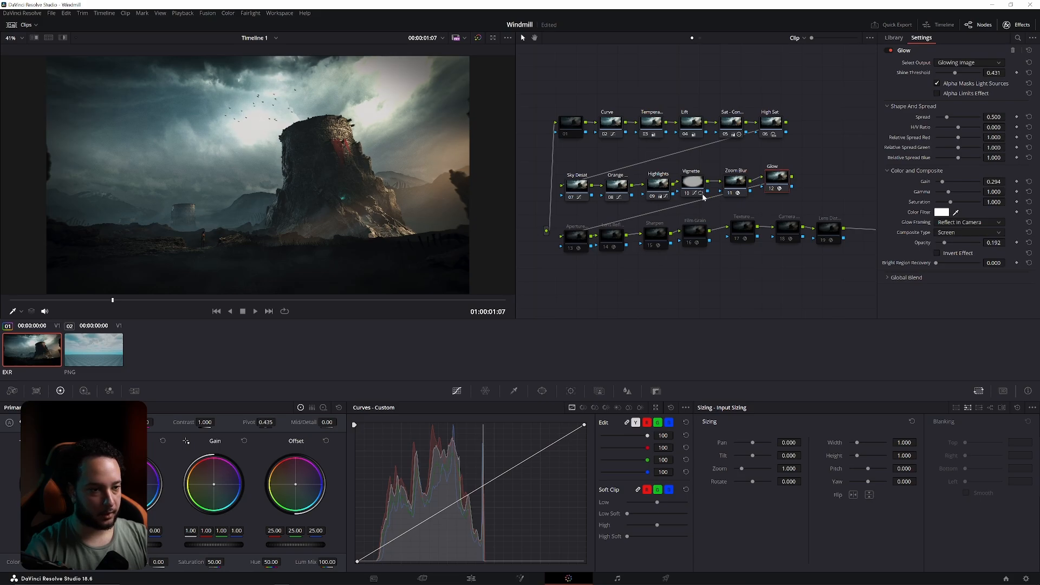
{"action": "key", "text": "ctrl+d"}
{"action": "key", "text": "ctrl+d"}
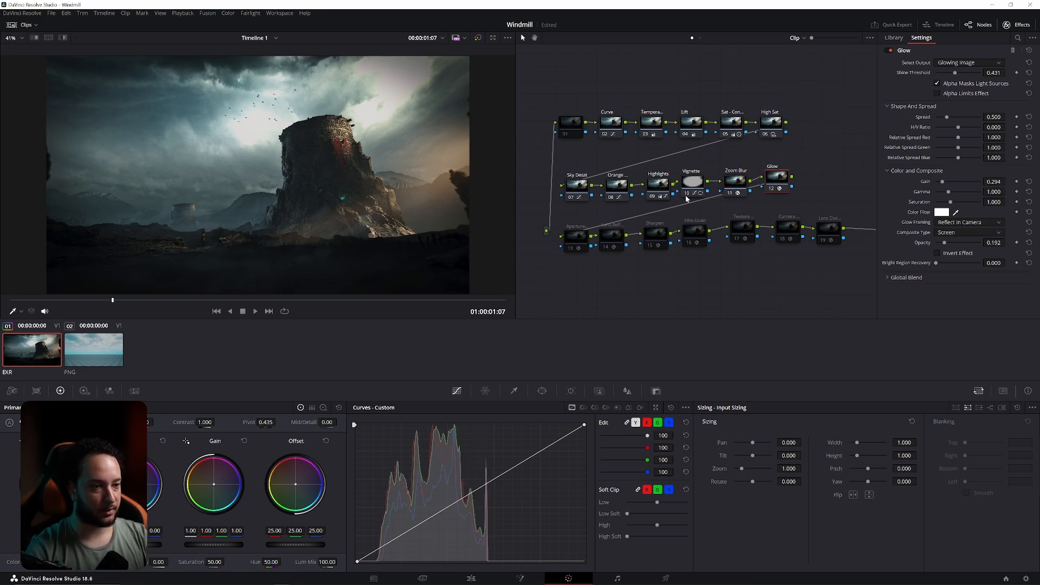
{"action": "key", "text": "ctrl+d"}
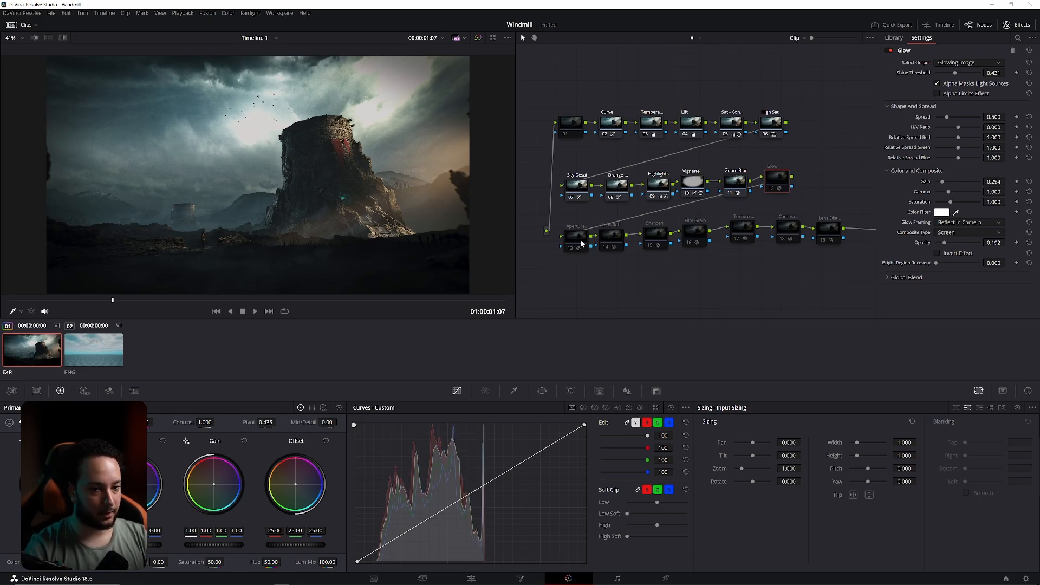
{"action": "key", "text": "ctrl+d"}
Enable the Aperture Diffraction node 13
{"action": "left_click", "coordinate": [583, 247]}
{"action": "key", "text": "ctrl+d"}
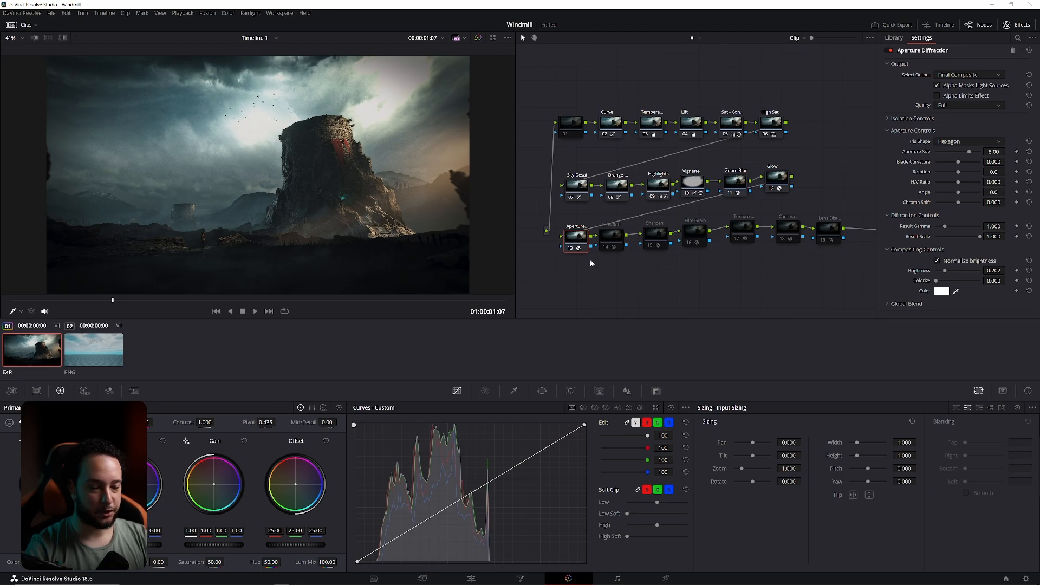
Compare the image with the Aperture Diffraction node off and on around the tower top, and fit the viewer image again
{"action": "key", "text": "ctrl+d"}
{"action": "key", "text": "ctrl+d"}
{"action": "scroll", "coordinate": [306, 118], "scroll_direction": "up", "scroll_amount": 2}
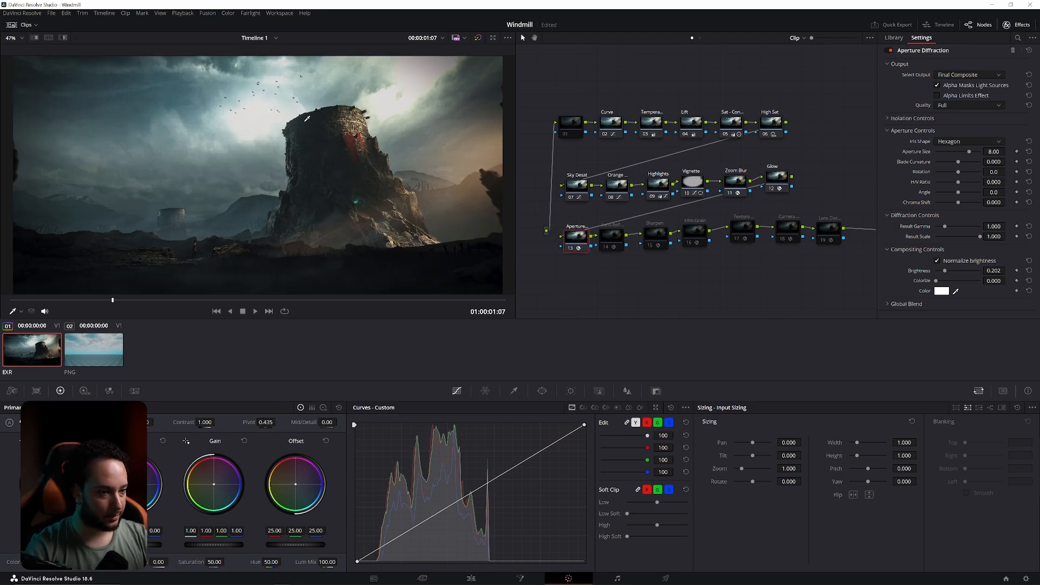
{"action": "scroll", "coordinate": [306, 118], "scroll_direction": "up", "scroll_amount": 3}
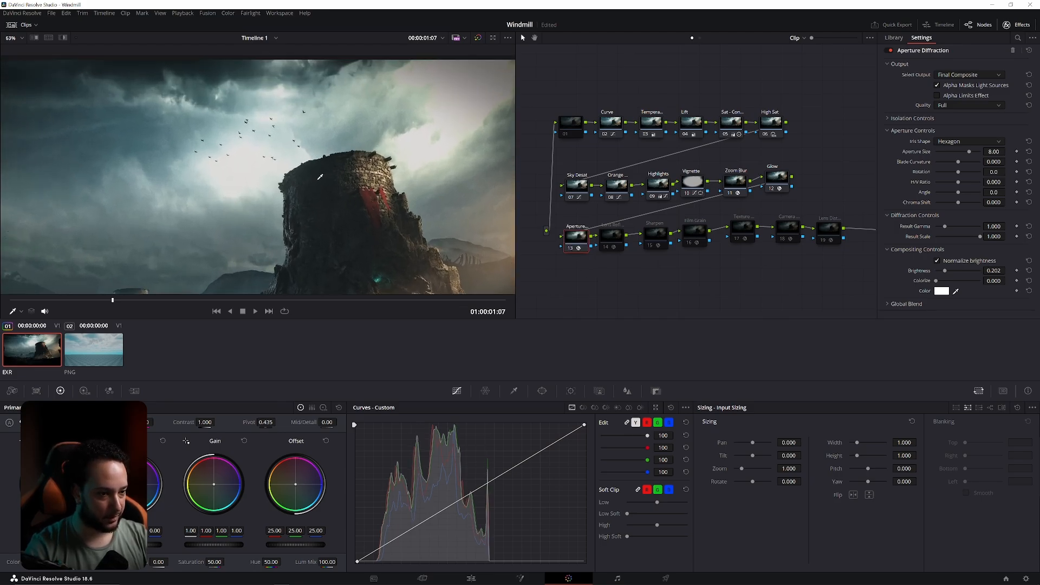
{"action": "scroll", "coordinate": [320, 177], "scroll_direction": "up", "scroll_amount": 2}
{"action": "key", "text": "ctrl+d"}
{"action": "key", "text": "ctrl+d"}
{"action": "key", "text": "ctrl+d"}
{"action": "key", "text": "ctrl+d"}
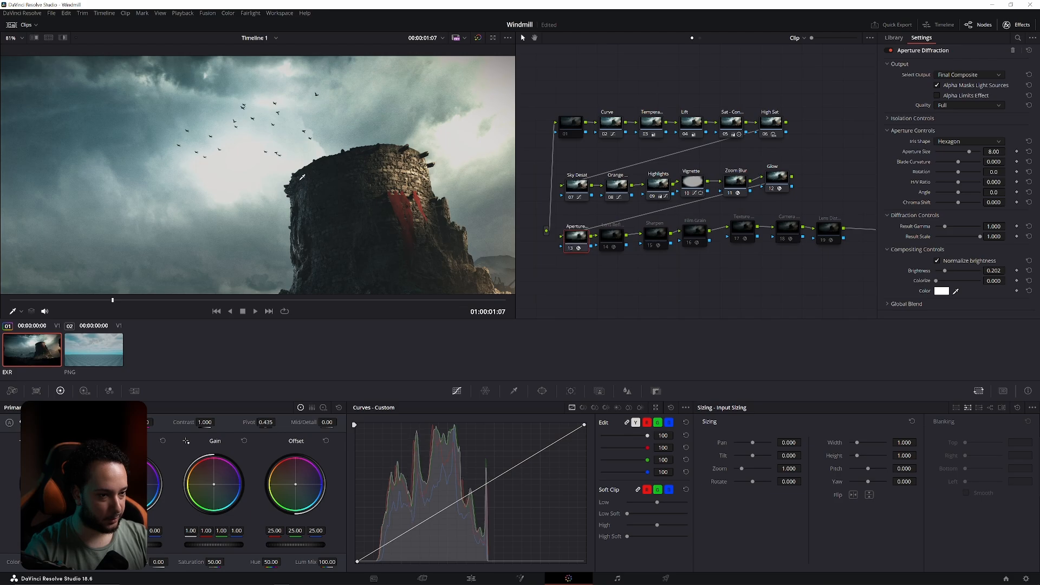
{"action": "key", "text": "ctrl+d"}
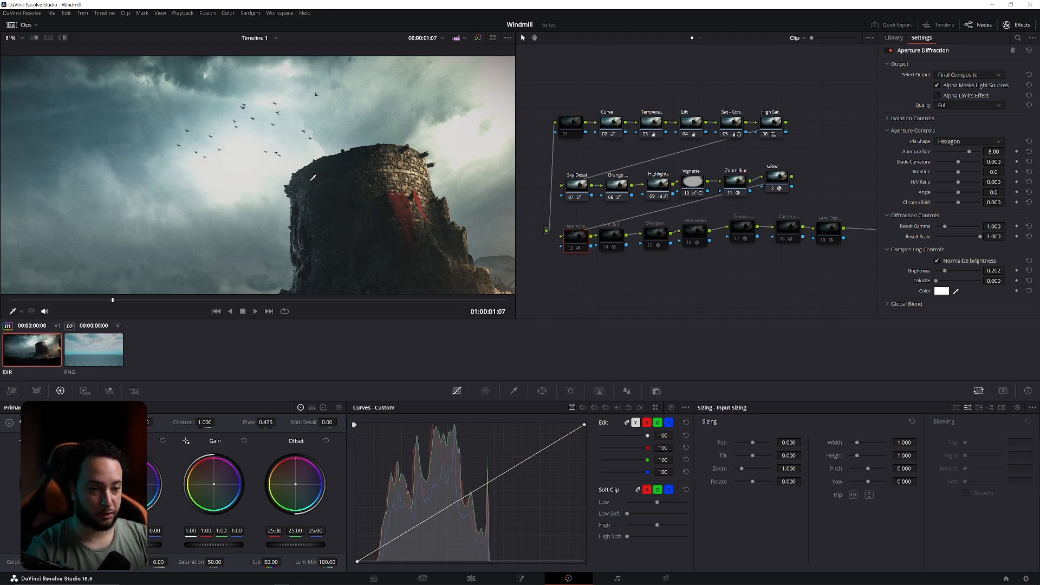
{"action": "key", "text": "ctrl+d"}
{"action": "left_click", "coordinate": [18, 39]}
{"action": "left_click", "coordinate": [25, 54]}
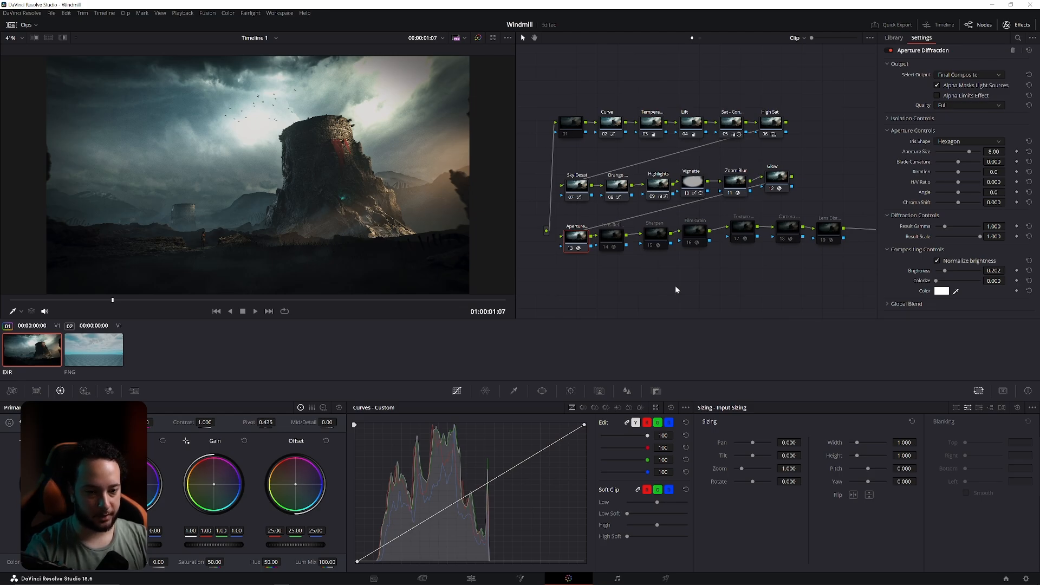
Enable the Lens Reflections node 14 and toggle it off and on to compare the image
{"action": "left_click", "coordinate": [611, 241]}
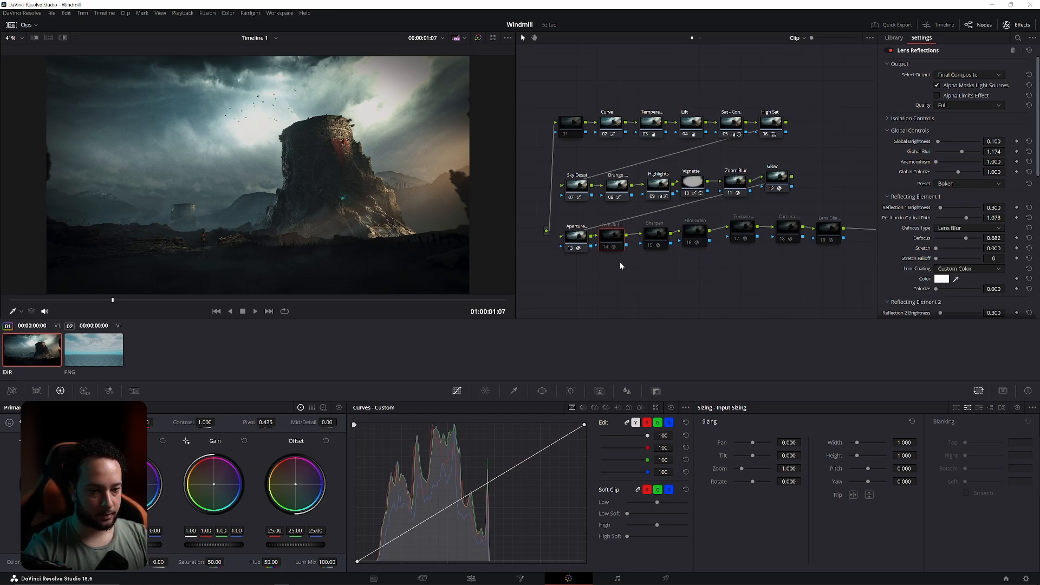
{"action": "key", "text": "ctrl+d"}
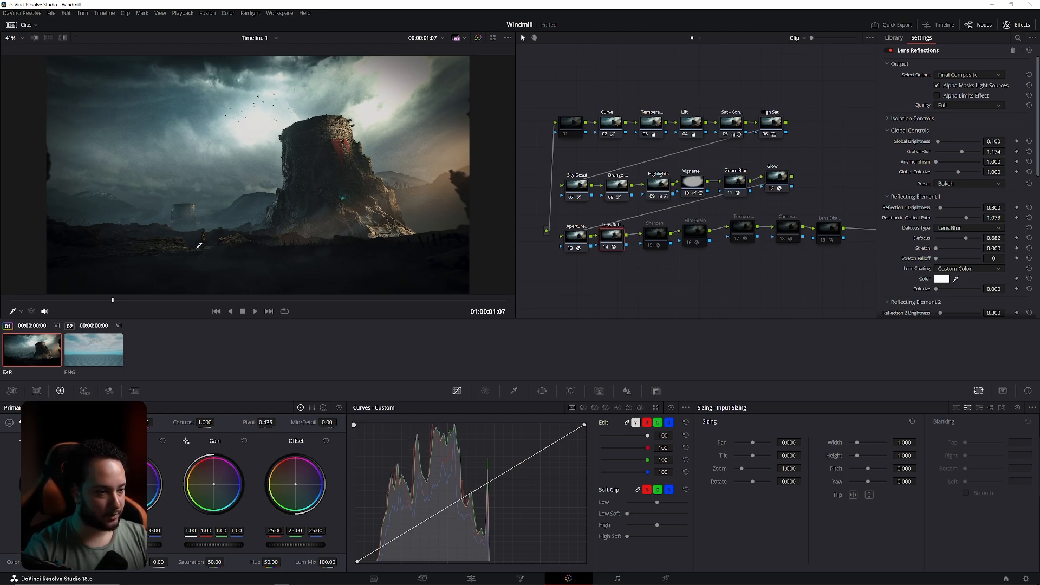
{"action": "key", "text": "ctrl+d"}
{"action": "key", "text": "ctrl+d"}
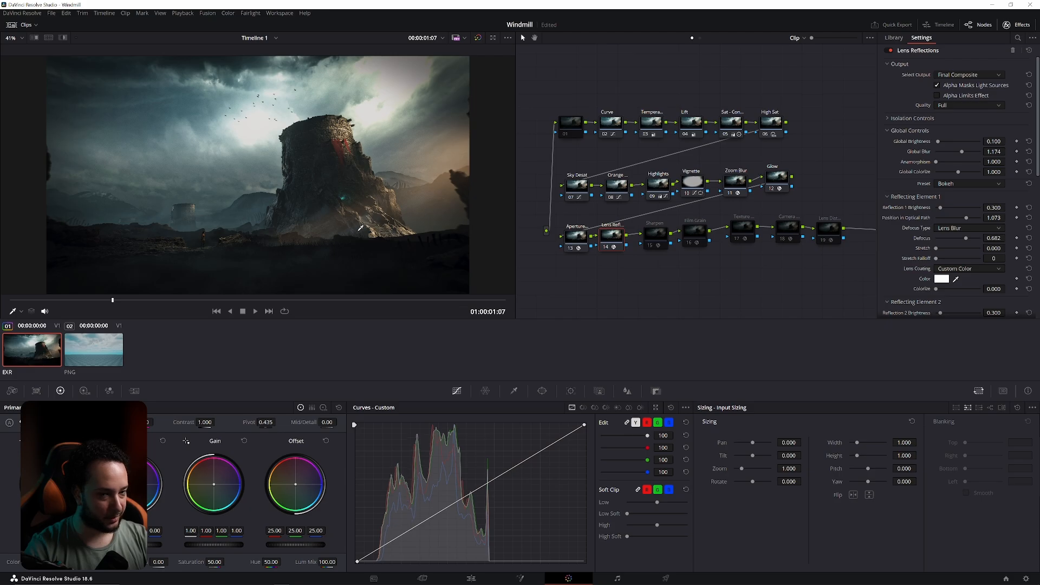
Try raising the Global Brightness of the Lens Reflections effect, undo the change, and compare the image with the node off and on
{"action": "left_click_drag", "start_coordinate": [938, 141], "coordinate": [973, 141]}
{"action": "key", "text": "ctrl+z"}
{"action": "key", "text": "ctrl+d"}
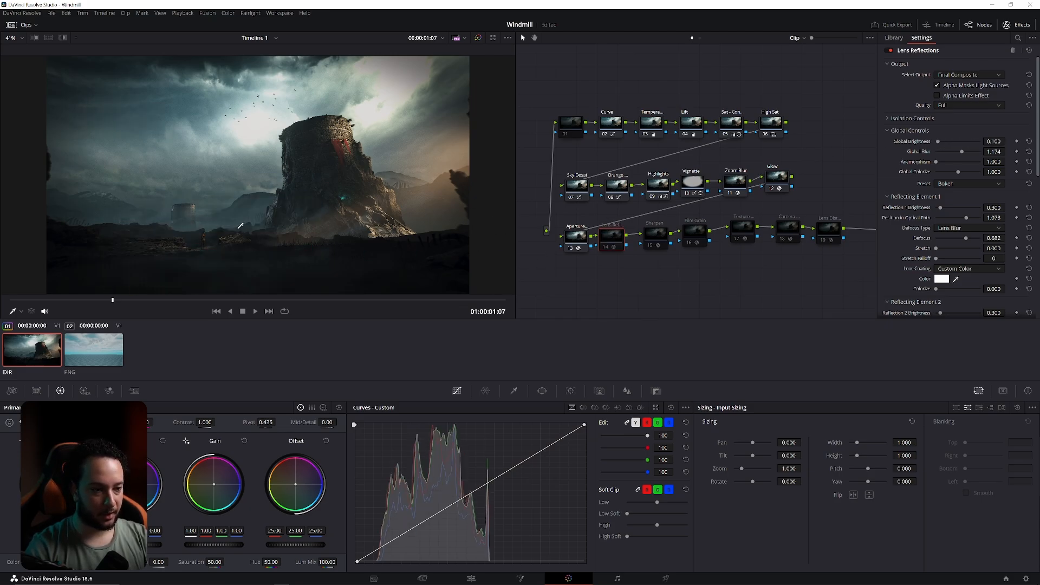
{"action": "key", "text": "ctrl+d"}
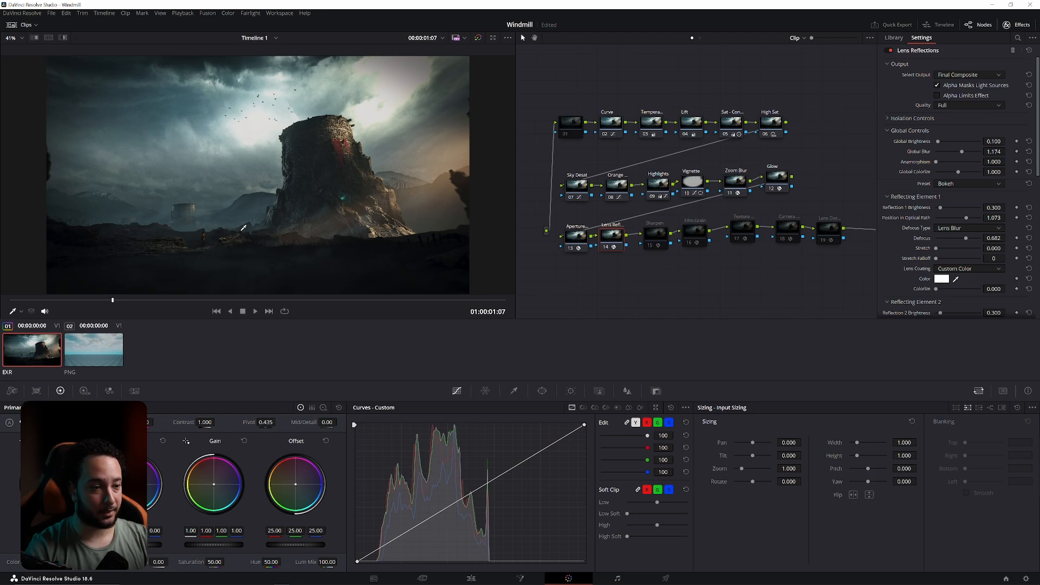
Enable the Sharpen node 15 and the Film Grain node 16
{"action": "left_click", "coordinate": [652, 238]}
{"action": "key", "text": "ctrl+d"}
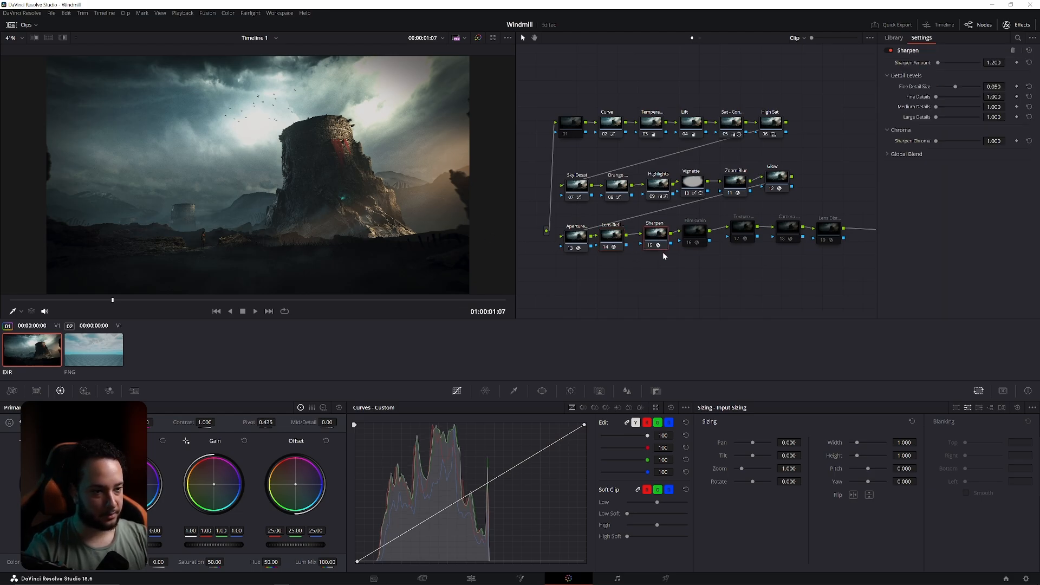
{"action": "left_click", "coordinate": [694, 237]}
{"action": "key", "text": "ctrl+d"}
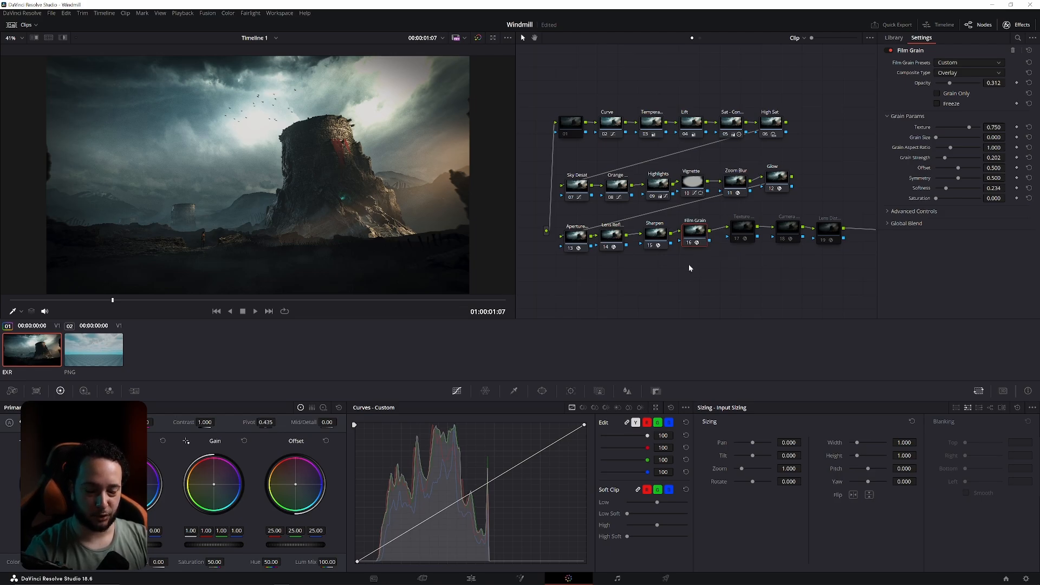
Enable the Texture Pop node 17, toggling it off and on for comparison, and save the project
{"action": "left_click", "coordinate": [743, 228]}
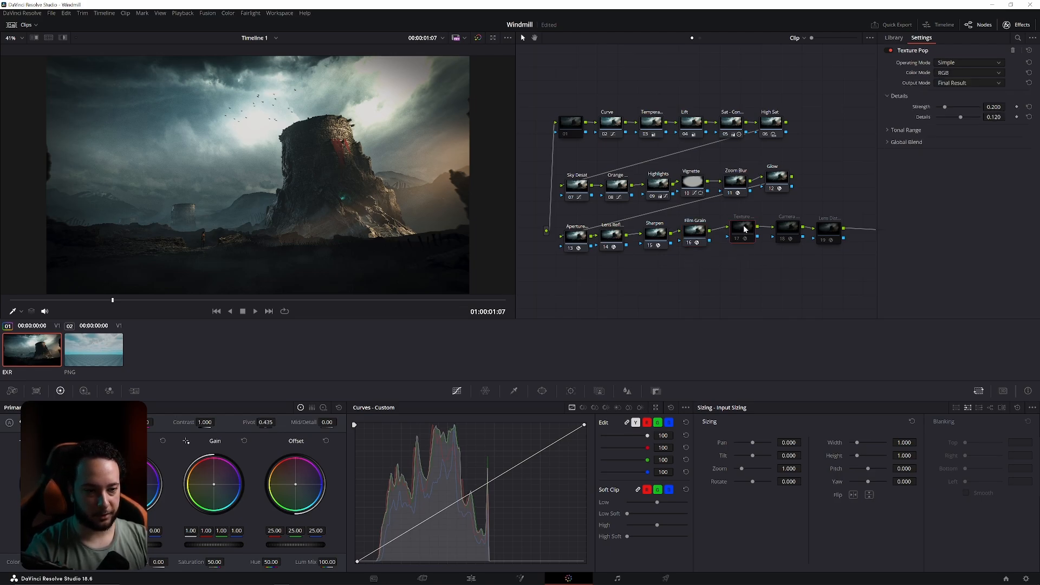
{"action": "key", "text": "ctrl+d"}
{"action": "key", "text": "ctrl+d"}
{"action": "key", "text": "ctrl+d"}
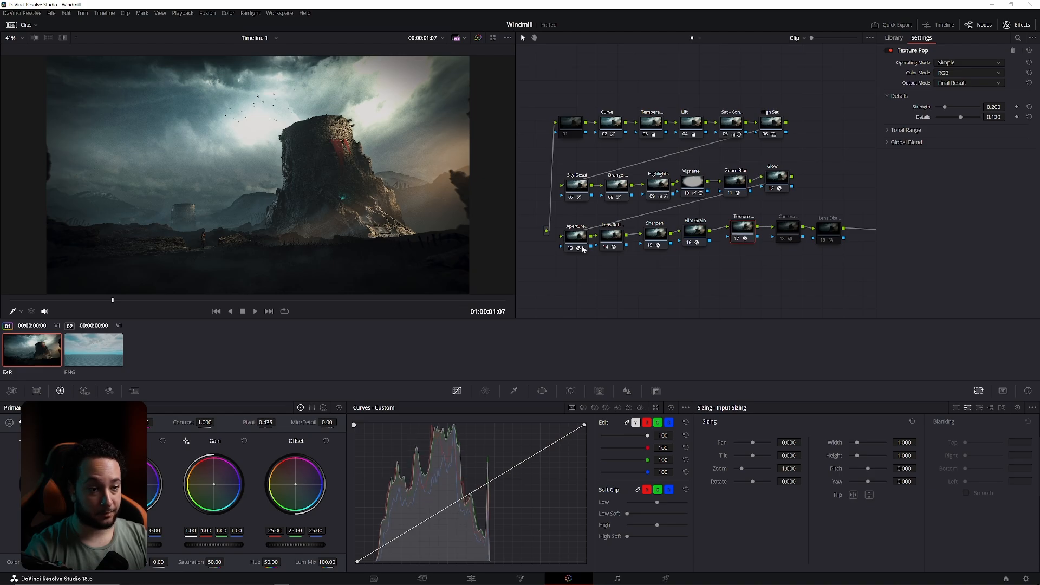
{"action": "key", "text": "ctrl+d"}
{"action": "key", "text": "ctrl+d"}
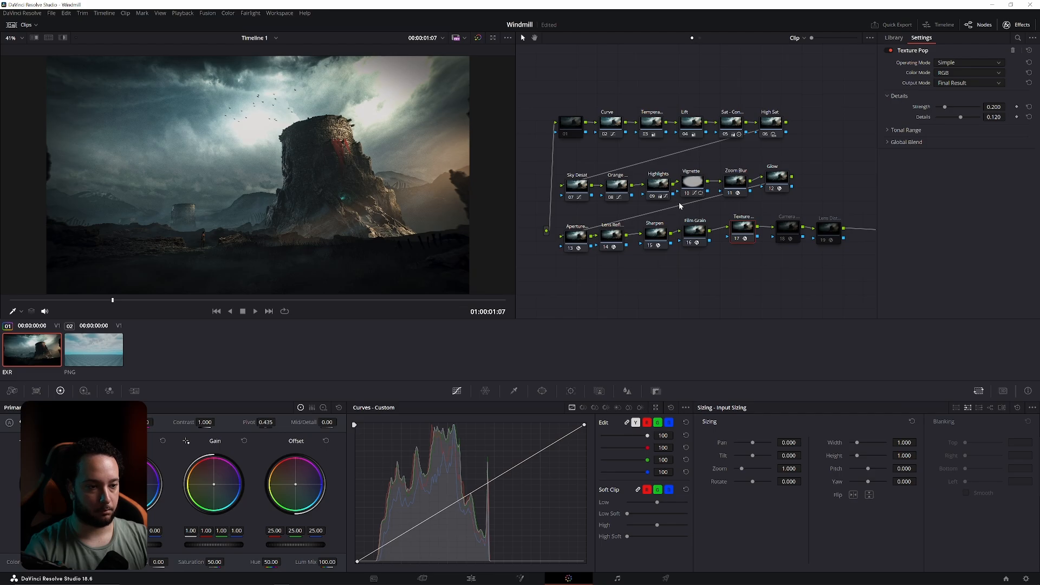
{"action": "key", "text": "ctrl+s"}
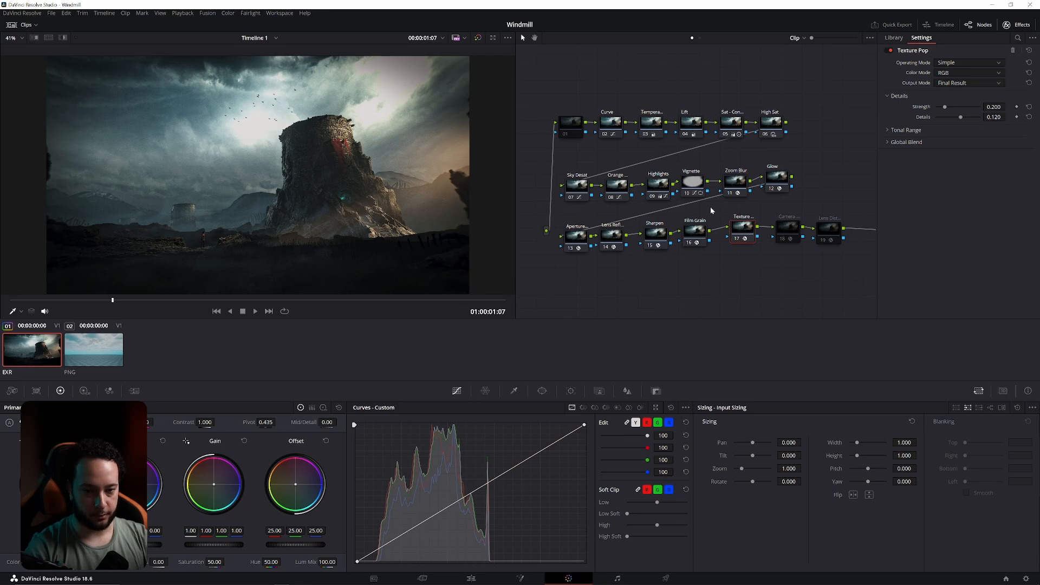
Enable the Camera Shake node 18 and the Lens Distortion node 19, toggling Lens Distortion off and on to compare the frame edges
{"action": "left_click", "coordinate": [784, 231]}
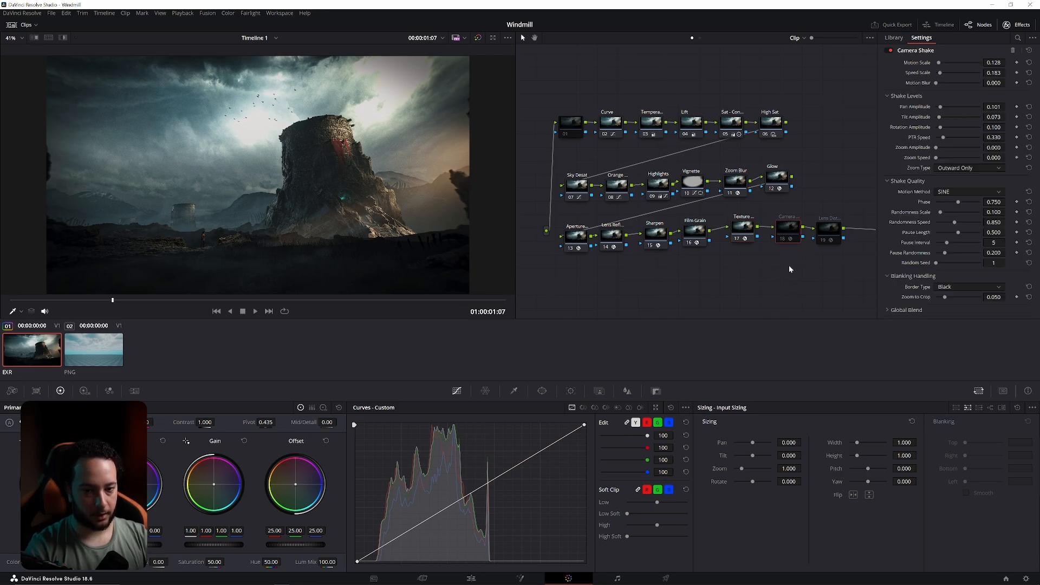
{"action": "key", "text": "ctrl+d"}
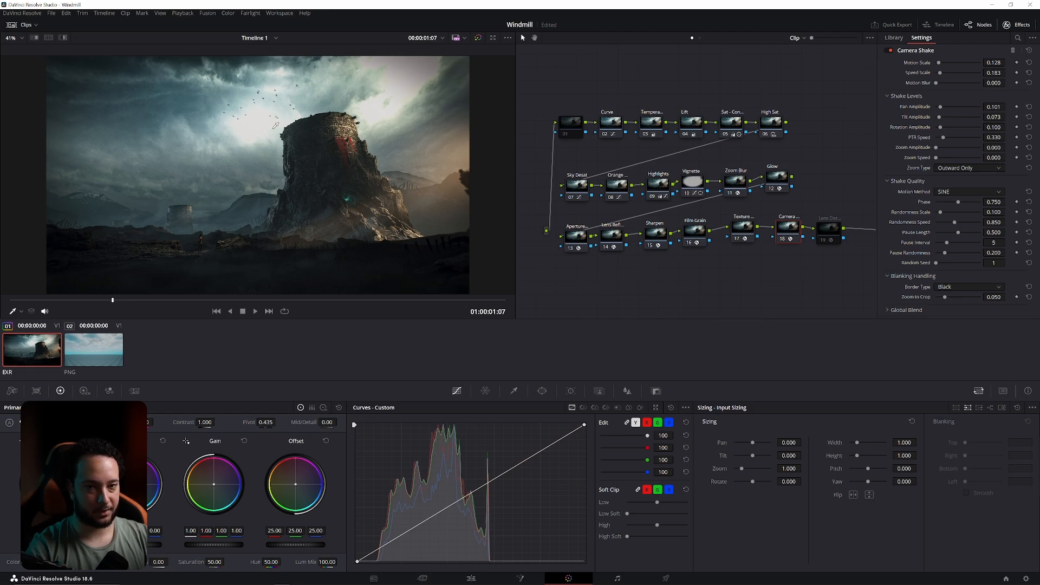
{"action": "left_click", "coordinate": [829, 230]}
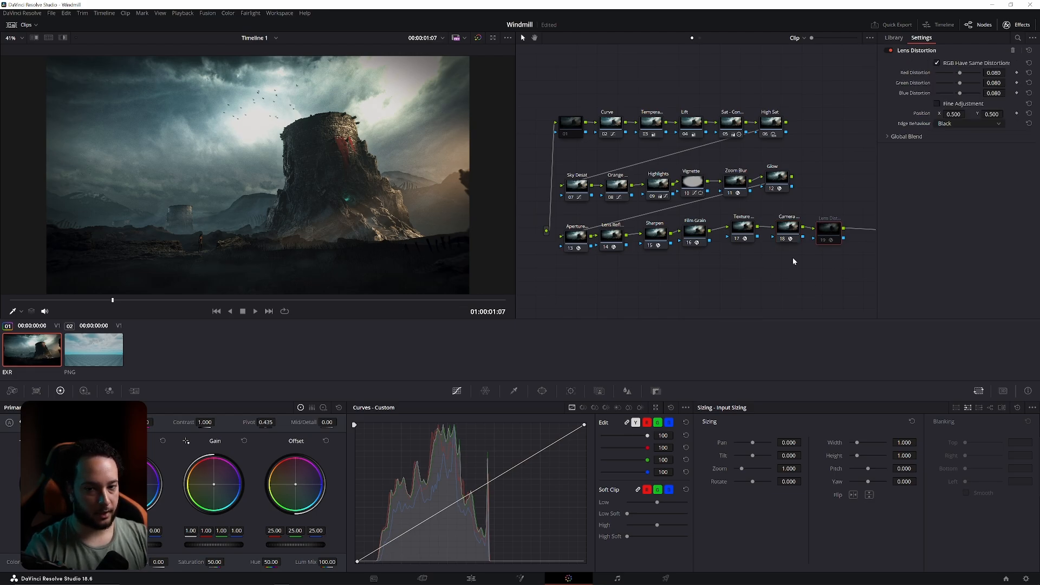
{"action": "key", "text": "ctrl+d"}
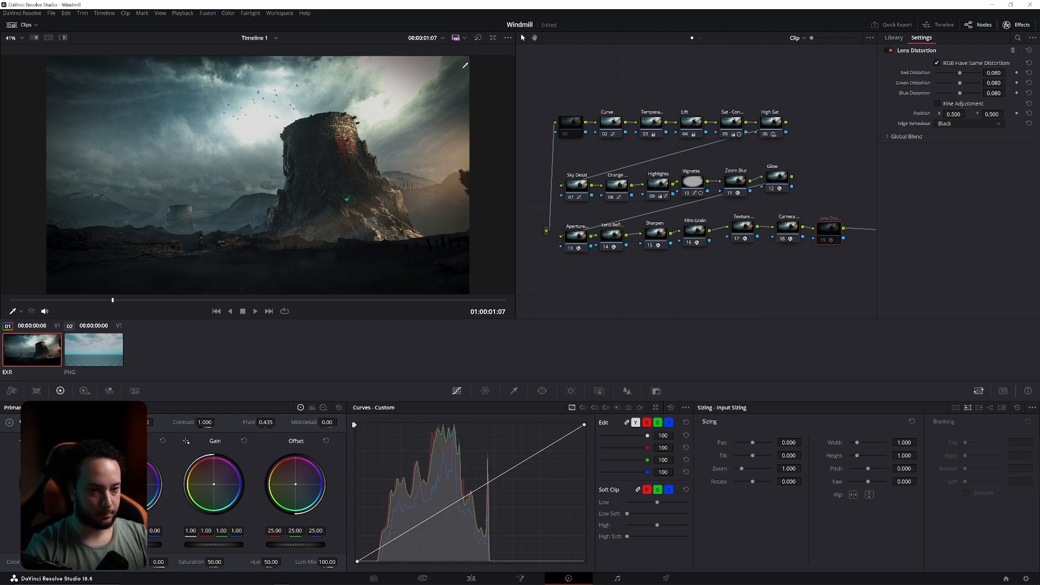
{"action": "key", "text": "ctrl+d"}
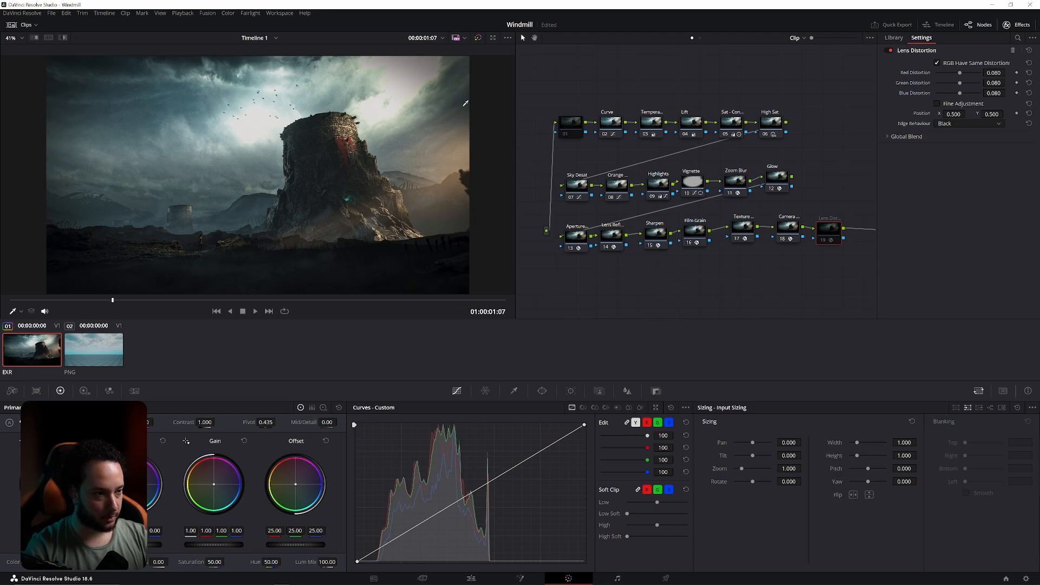
{"action": "key", "text": "ctrl+d"}
Enable node 01, and switch all nodes off and on to compare the ungraded and graded image
{"action": "left_click", "coordinate": [572, 119]}
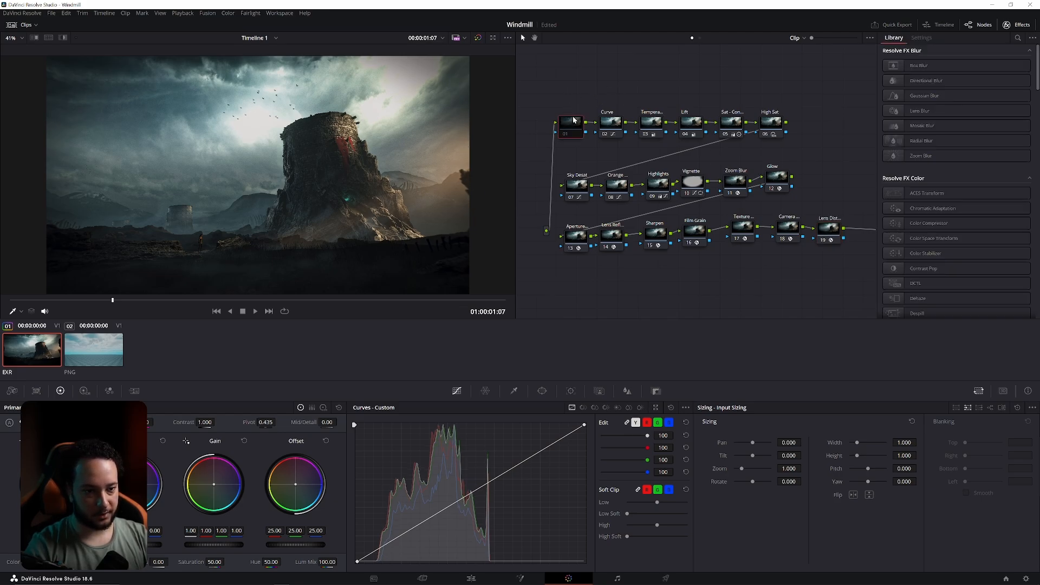
{"action": "key", "text": "ctrl+d"}
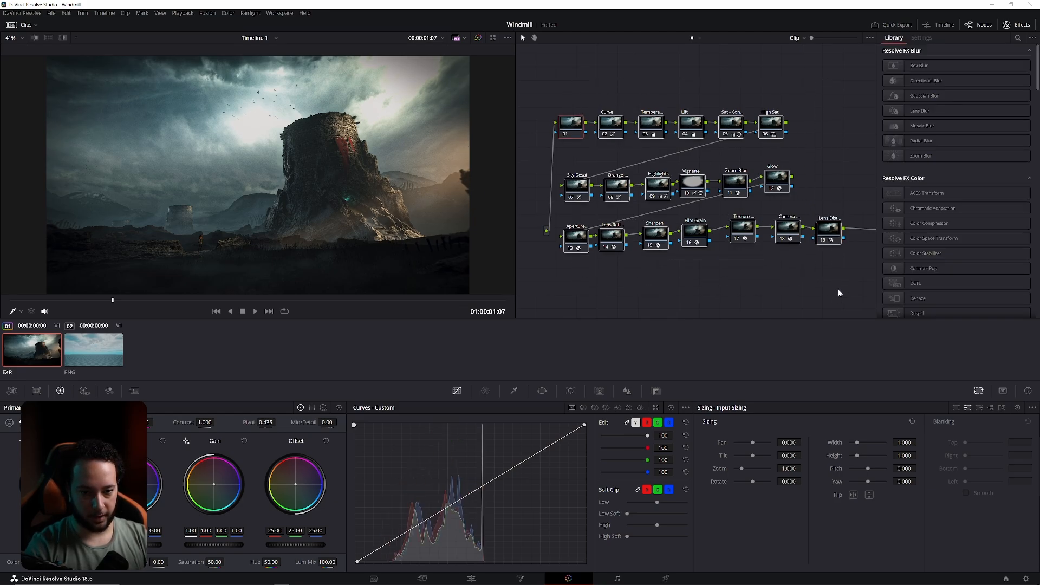
{"action": "key", "text": "alt+d"}
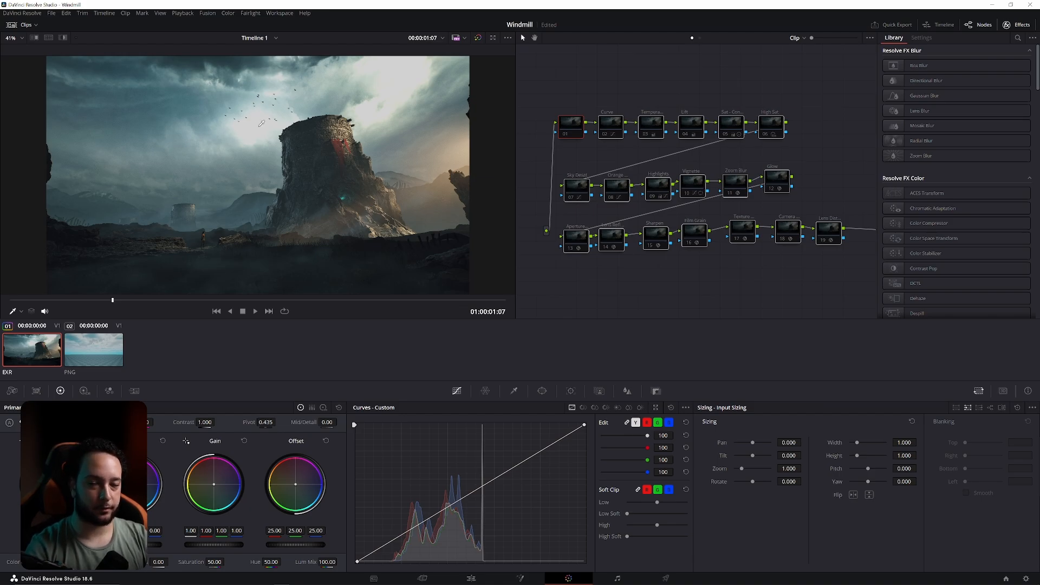
{"action": "key", "text": "alt+d"}
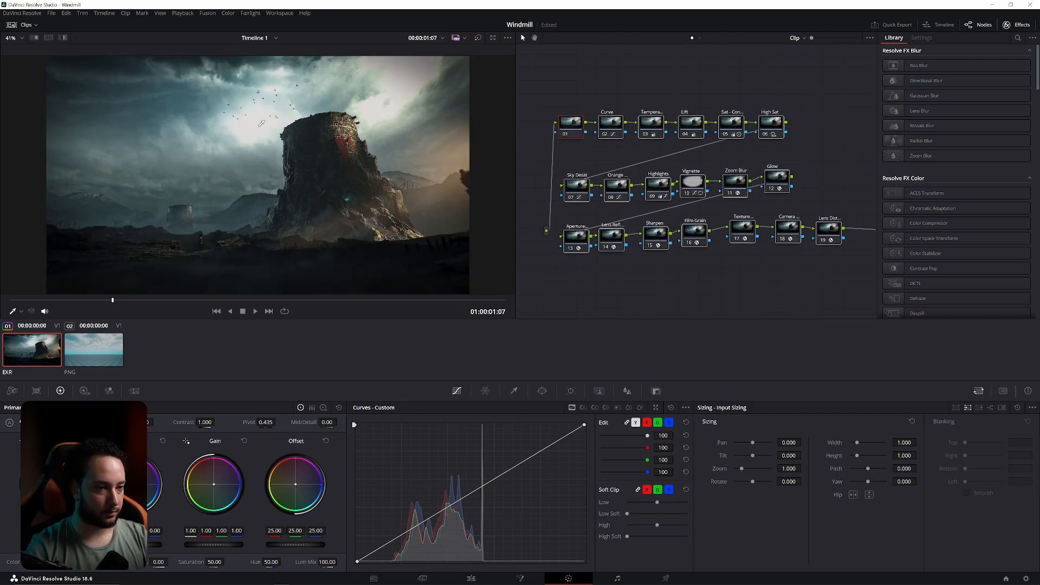